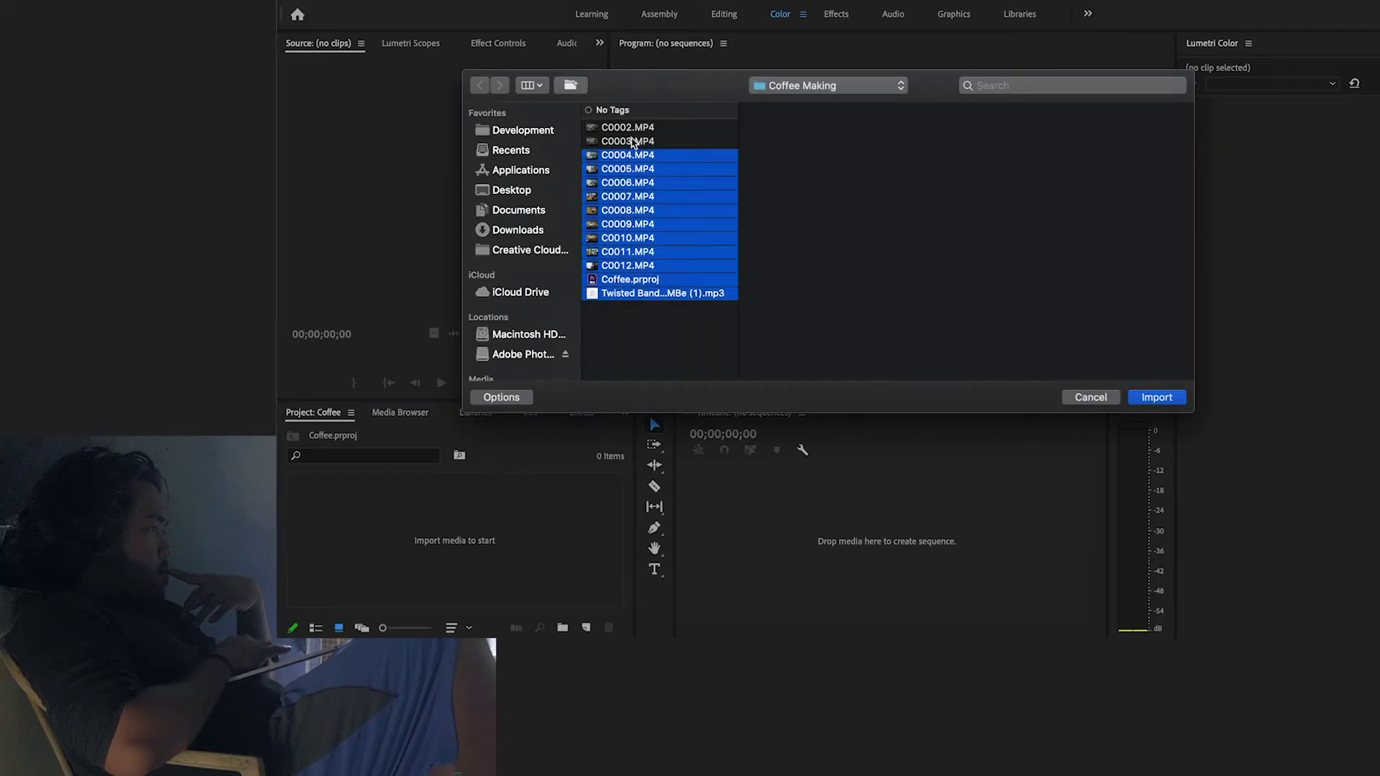
Import the twelve coffee clips and the MP3, then start sequence C0003 with the music beneath
left_click_drag(610, 314, 633, 124)
left_click(649, 278, "super")
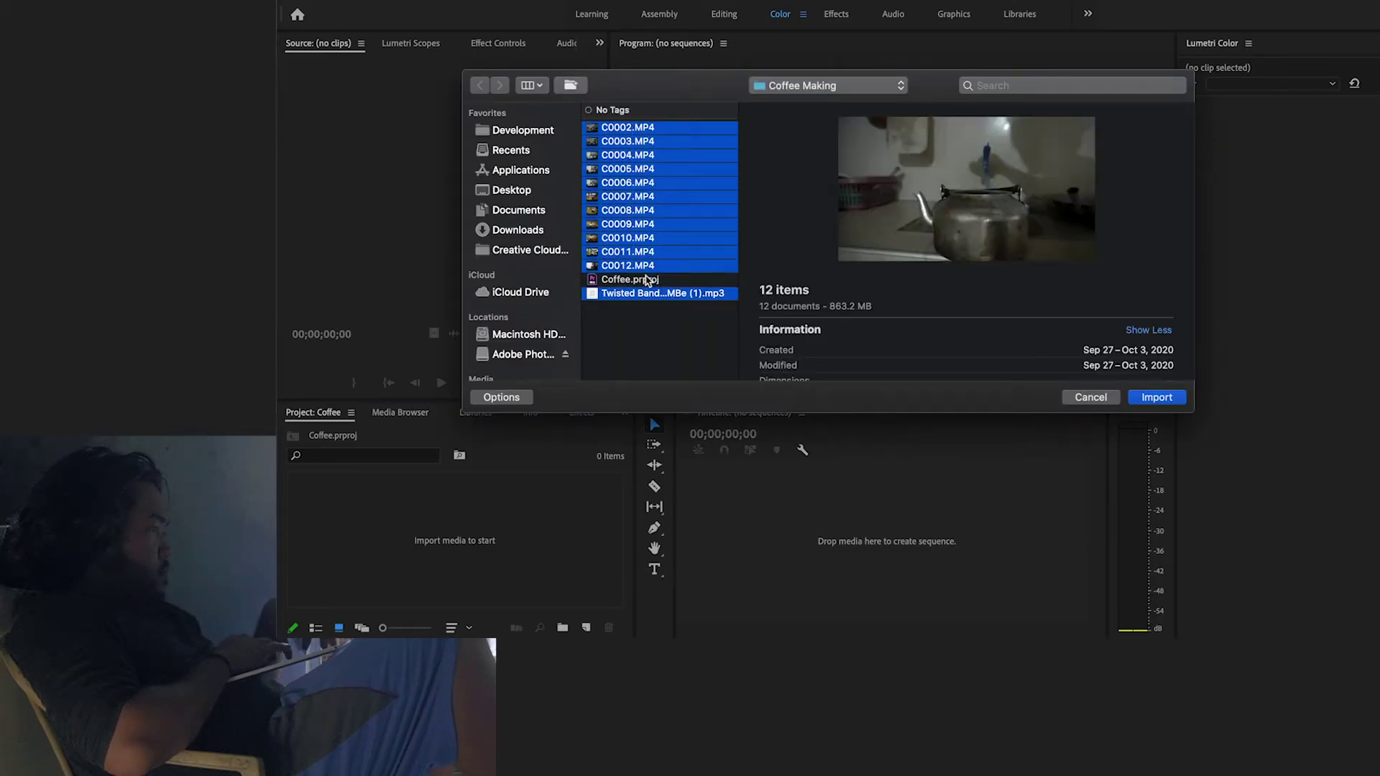
left_click(1169, 399)
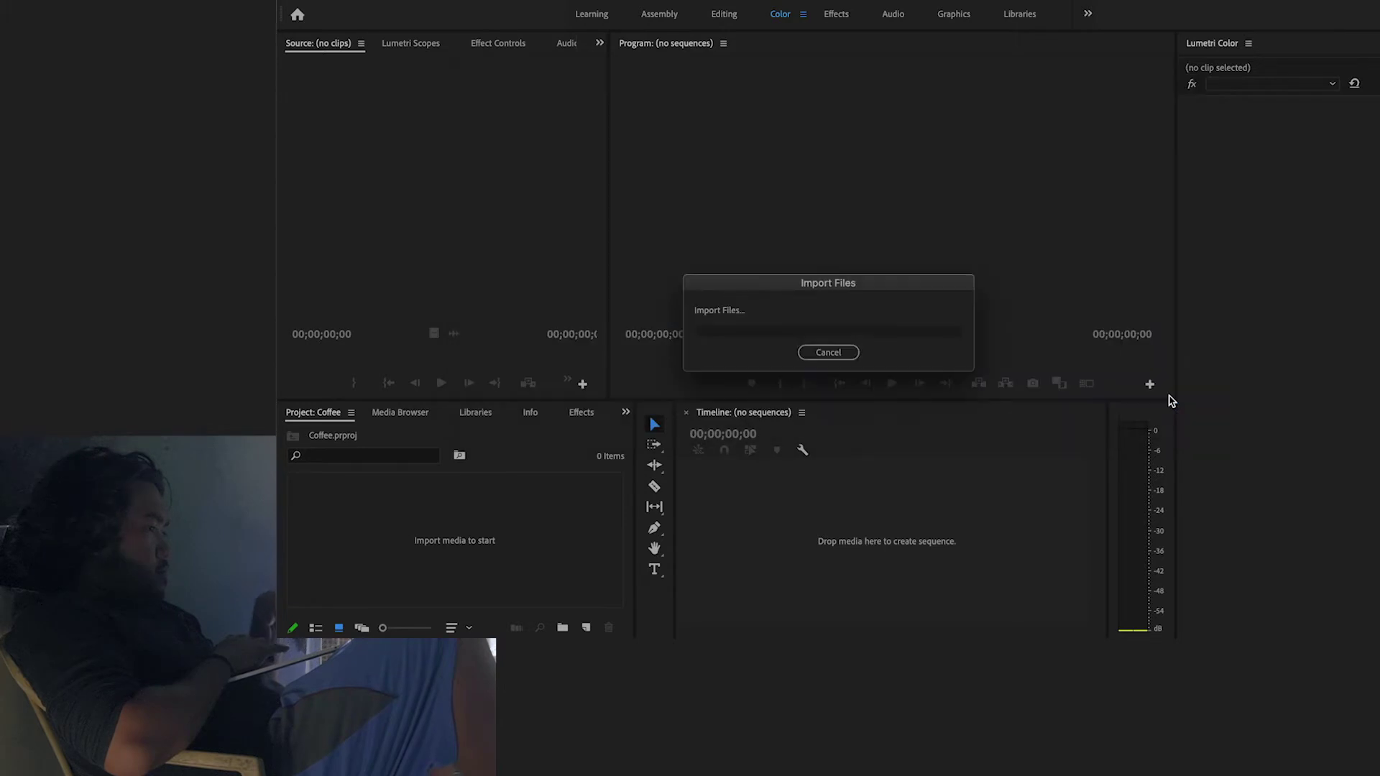
left_click_drag(342, 590, 870, 541)
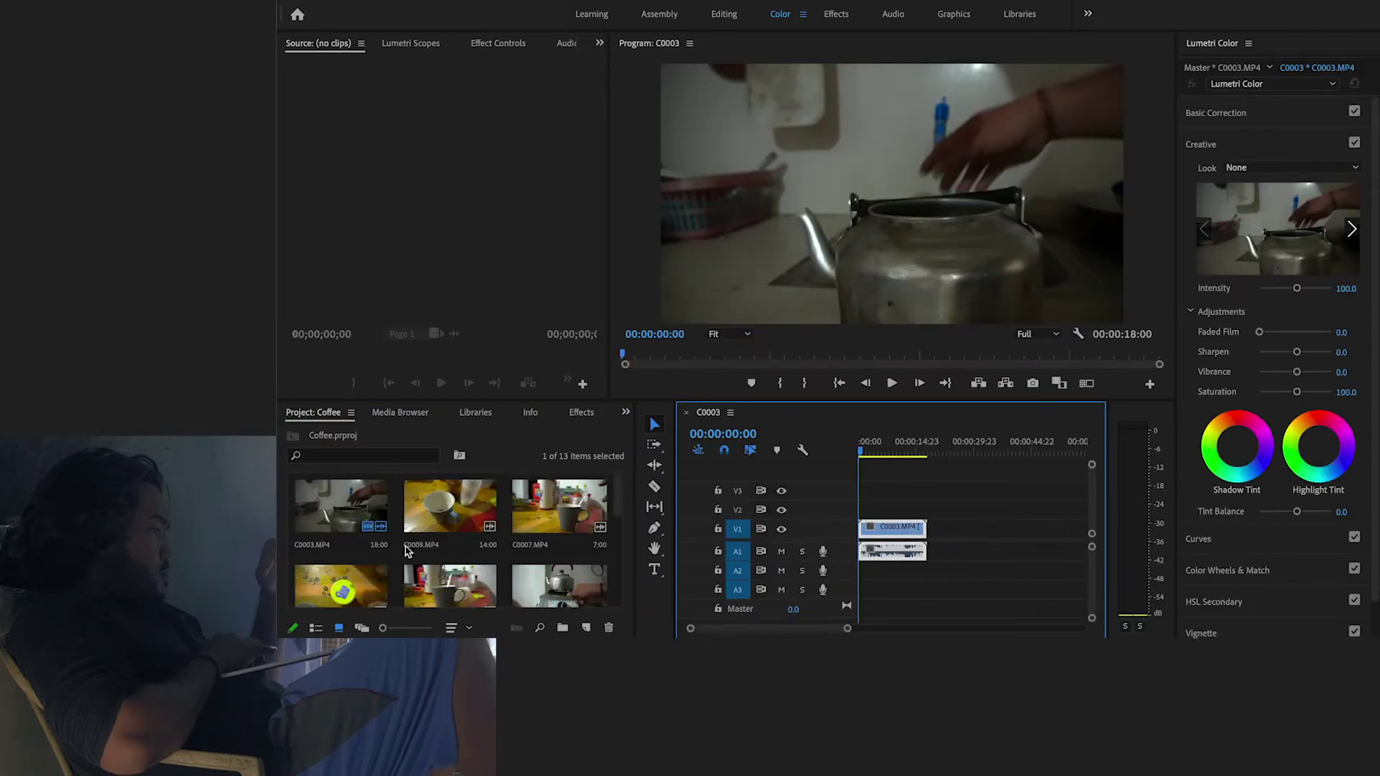
left_click_drag(350, 482, 858, 581)
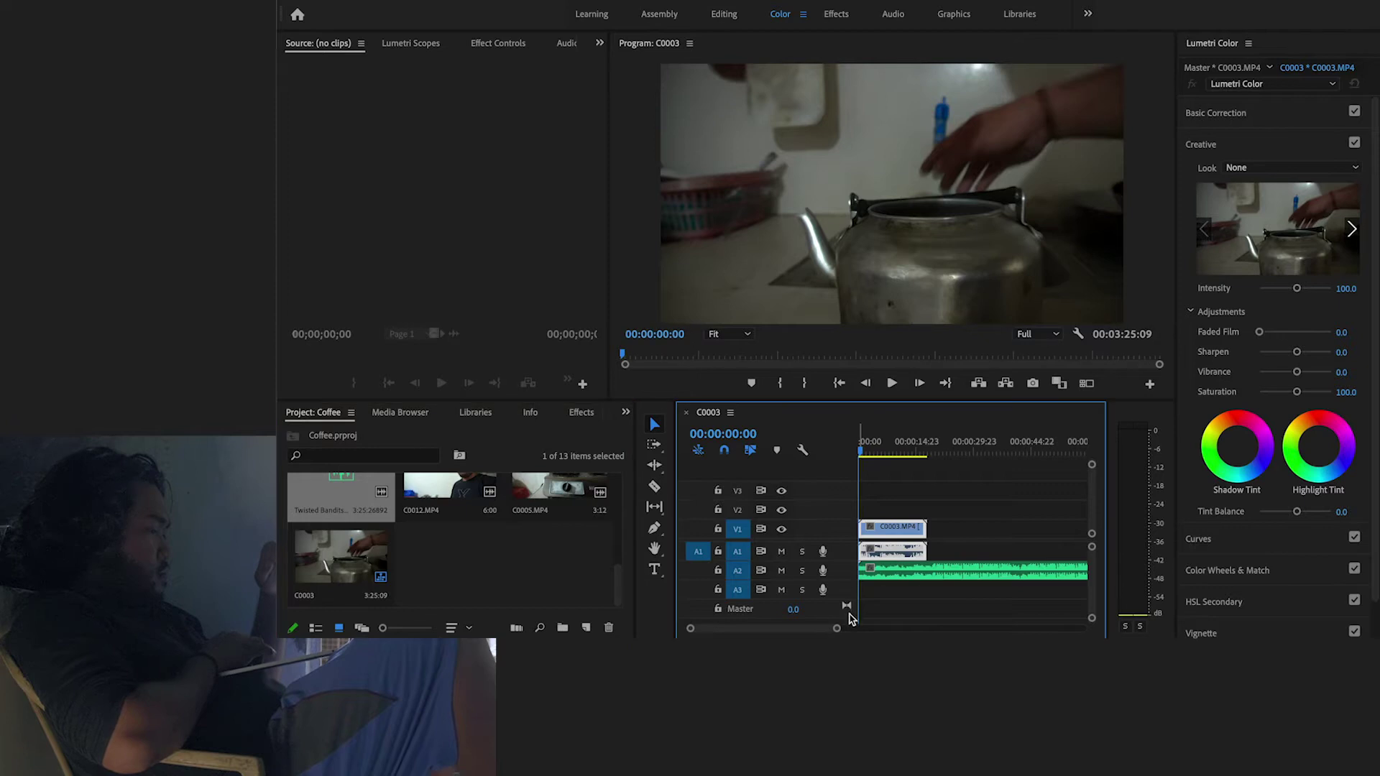
Split the music at 00:00:20:00, delete its first 20 seconds, and slide the rest to the sequence start
left_click_drag(836, 630, 780, 630)
left_click(951, 445)
key("c")
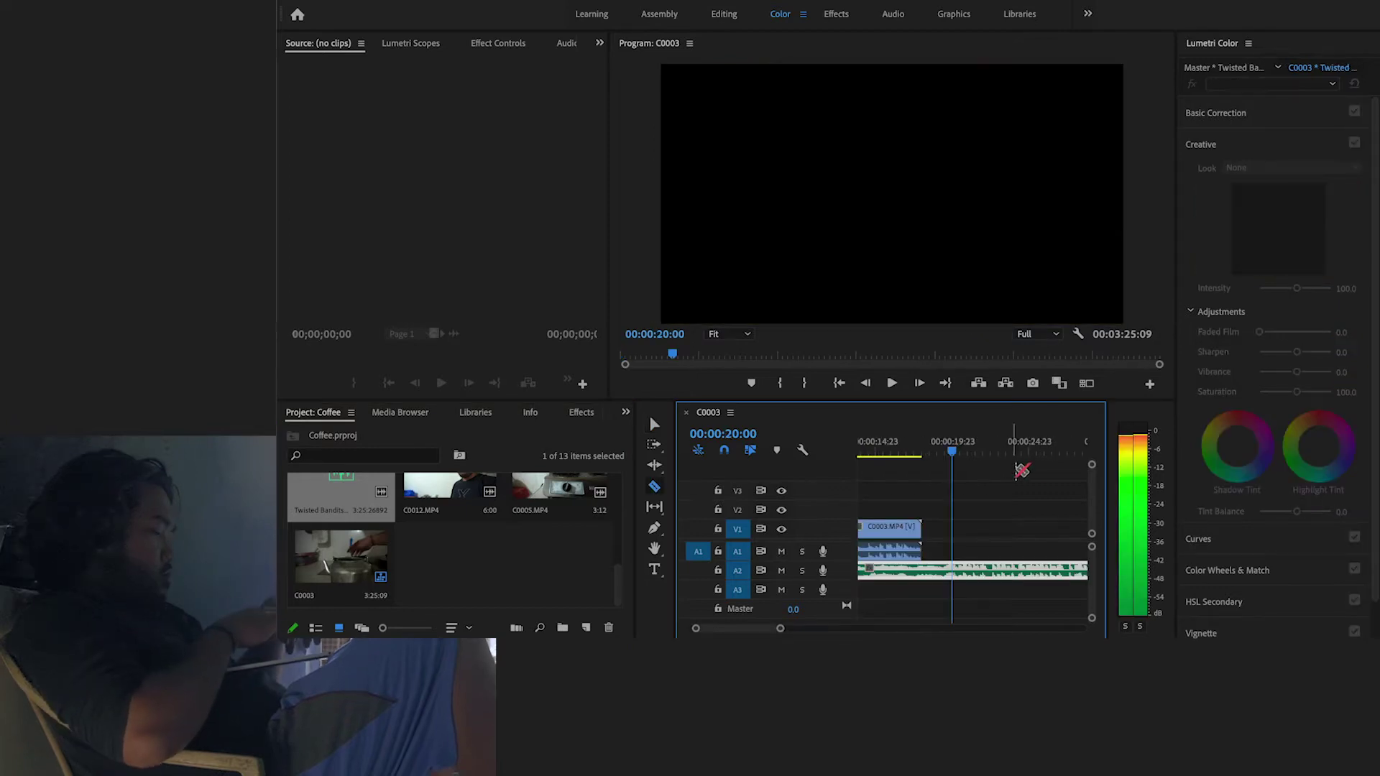
left_click(957, 572)
key("v")
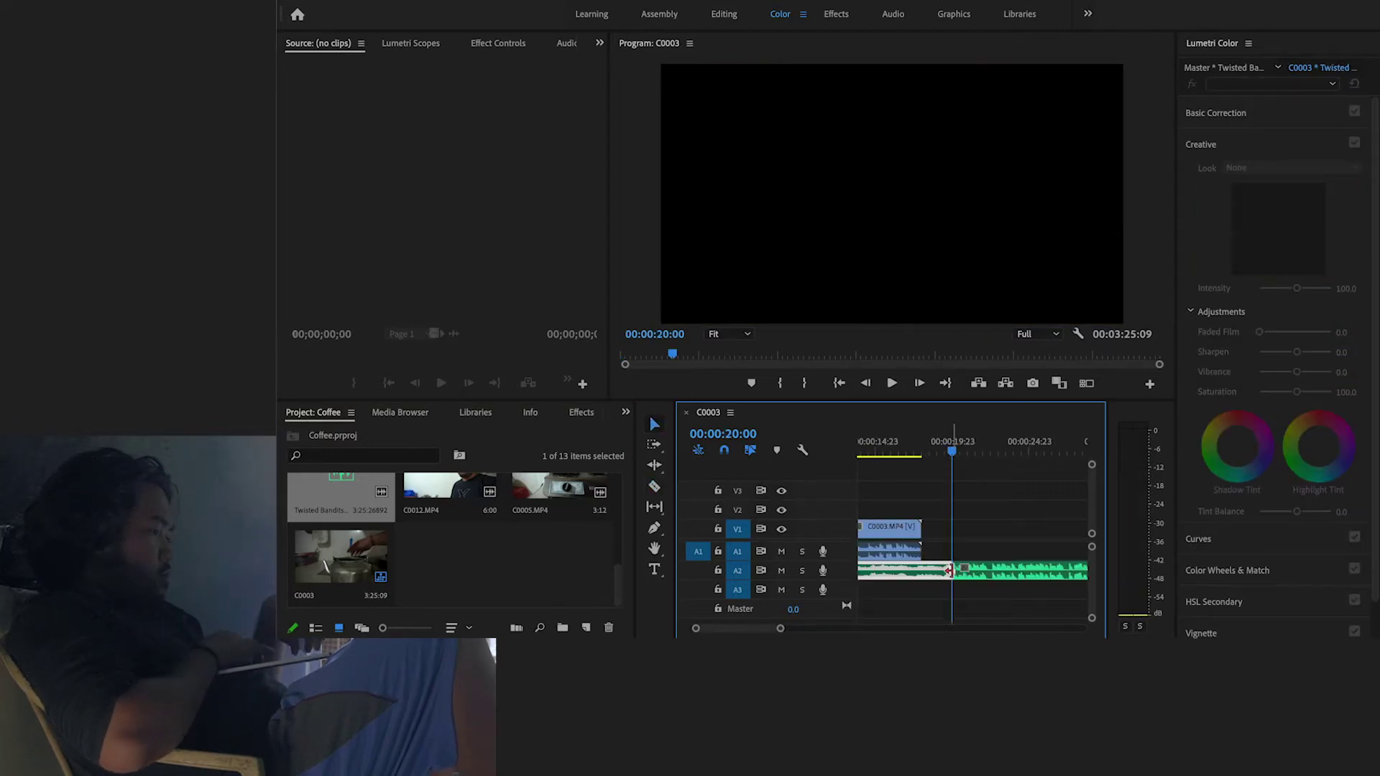
key("Delete")
left_click_drag(979, 572, 860, 455)
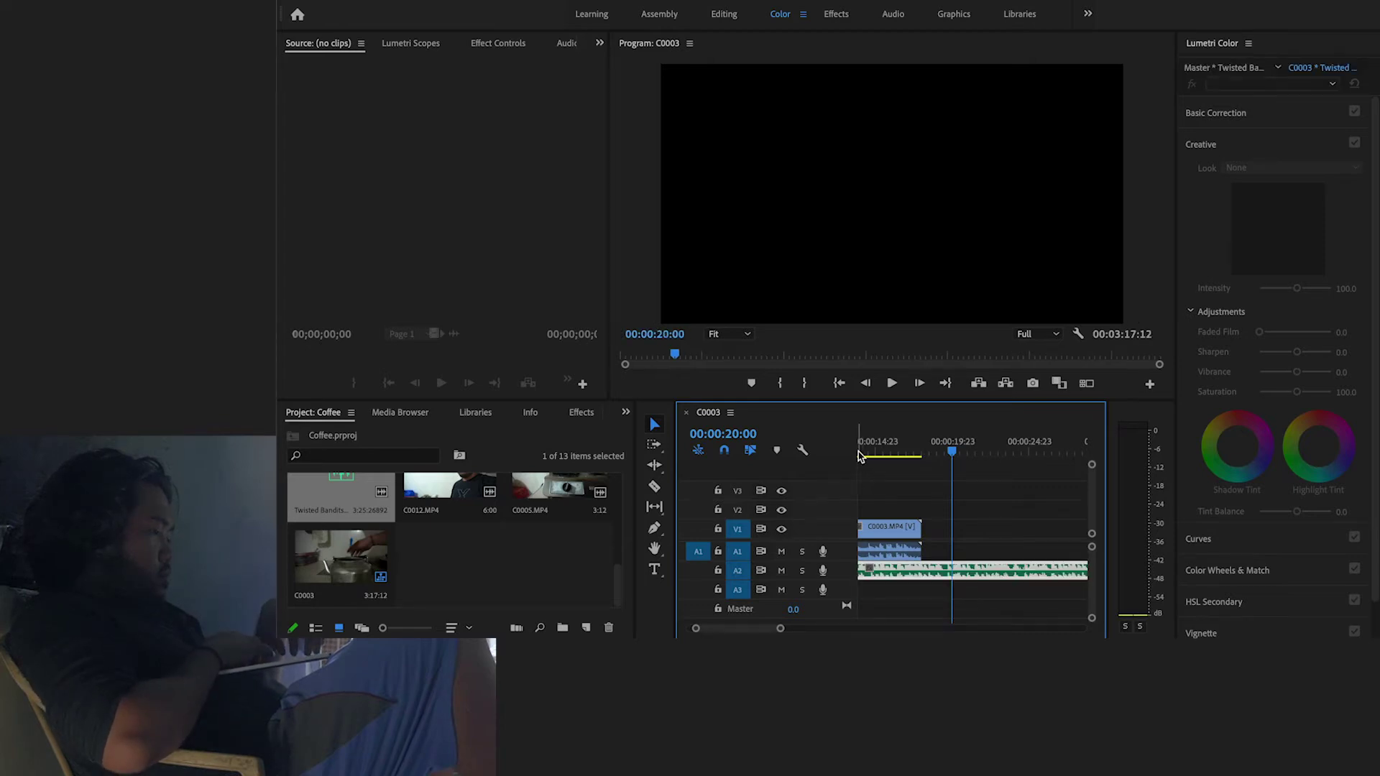
left_click(841, 384)
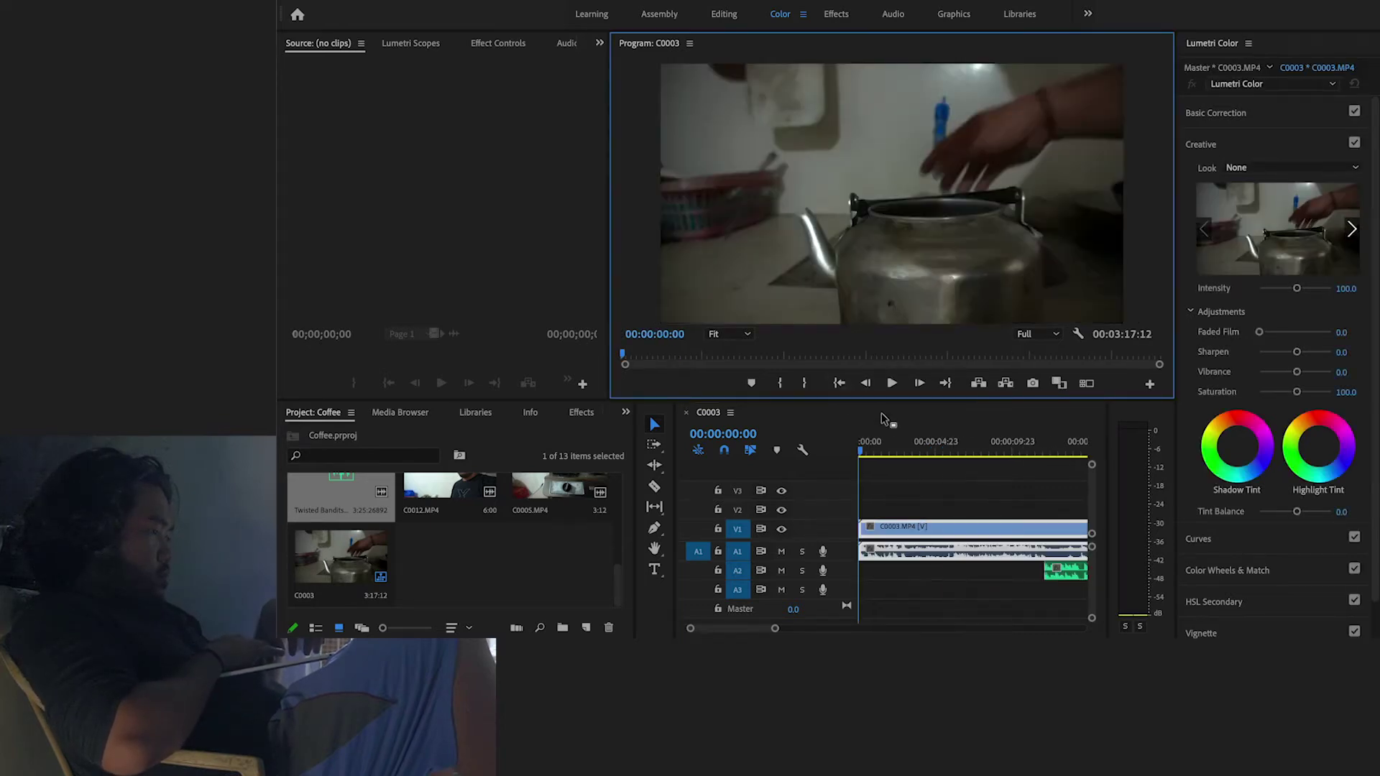
Align the music clip to the start of the timeline and play the sequence back
key("space")
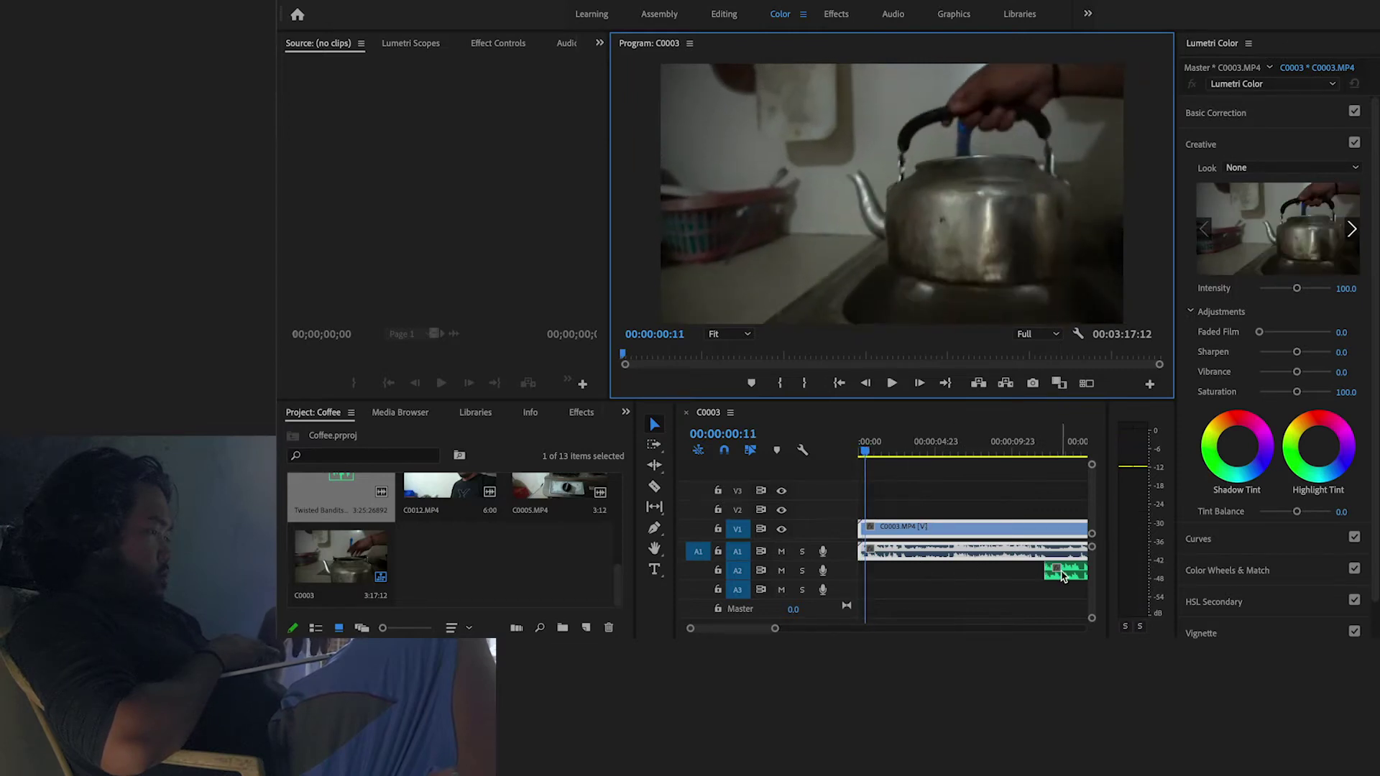
mouse_move(1062, 575)
left_mouse_down()
mouse_move(864, 446)
mouse_move(841, 458)
left_mouse_up()
key("space")
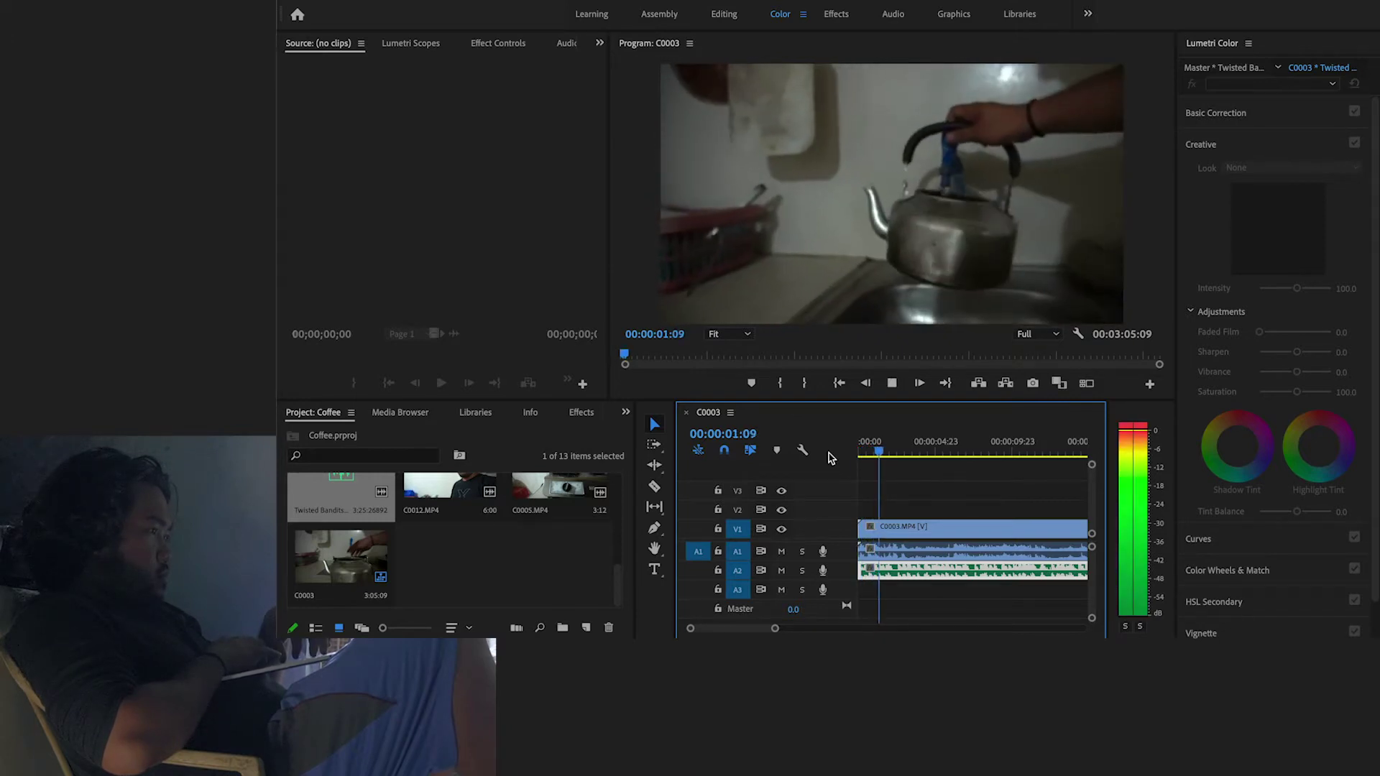
key("space")
Cut the first six seconds off C0003 at 00:00:06:00 and move the clip to the sequence start
left_click_drag(941, 450, 953, 455)
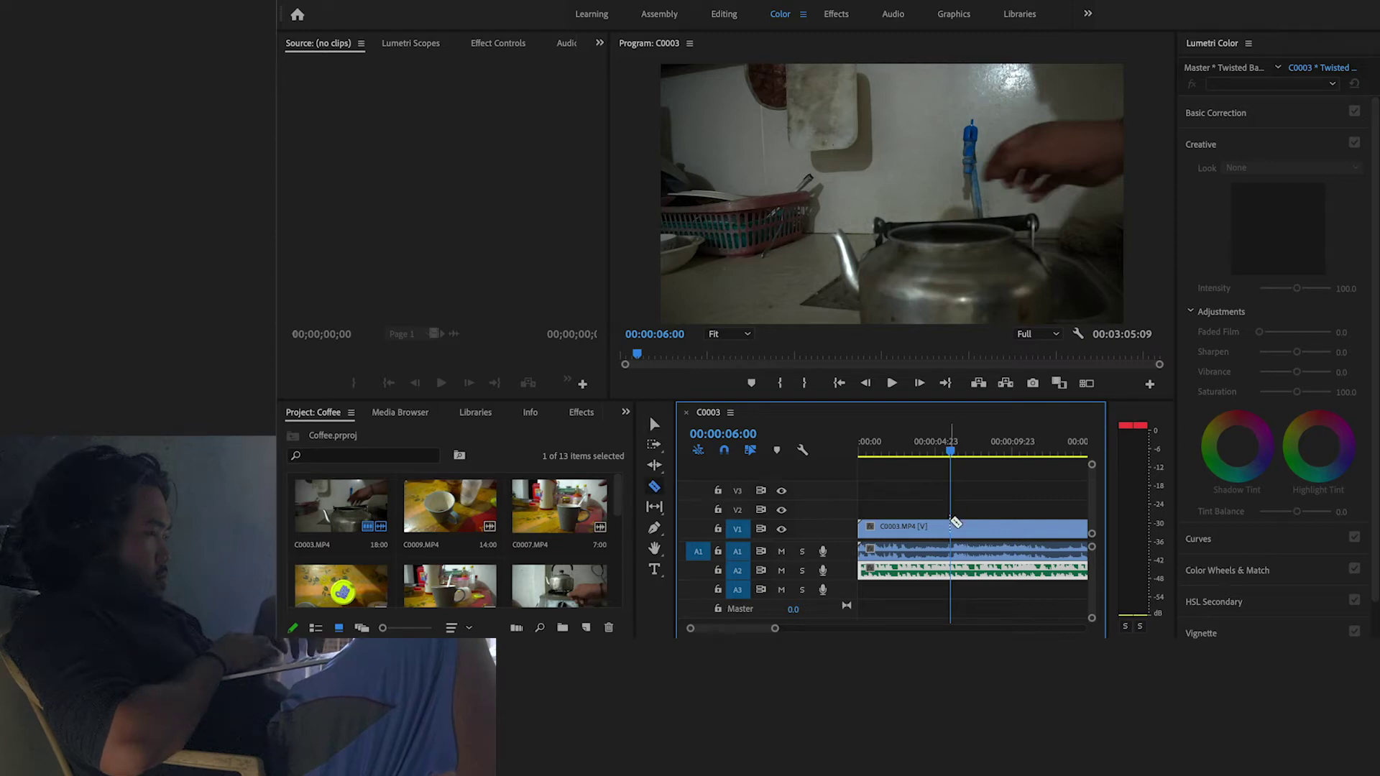
left_click(951, 527)
key("v")
left_click(895, 532)
key("Delete")
mouse_move(1008, 532)
left_mouse_down()
mouse_move(889, 539)
mouse_move(872, 522)
left_mouse_up()
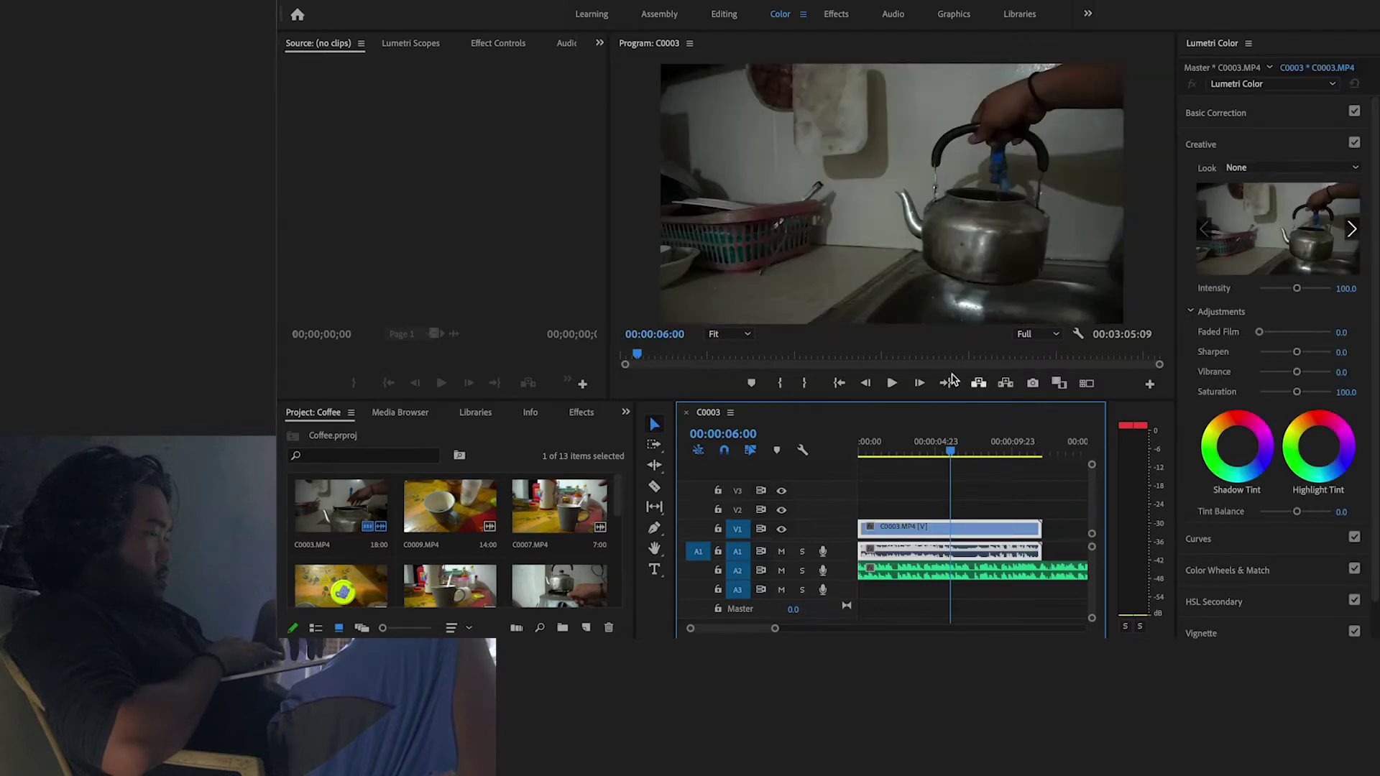
left_click(838, 382)
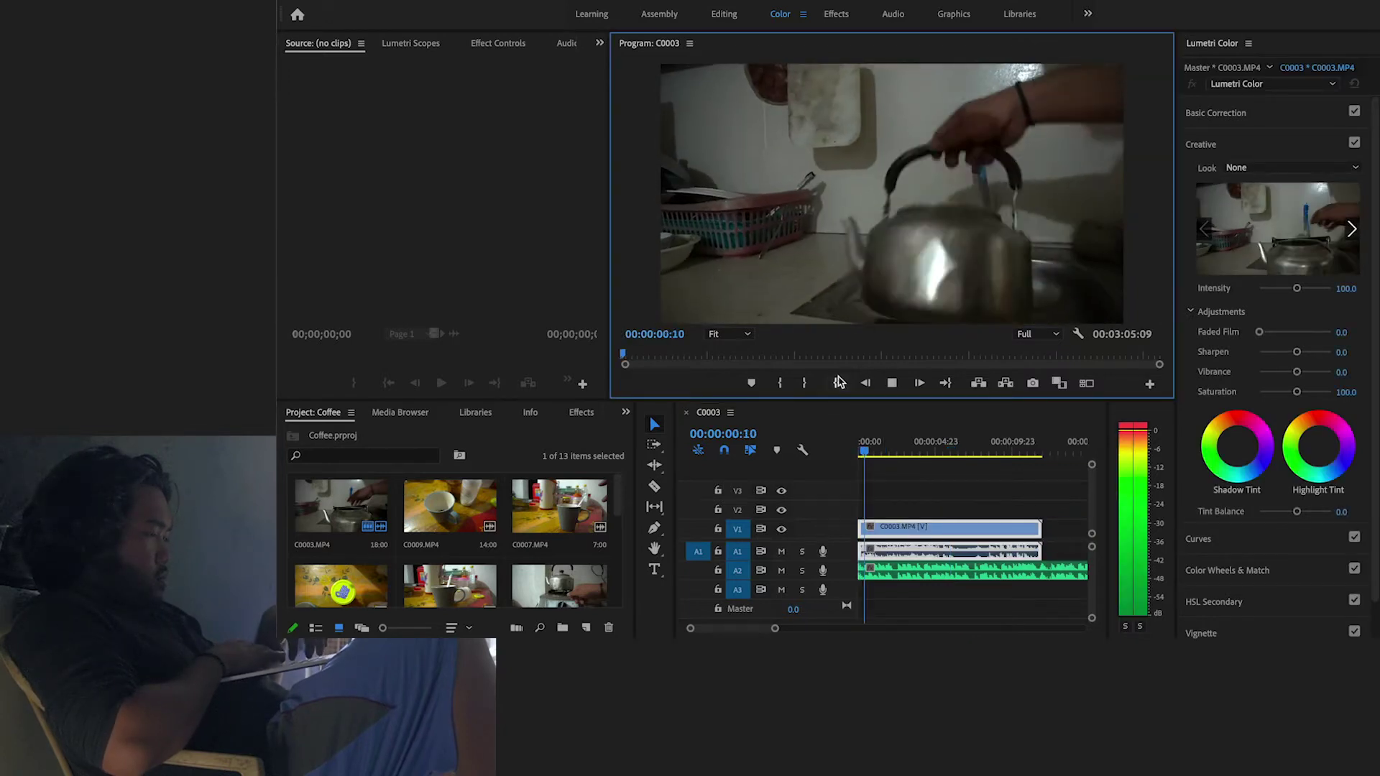
Mark C0003's span ending at 00:00:01:21 and save the project
key("space")
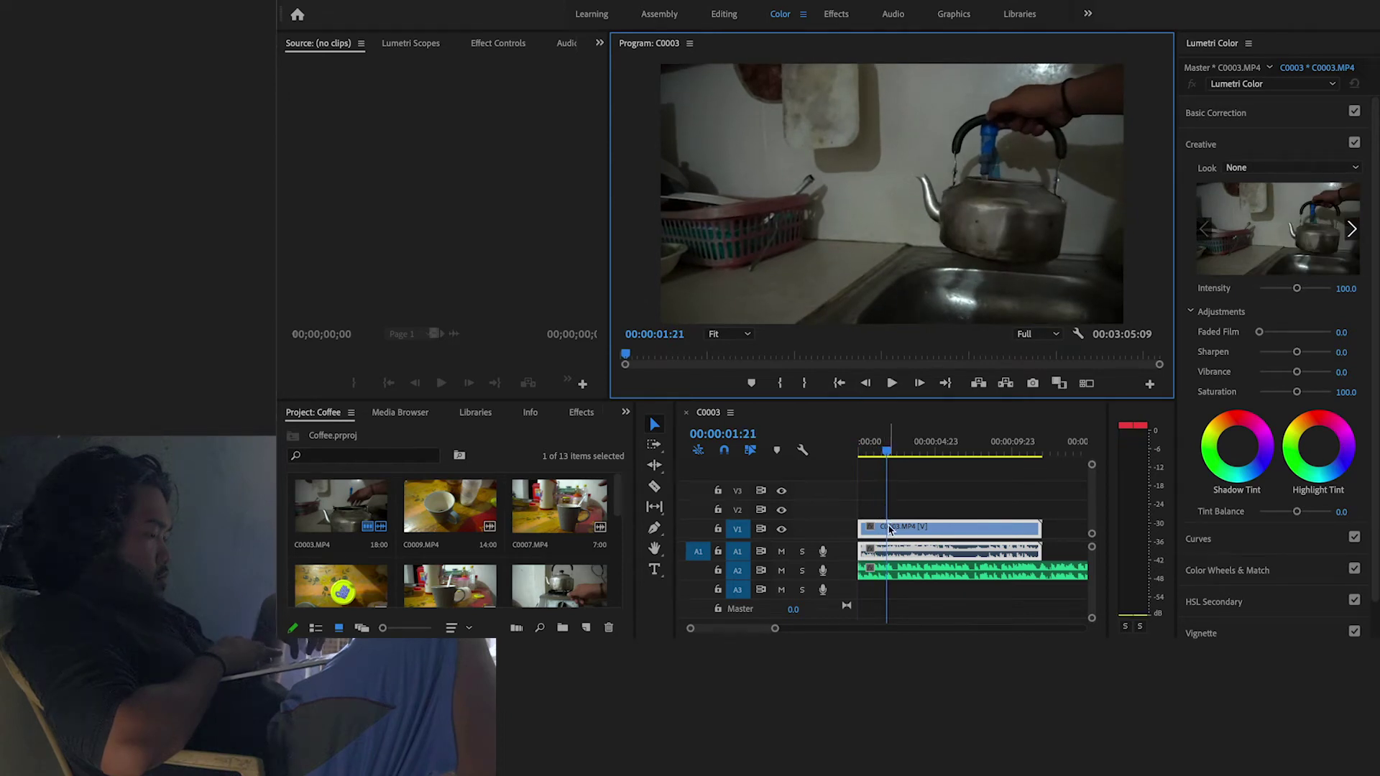
key("x")
key("ctrl+s")
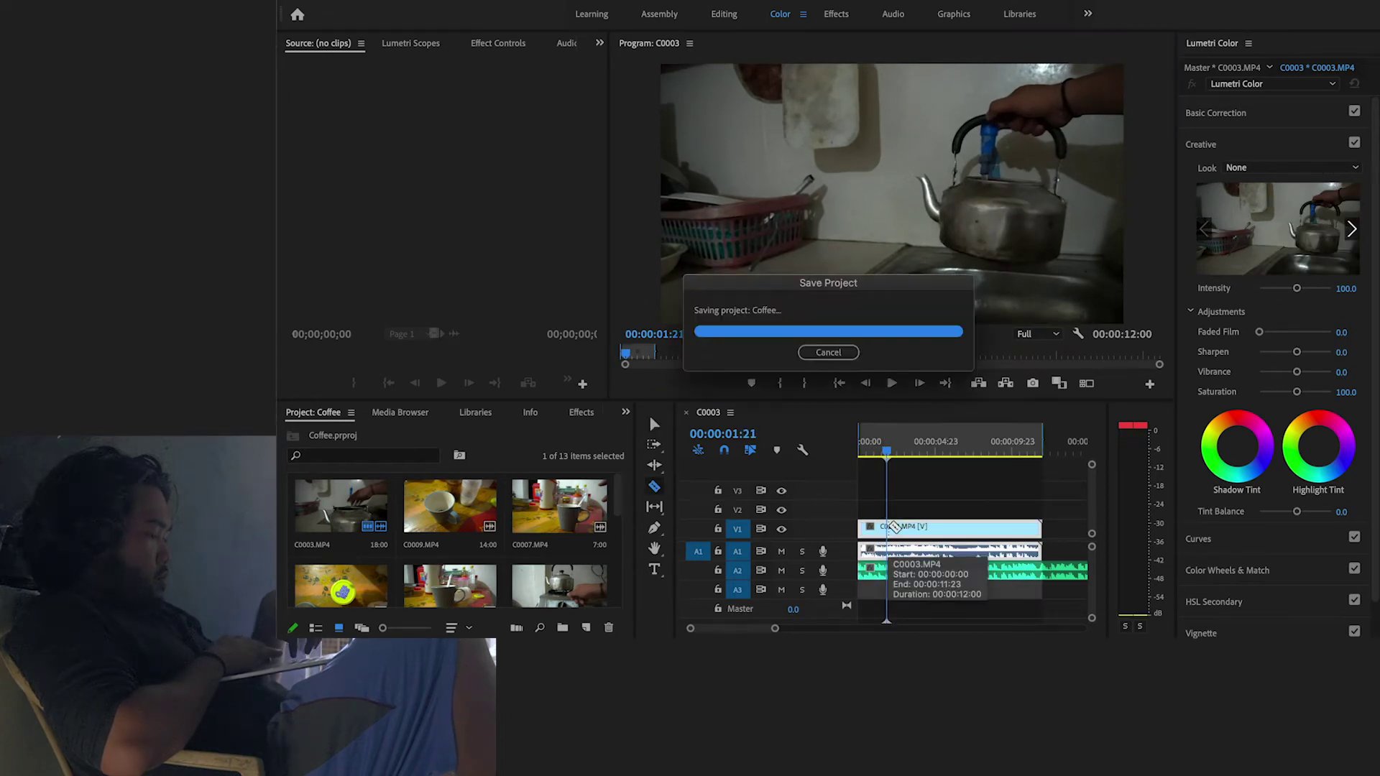
key("ctrl+shift+x")
Split C0003 at 00:00:01:21 and delete the rest of the clip after the cut
left_click(894, 526)
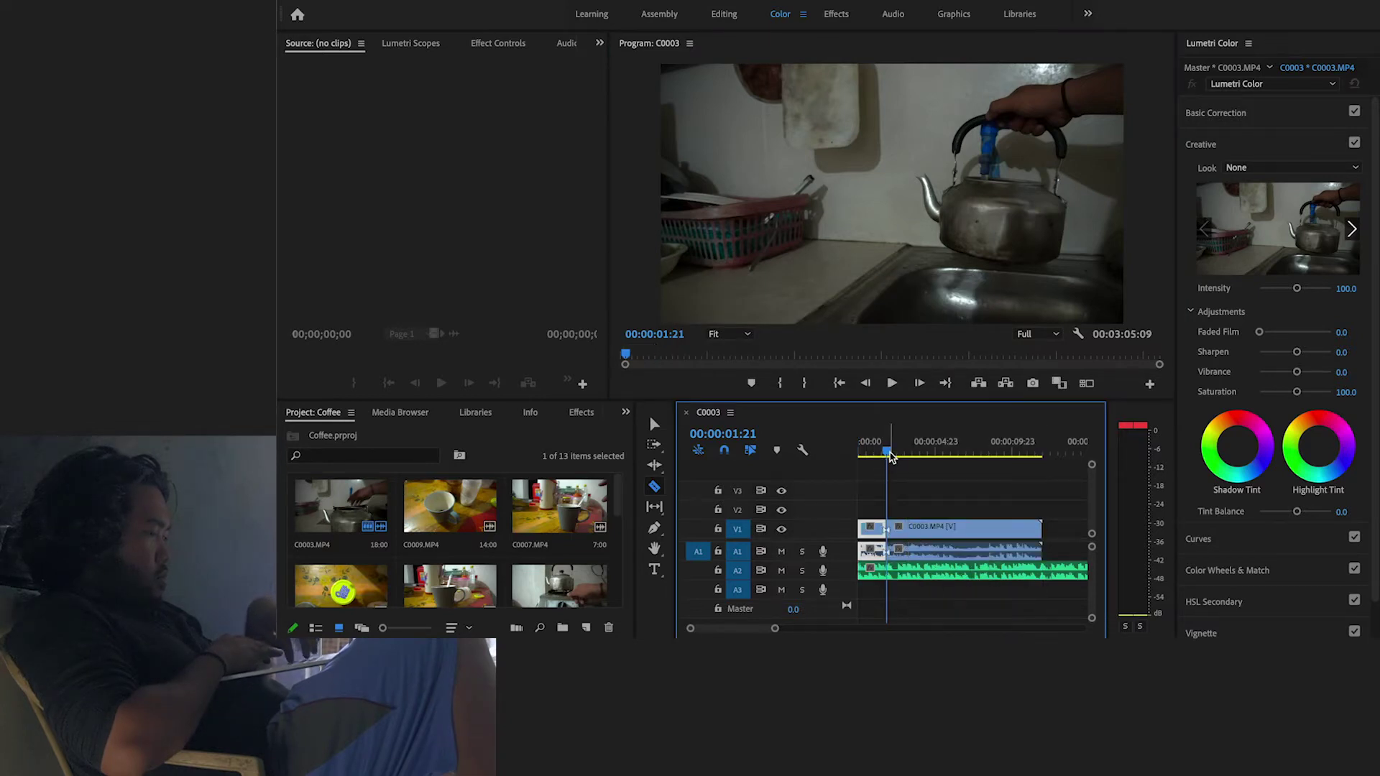
left_click_drag(890, 457, 1020, 482)
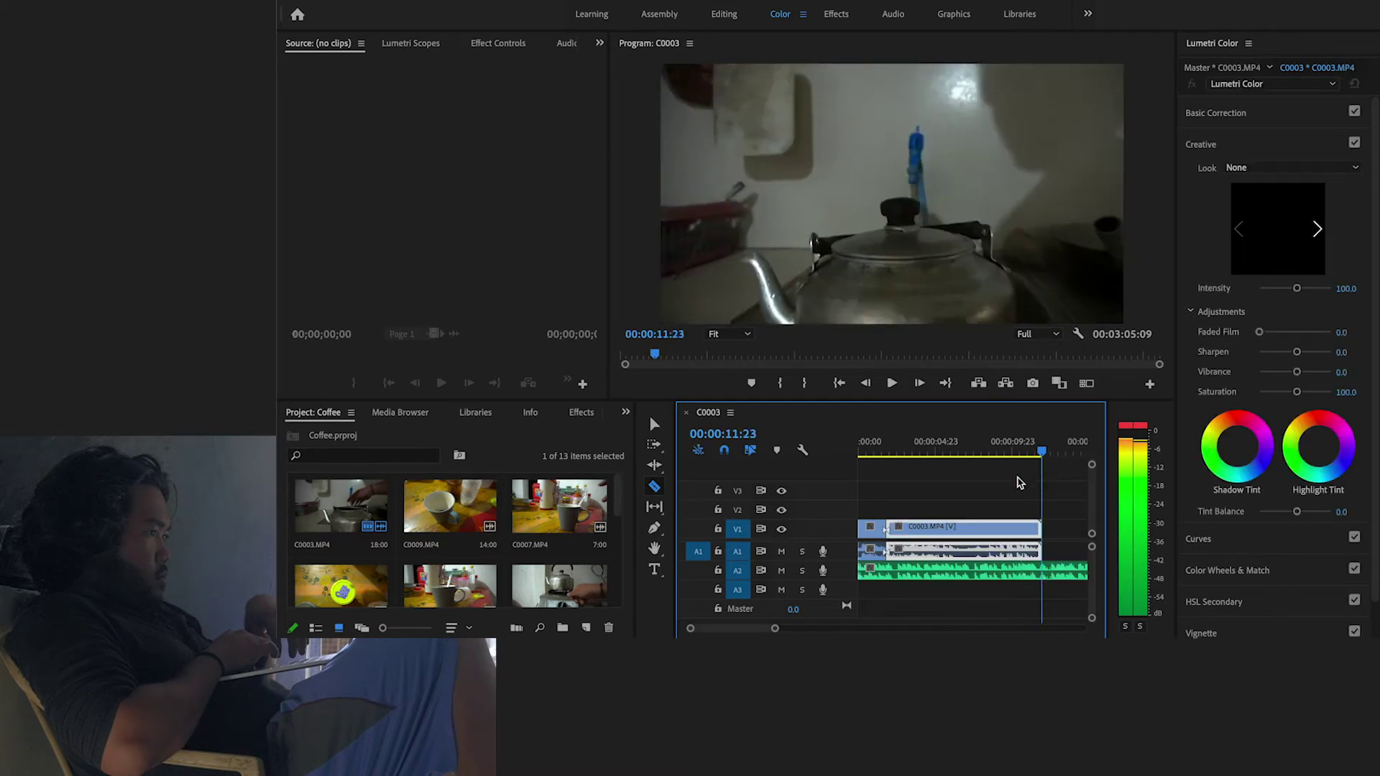
left_click(1010, 449)
key("v")
key("Delete")
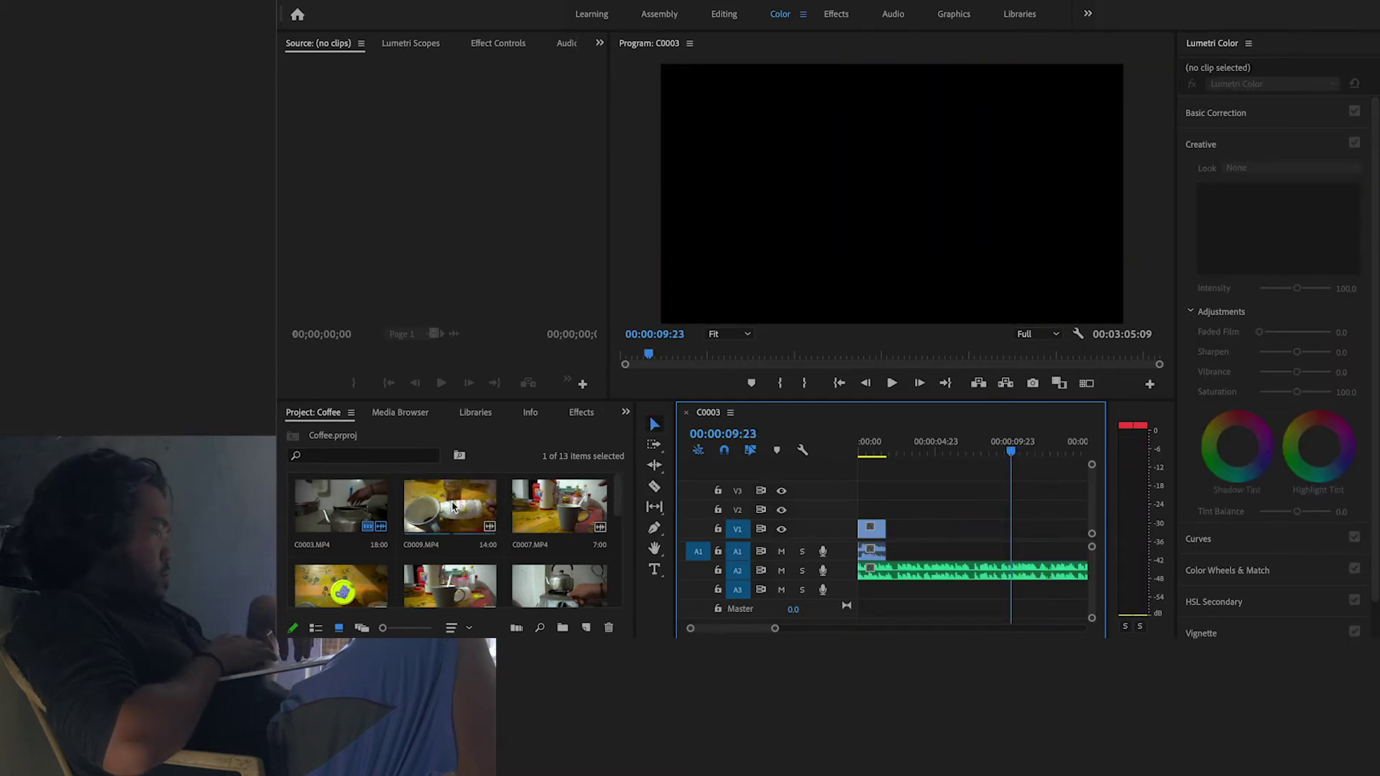
scroll(435, 547, "down", 5)
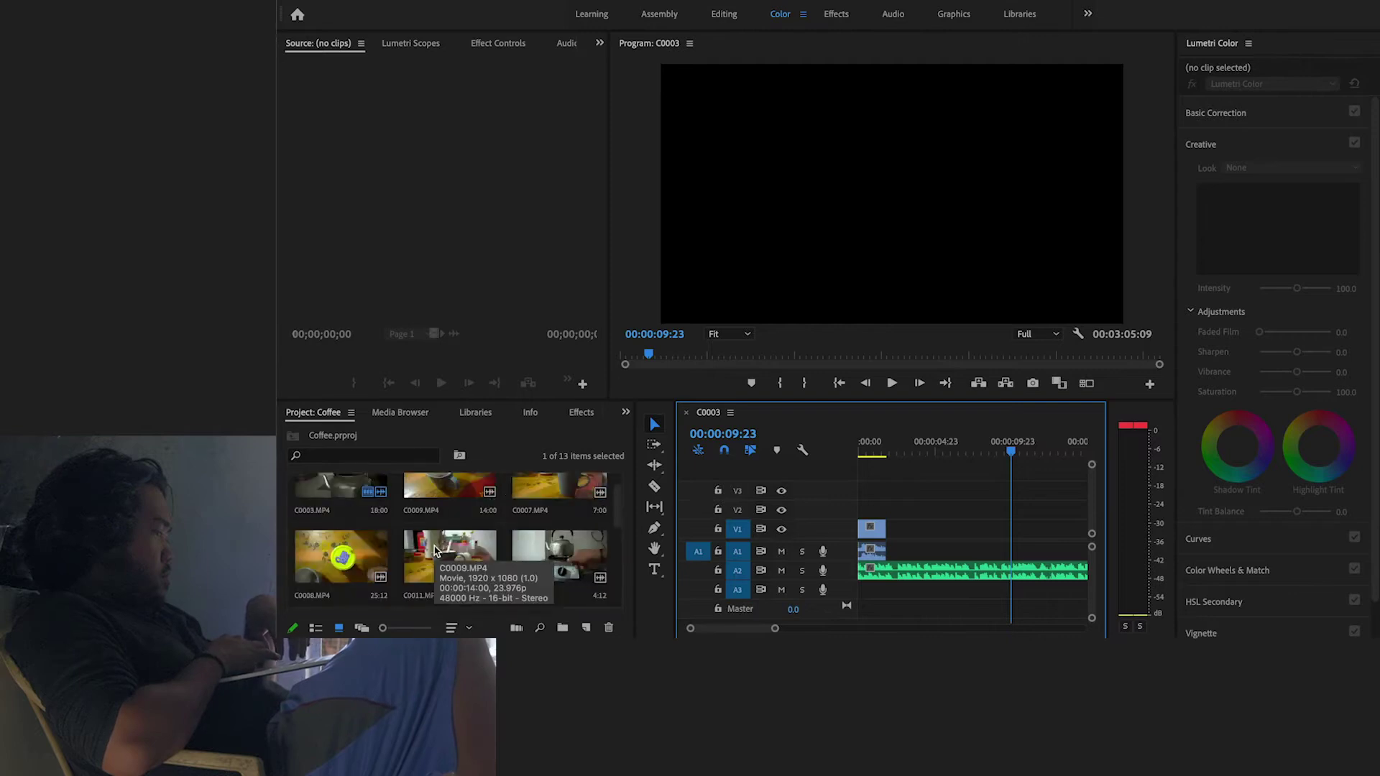
Open C0005 and mark In and Out points around the kettle-on-stove shot
scroll(435, 551, "up", 1)
scroll(435, 550, "down", 1)
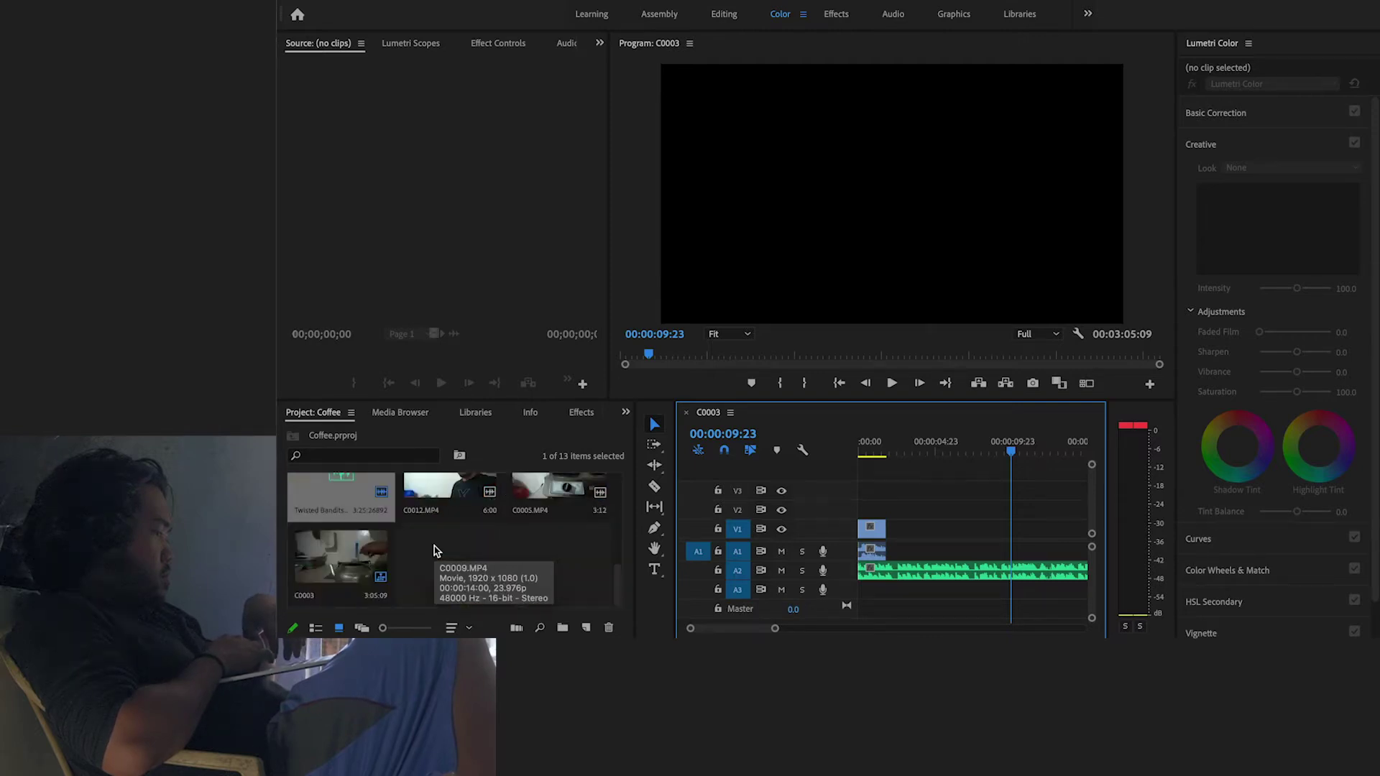
scroll(460, 503, "up", 3)
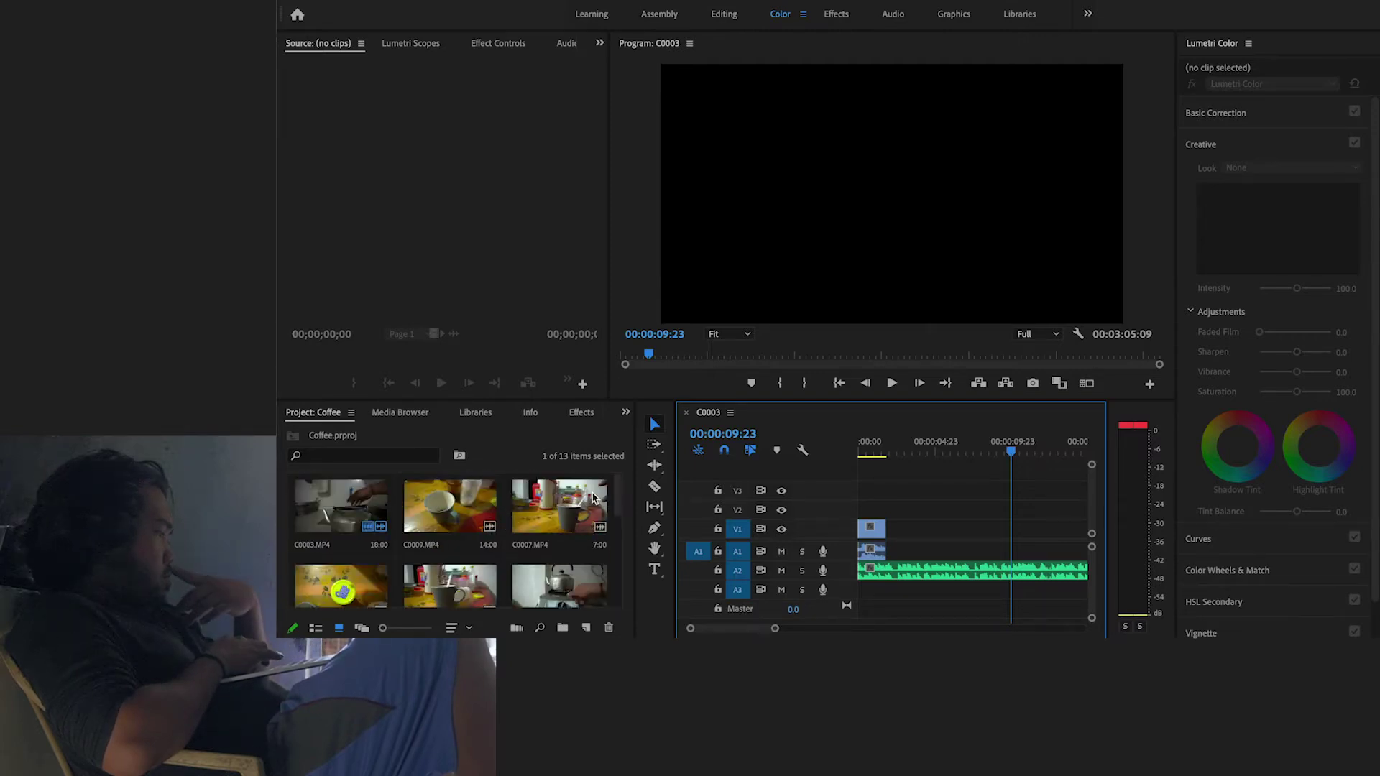
left_click(567, 579)
scroll(568, 582, "down", 1)
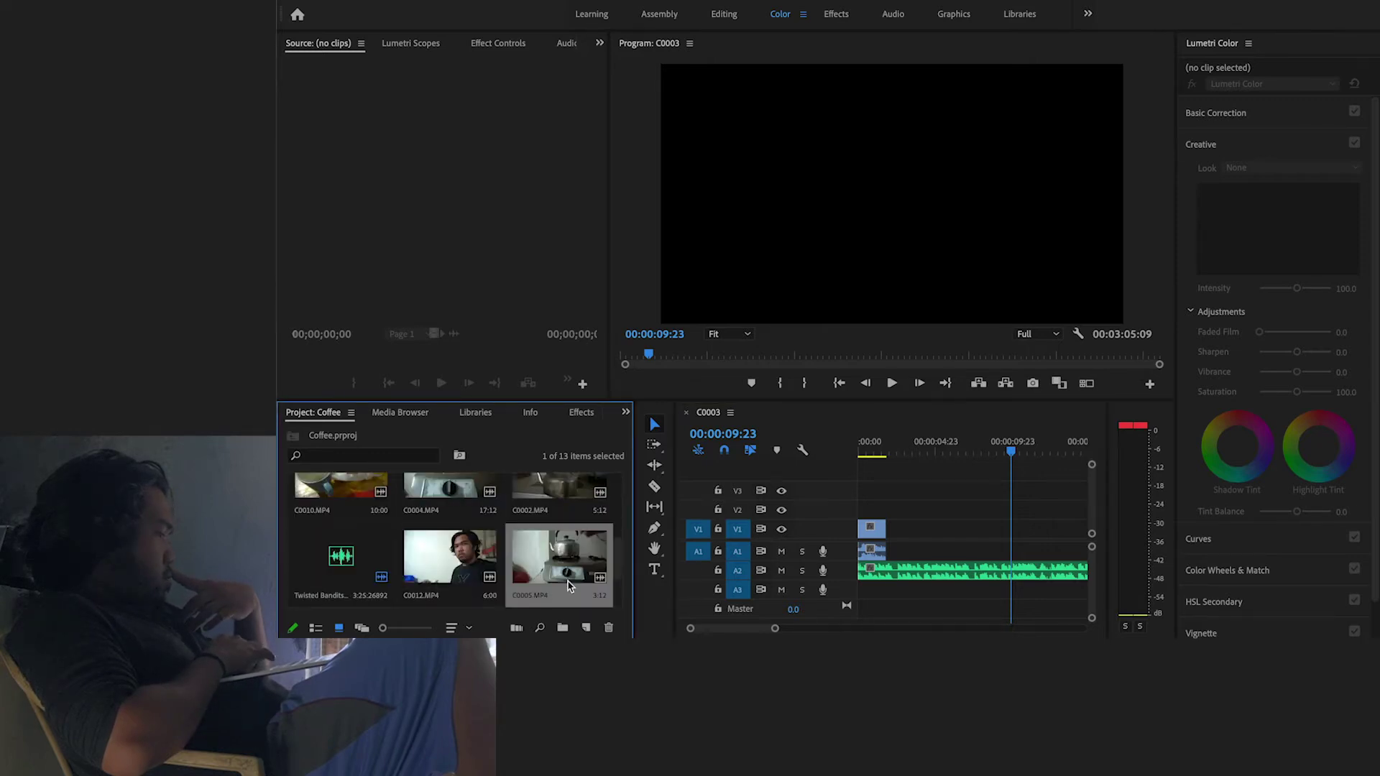
double_click(571, 575)
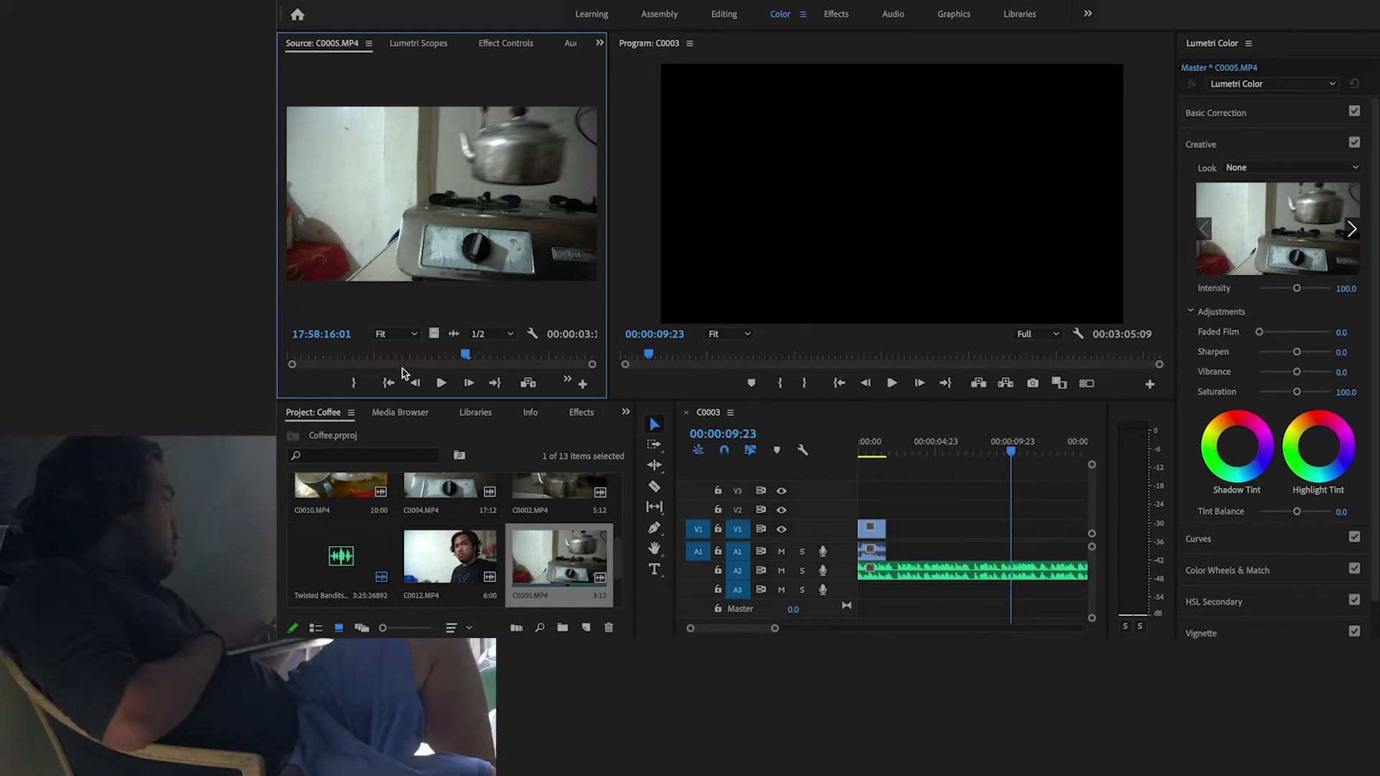
left_click_drag(441, 355, 423, 356)
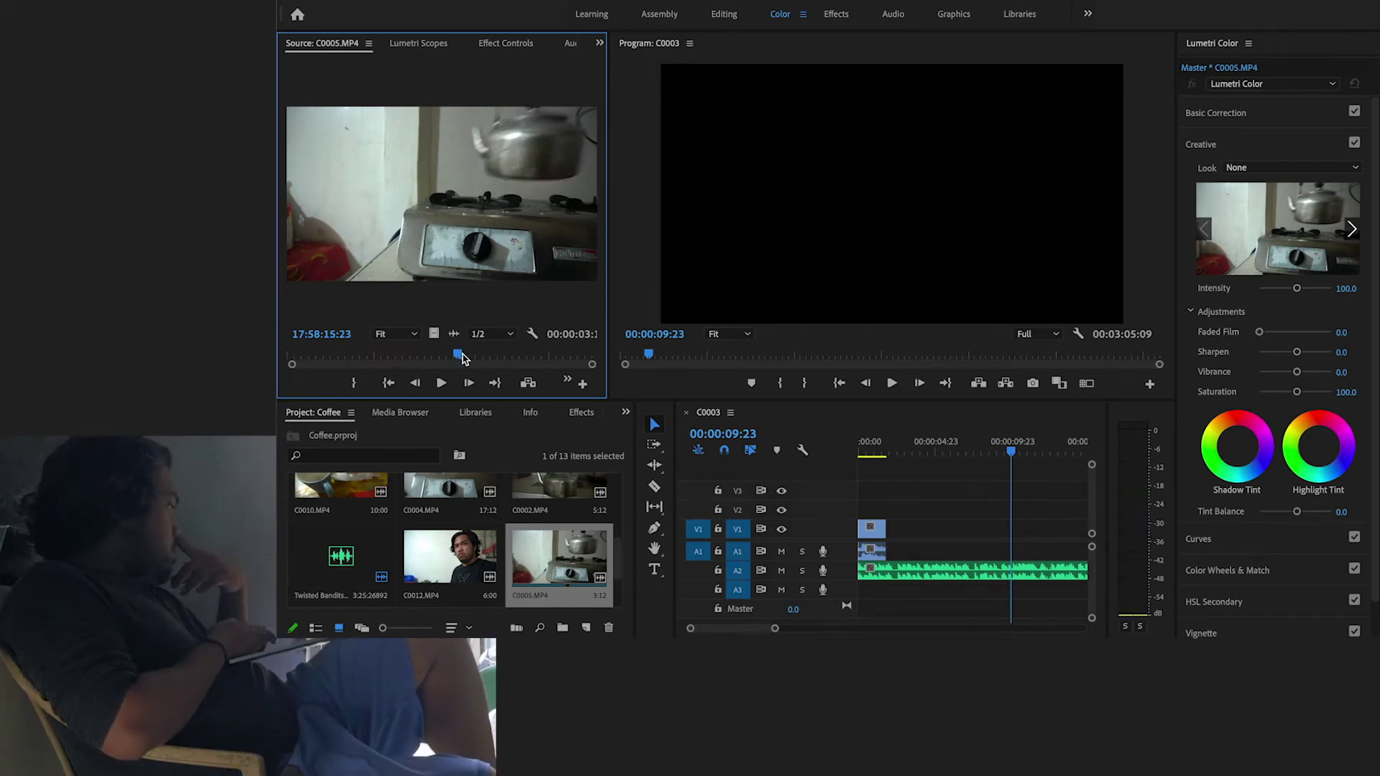
mouse_move(459, 358)
left_mouse_down()
mouse_move(473, 364)
mouse_move(292, 360)
mouse_move(523, 353)
mouse_move(449, 360)
left_mouse_up()
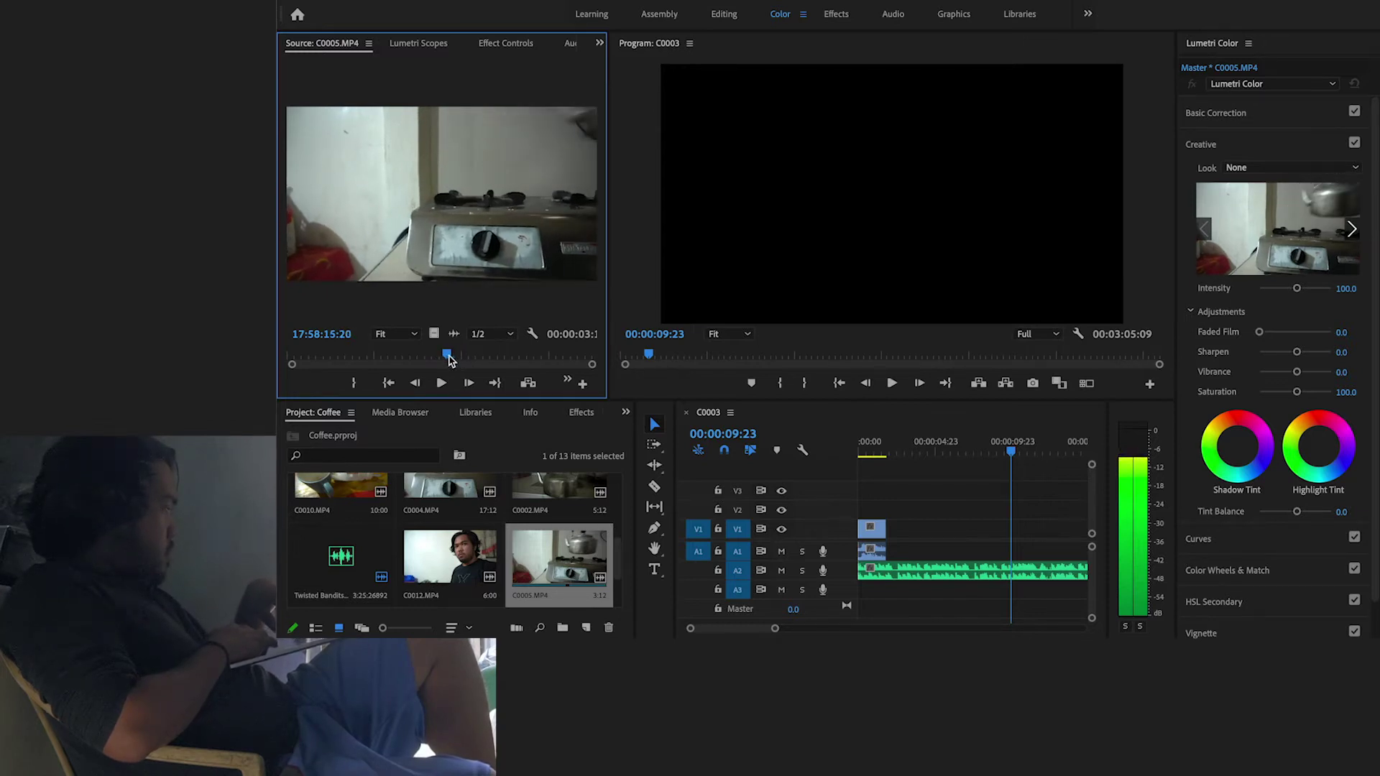
key("i")
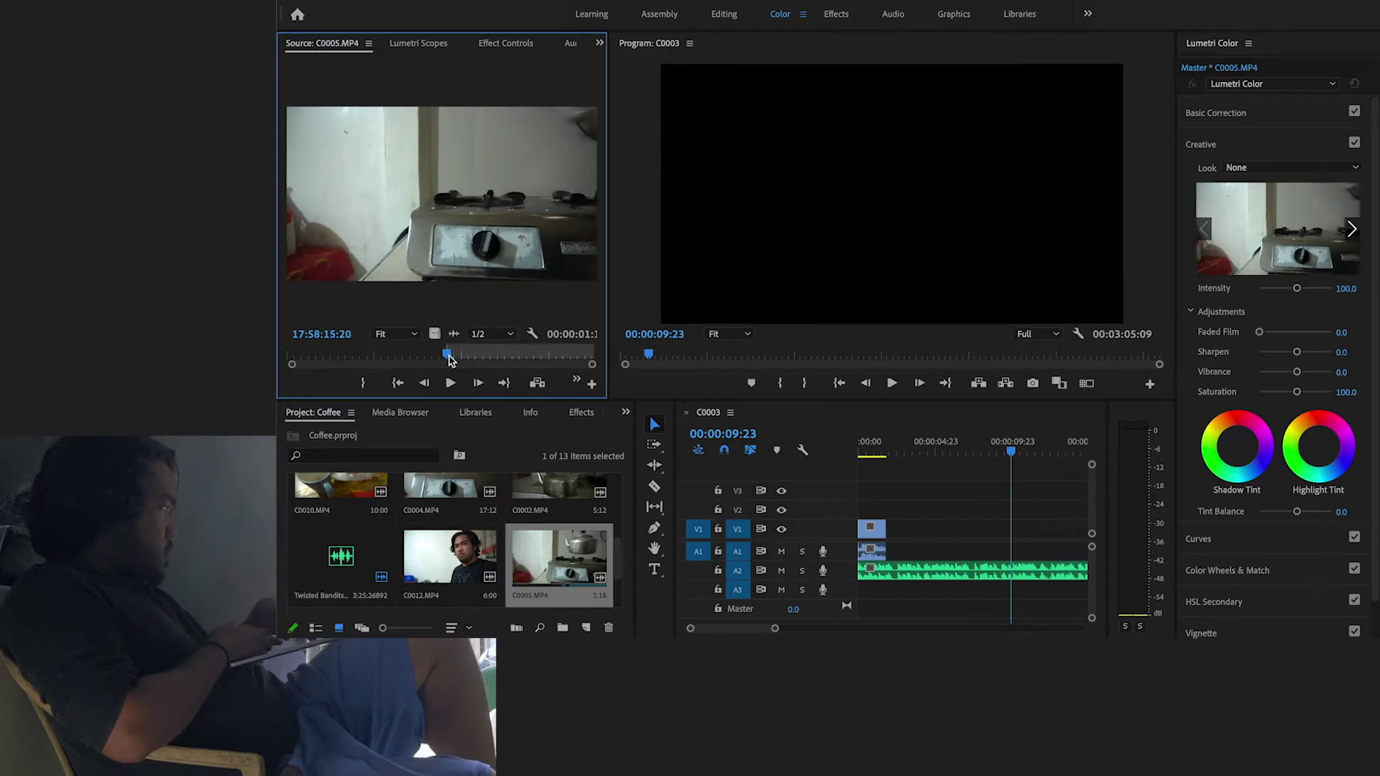
left_click_drag(448, 360, 507, 358)
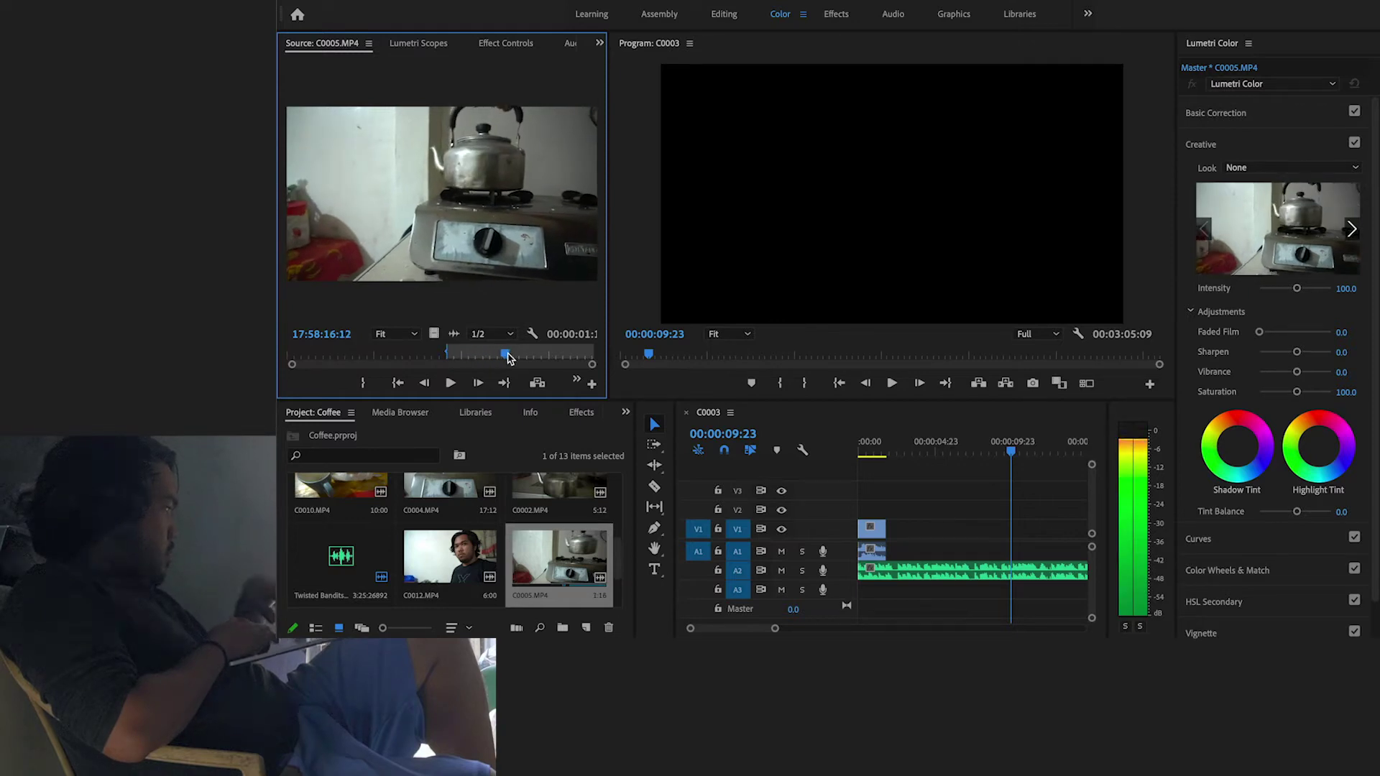
key("o")
left_click(465, 356)
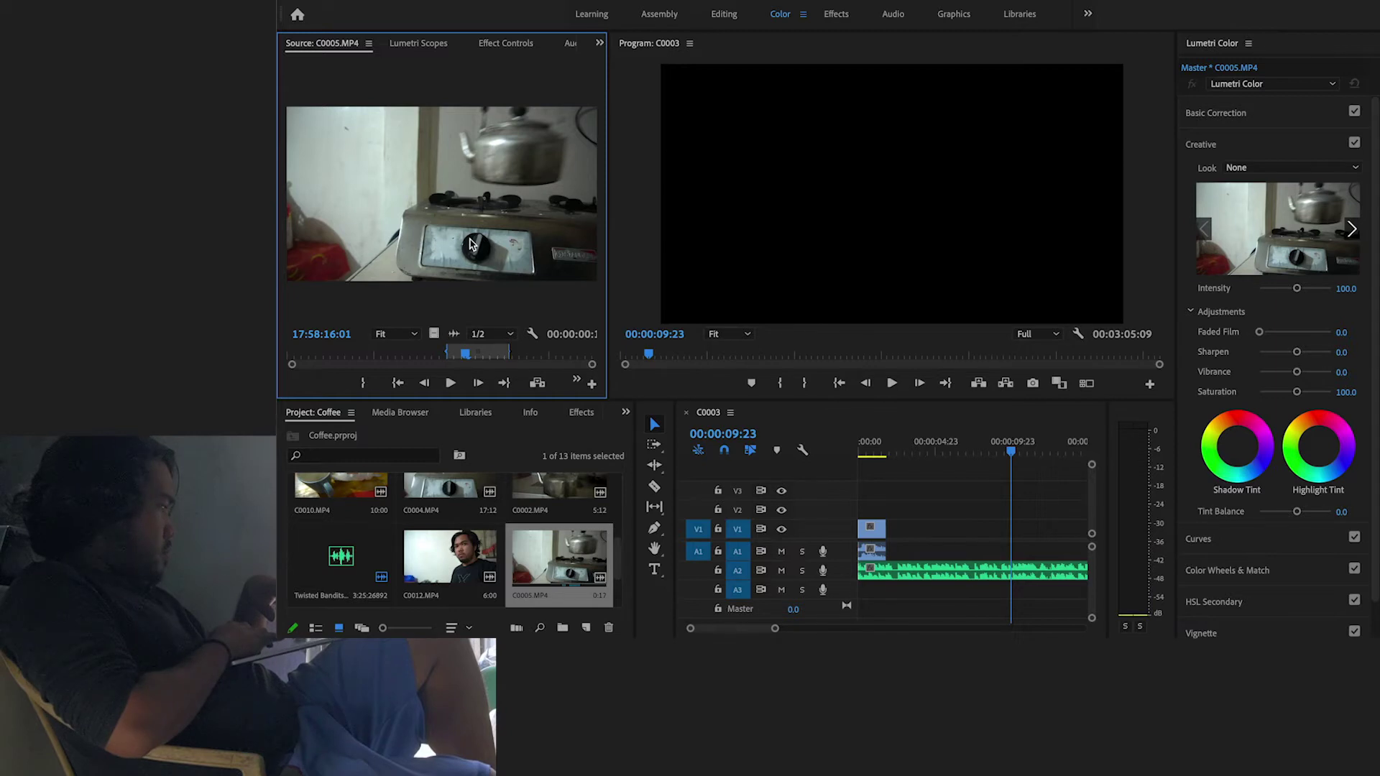
Place the marked C0005 shot at the start of V1 and play the sequence
left_click_drag(1044, 480, 899, 532)
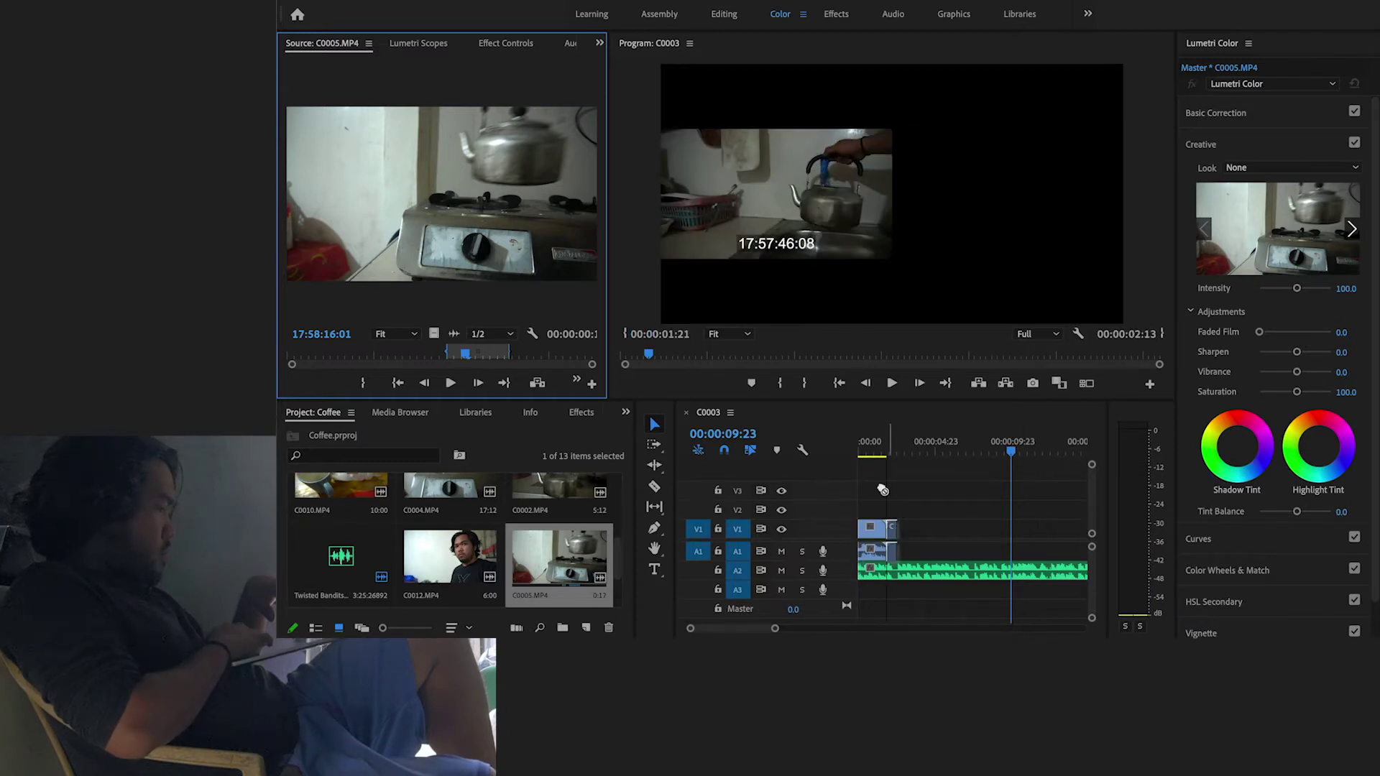
left_click(868, 447)
key("space")
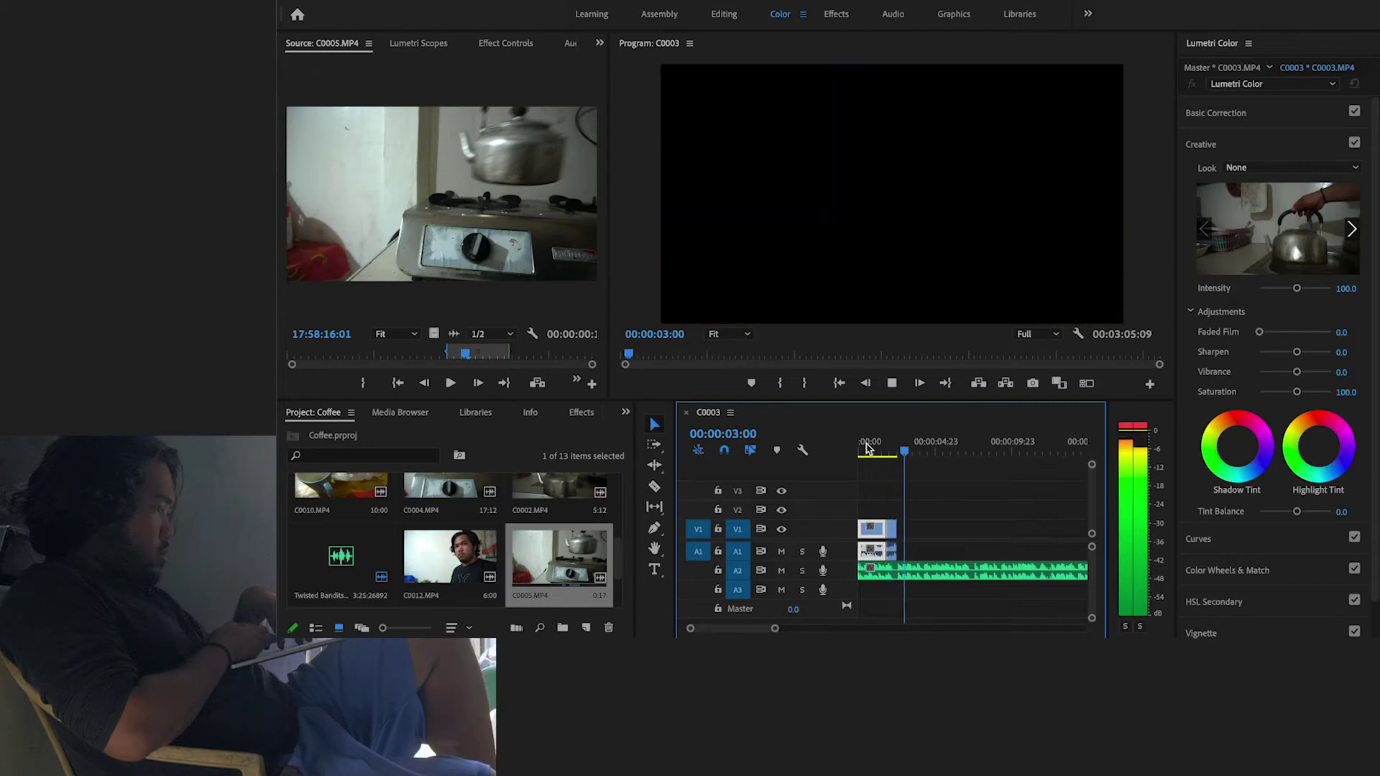
key("space")
Load clip C0006 in the Source monitor for previewing
scroll(544, 549, "up", 5)
scroll(544, 549, "down", 2)
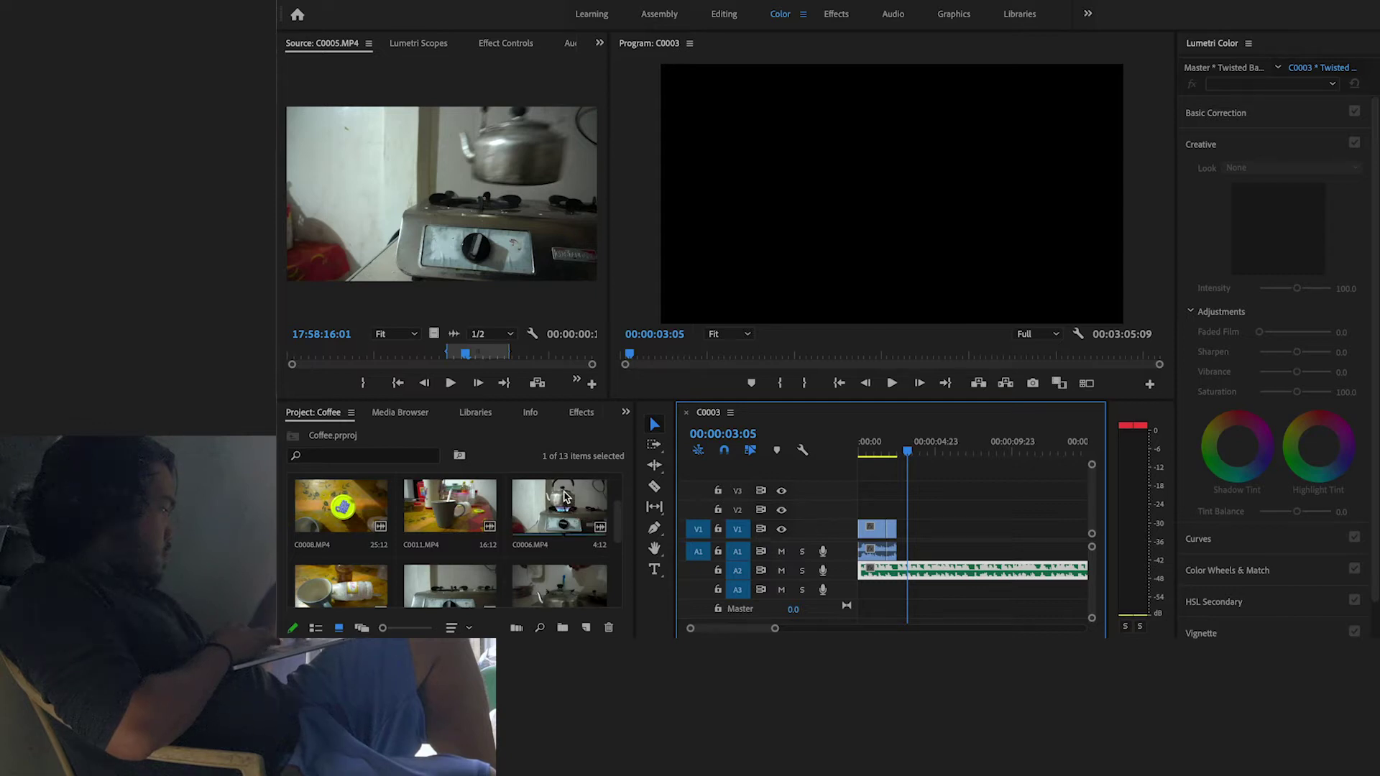
double_click(564, 496)
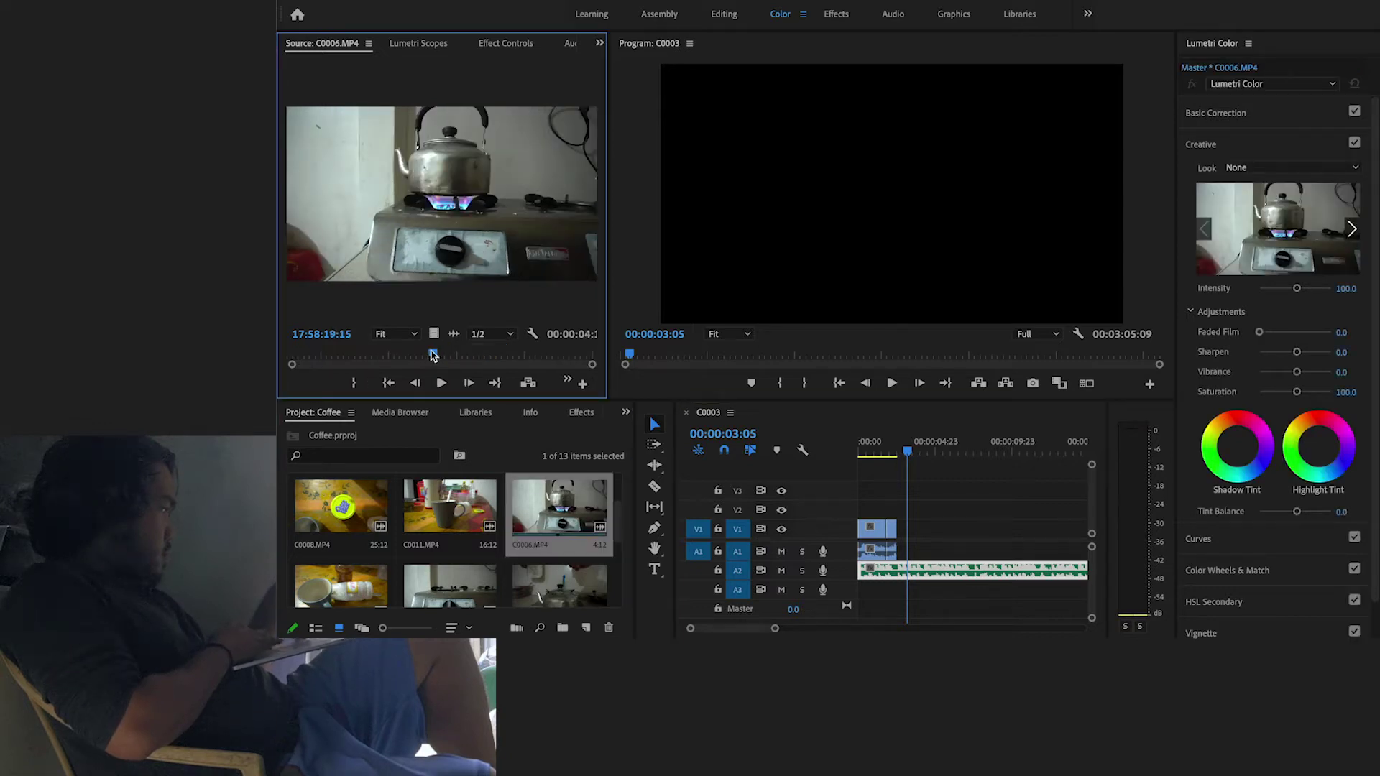
Mark an Out point on the C0006 burner-lighting shot, add it after the first clip, and review
left_click_drag(433, 353, 405, 357)
mouse_move(320, 368)
left_mouse_down()
mouse_move(279, 355)
mouse_move(404, 353)
left_mouse_up()
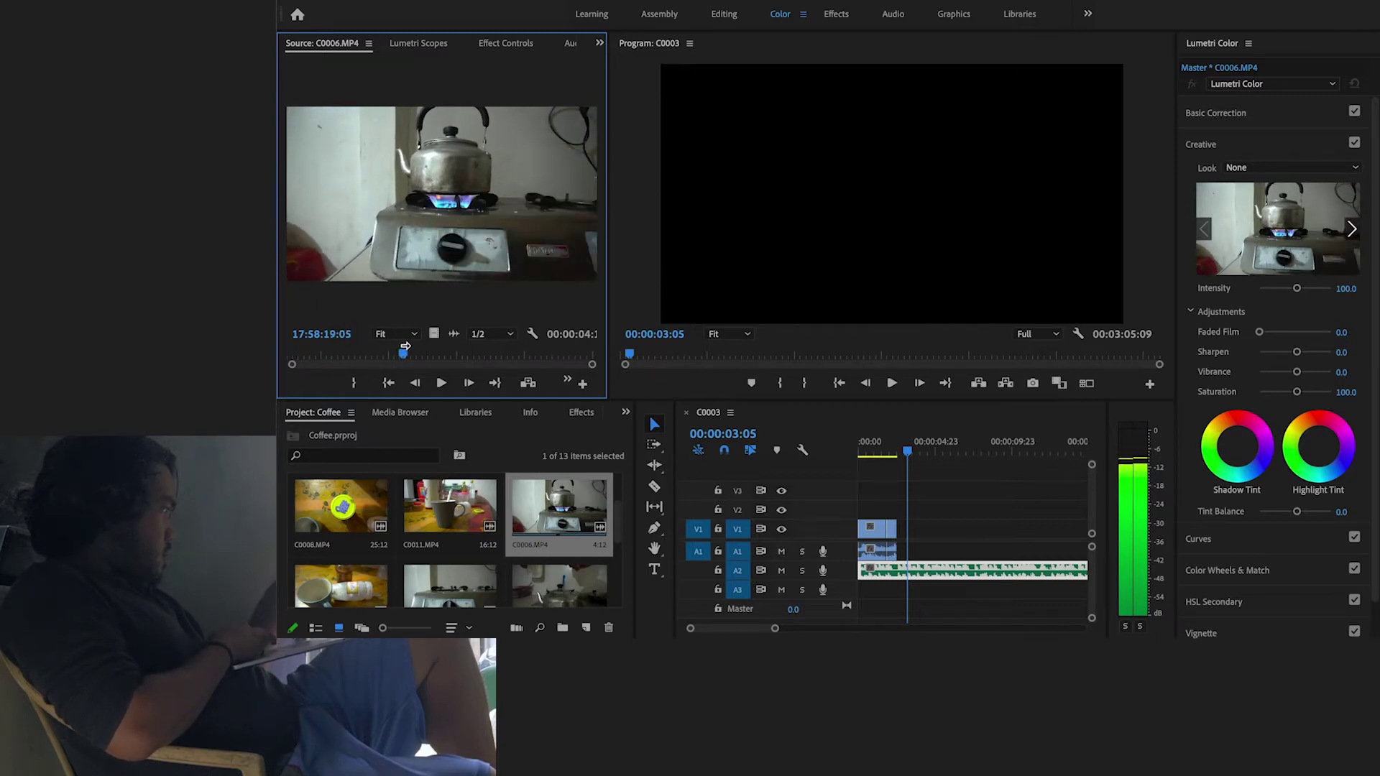
key("o")
left_click_drag(812, 455, 909, 531)
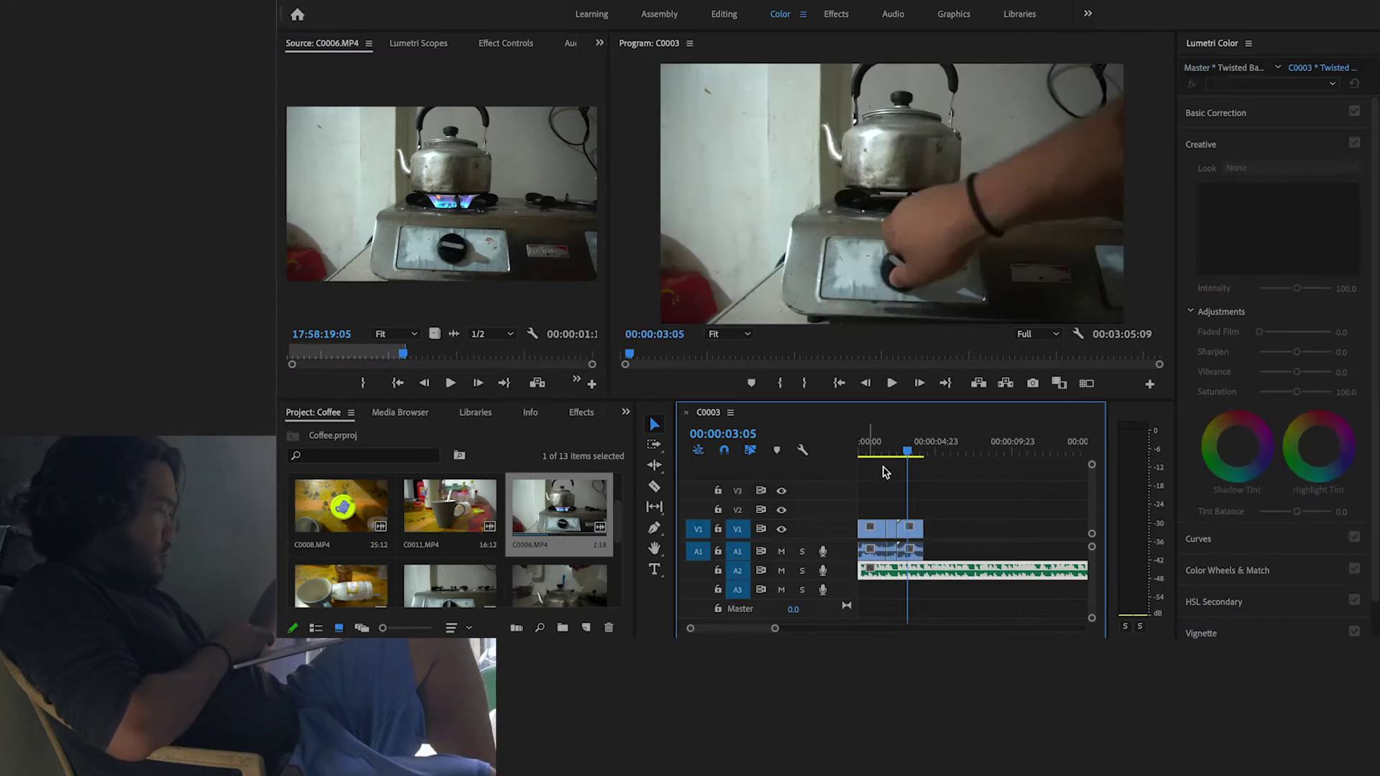
left_click(871, 452)
key("space")
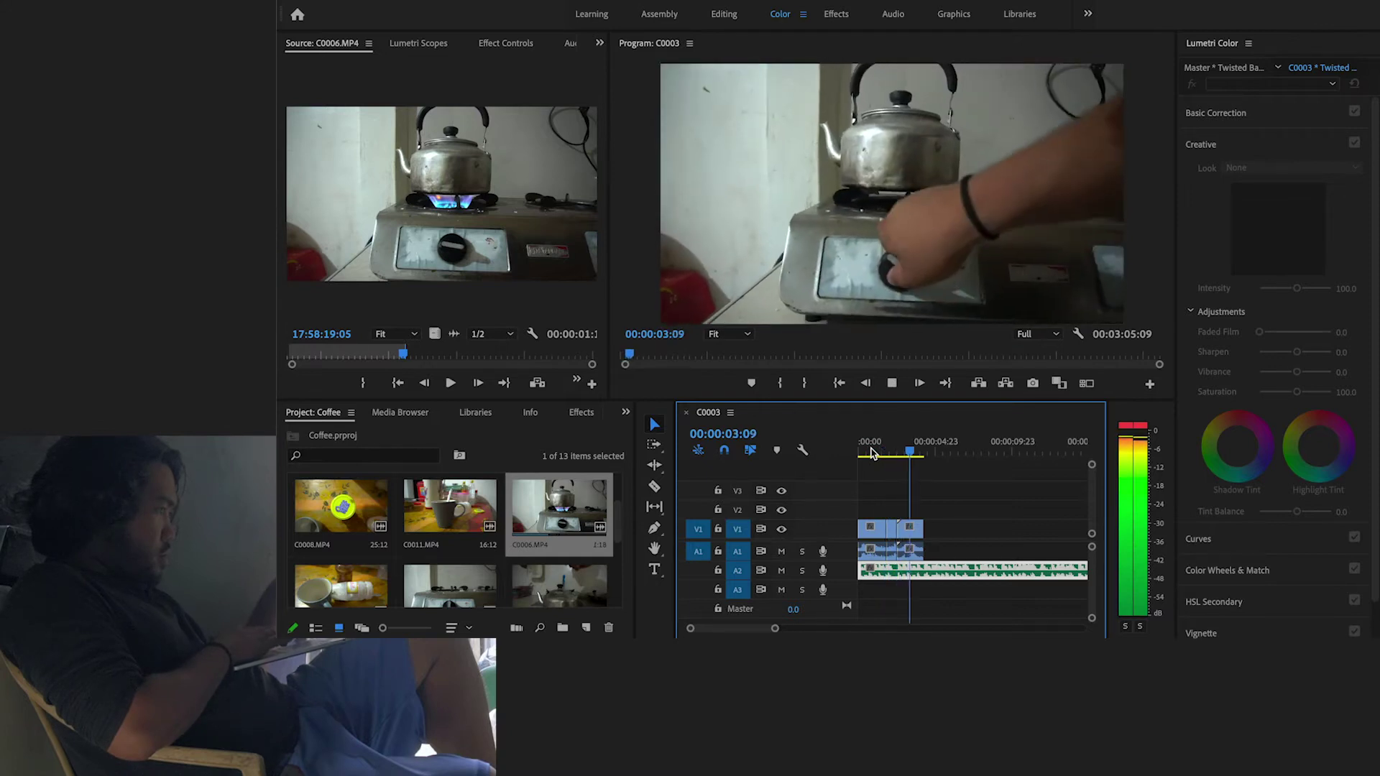
key("space")
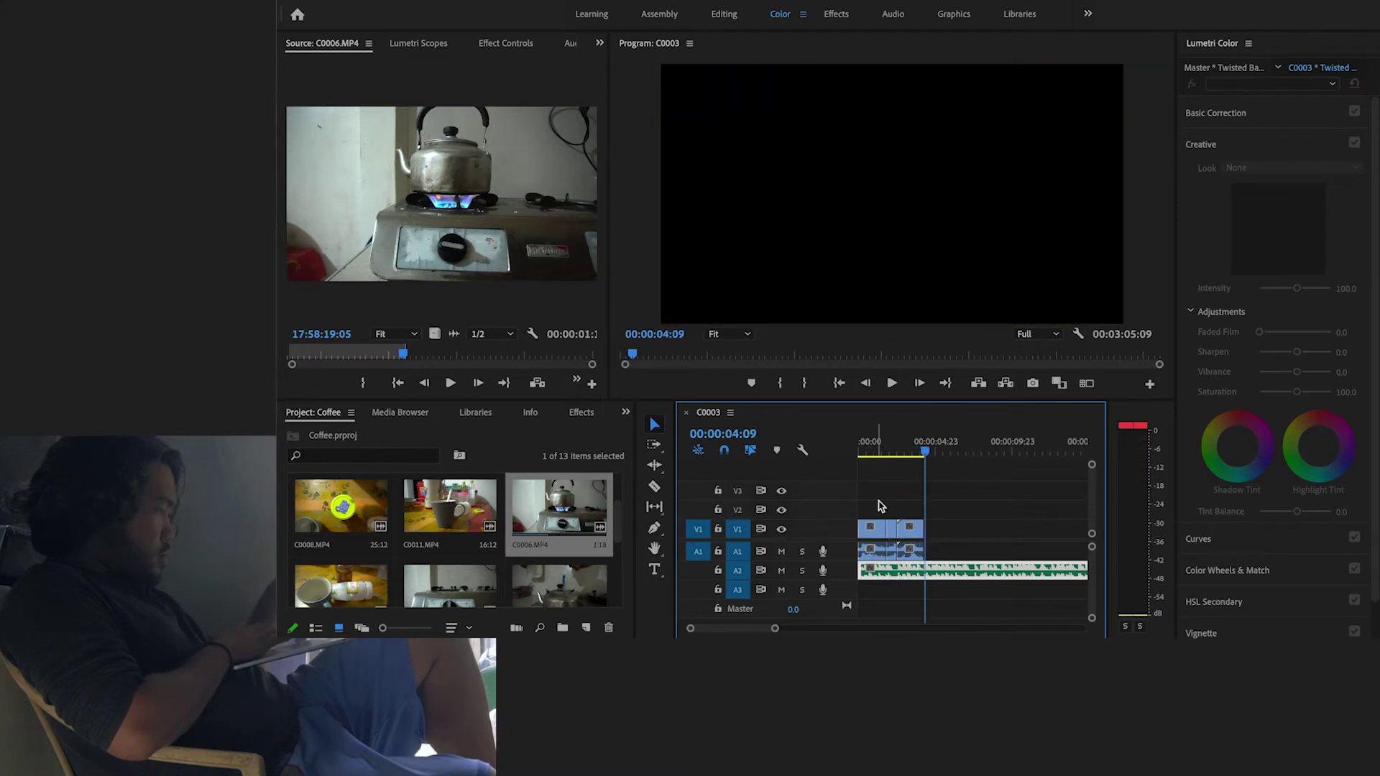
Trim one frame off the end of C0006, then load C0007 for previewing
left_click_drag(773, 628, 735, 631)
left_click_drag(946, 526, 930, 528)
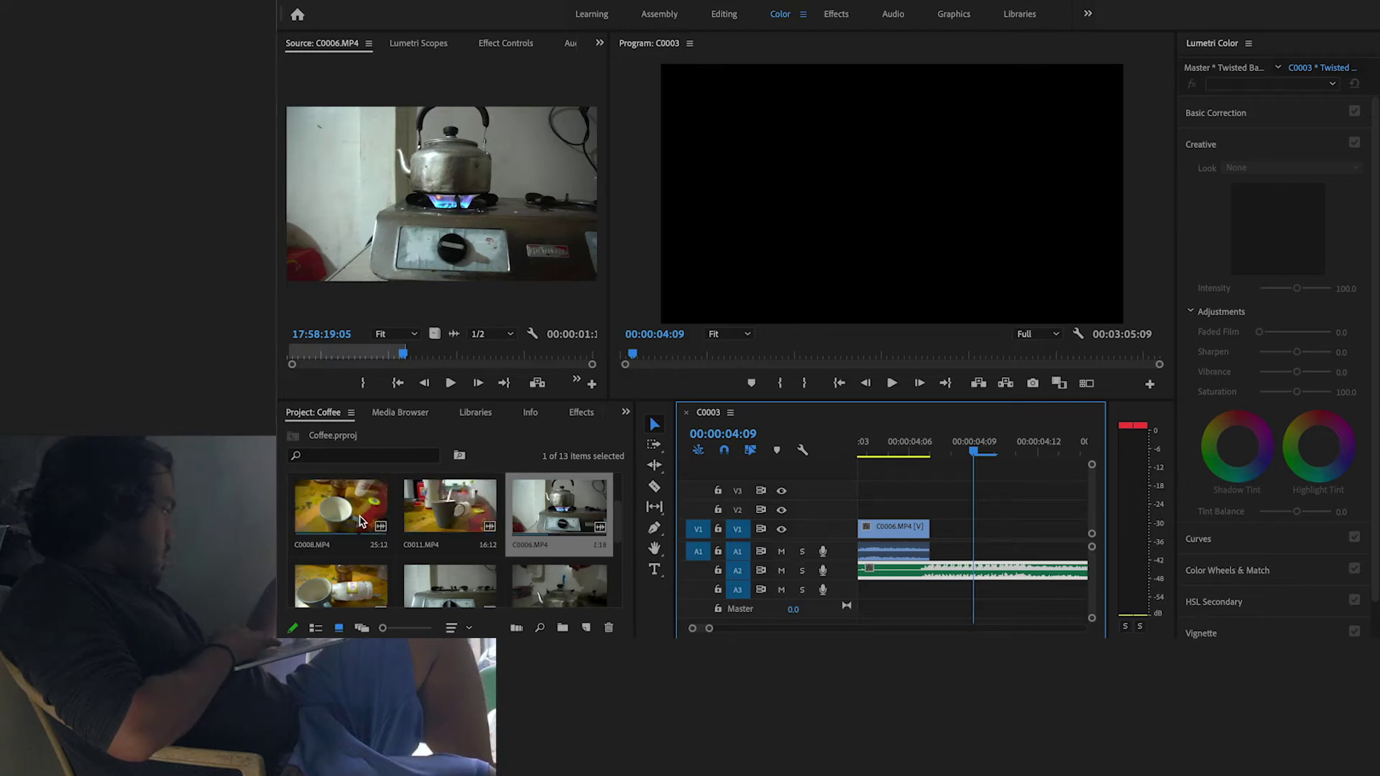
scroll(452, 503, "up", 1)
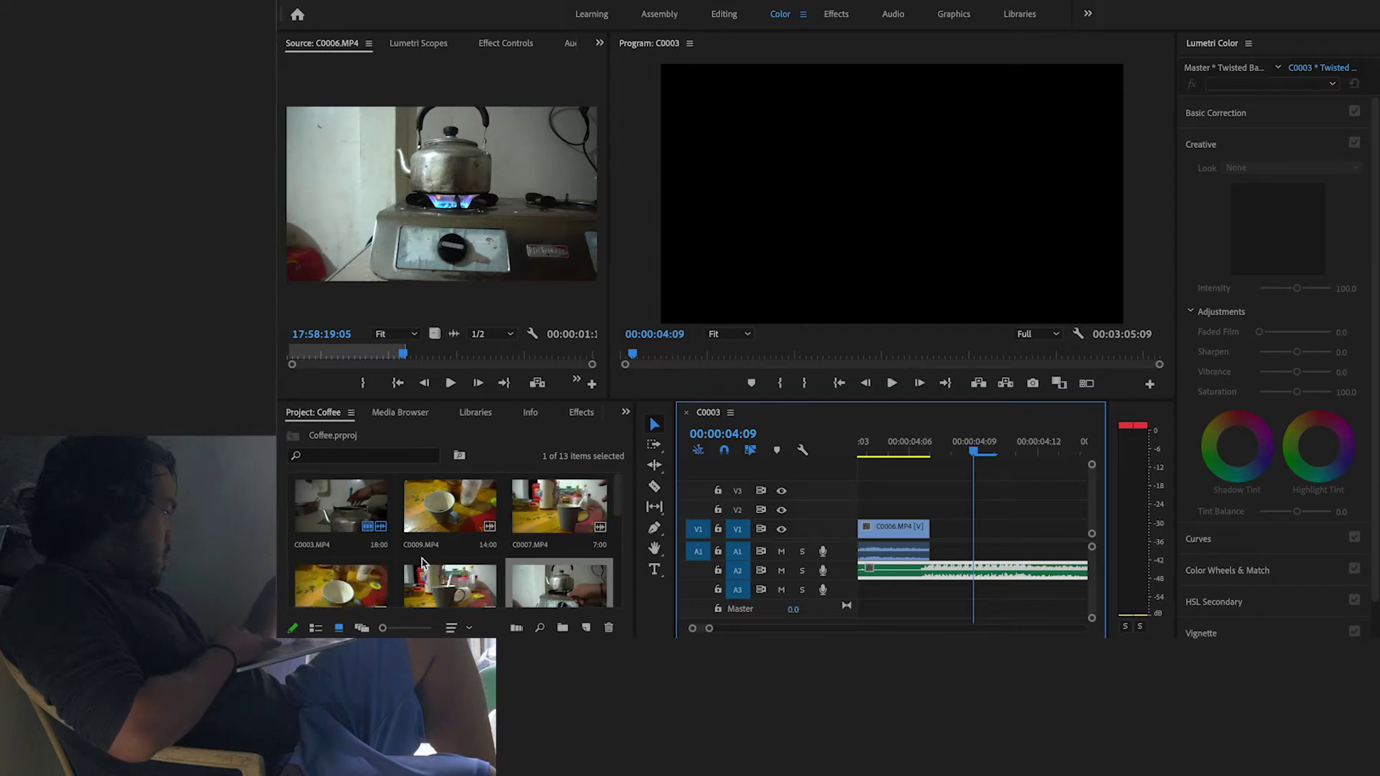
double_click(560, 507)
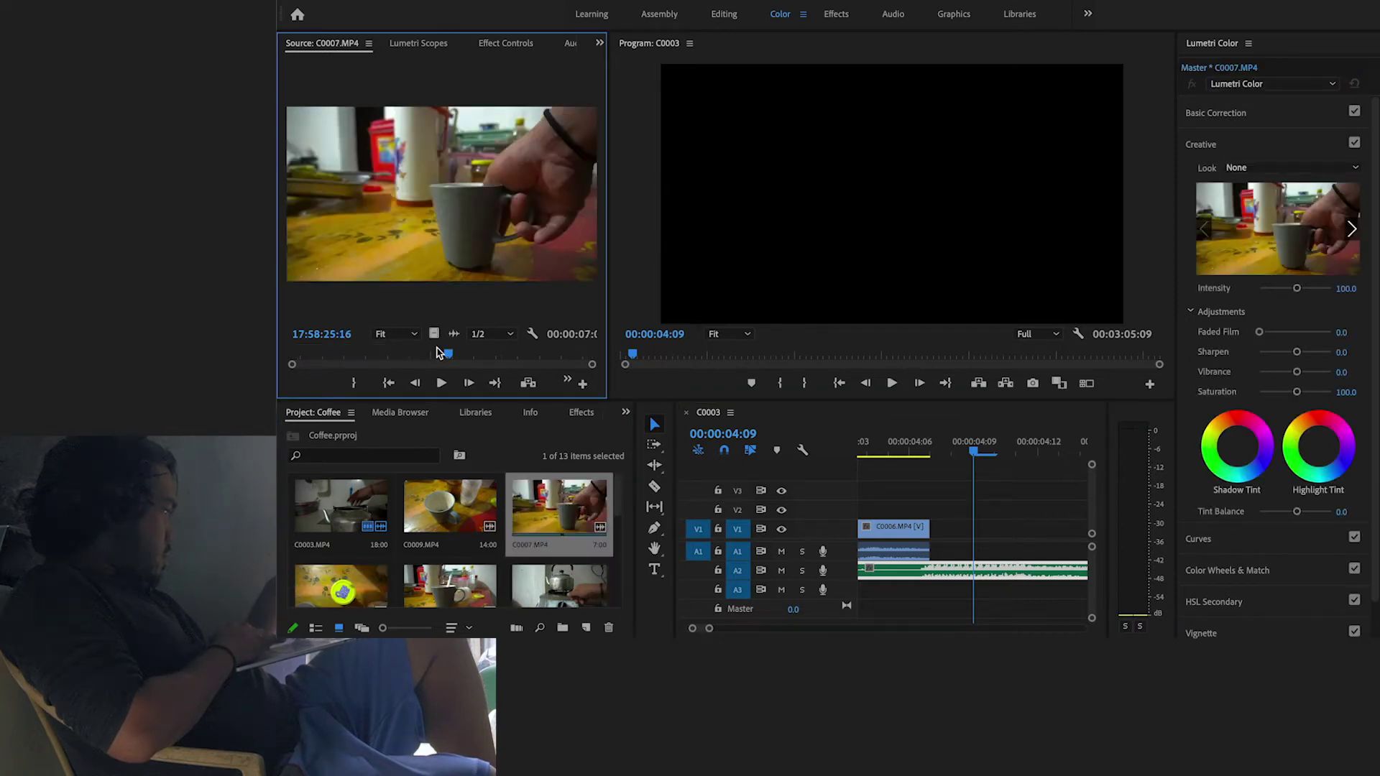
Mark In and Out points on C0007 around the mug-stirring moment
mouse_move(449, 355)
left_mouse_down()
mouse_move(279, 359)
mouse_move(387, 349)
mouse_move(351, 352)
left_mouse_up()
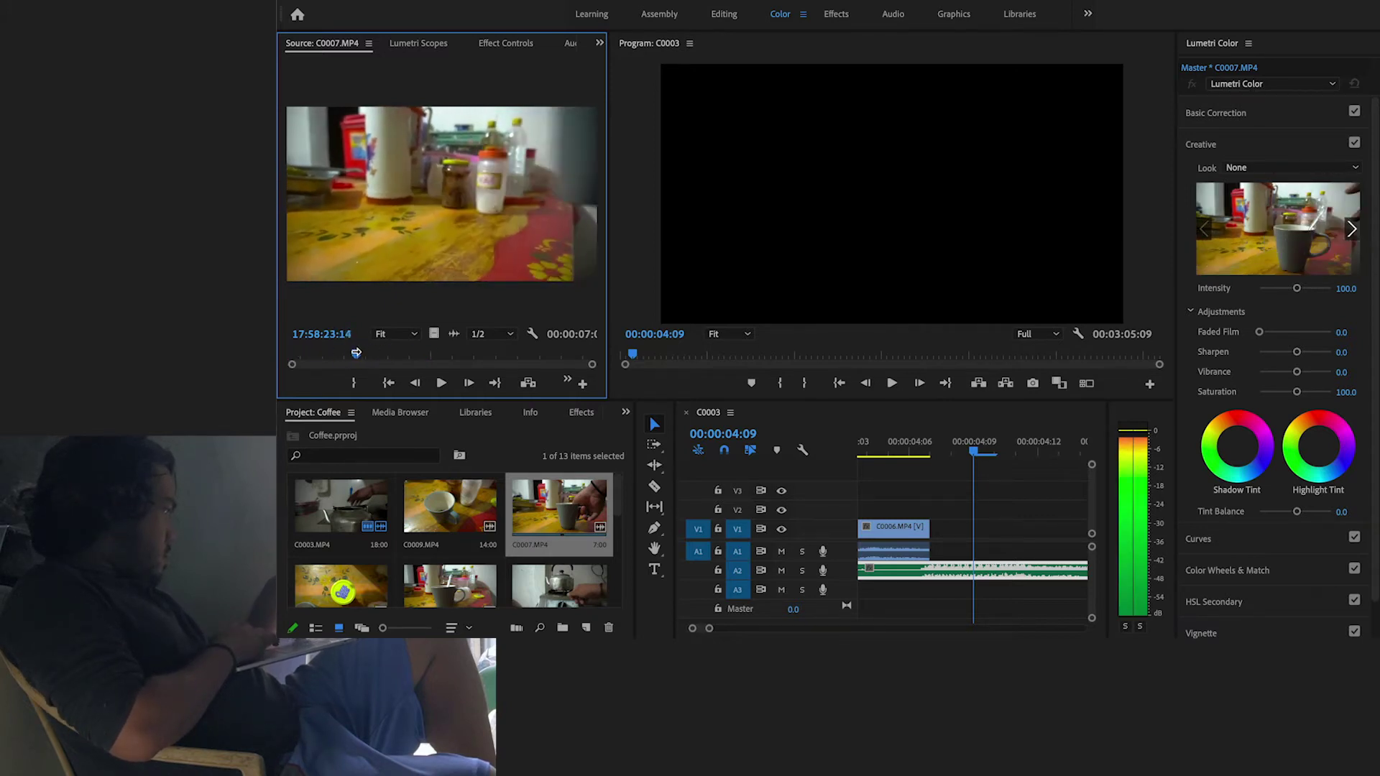
key("i")
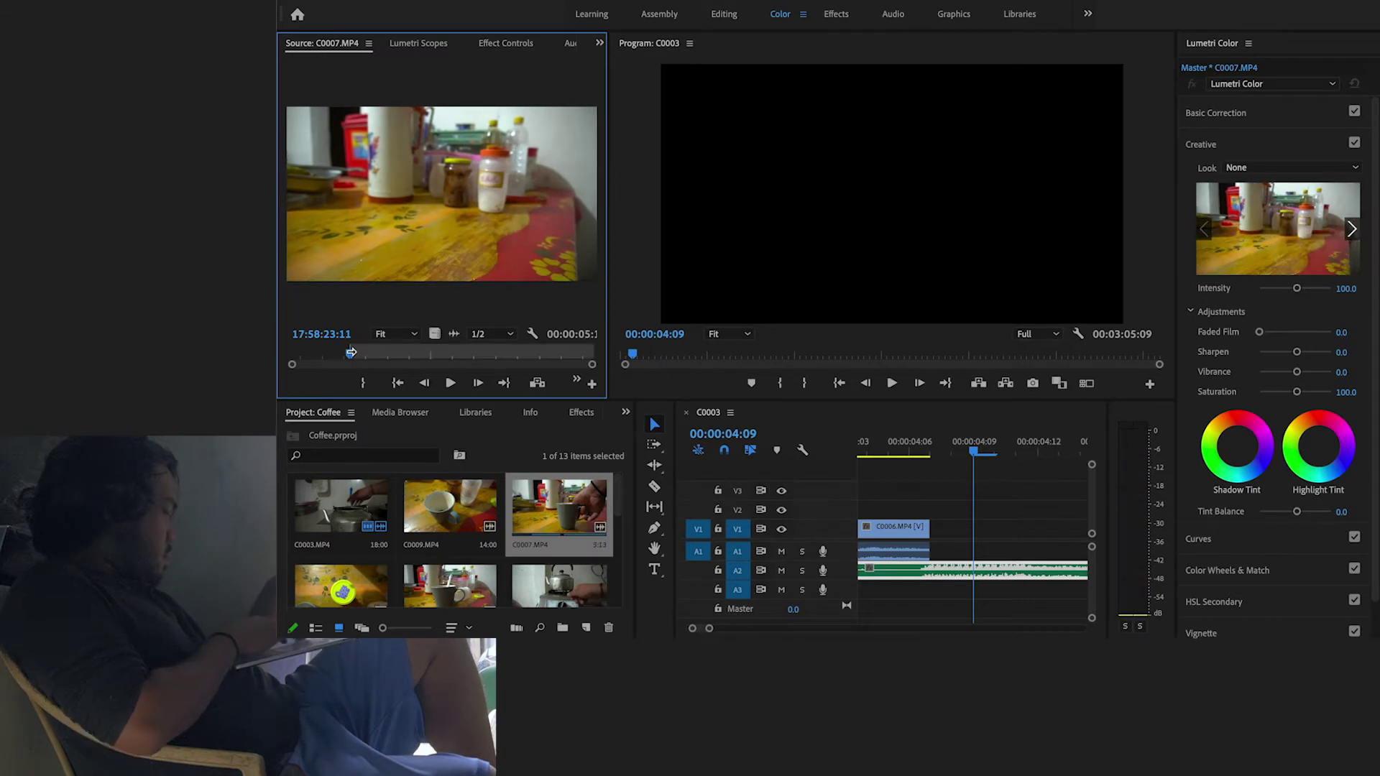
left_click_drag(351, 358, 415, 355)
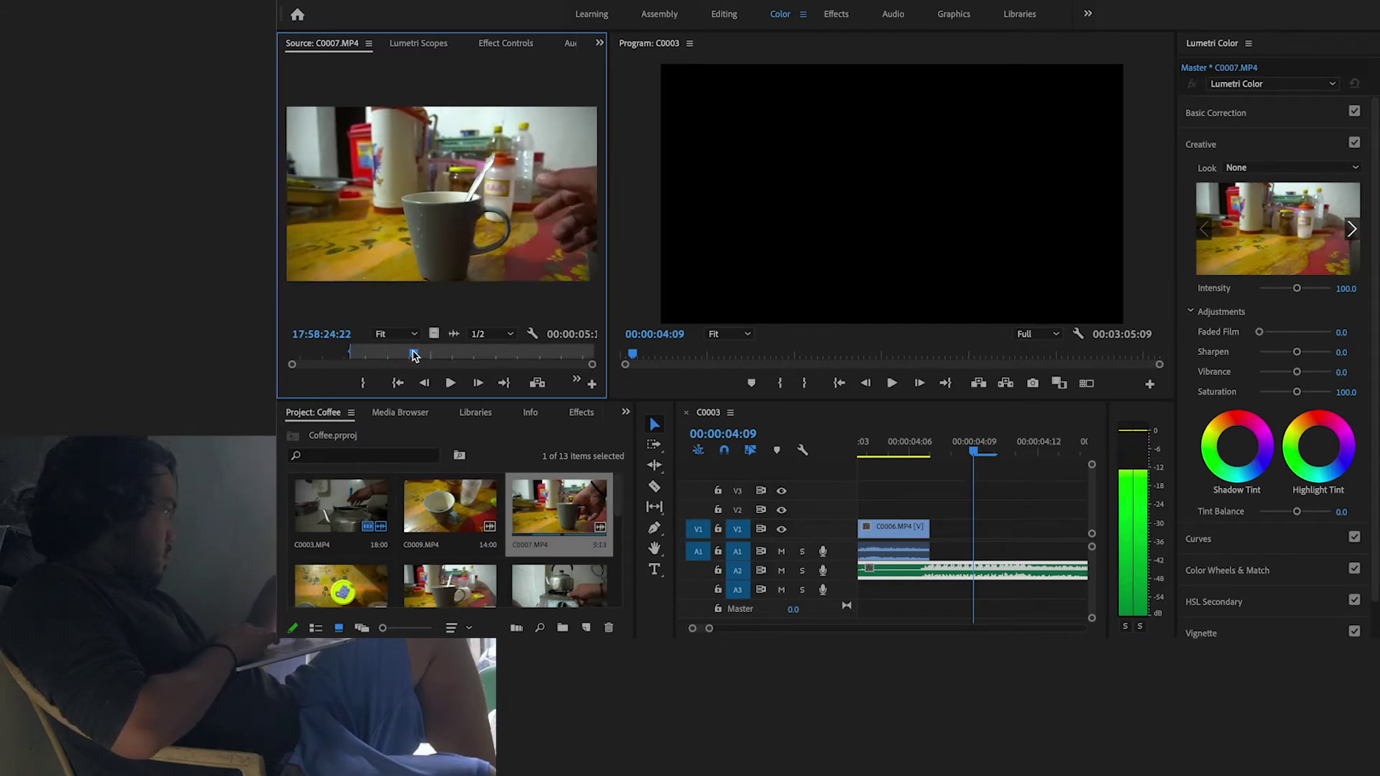
left_click_drag(415, 355, 406, 356)
key("o")
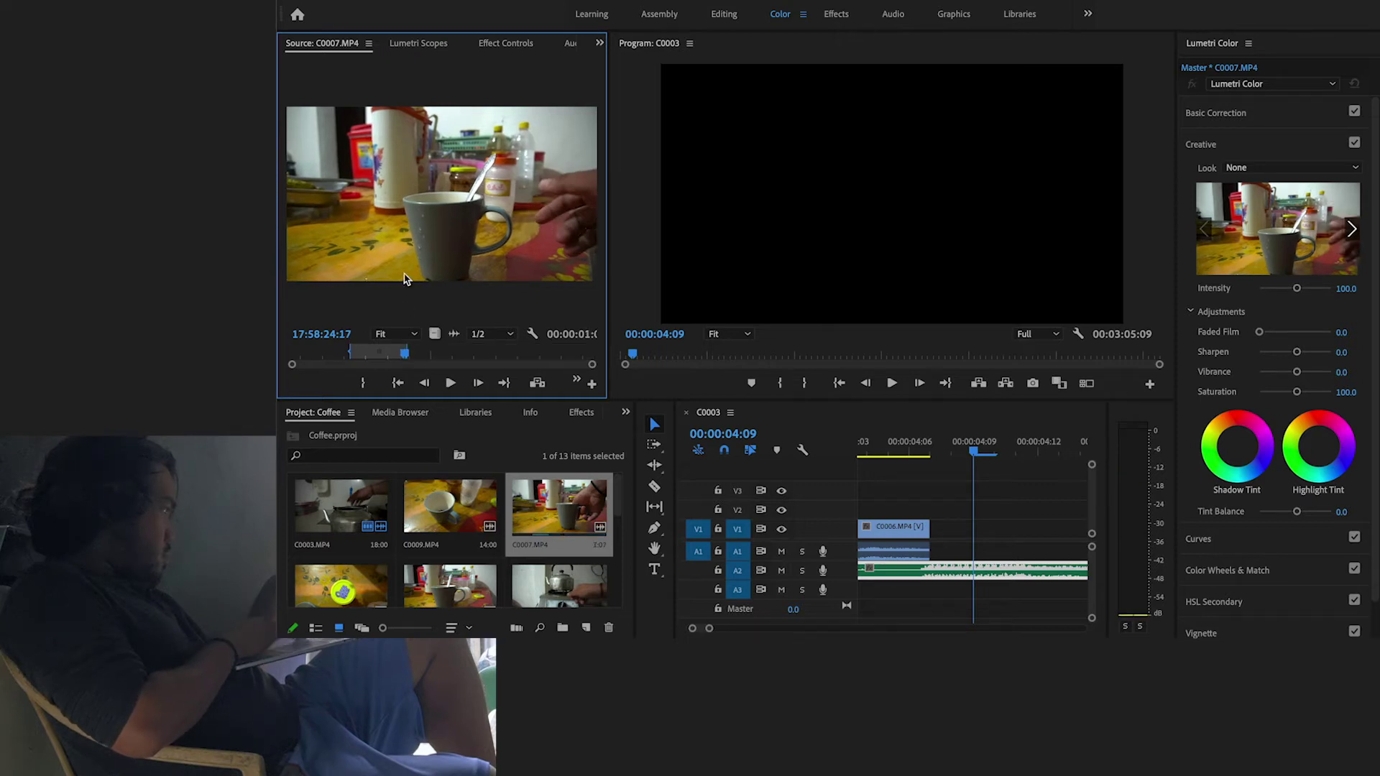
Add the C0007 shot after C0006, extend its end by two frames, and play the ending
mouse_move(896, 464)
left_mouse_down()
mouse_move(948, 538)
mouse_move(935, 507)
left_mouse_up()
key("space")
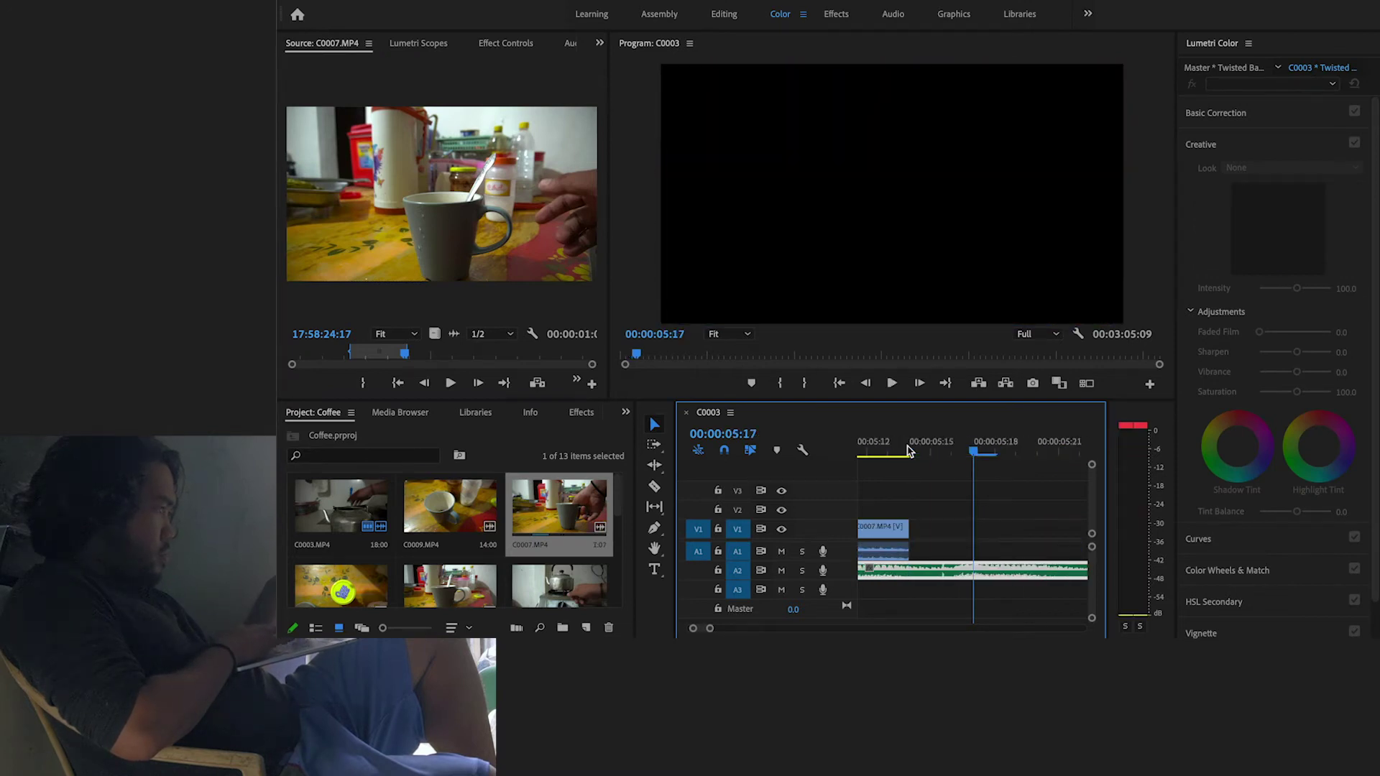
left_click_drag(905, 527, 945, 528)
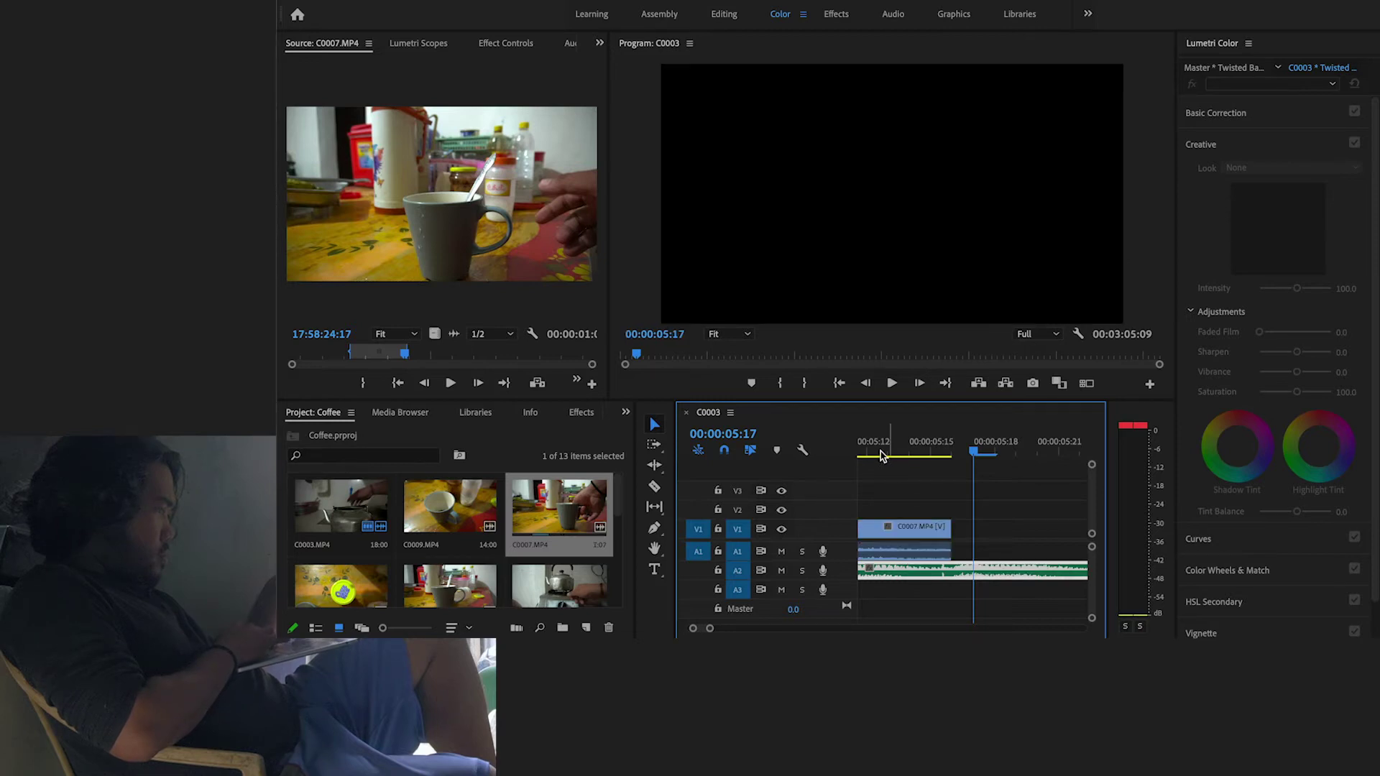
left_click(883, 455)
key("space")
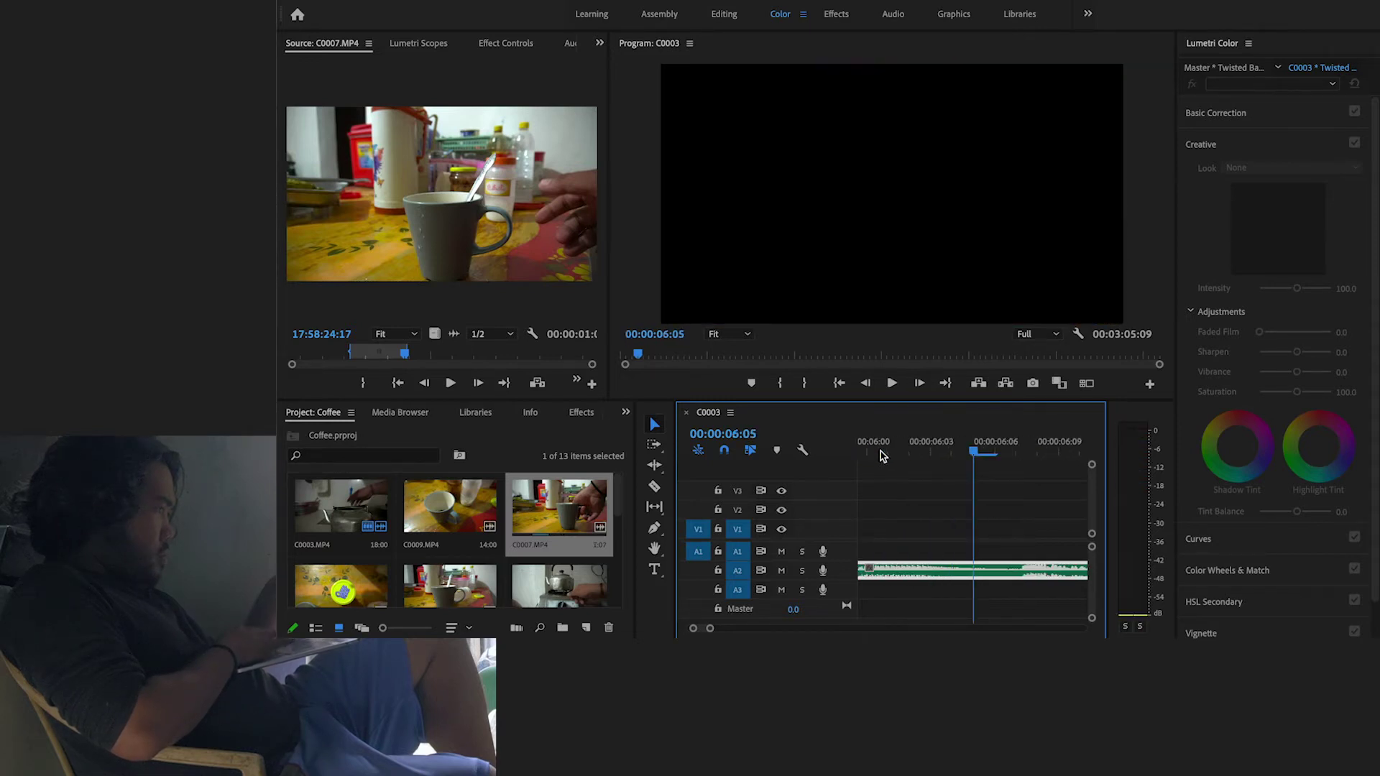
scroll(882, 505, "up", 3)
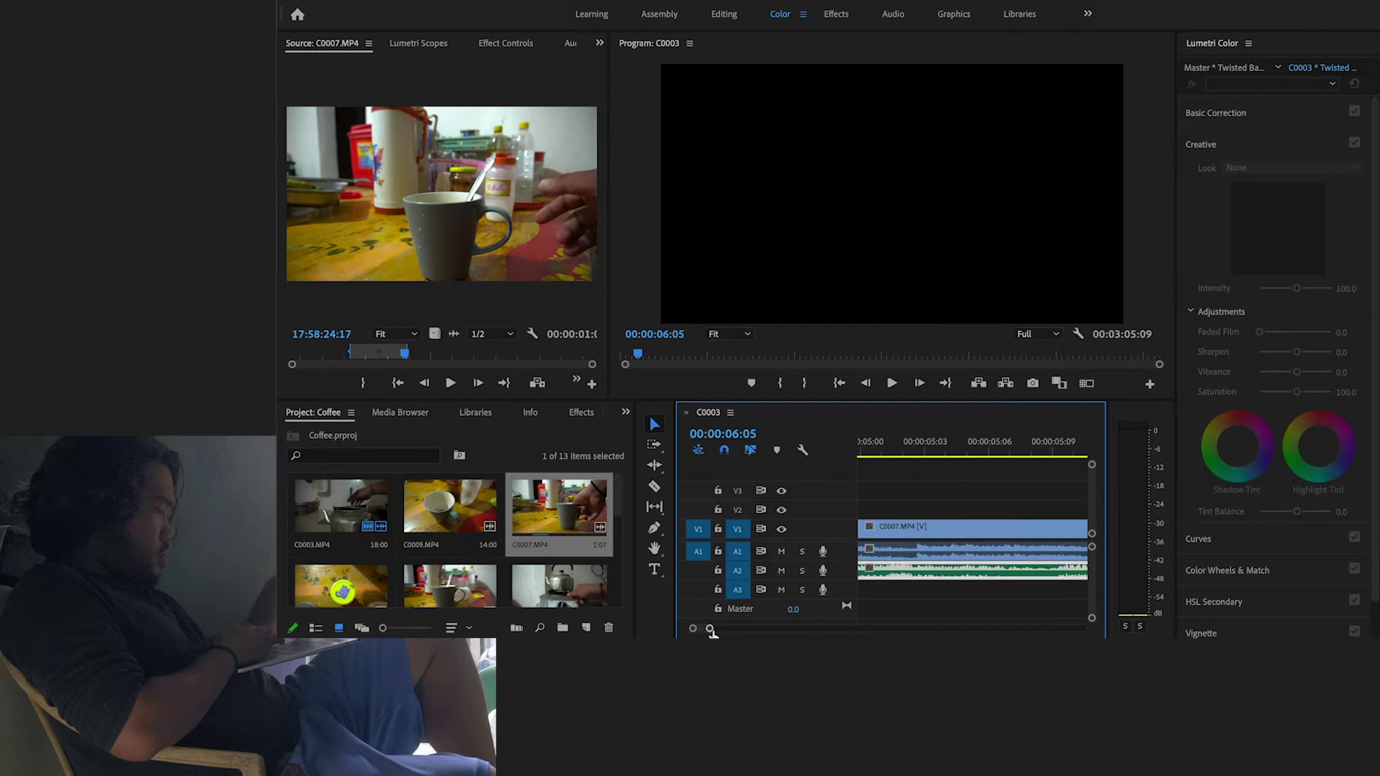
left_click_drag(712, 631, 833, 631)
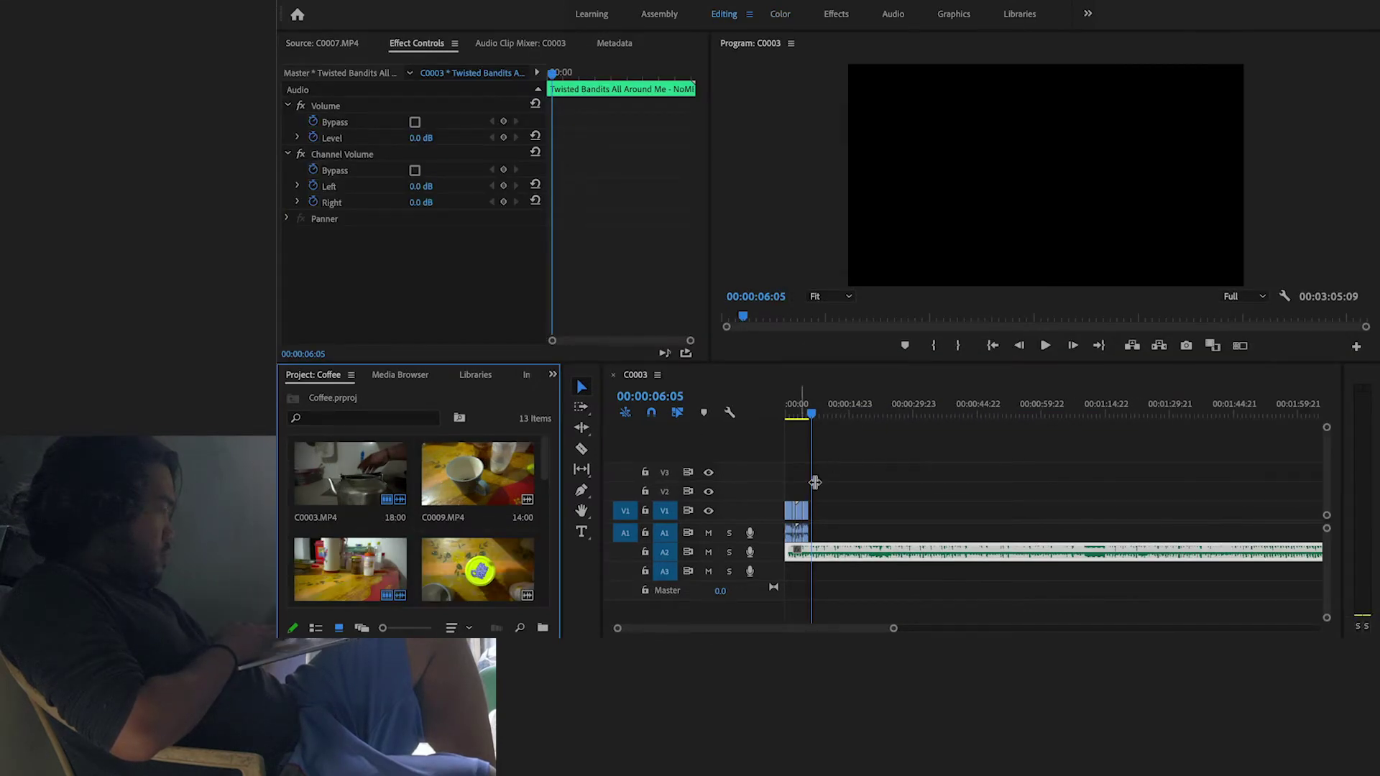
Play back the cuts between the kettle, C0006 burner and C0007 mug shots
left_click(875, 634)
left_click_drag(875, 633, 734, 630)
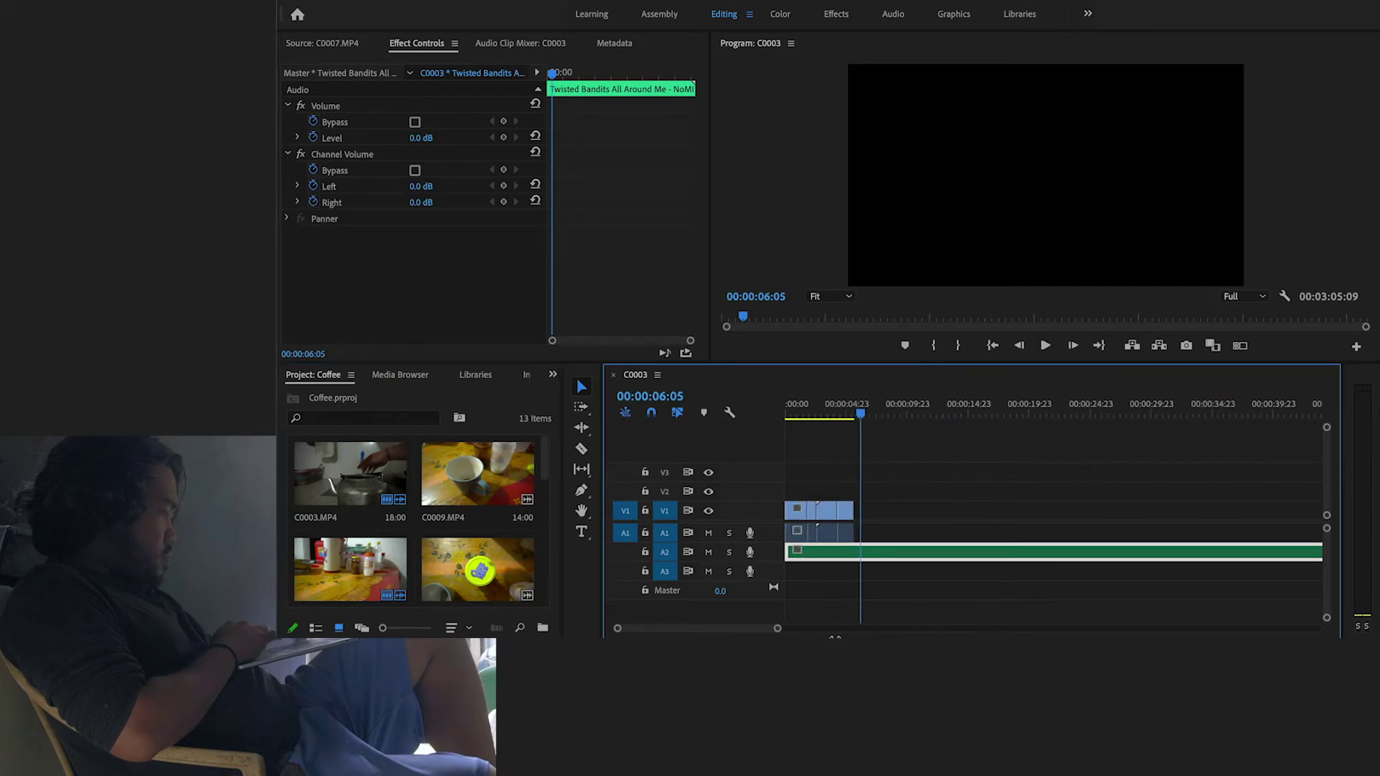
left_click(848, 417)
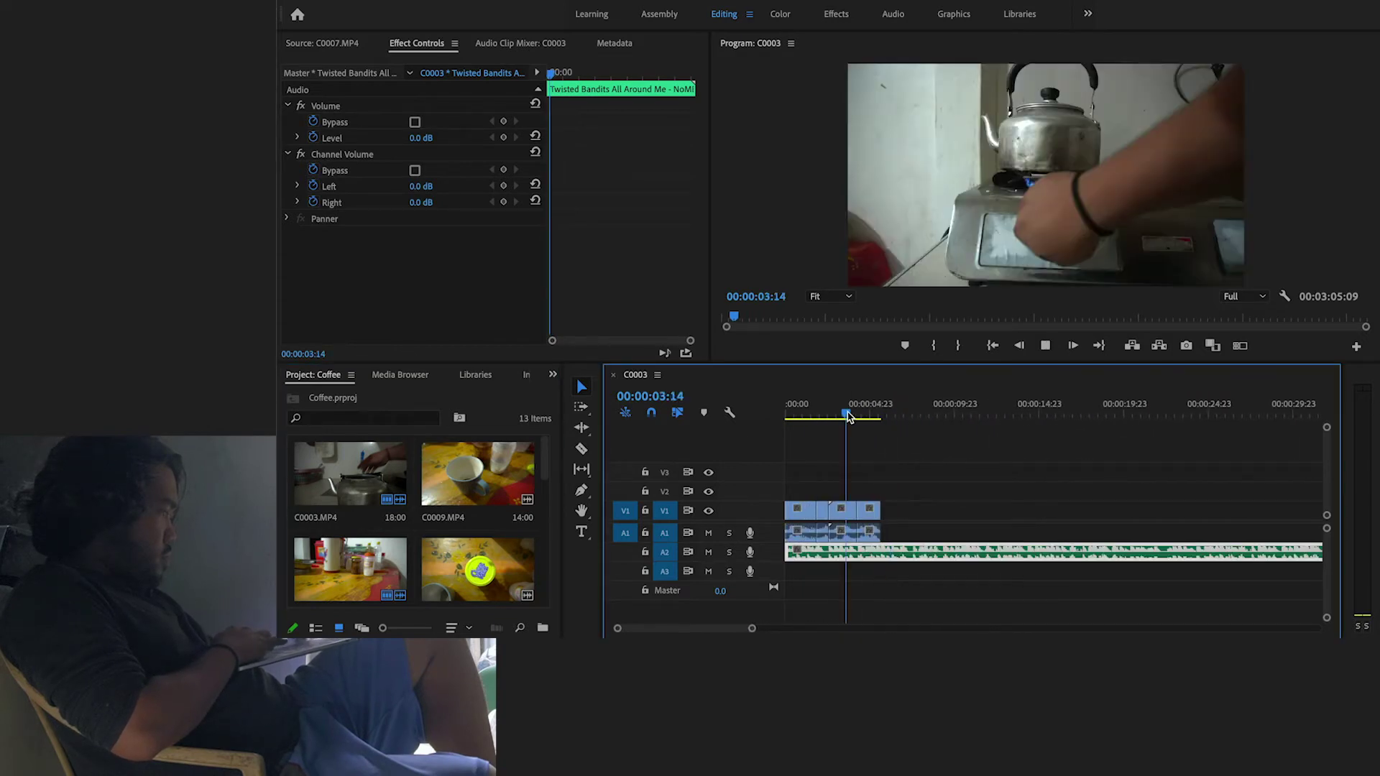
key("space")
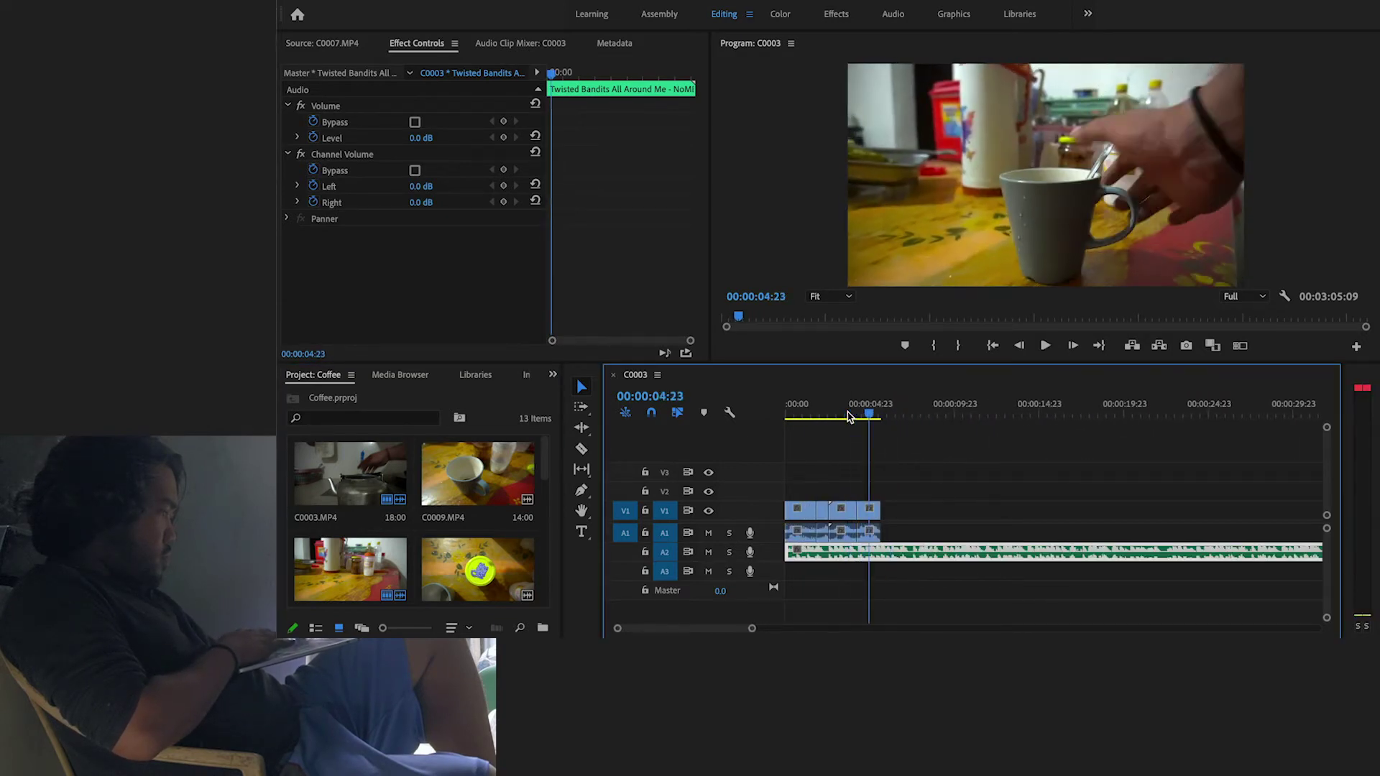
key("space")
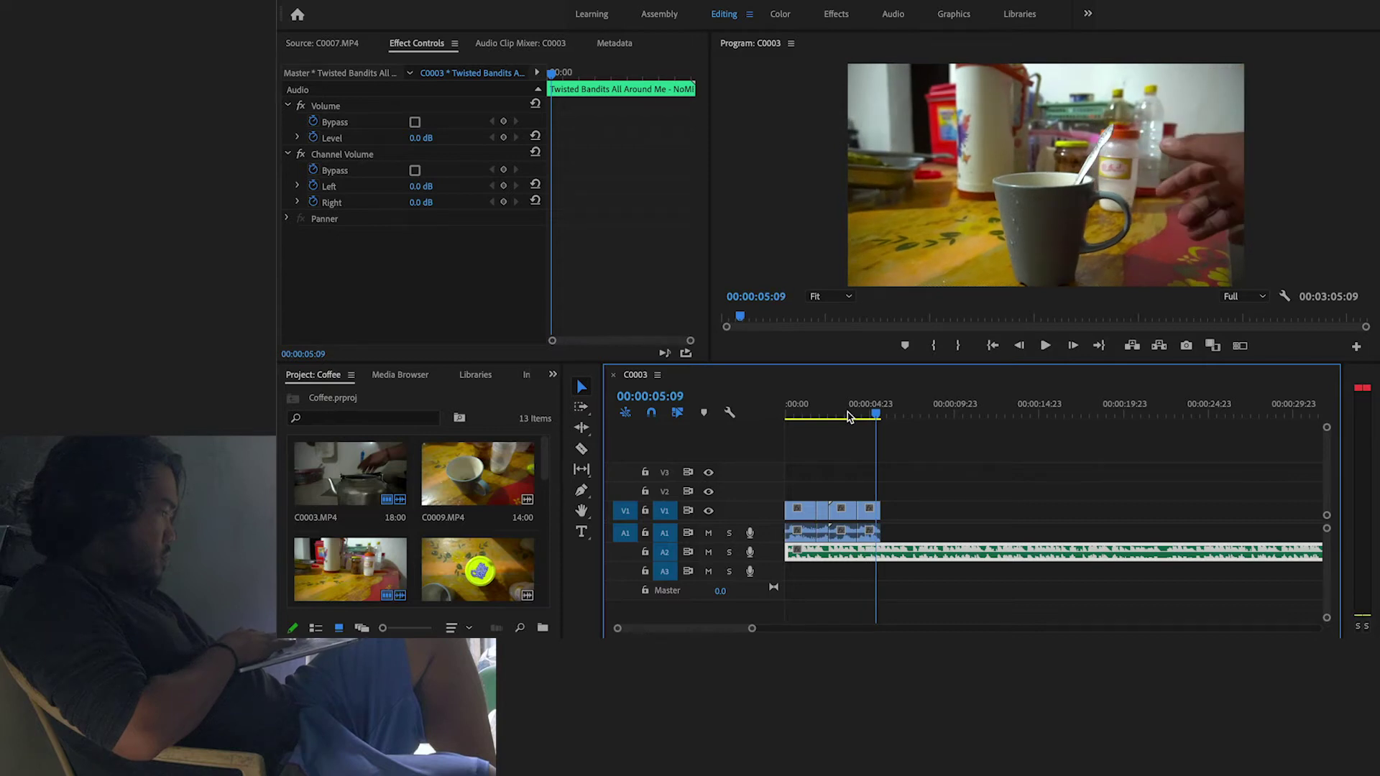
left_click(848, 417)
key("space")
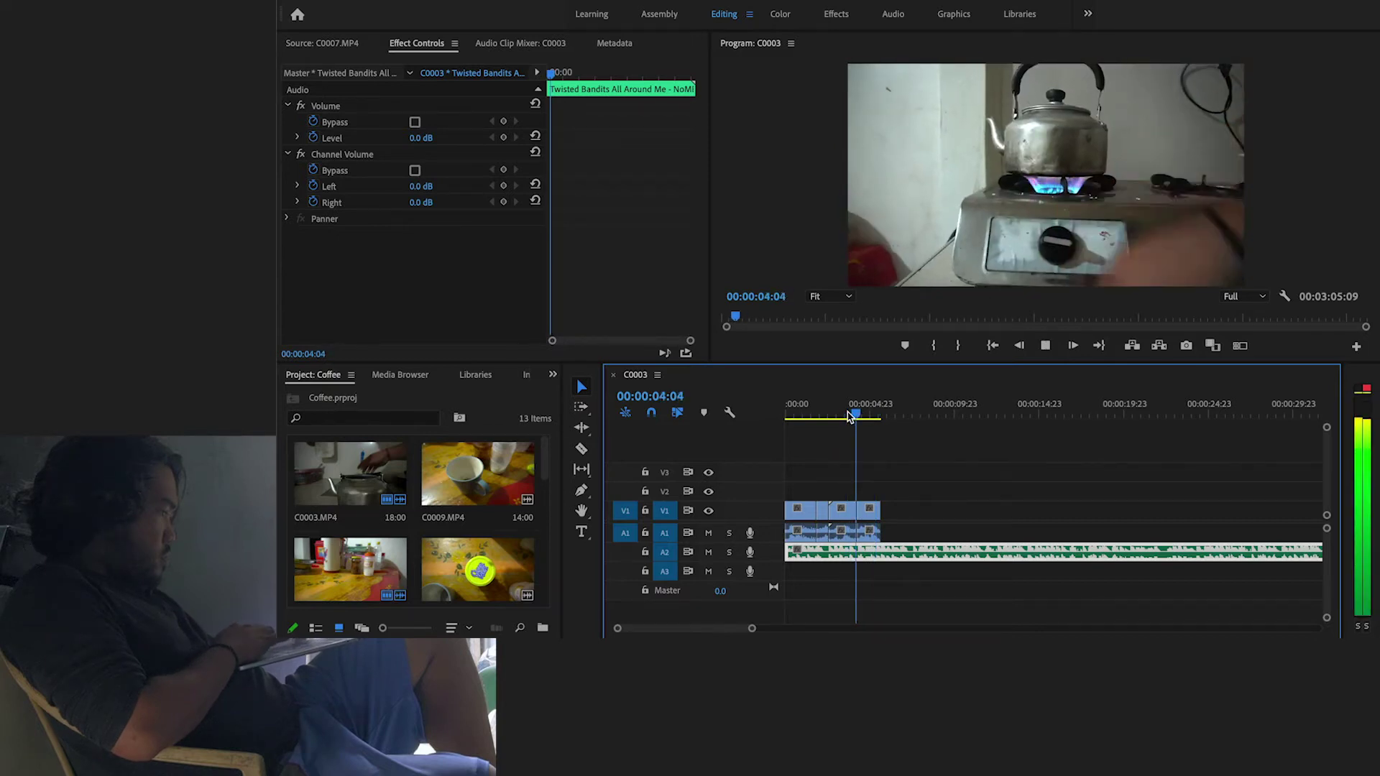
key("space")
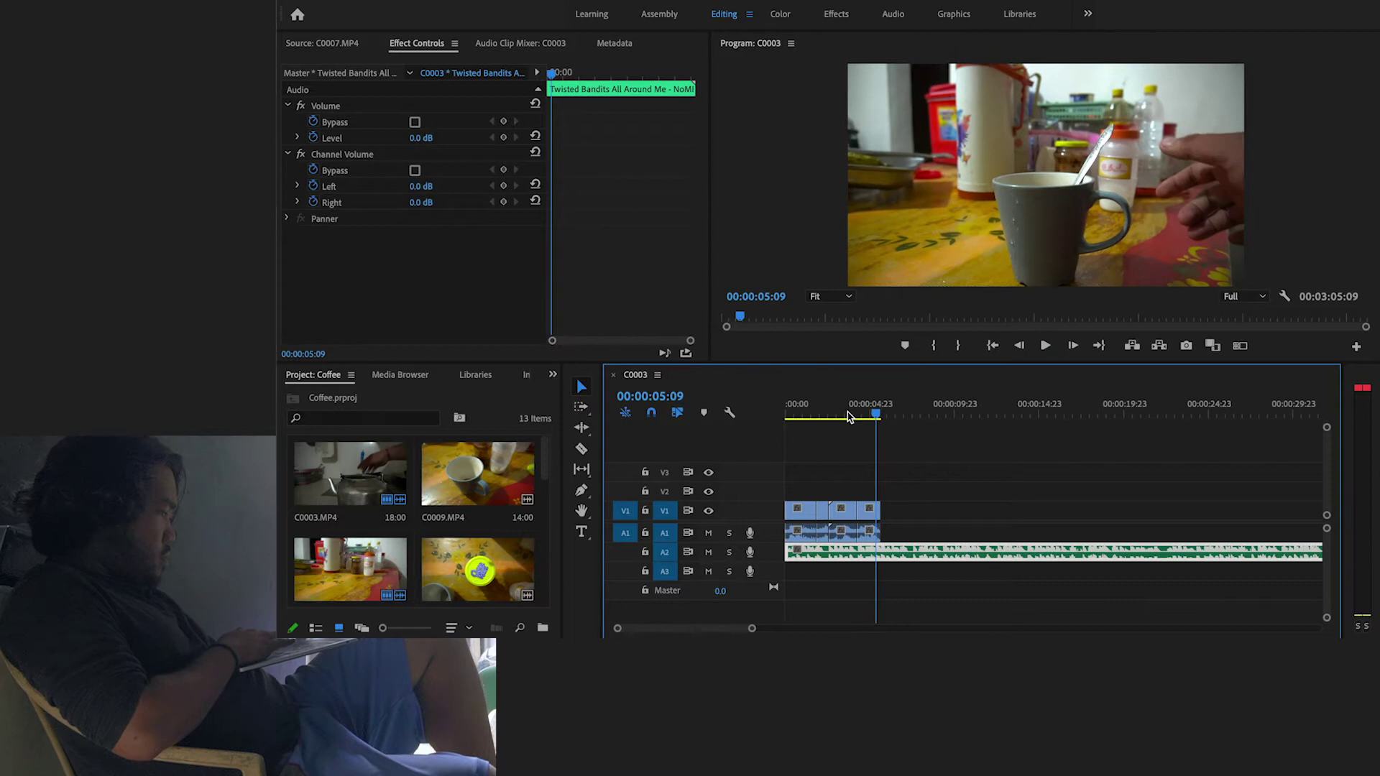
key("space")
key("space")
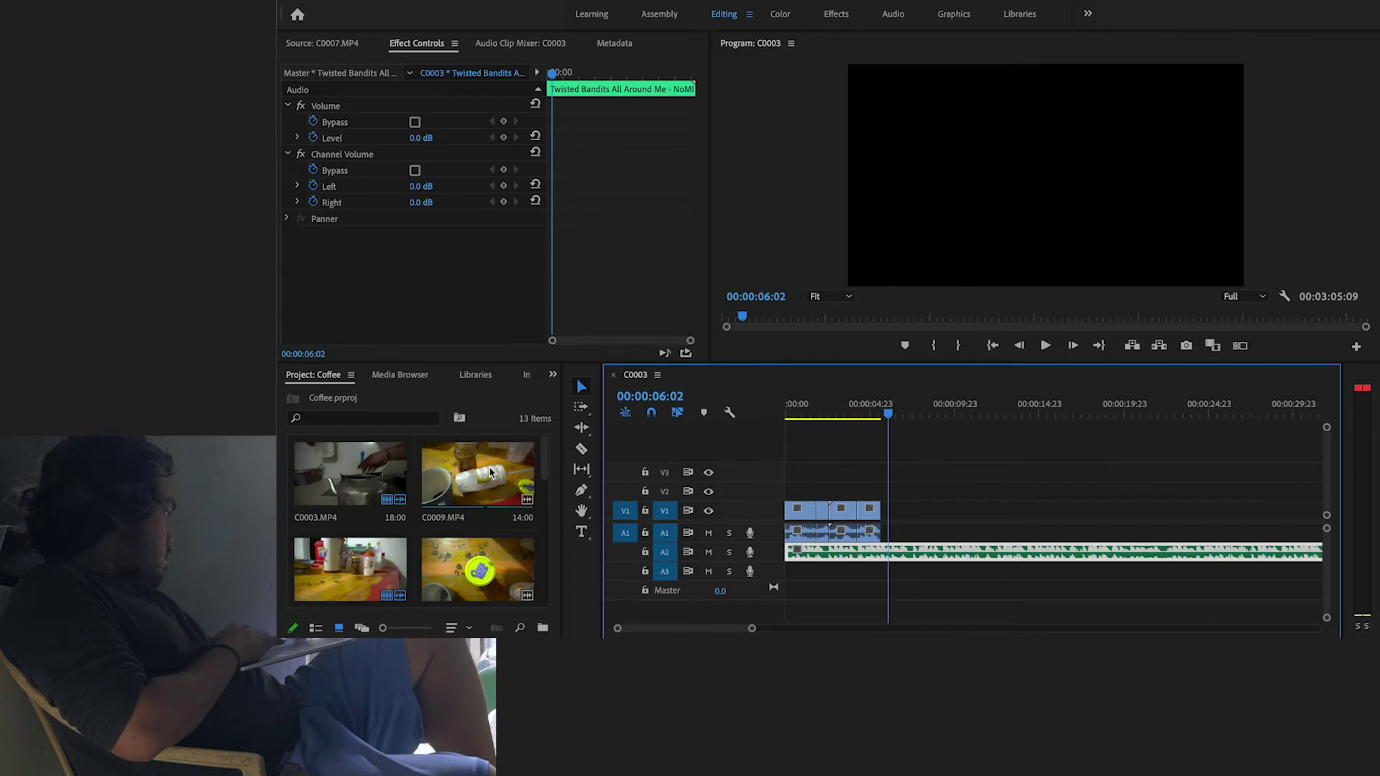
Widen the Project panel so clip thumbnails show three across
scroll(480, 531, "down", 3)
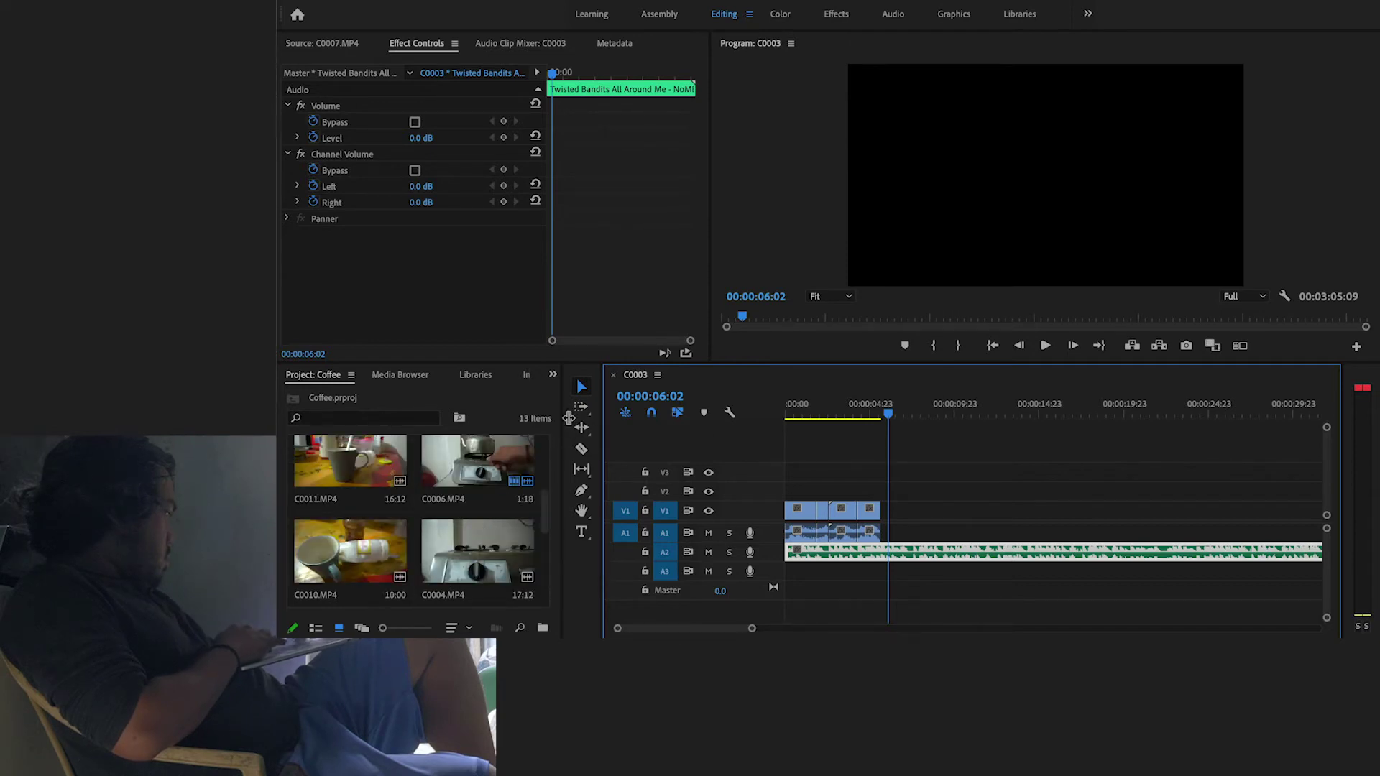
left_click_drag(568, 418, 627, 419)
scroll(460, 502, "up", 1)
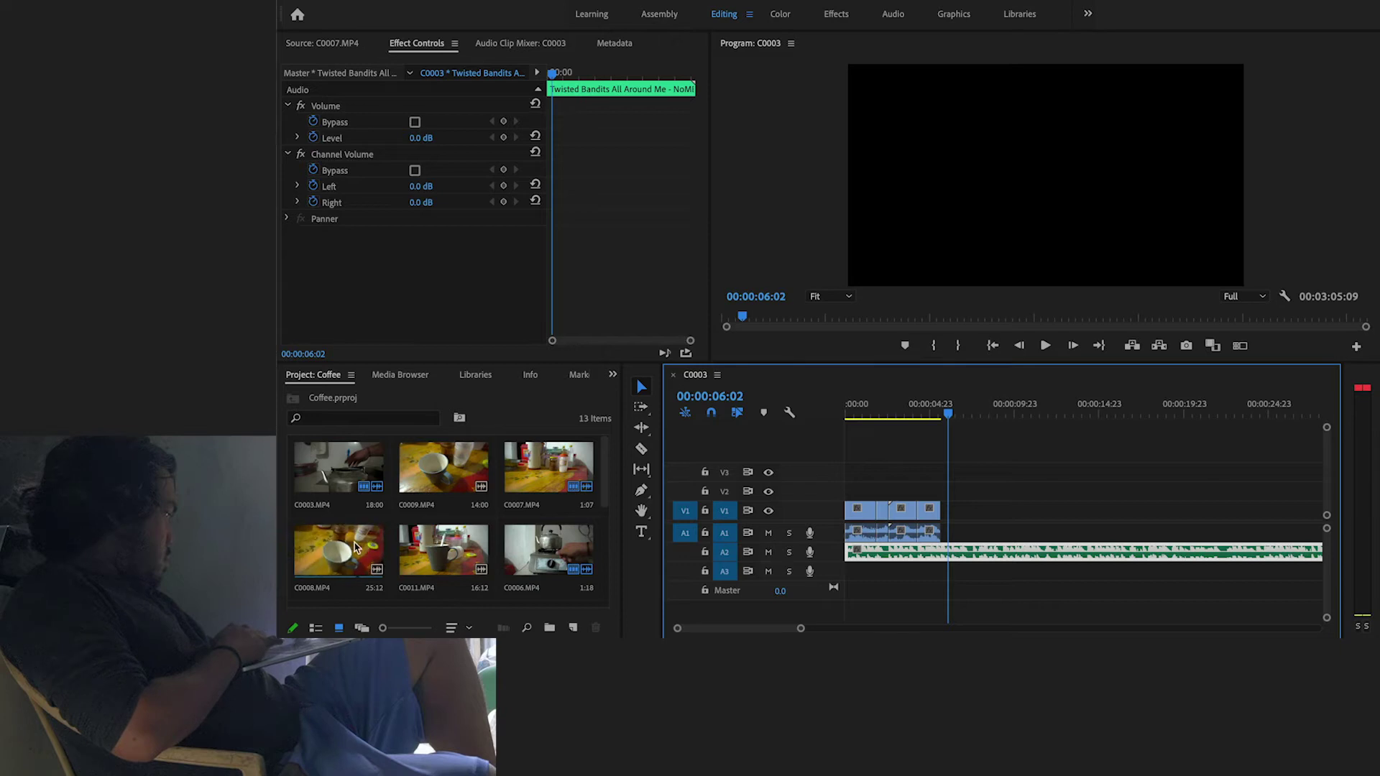
Open C0008 and set an Out point at 4:08 to mark its usable portion
double_click(338, 550)
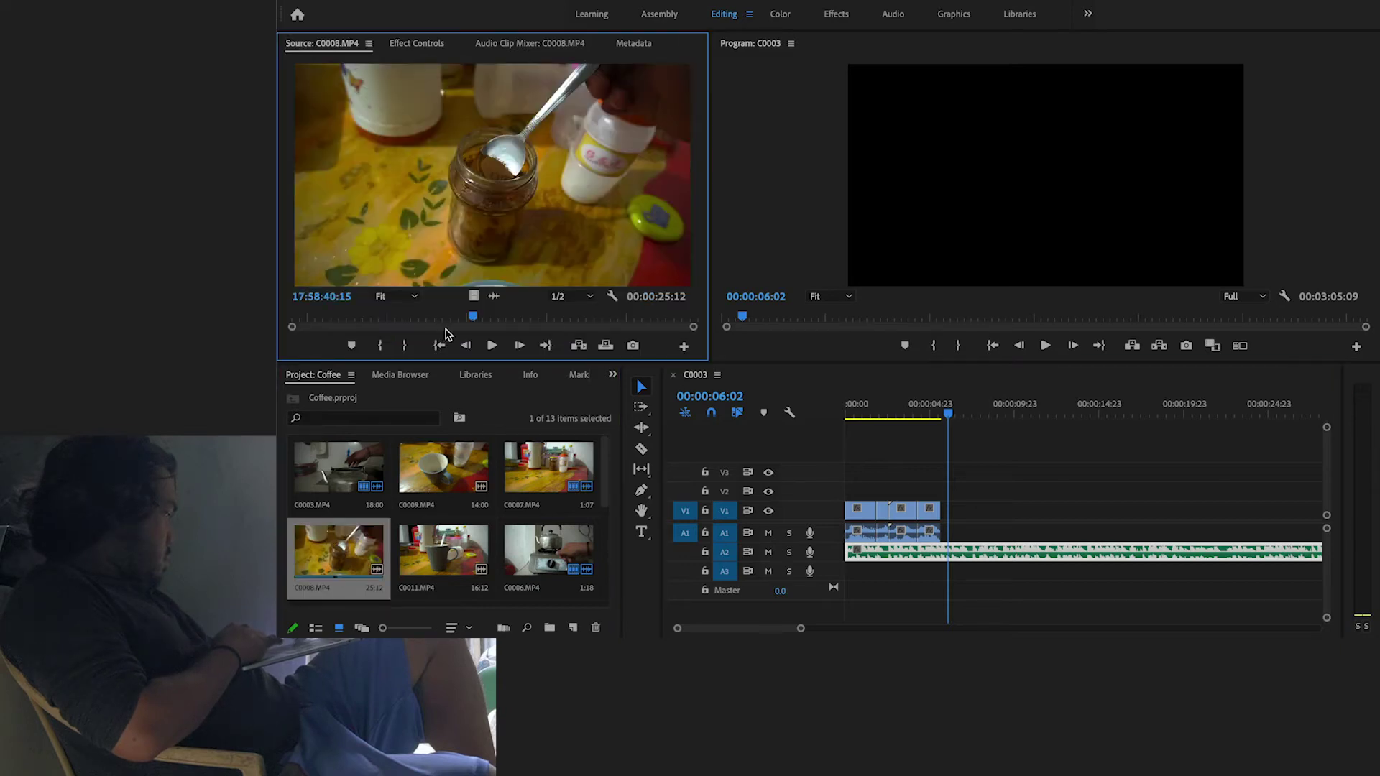
mouse_move(474, 318)
left_mouse_down()
mouse_move(300, 298)
mouse_move(357, 298)
left_mouse_up()
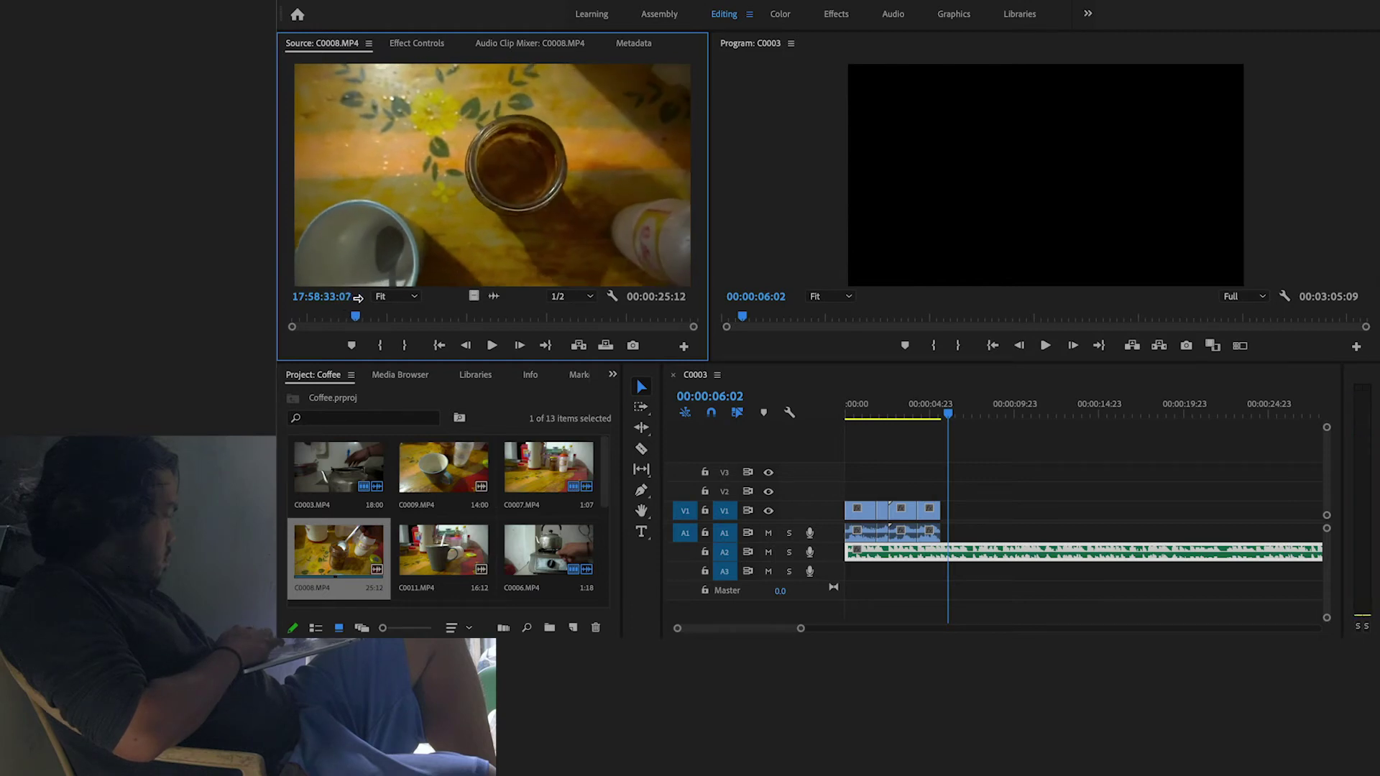
key("o")
Trial-place C0008 after C0007, play it, undo the placement, and replay C0008 in the source
left_click_drag(391, 221, 945, 521)
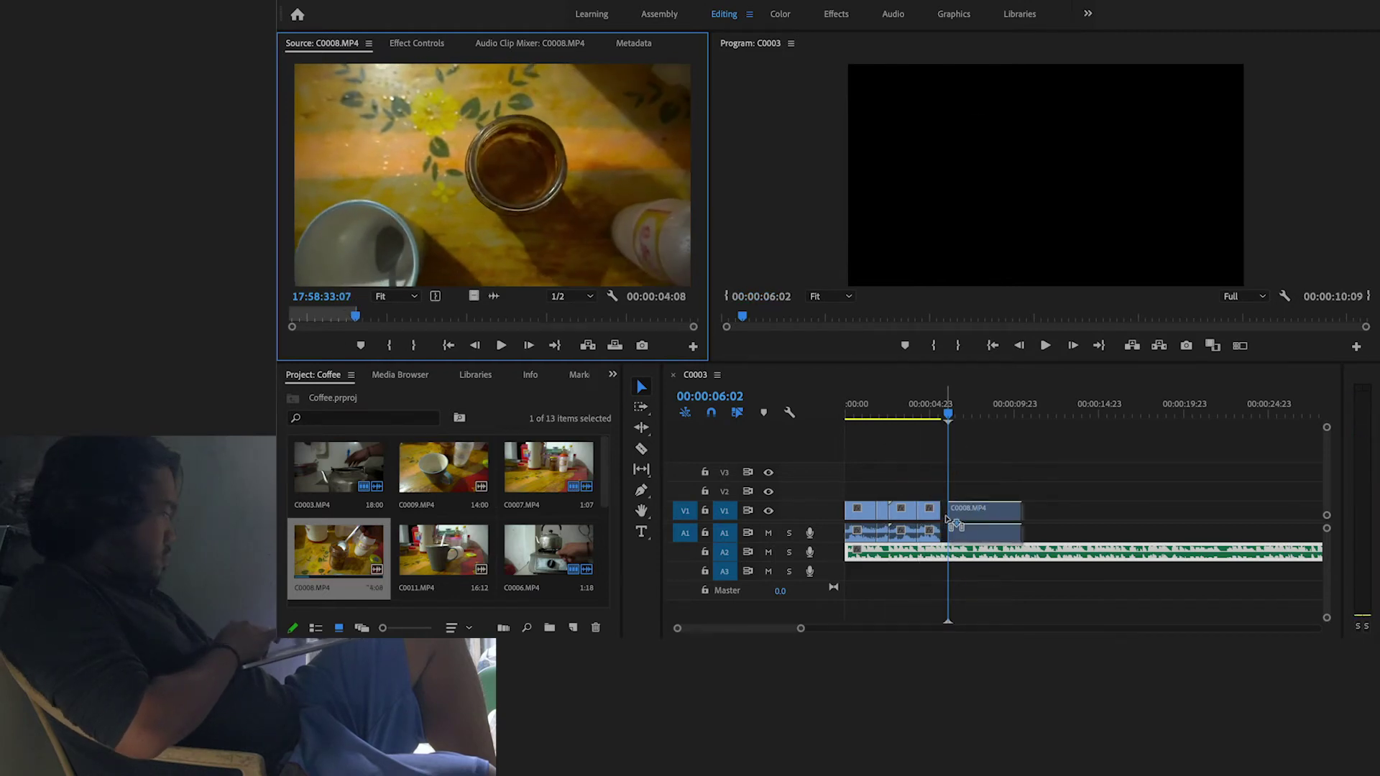
left_click_drag(949, 454, 948, 454)
left_click(927, 415)
key("space")
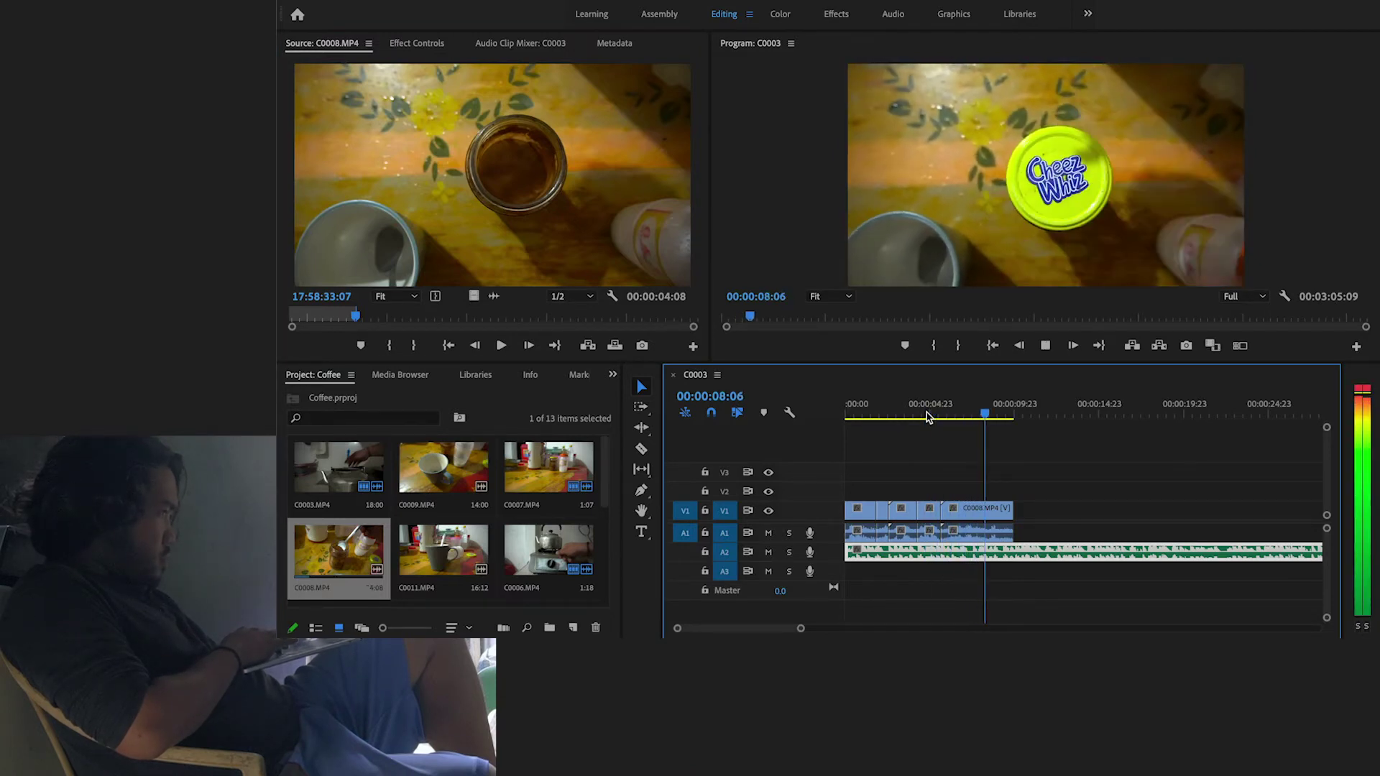
key("space")
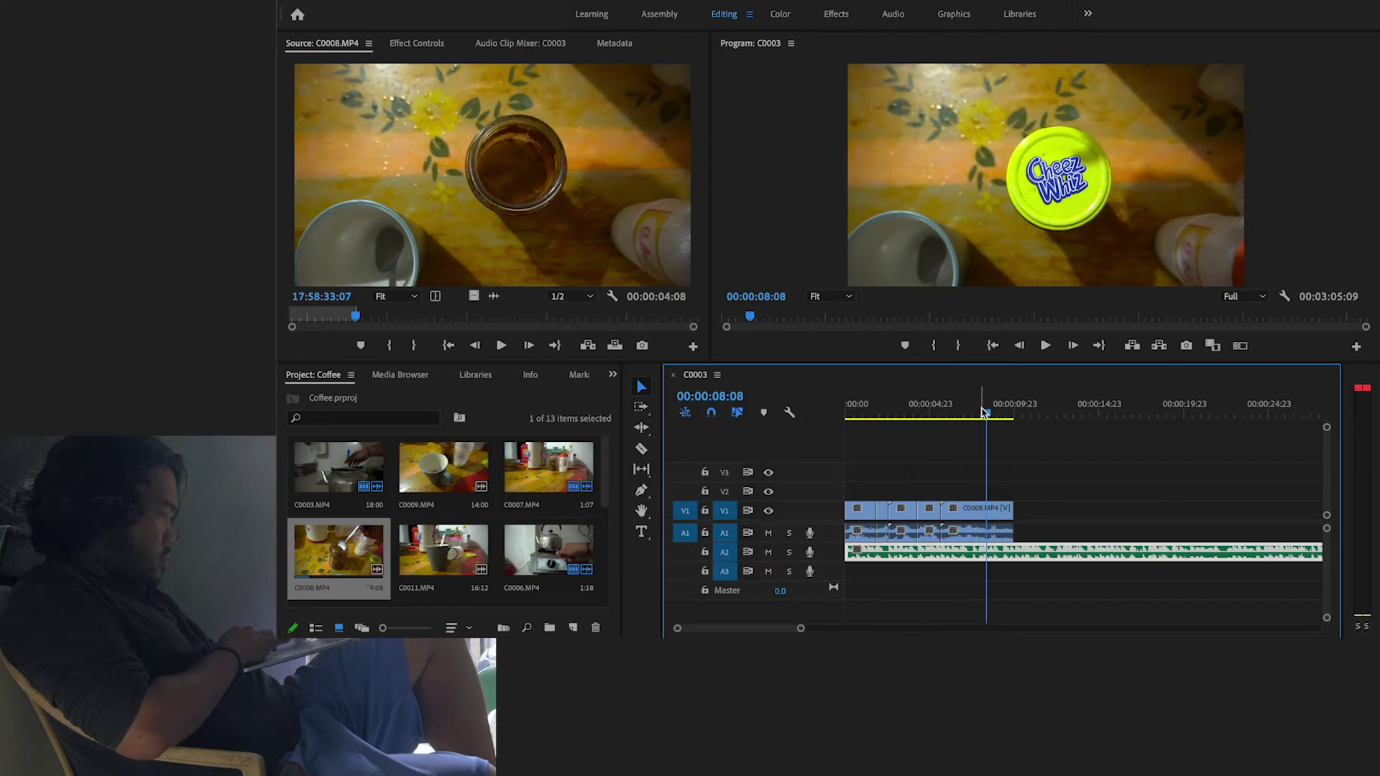
key("ctrl+z")
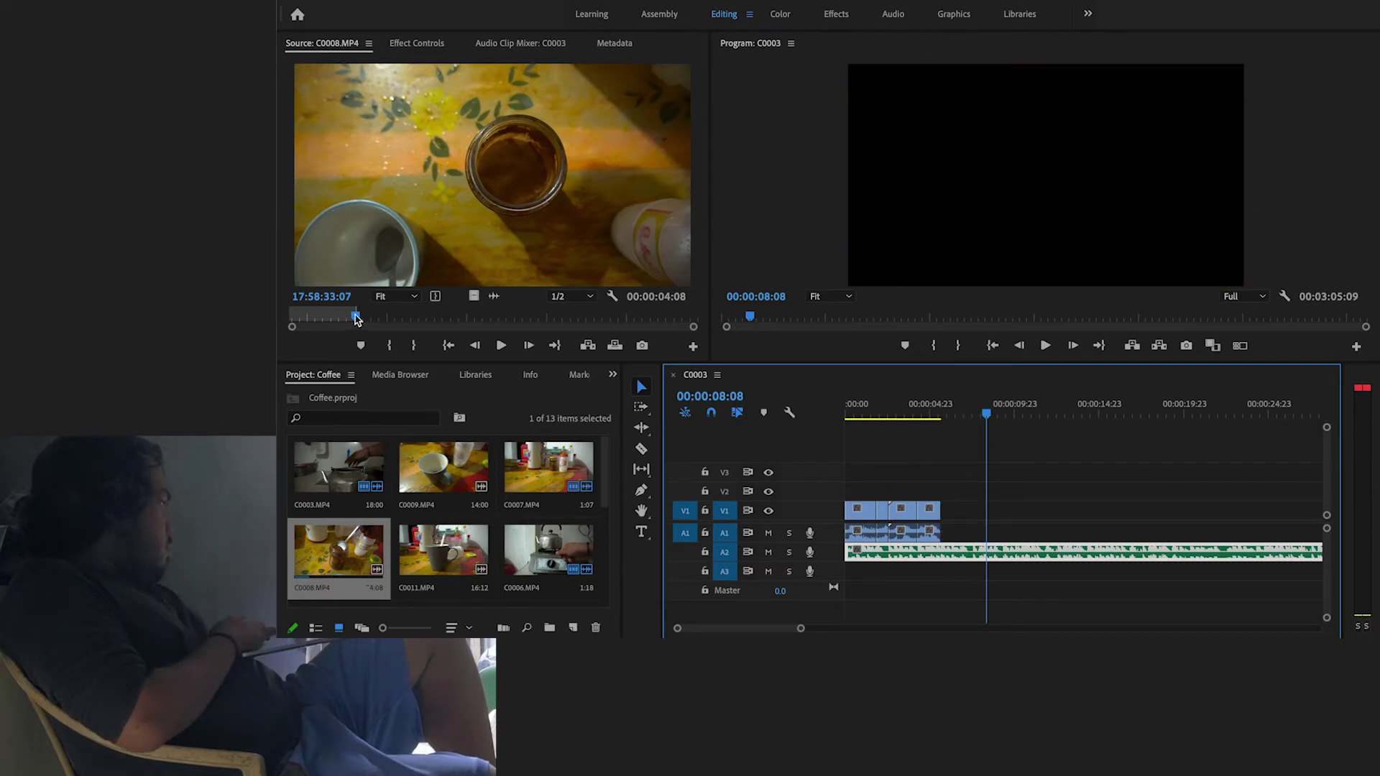
left_click(323, 318)
key("space")
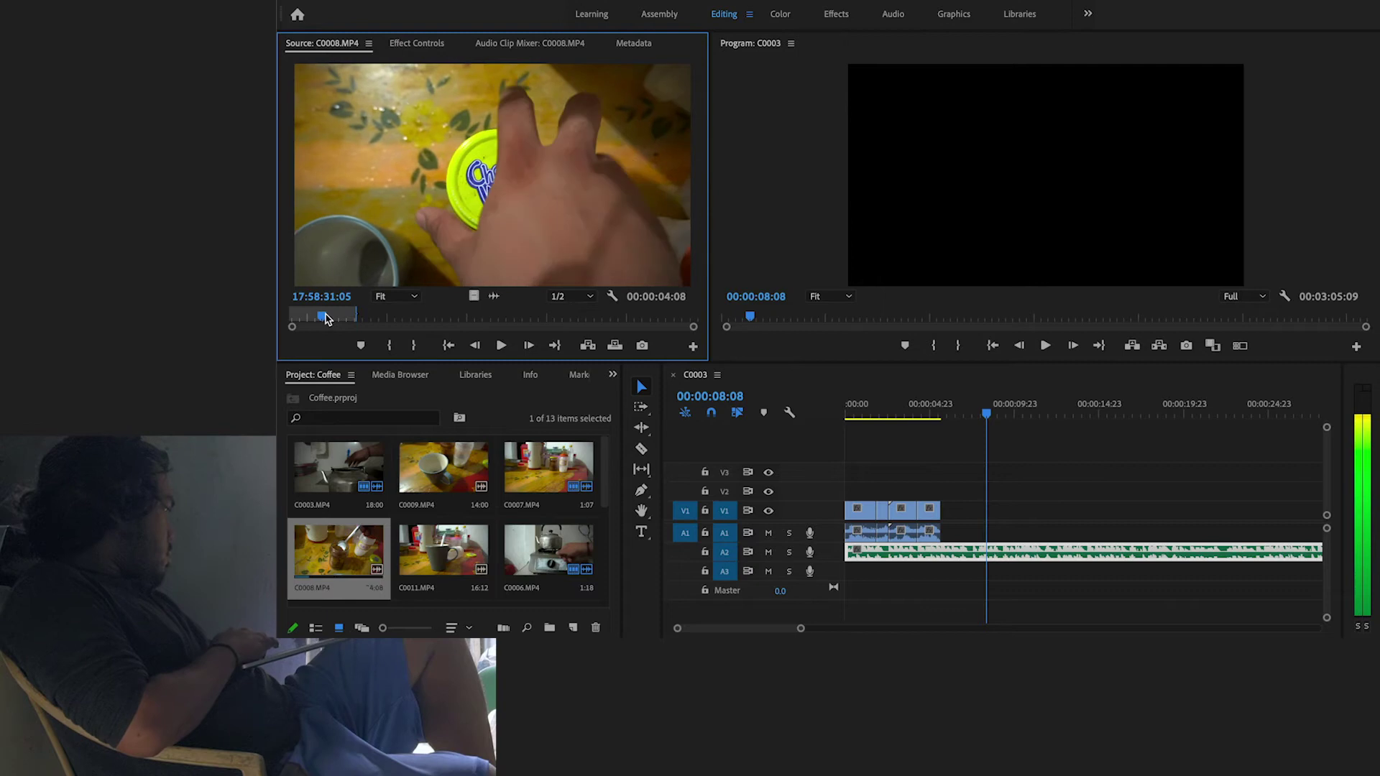
Mark a new, shorter range on C0008 in the Source monitor
left_click_drag(331, 318, 329, 319)
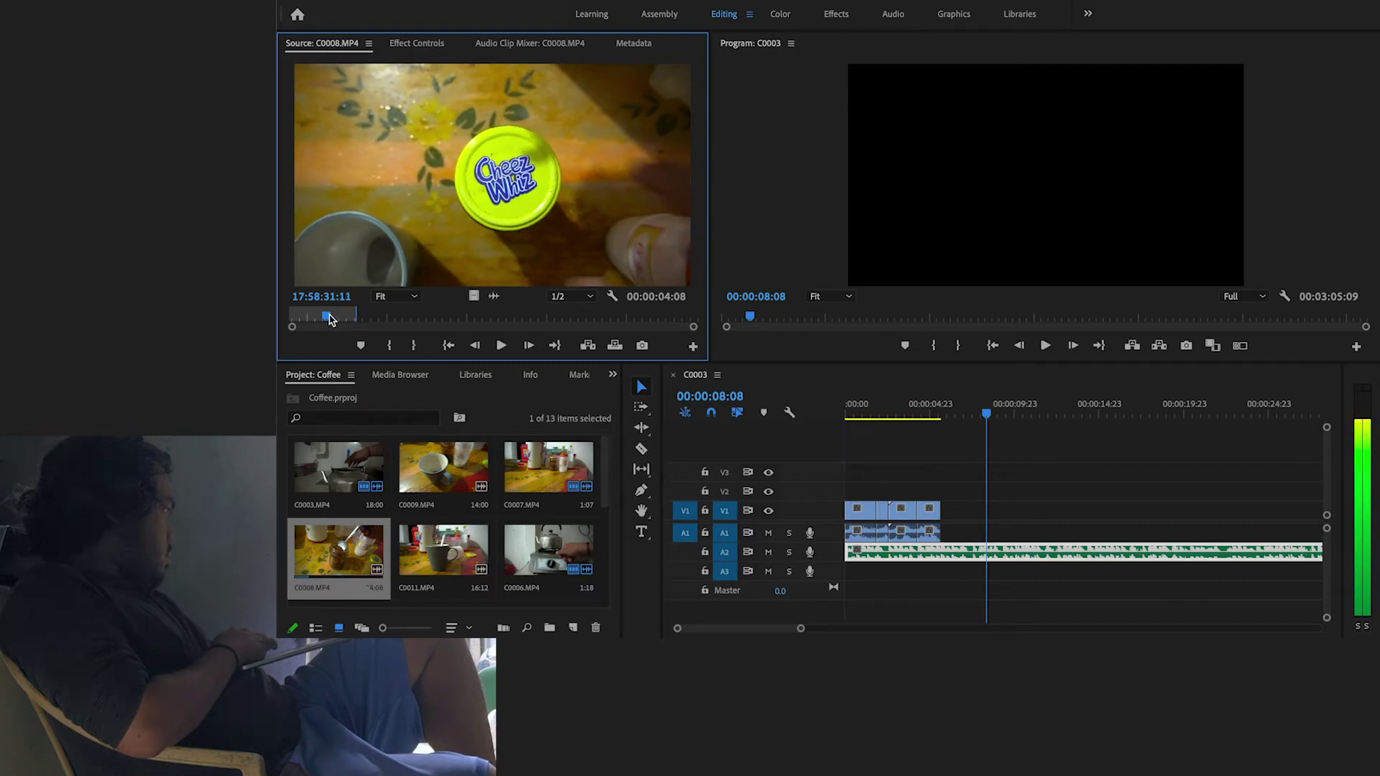
key("o")
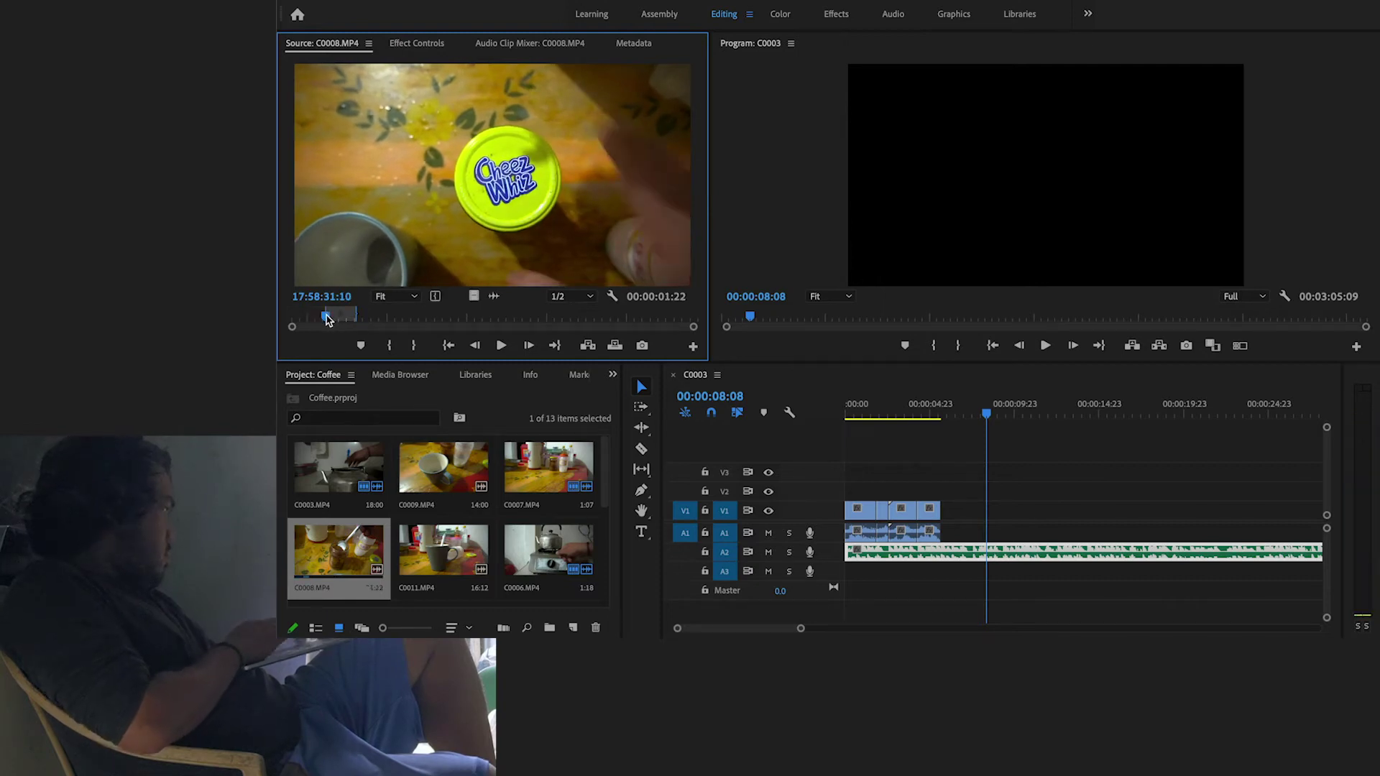
left_click_drag(327, 319, 346, 319)
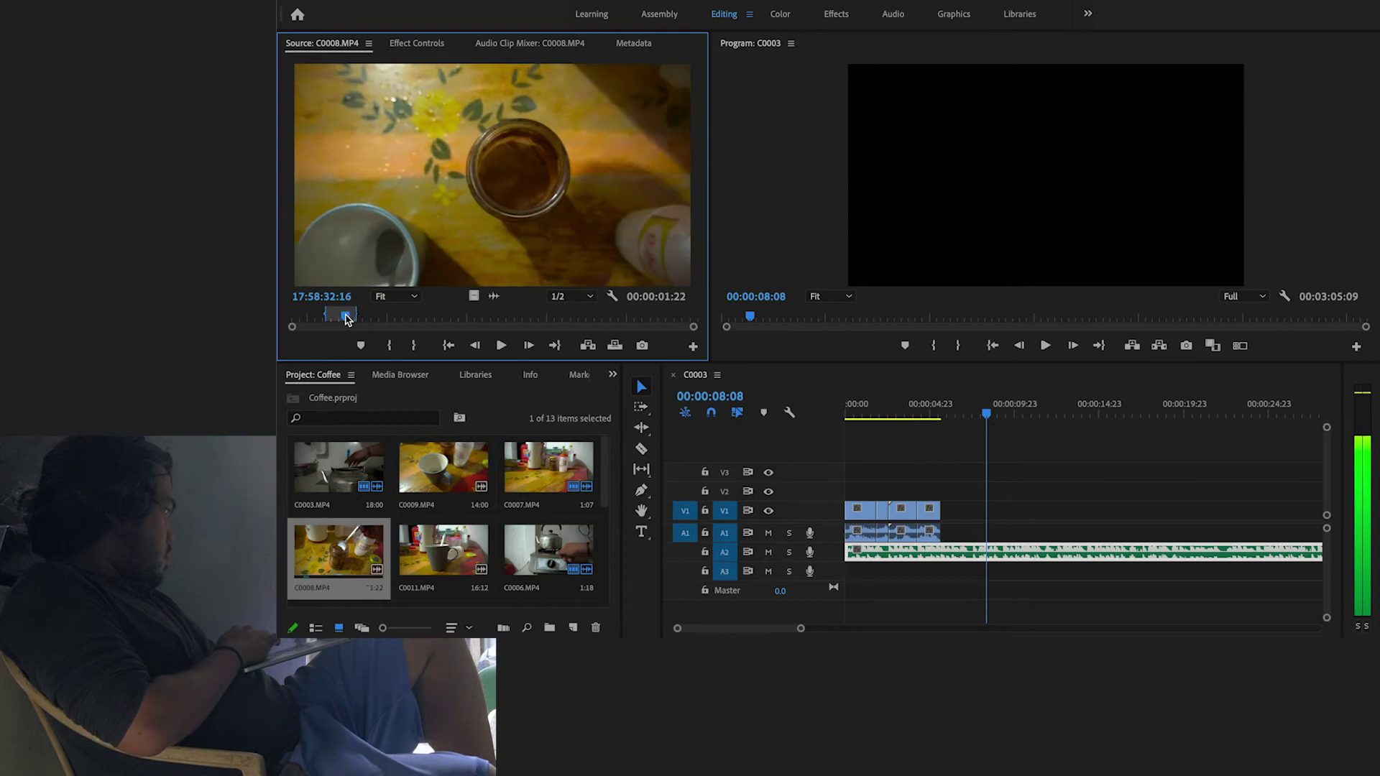
key("o")
Add the shortened C0008 shot after C0007, review it, and trim its end slightly shorter
left_click_drag(399, 248, 950, 523)
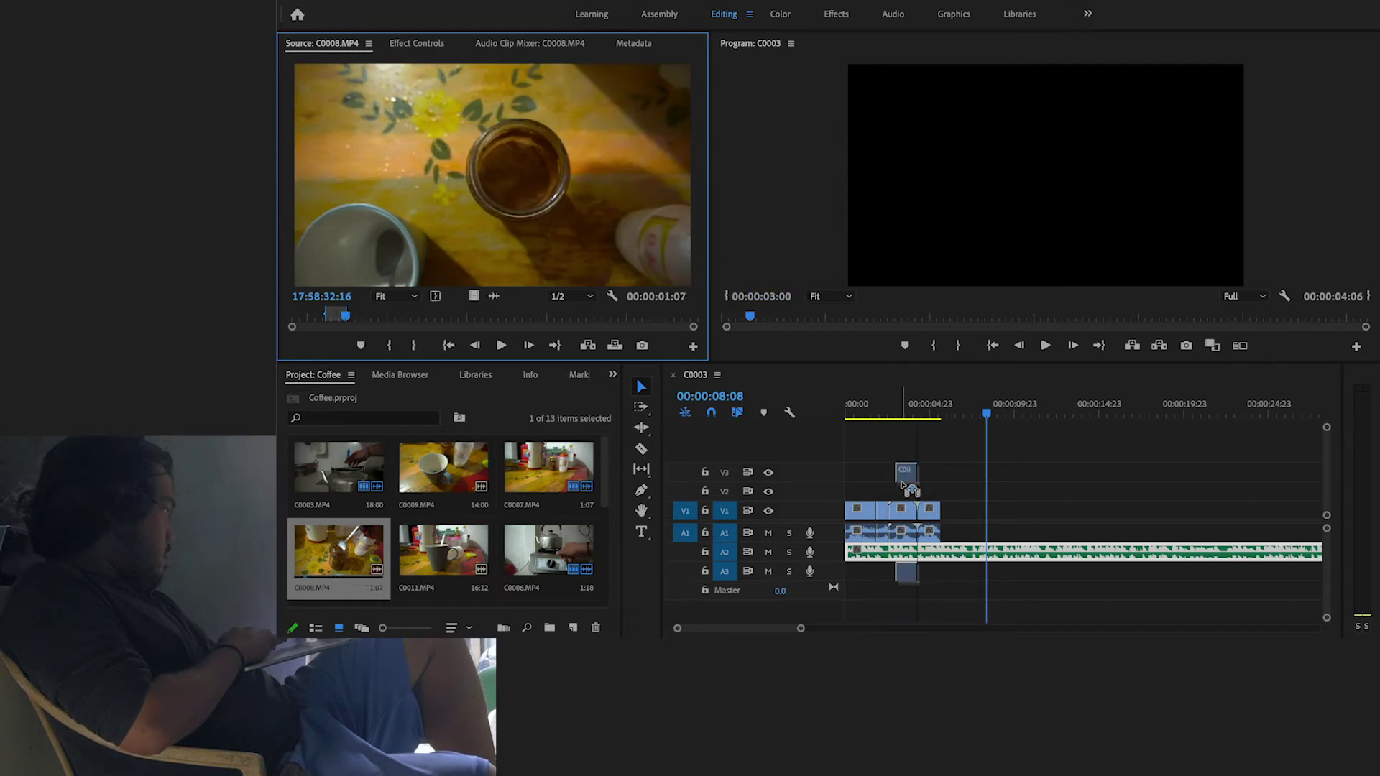
left_click(915, 410)
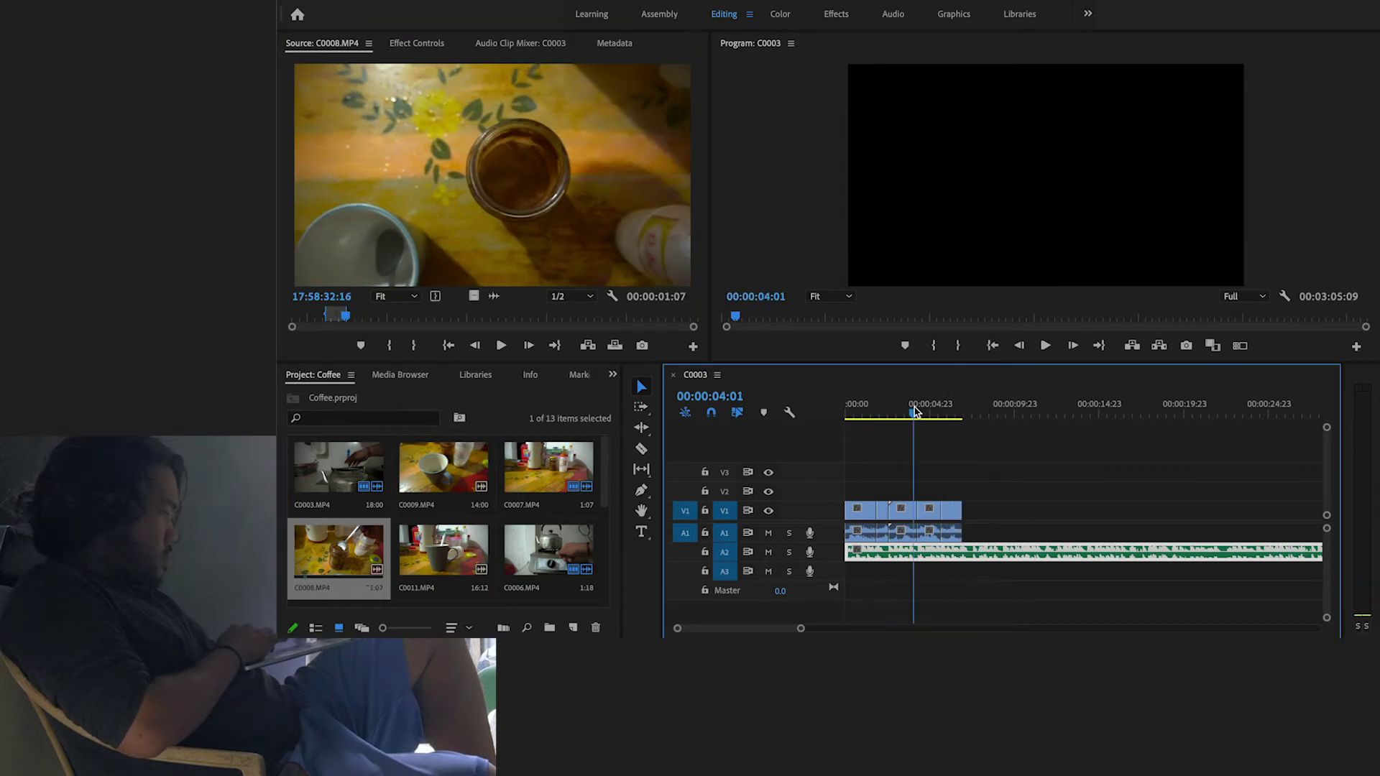
key("space")
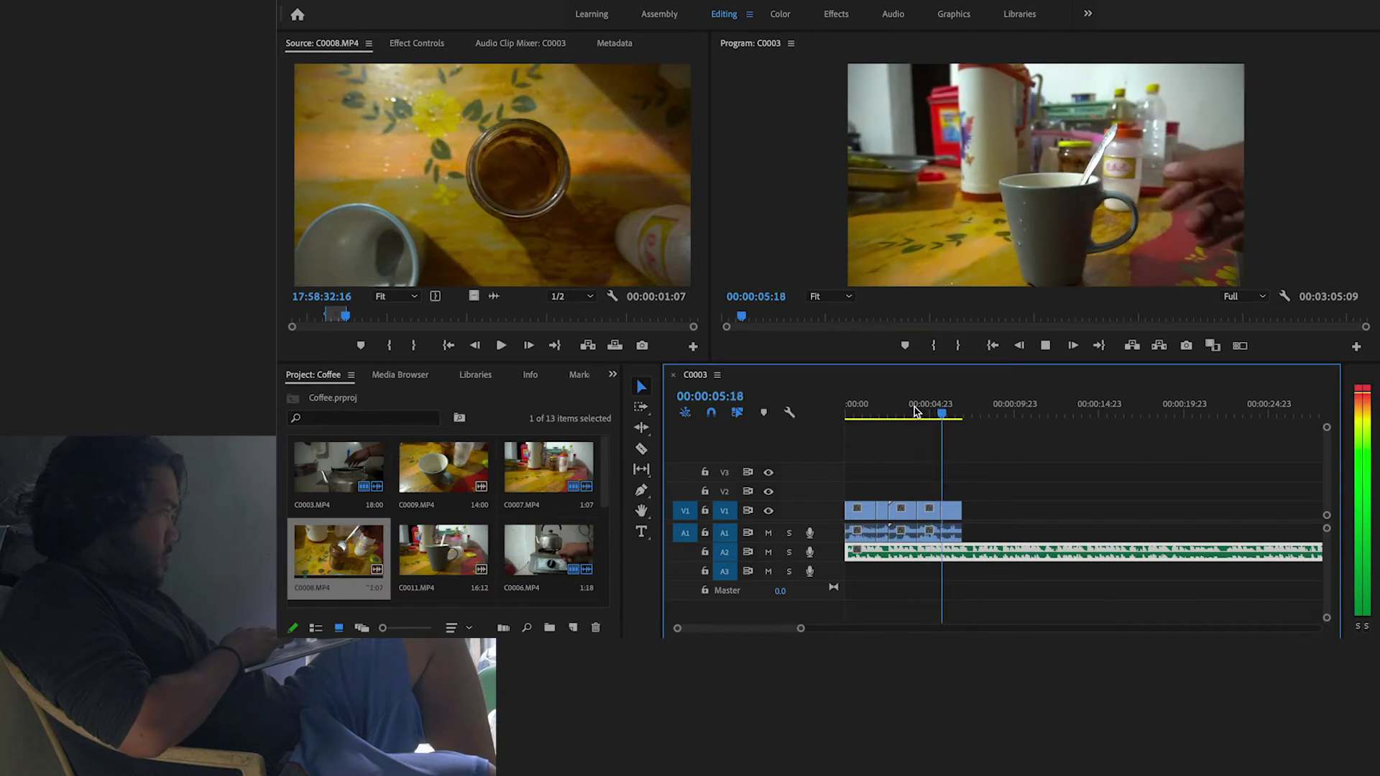
key("space")
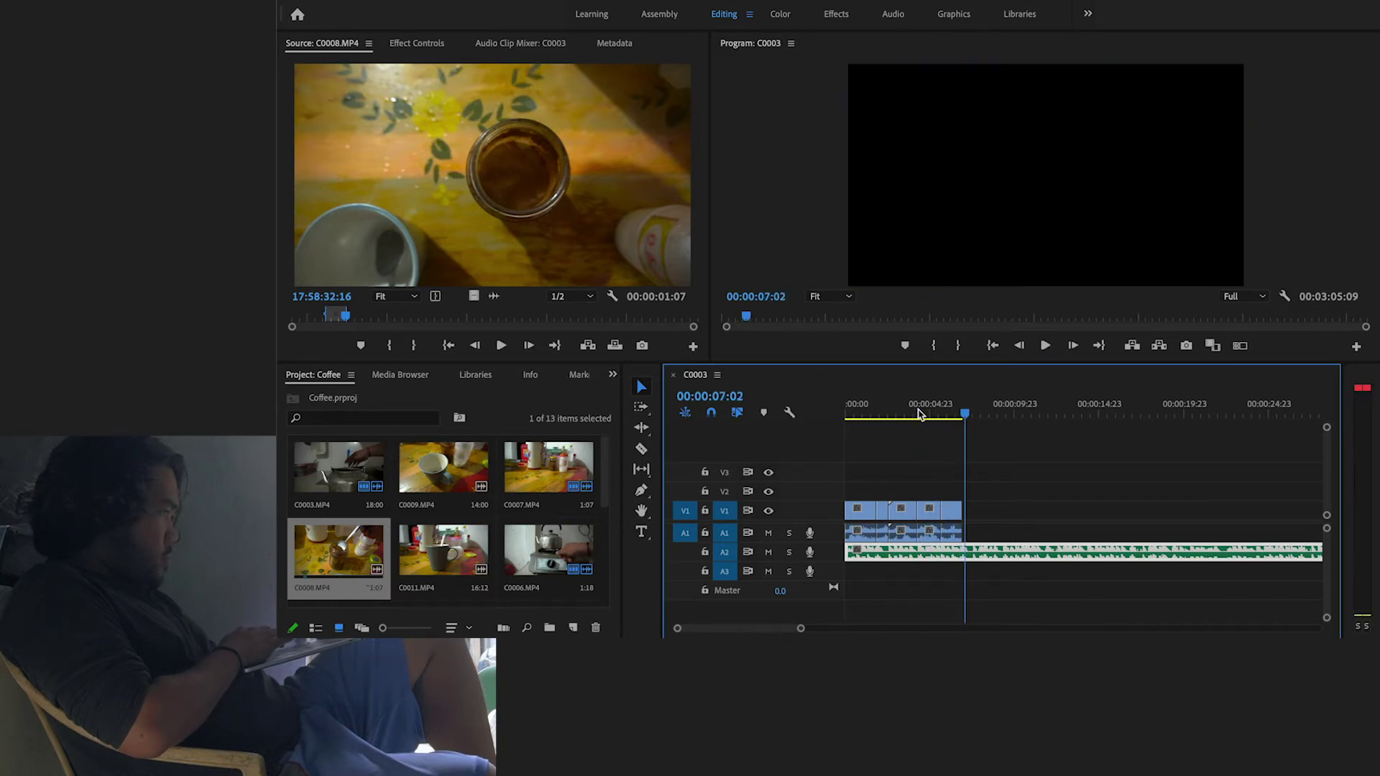
left_click_drag(801, 631, 767, 628)
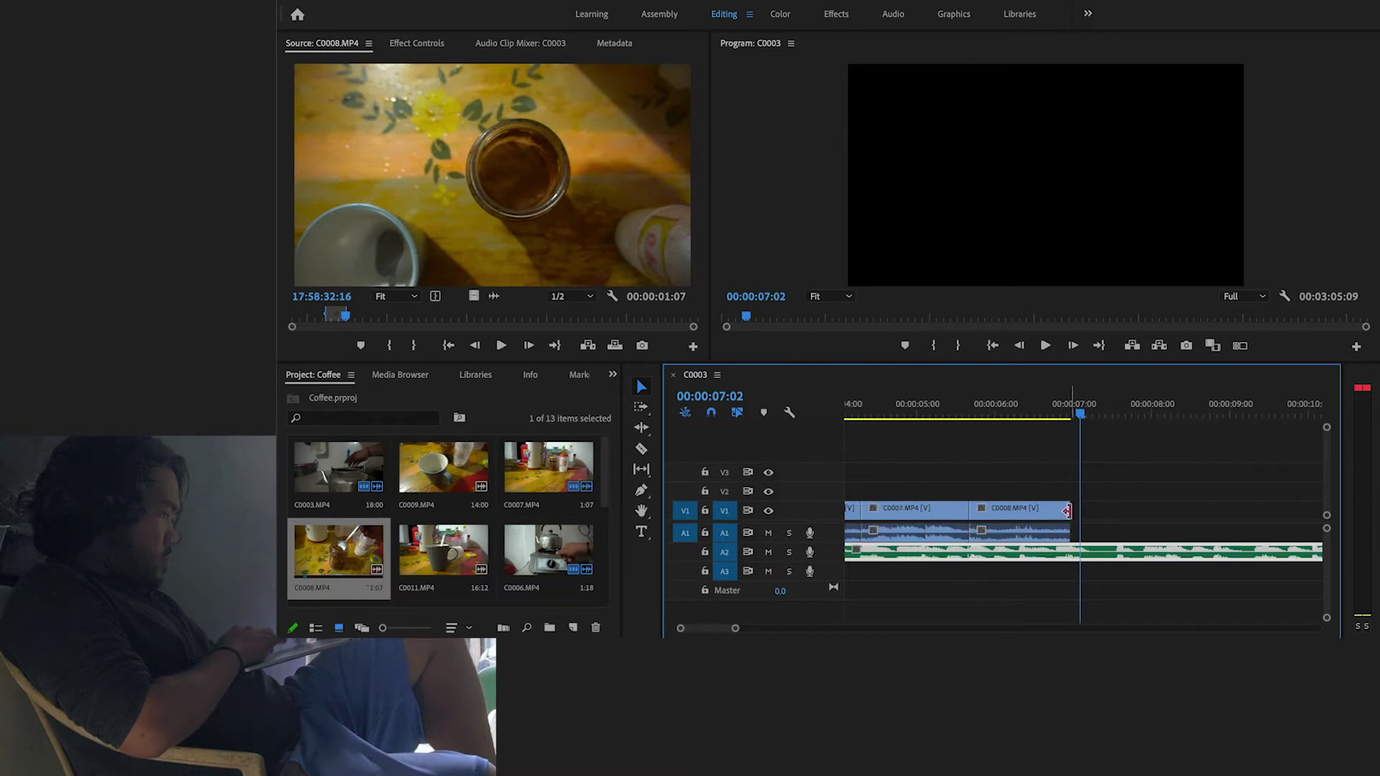
left_click_drag(1063, 511, 1050, 512)
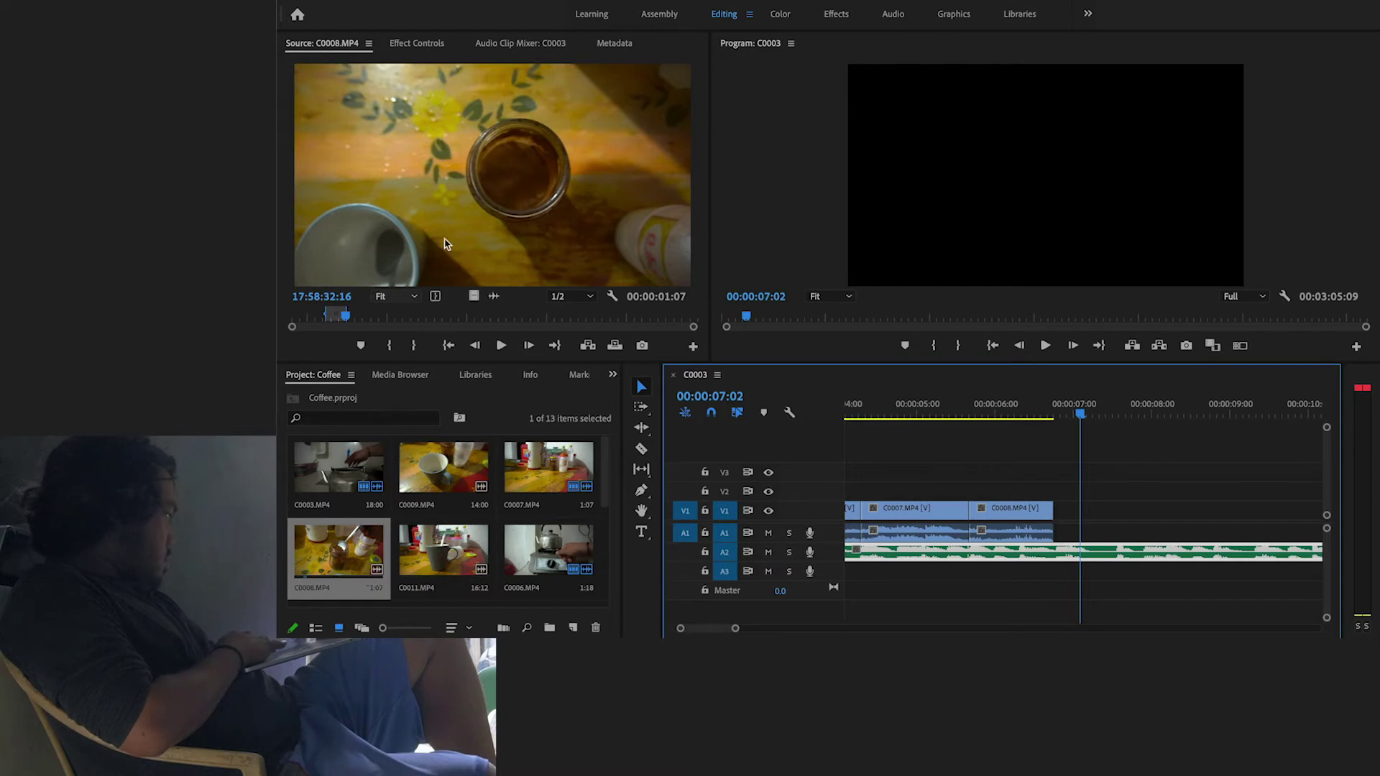
Mark an 11-frame range on C0008 where the spoon scoops from the coffee jar
left_click_drag(347, 318, 449, 320)
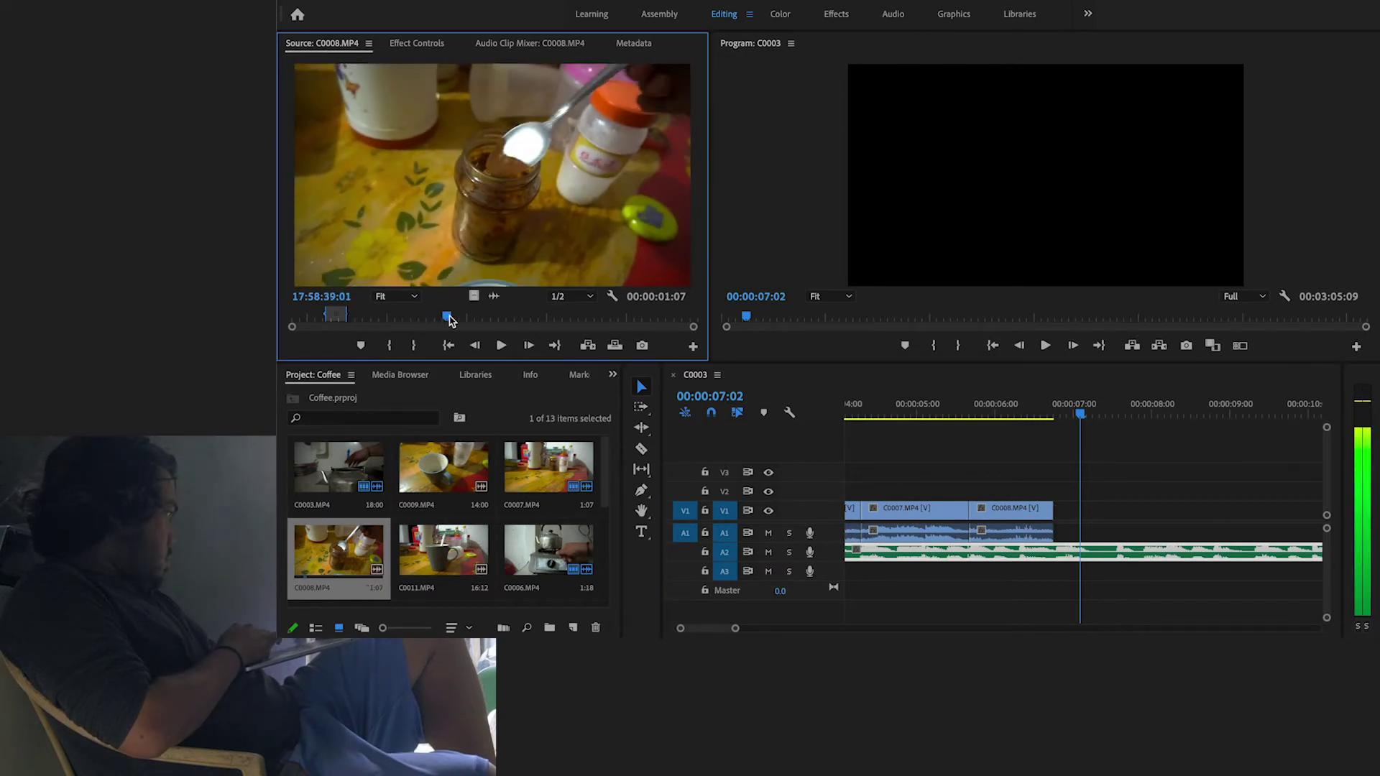
mouse_move(448, 321)
left_mouse_down()
mouse_move(573, 317)
mouse_move(512, 321)
left_mouse_up()
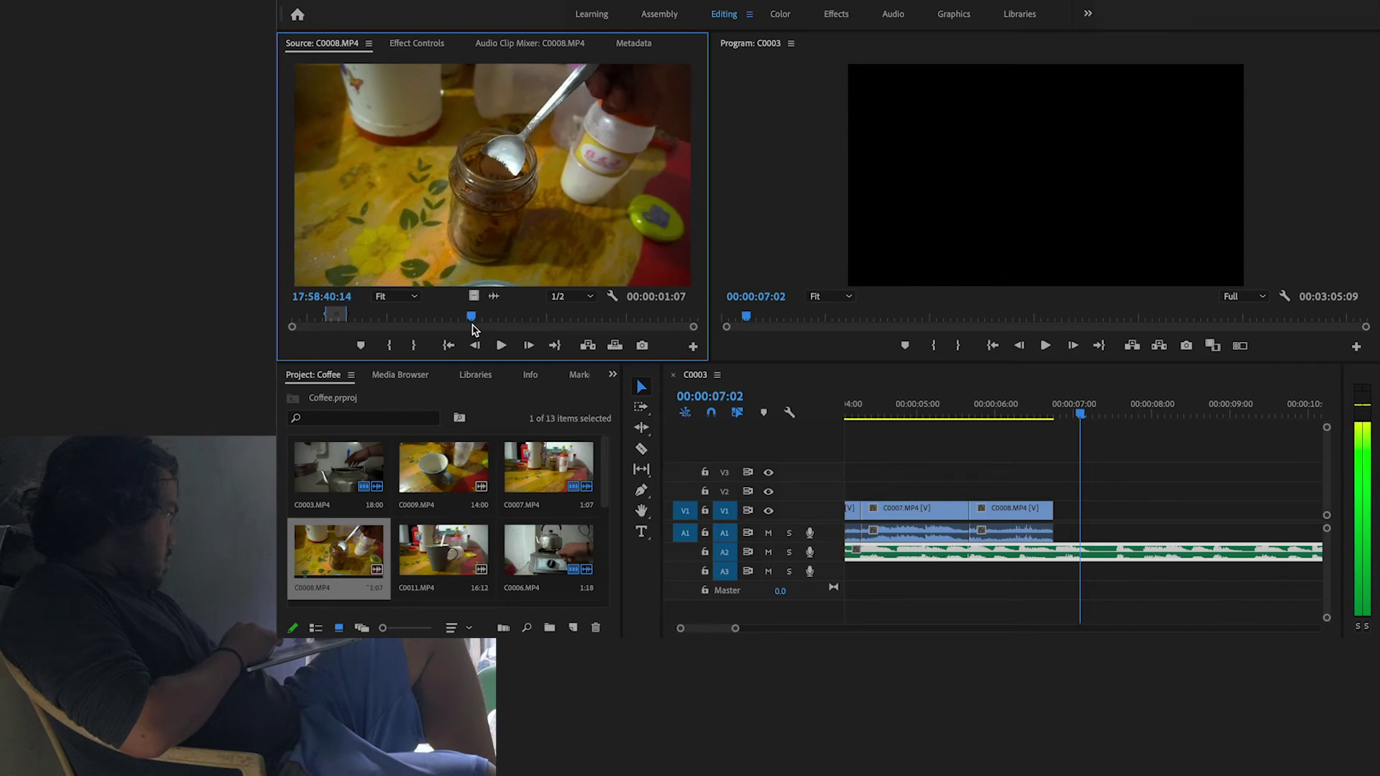
left_click_drag(439, 335, 446, 338)
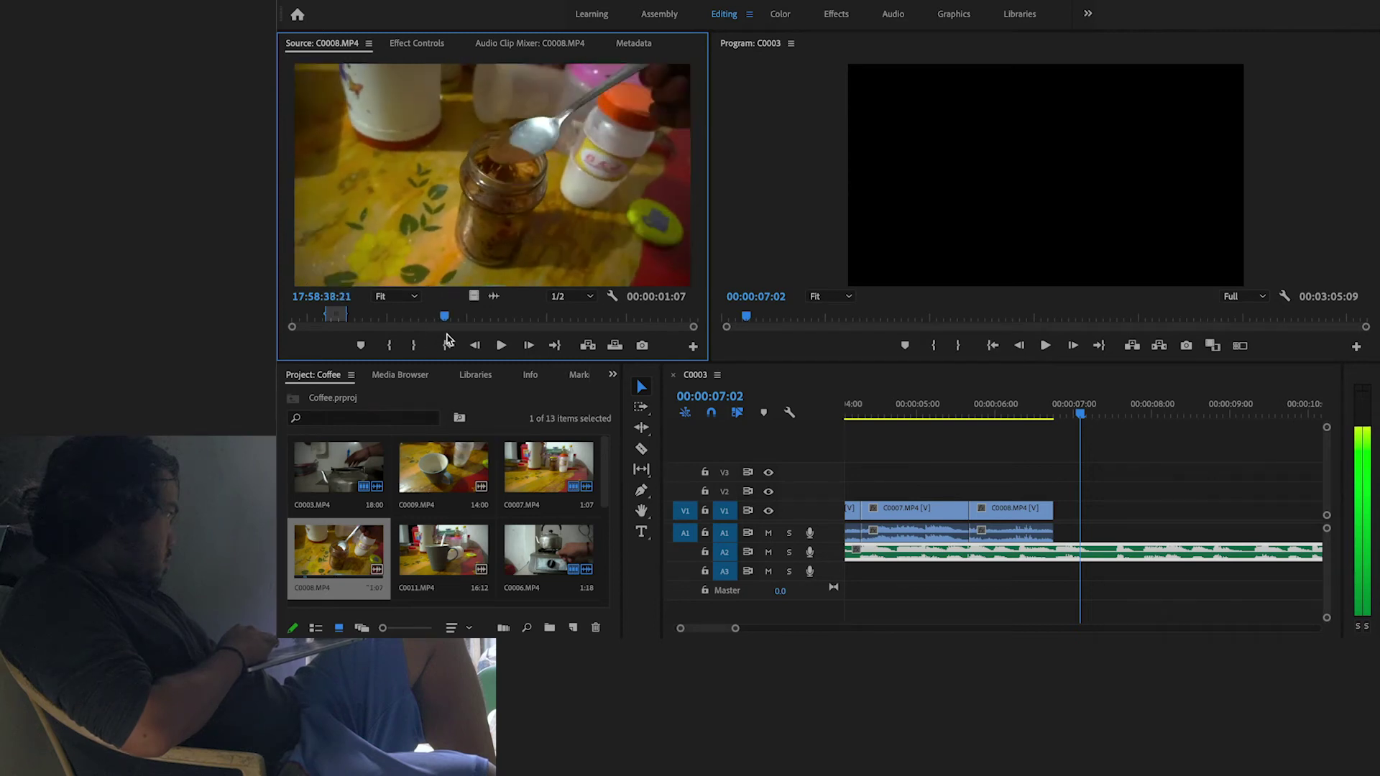
mouse_move(446, 338)
left_mouse_down()
mouse_move(460, 317)
mouse_move(430, 328)
left_mouse_up()
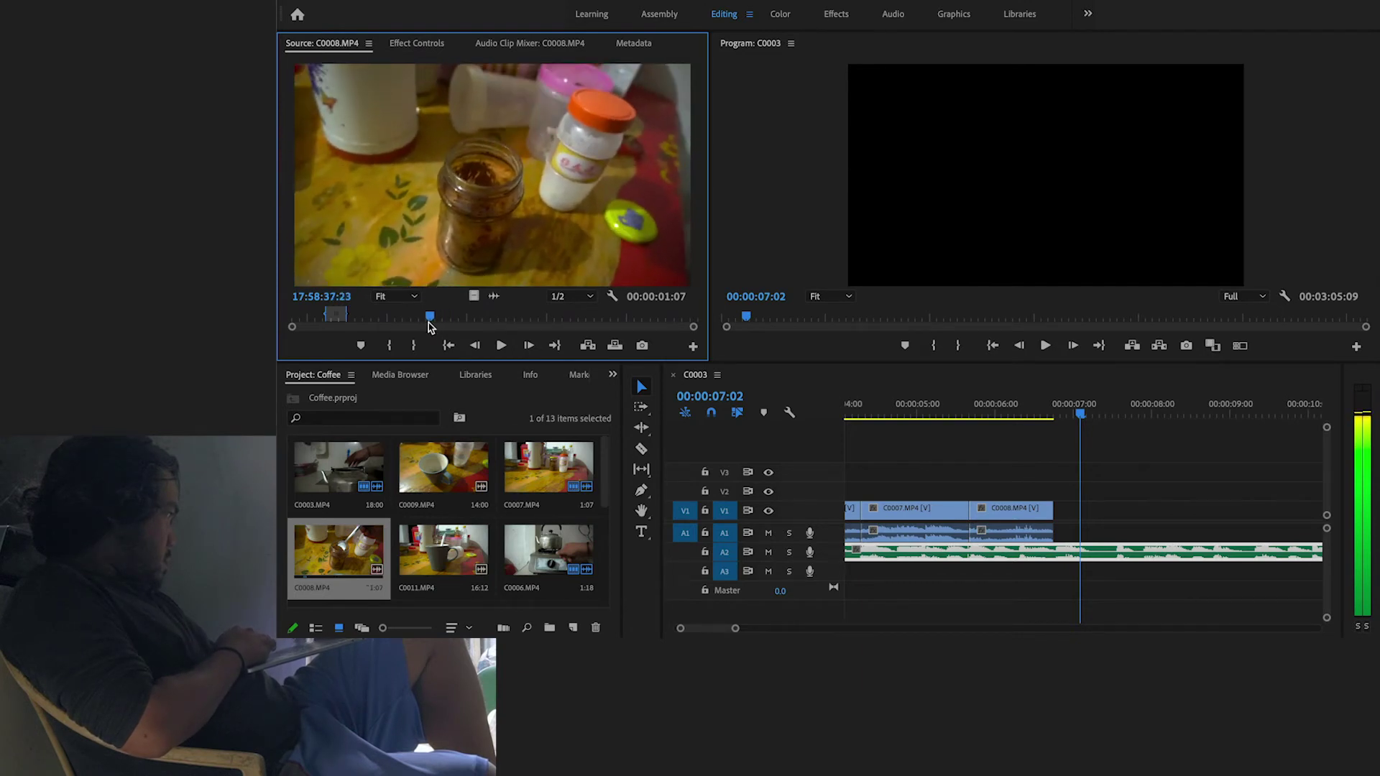
key("i")
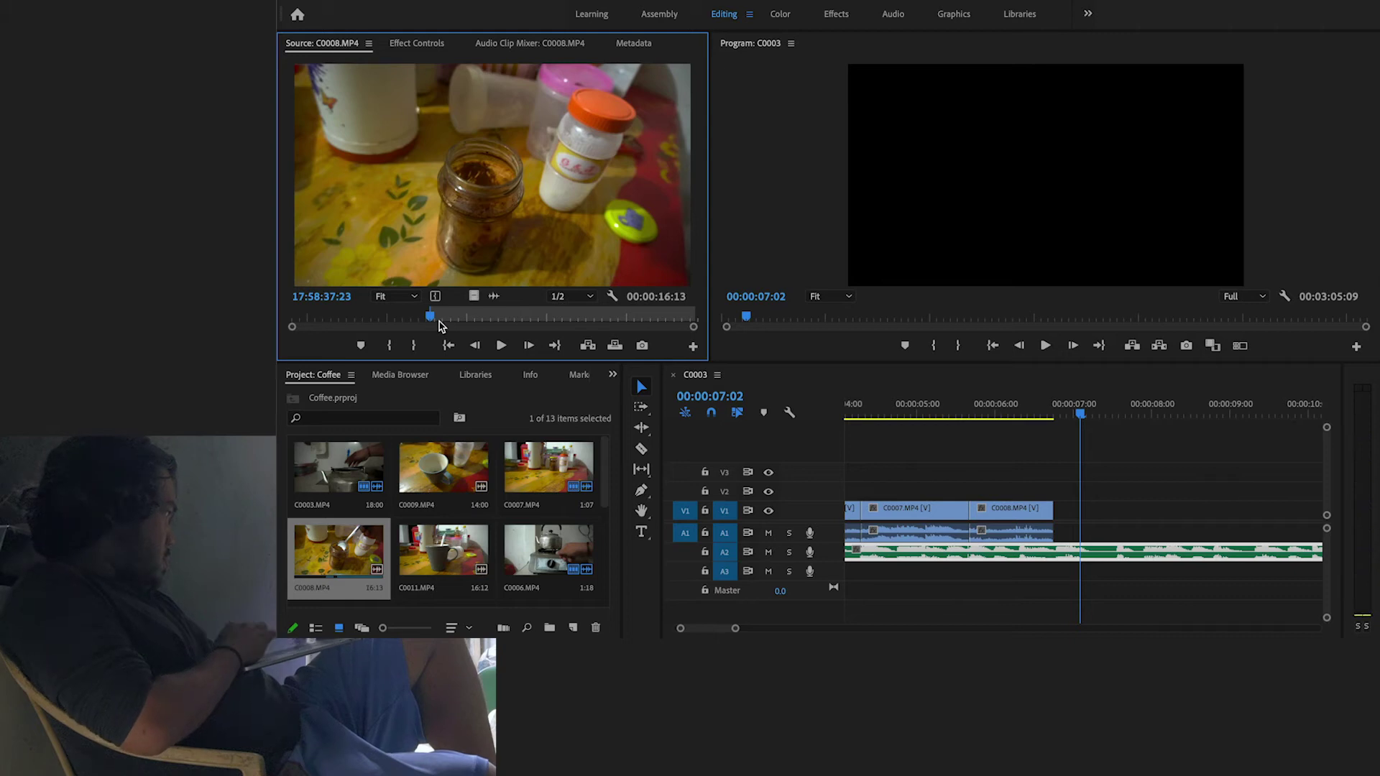
left_click_drag(432, 317, 438, 319)
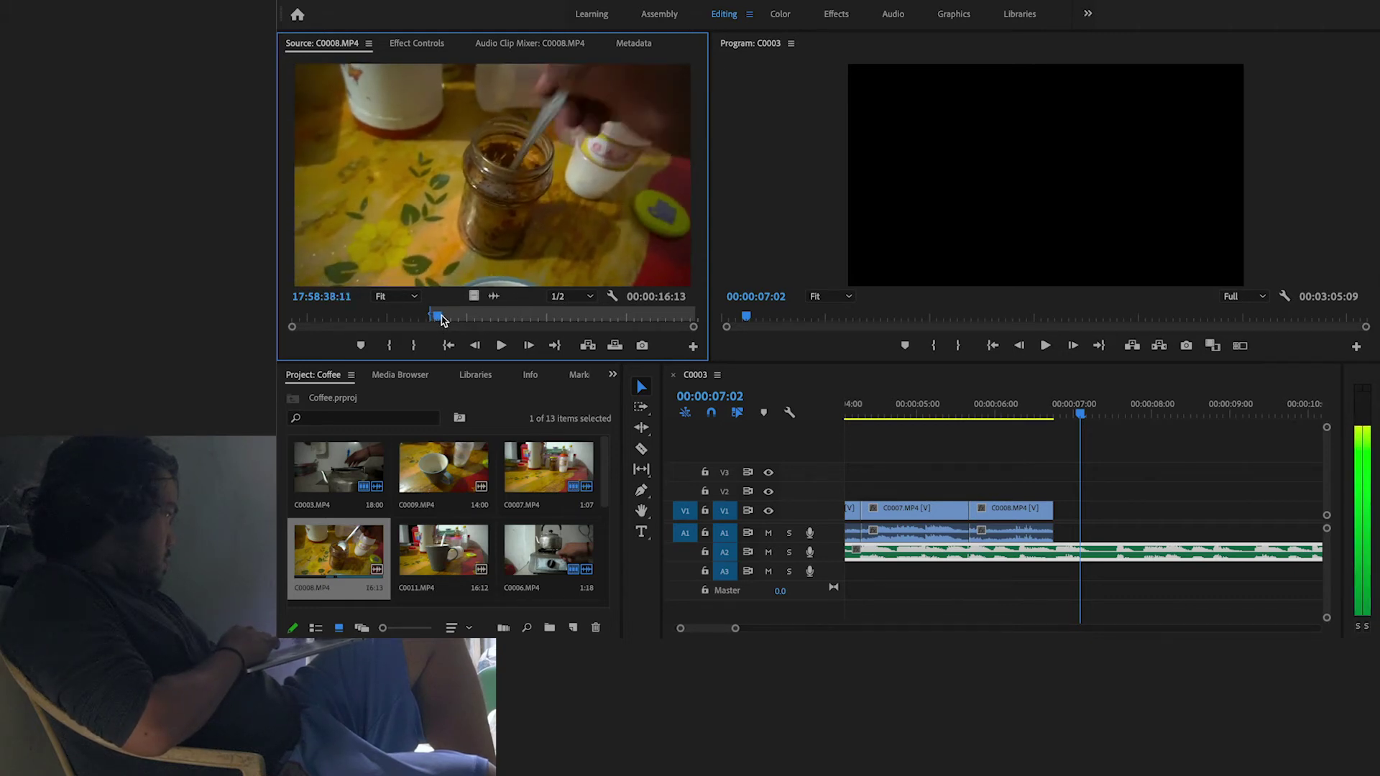
key("o")
Append the 11-frame spoon shot to the sequence end and scrub further into C0008
left_click_drag(460, 215, 1062, 533)
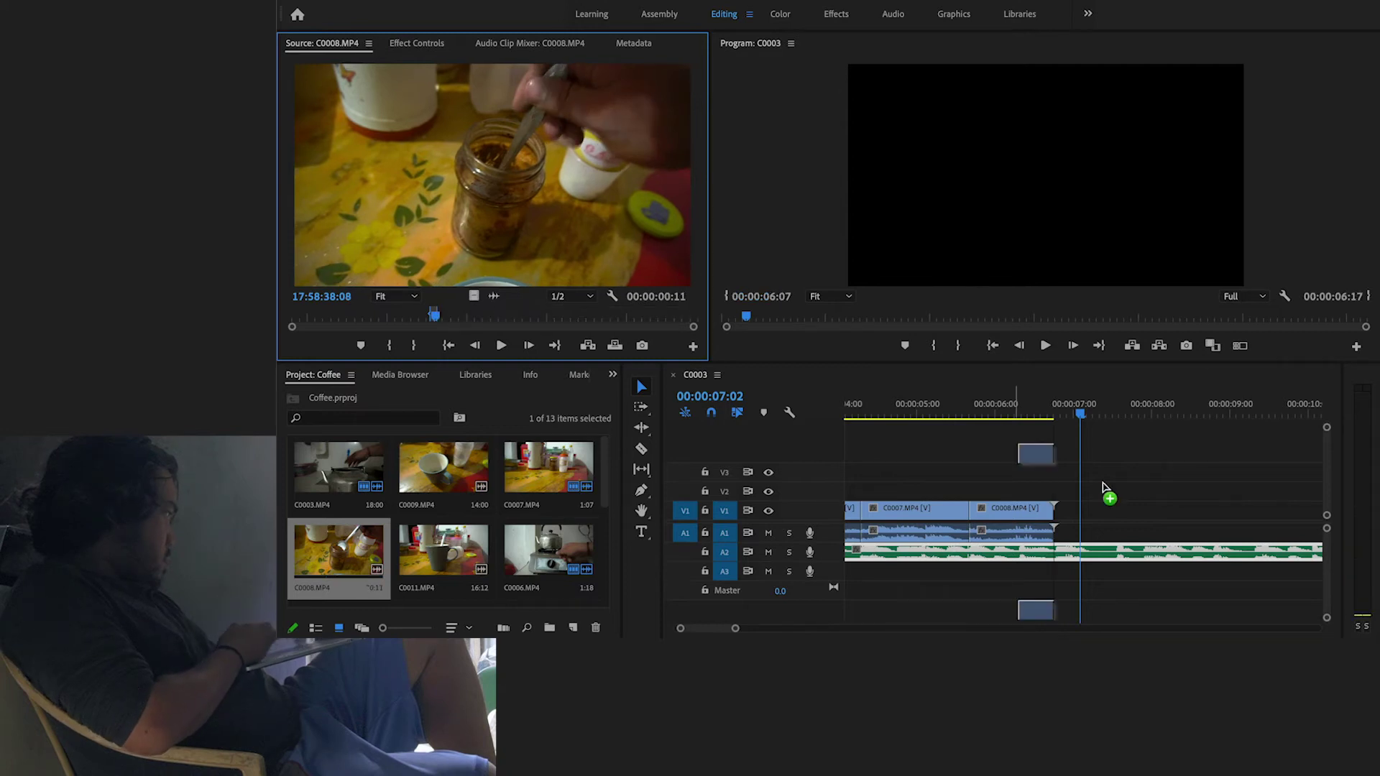
left_click_drag(904, 513, 905, 513)
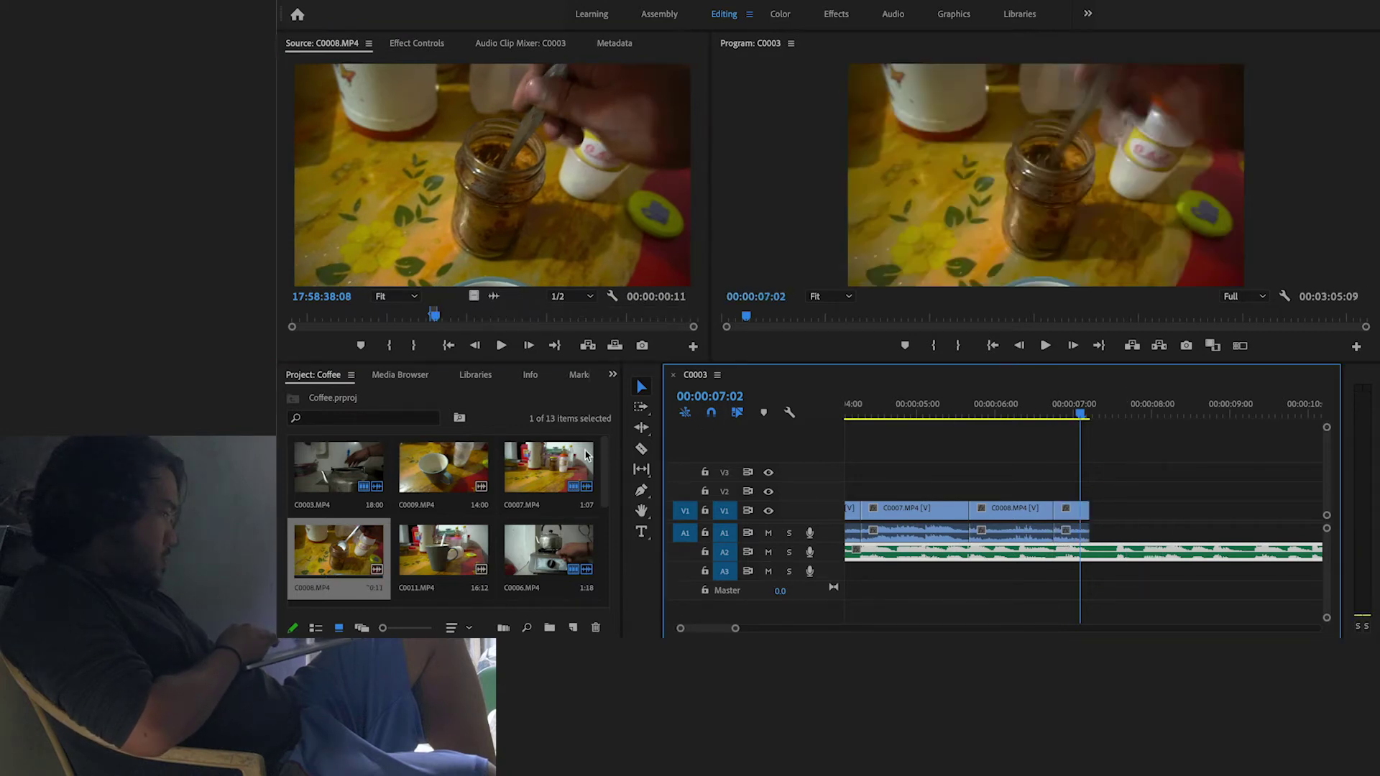
left_click_drag(442, 318, 603, 310)
Add the C0008 spoon-in-cup portion after the last clip in the sequence
key("i")
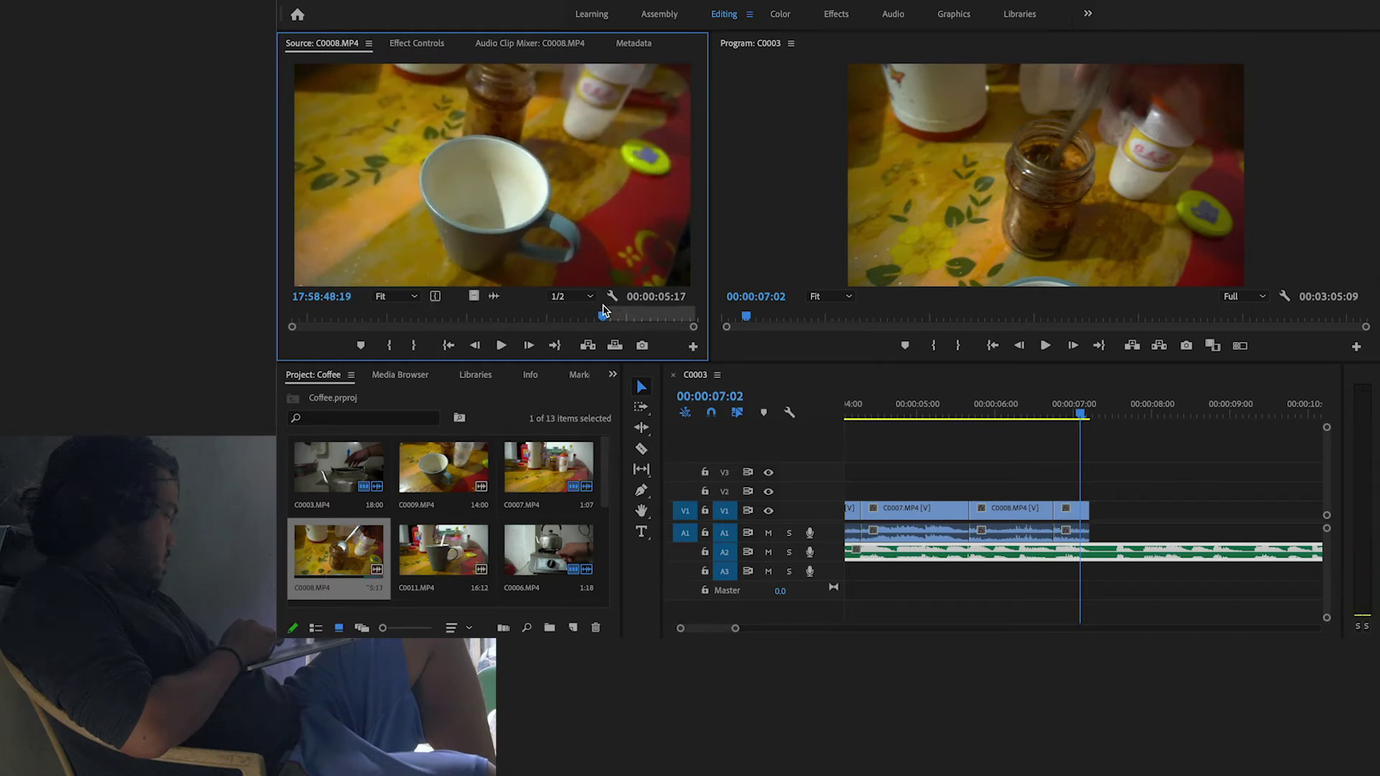
left_click_drag(604, 318, 623, 319)
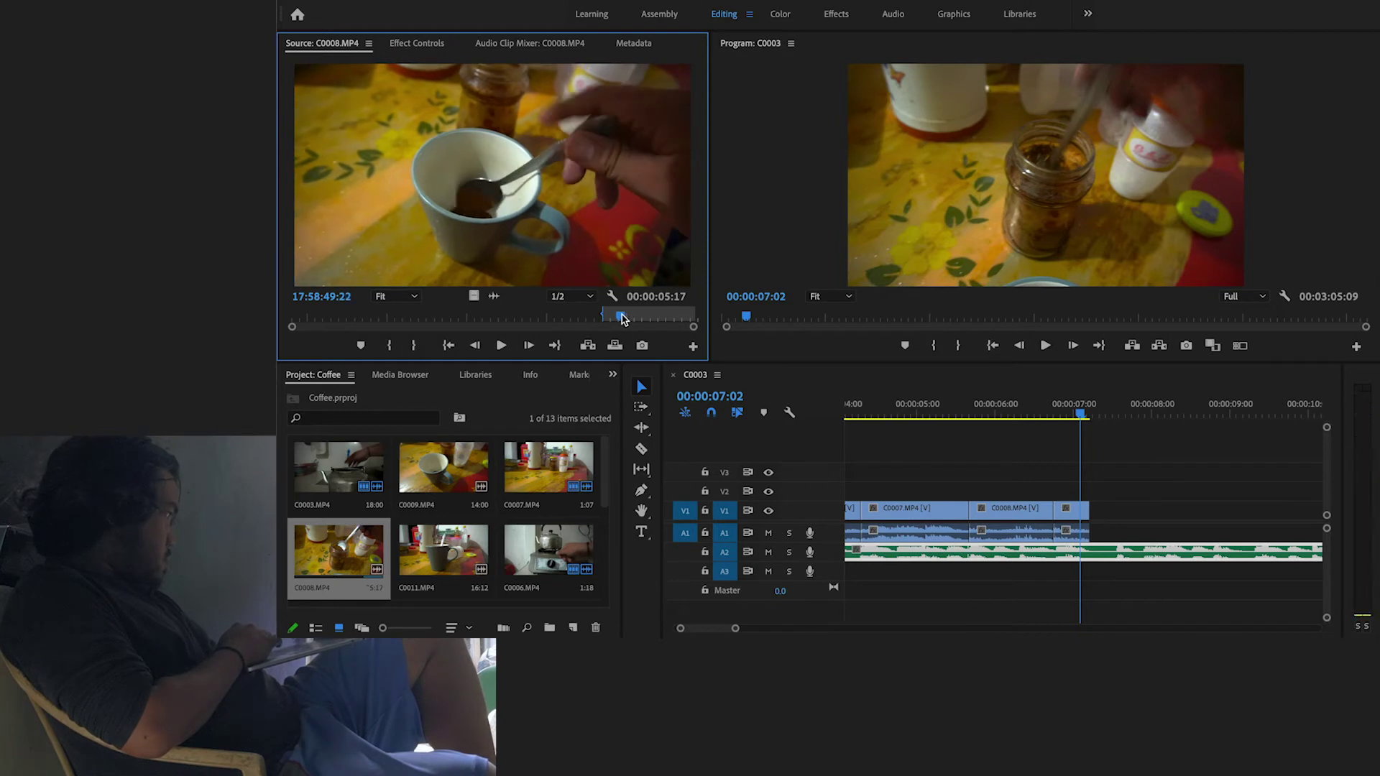
left_click_drag(623, 267, 1097, 512)
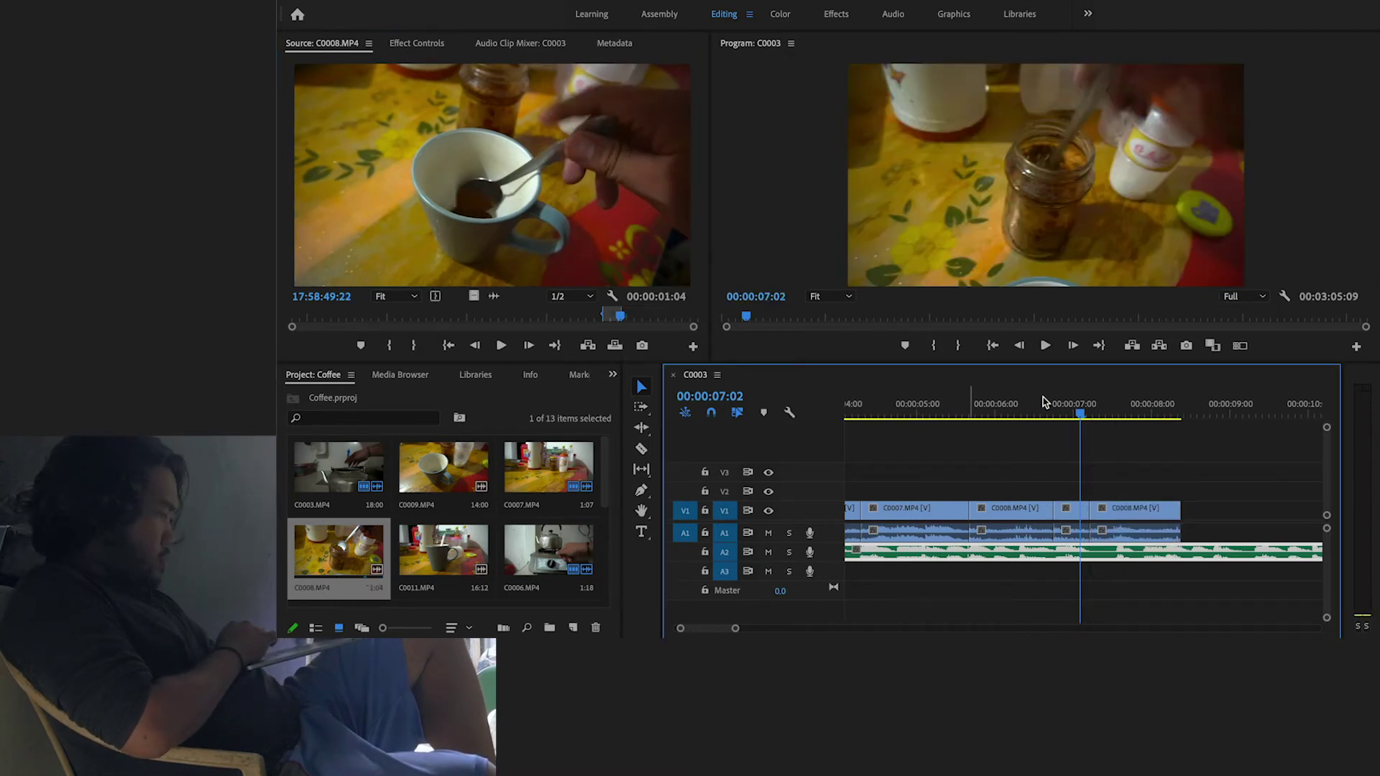
Review the sequence ending and lower the Program monitor resolution to 1/4
left_click(989, 422)
key("space")
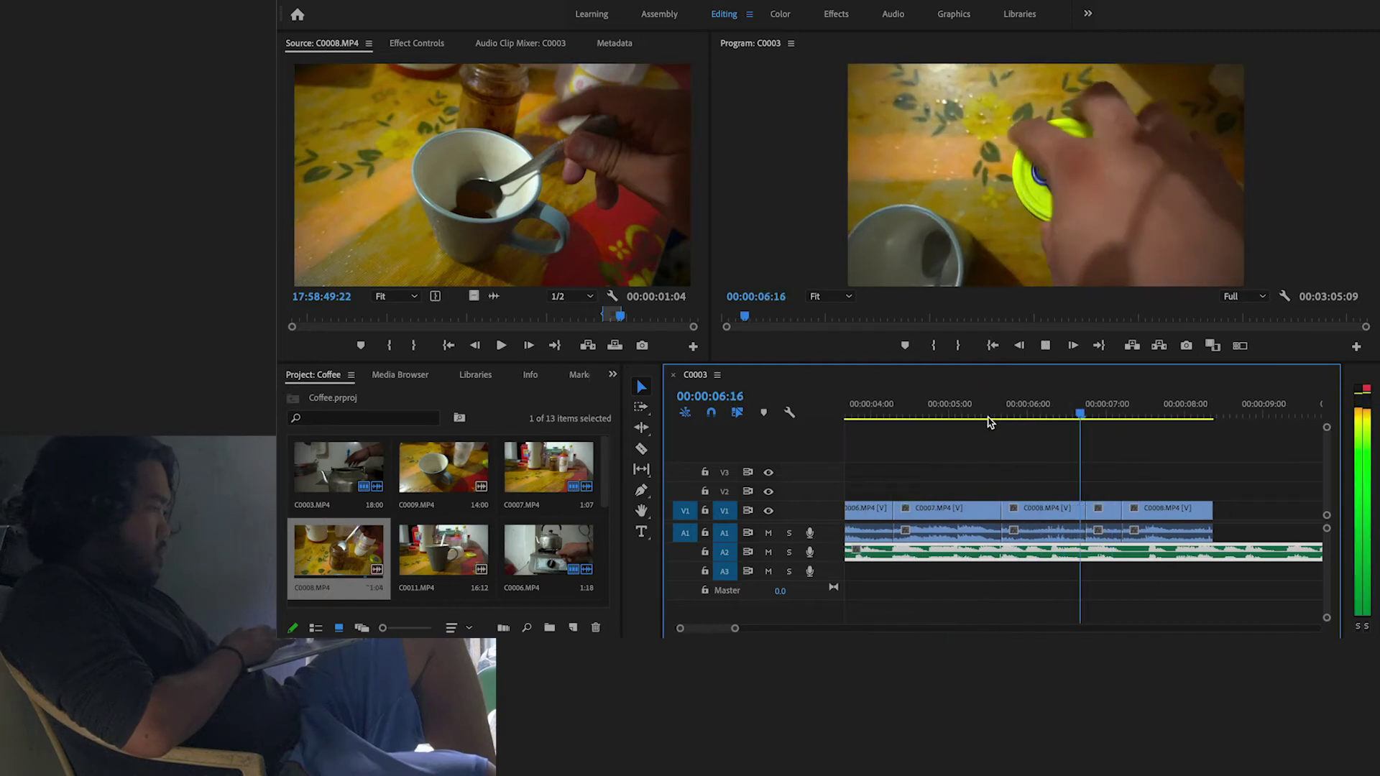
key("space")
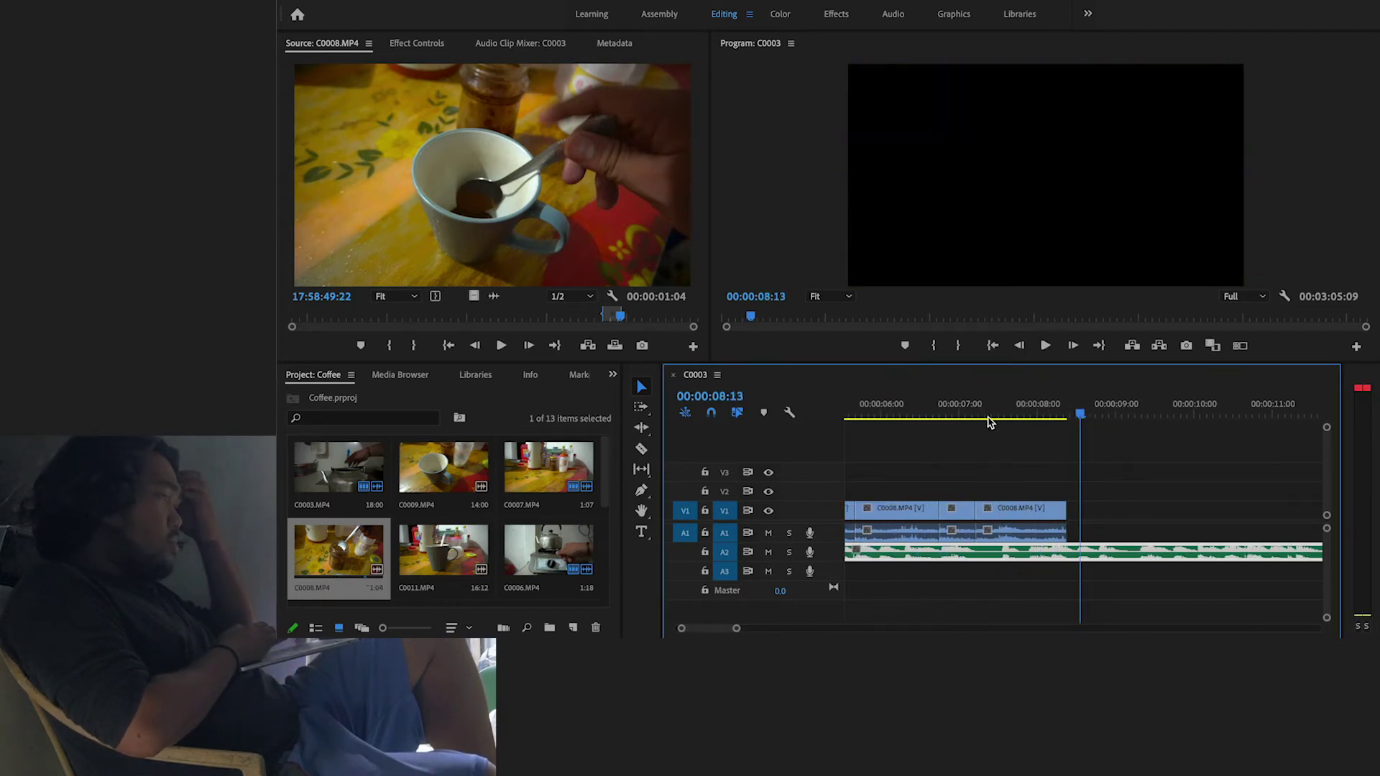
left_click(878, 411)
key("space")
key("space")
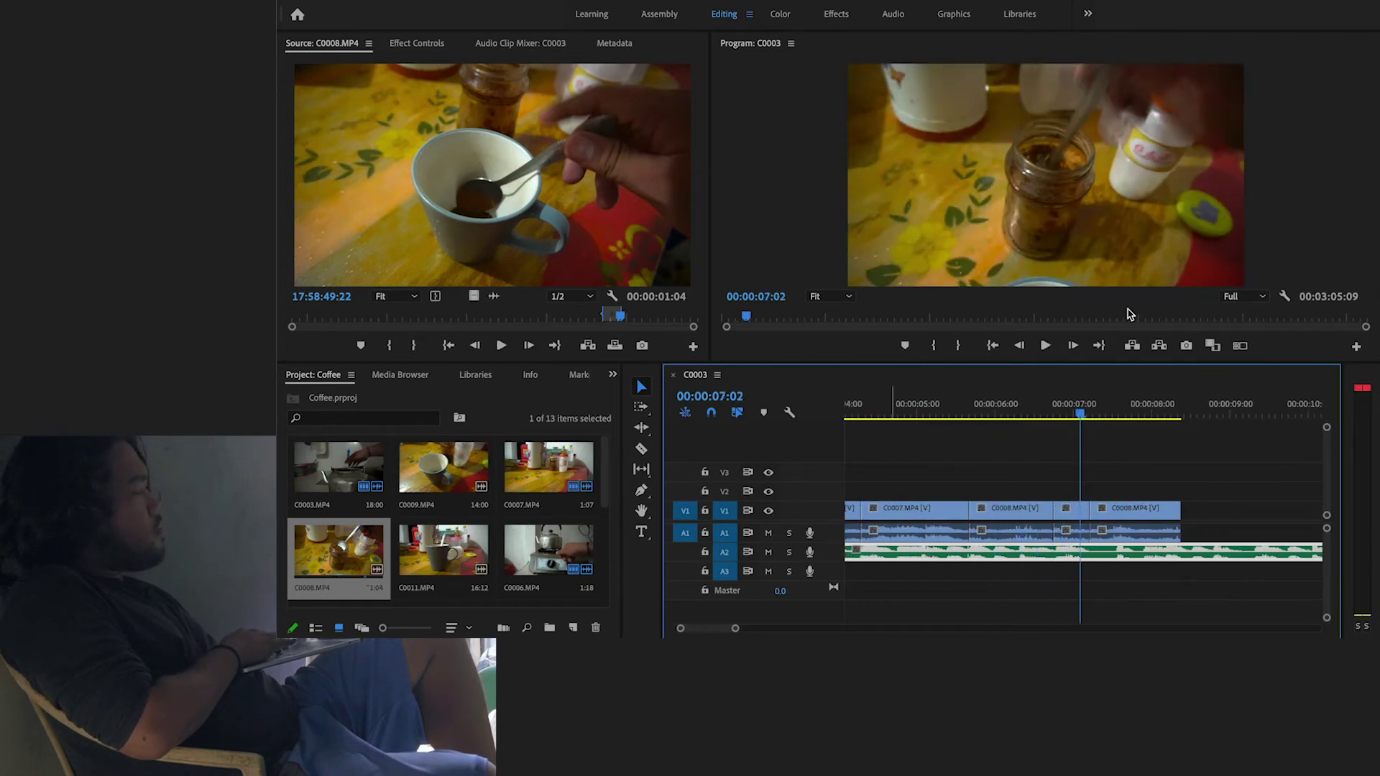
left_click(1237, 297)
left_click(1231, 352)
Replay the ending from about 5 seconds and shift the last C0008 clip six frames later
left_click(954, 416)
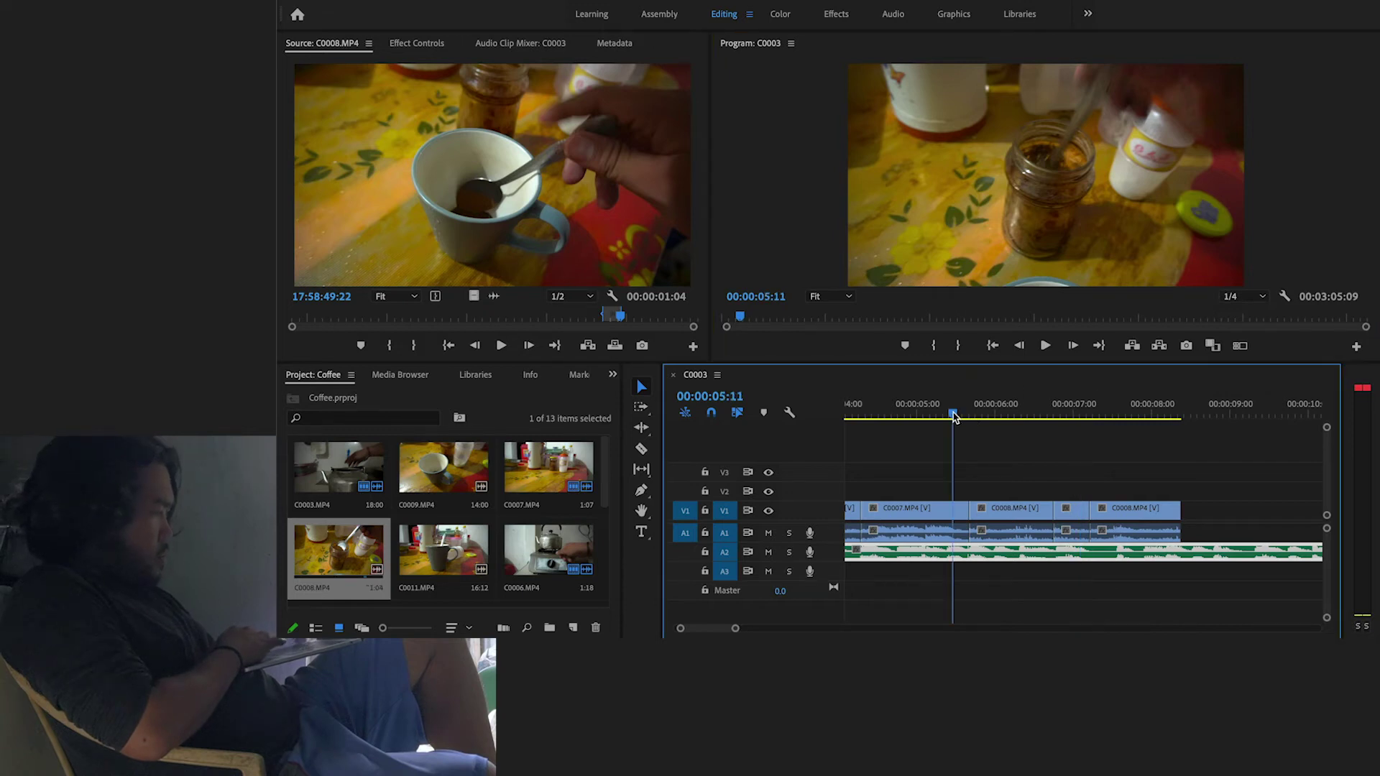
key("space")
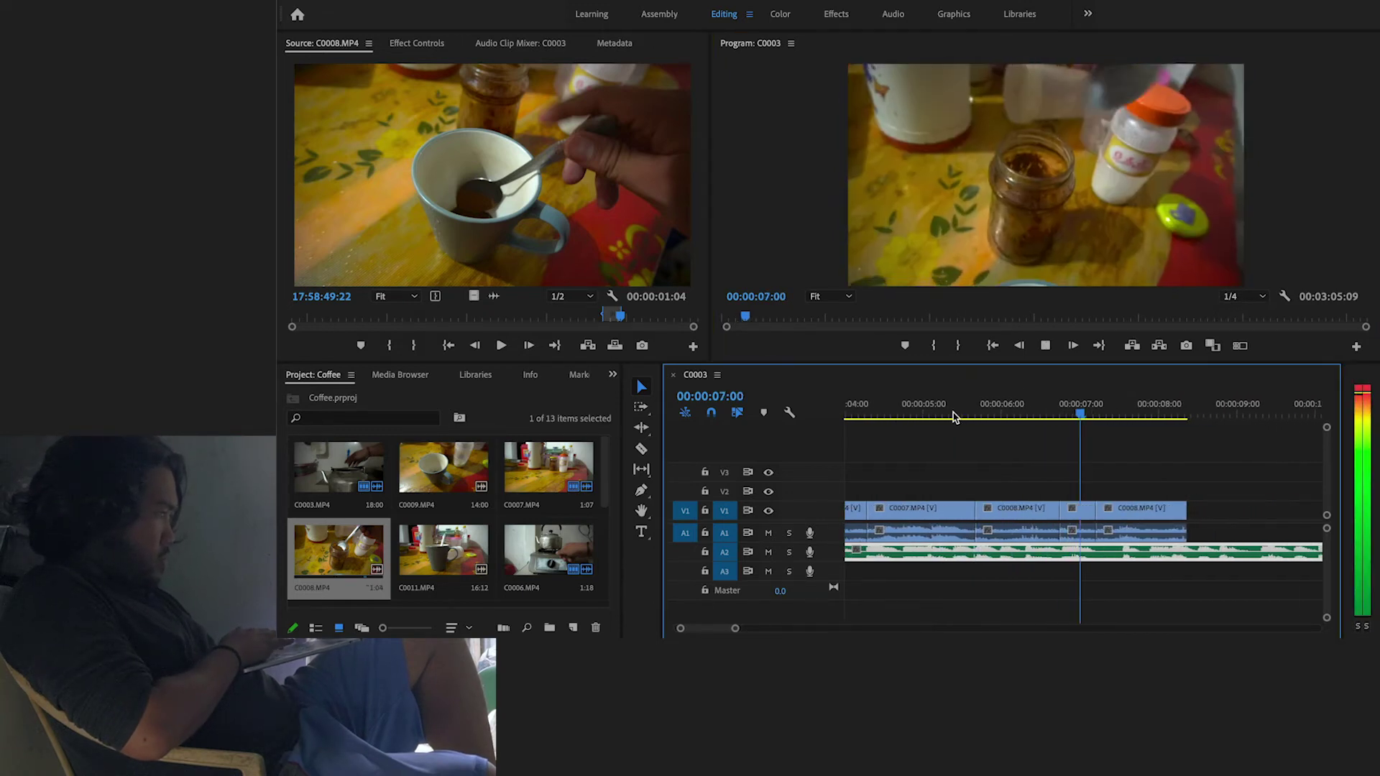
key("space")
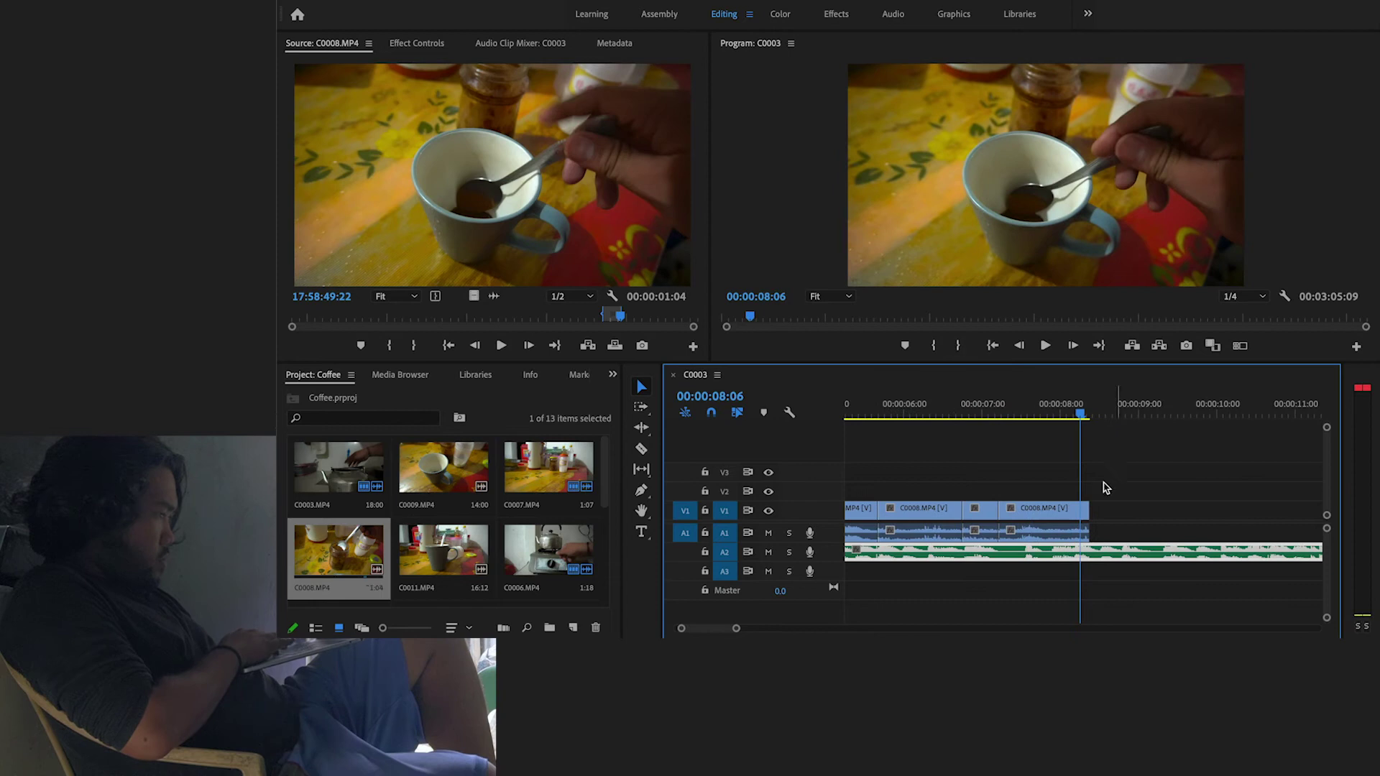
mouse_move(1014, 511)
left_mouse_down()
mouse_move(1039, 512)
mouse_move(1018, 511)
left_mouse_up()
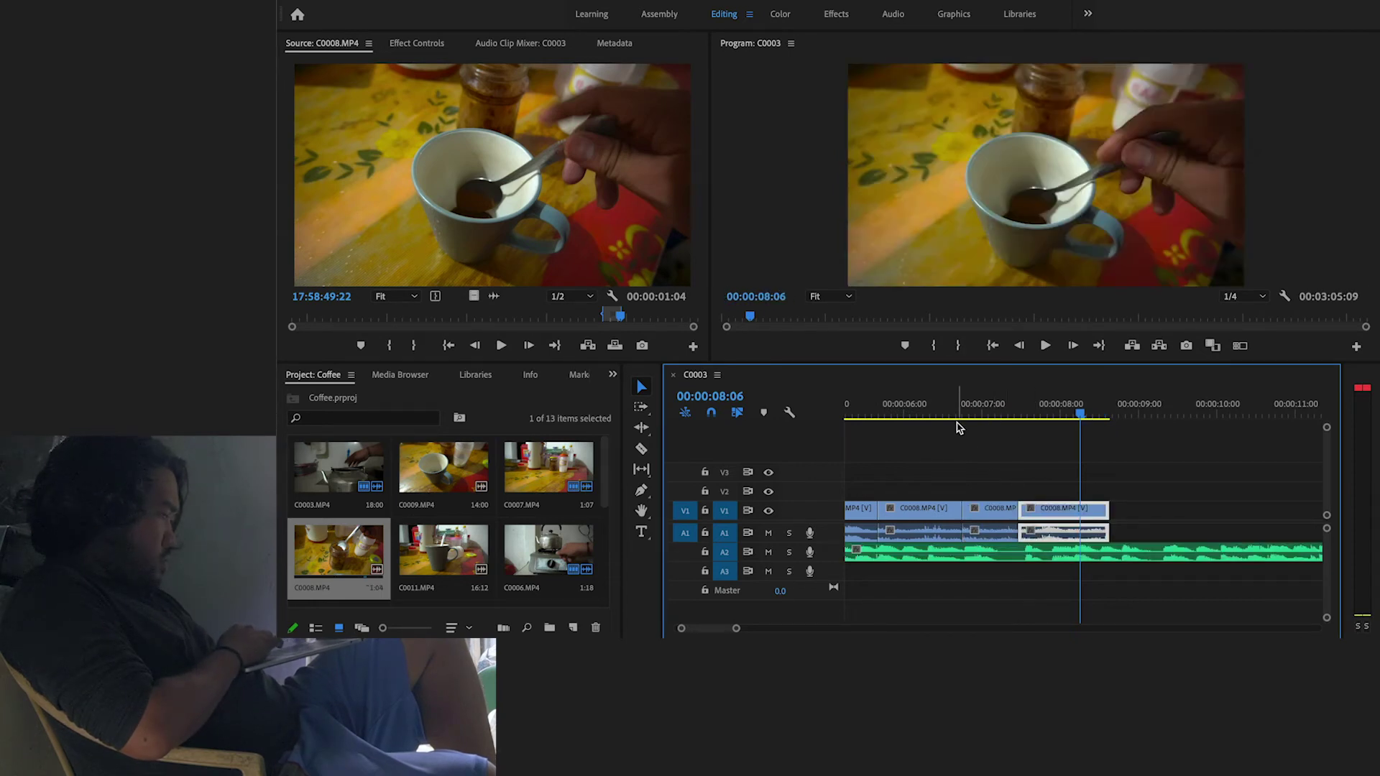
Replay the ending from about 7 seconds to check the shifted C0008 clip
left_click(935, 409)
key("space")
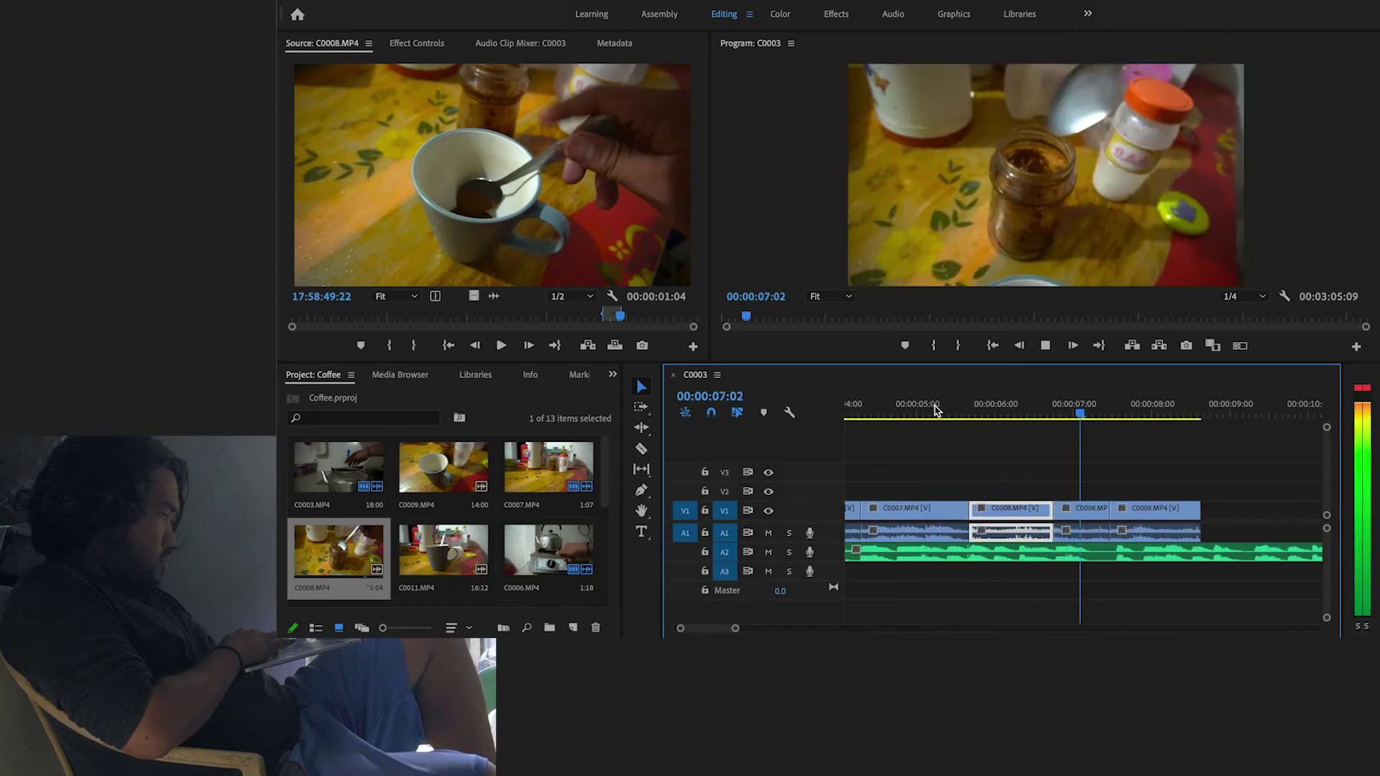
key("space")
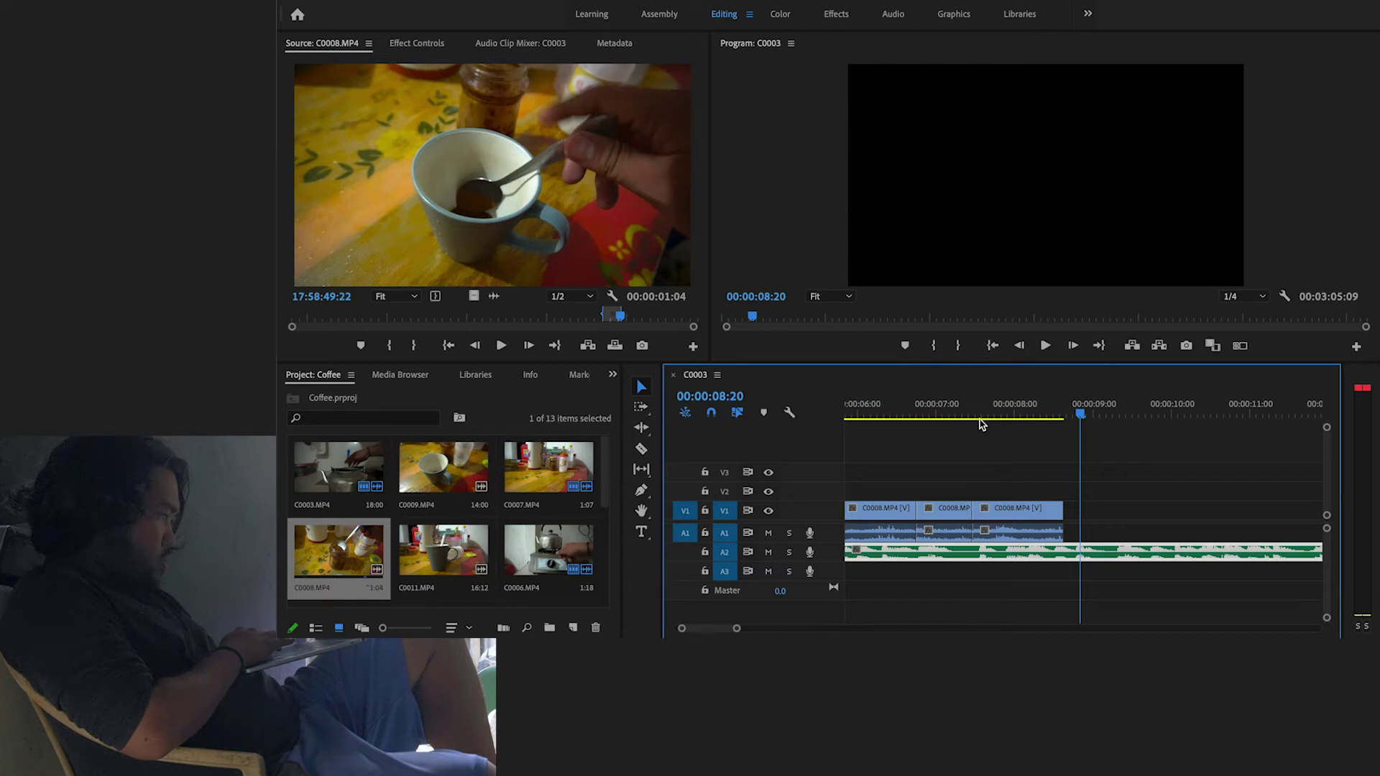
left_click(974, 417)
key("space")
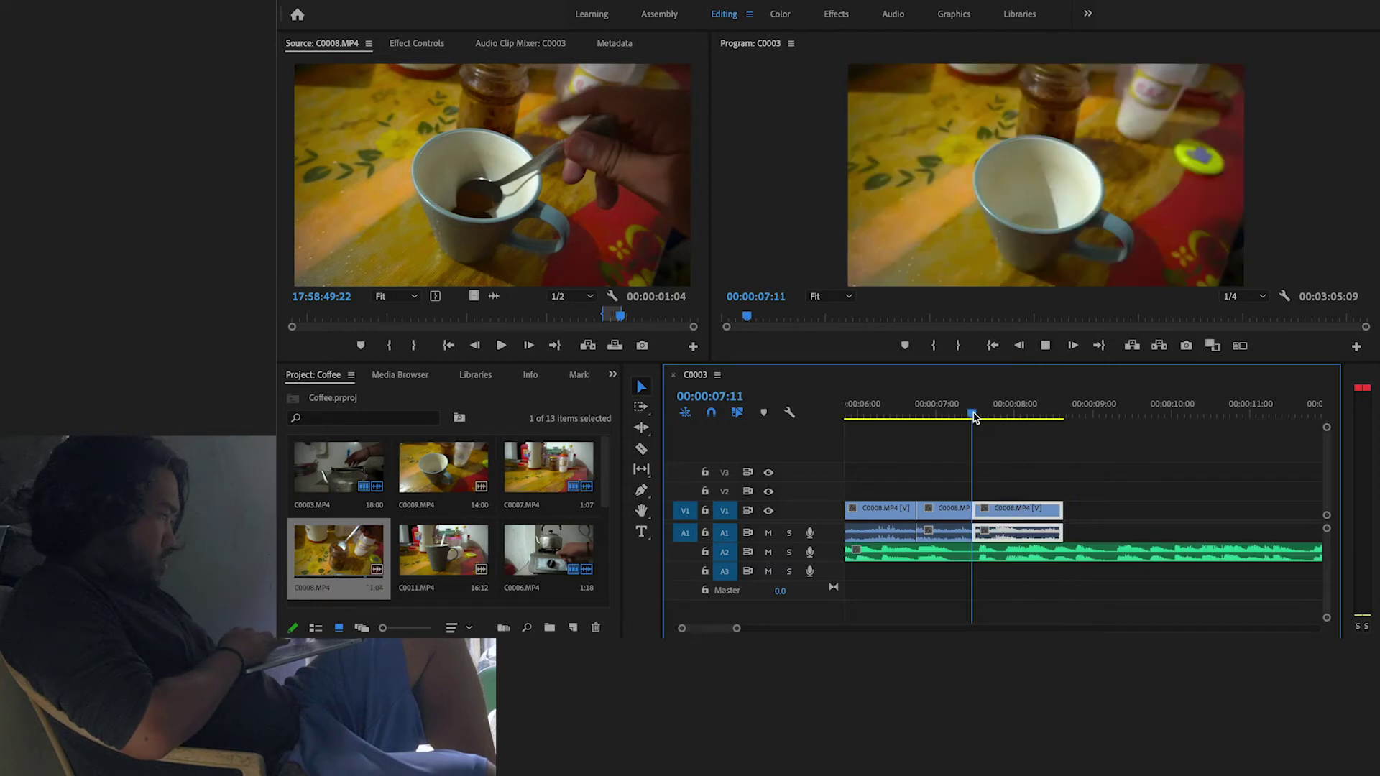
key("space")
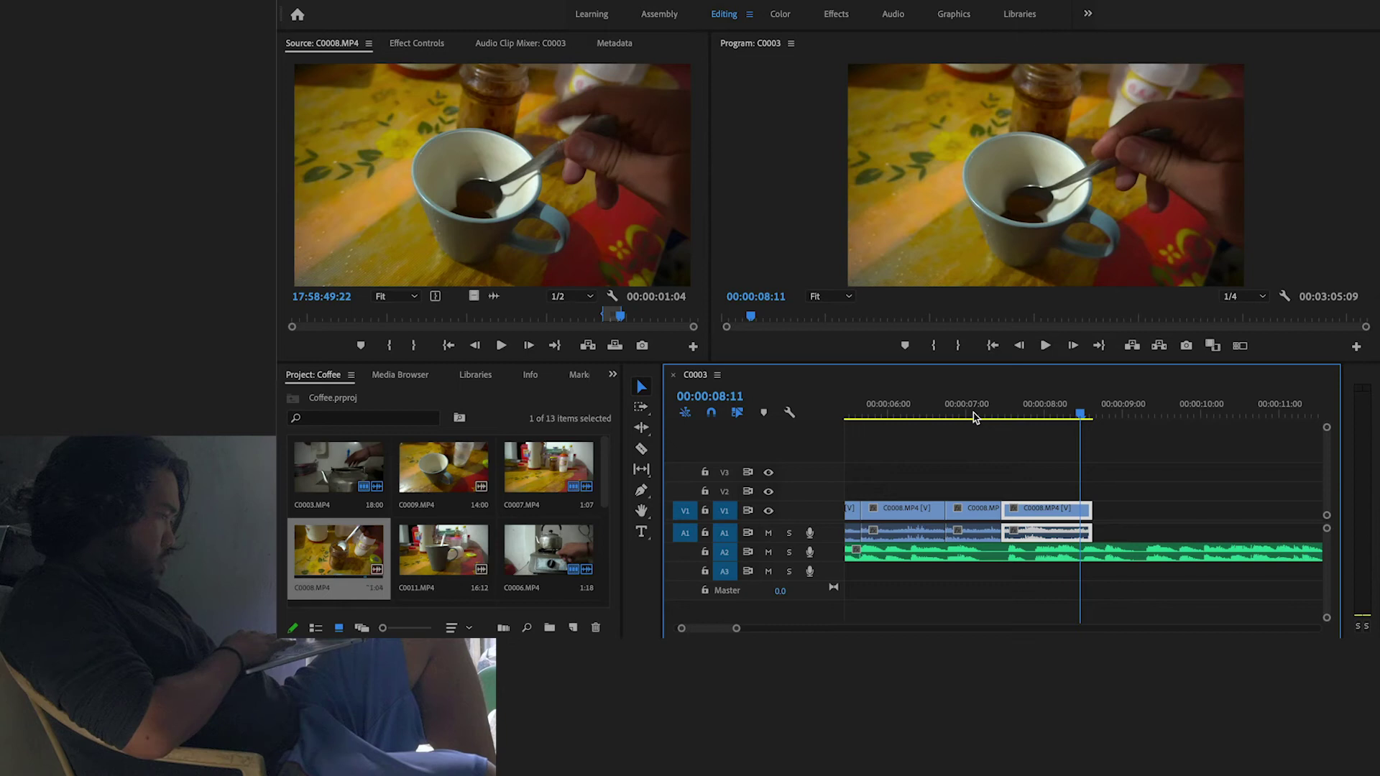
Trim two frames off the last C0008 clip's end and load C0009 for previewing
left_click_drag(1082, 417, 1028, 416)
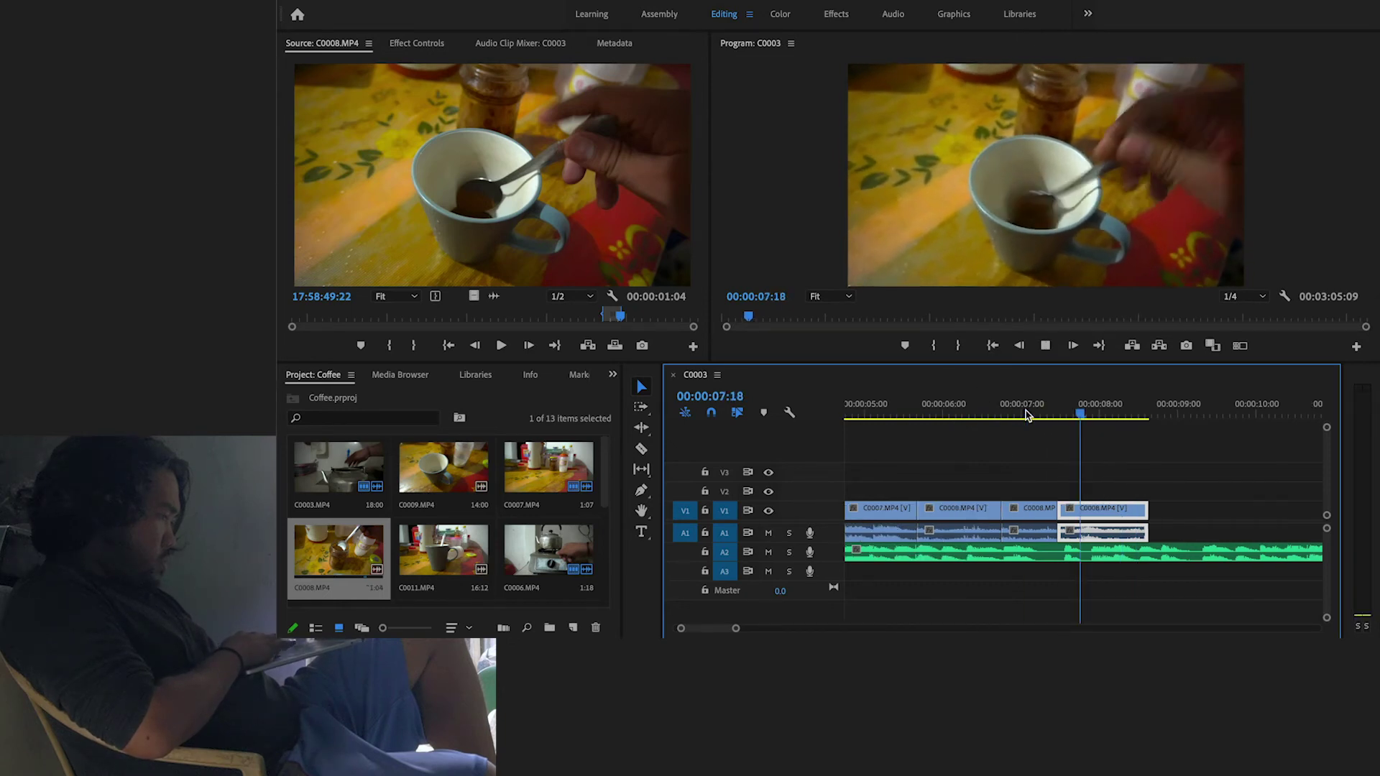
key("space")
key("space")
key("space")
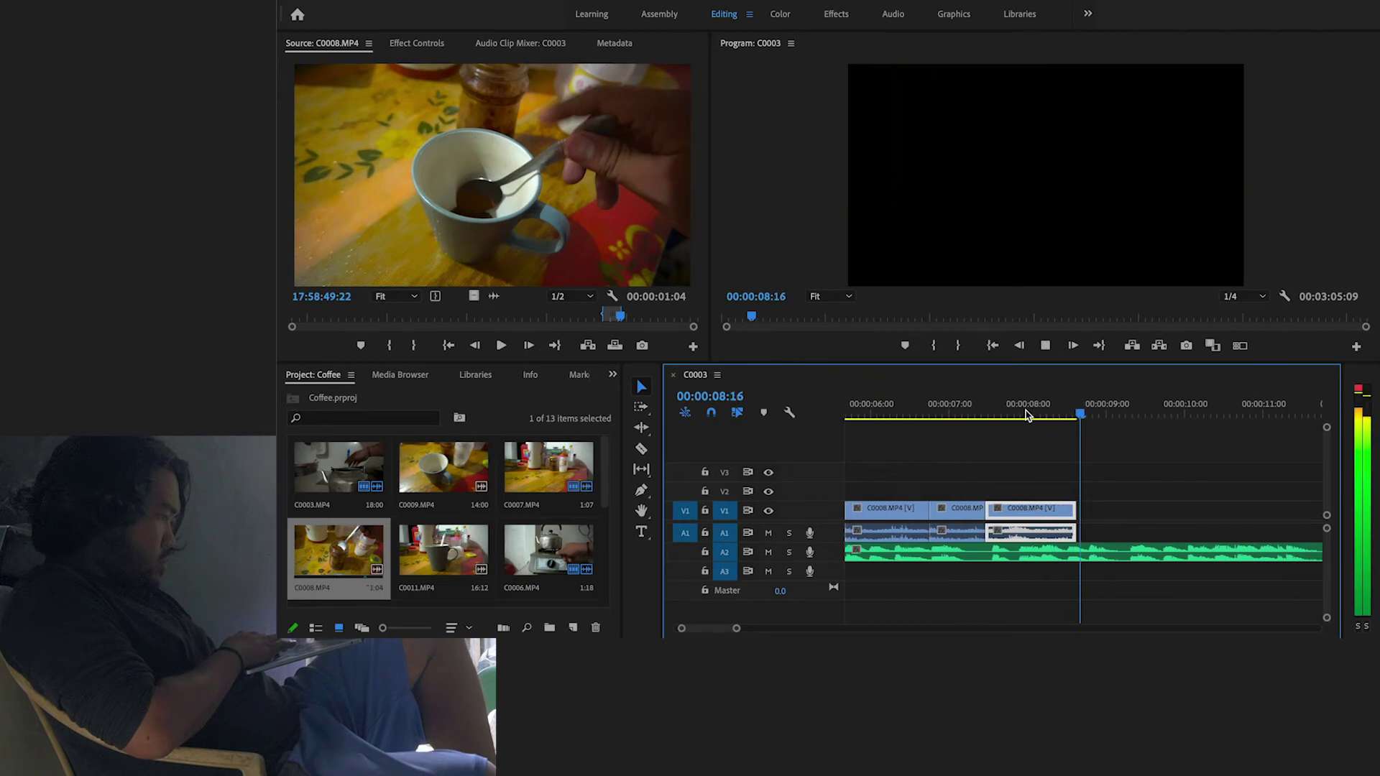
left_click_drag(1059, 509, 1046, 511)
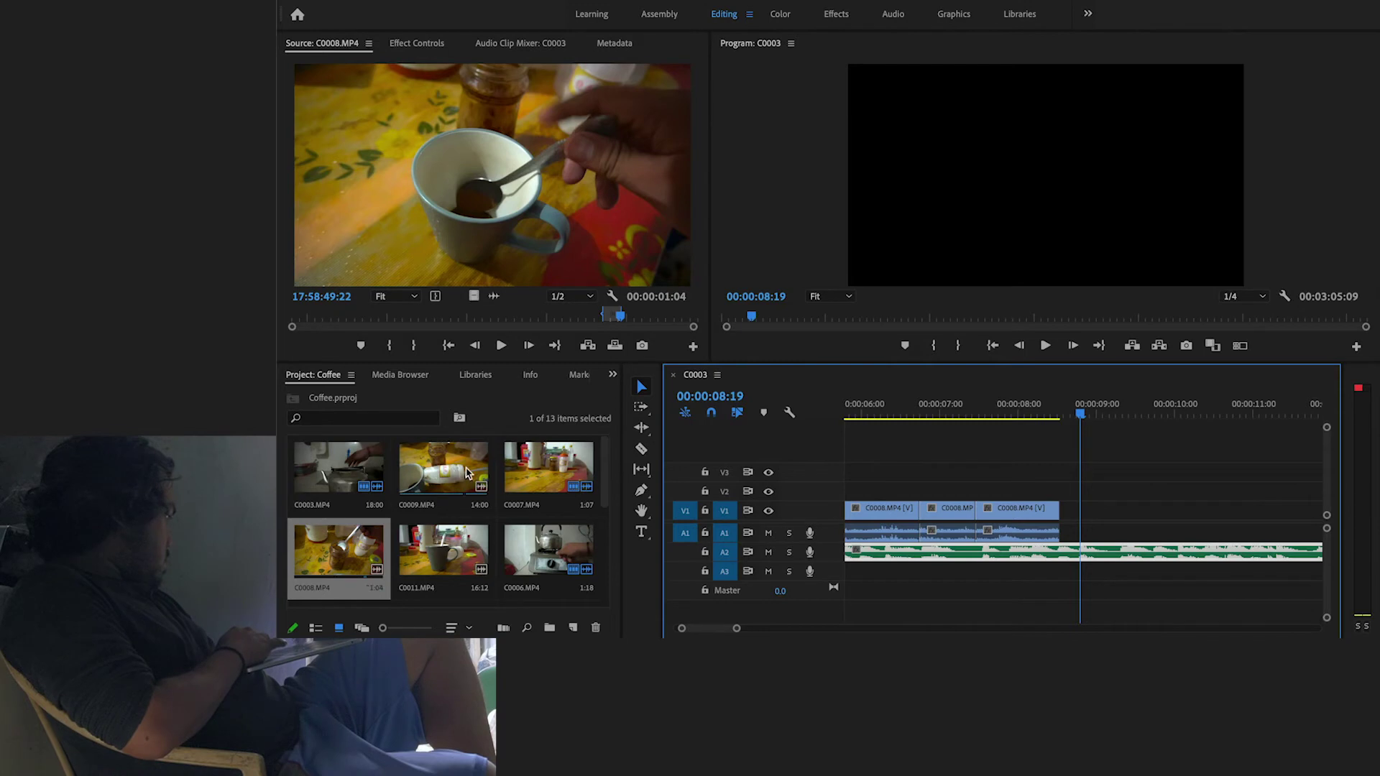
double_click(441, 475)
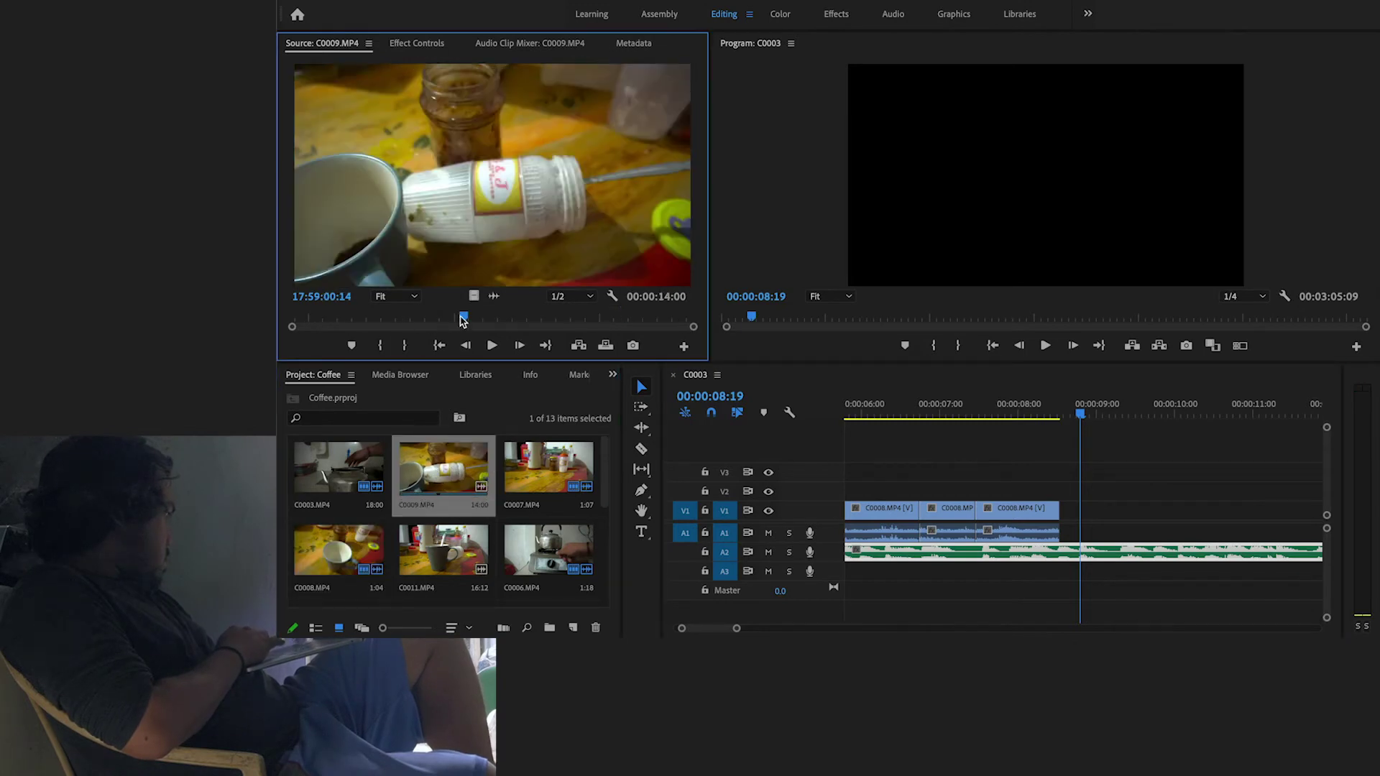
Mark a 00:00:01:07 section of C0009 around the bottle tipping and append it after the C0008 clips
left_click_drag(465, 319, 339, 312)
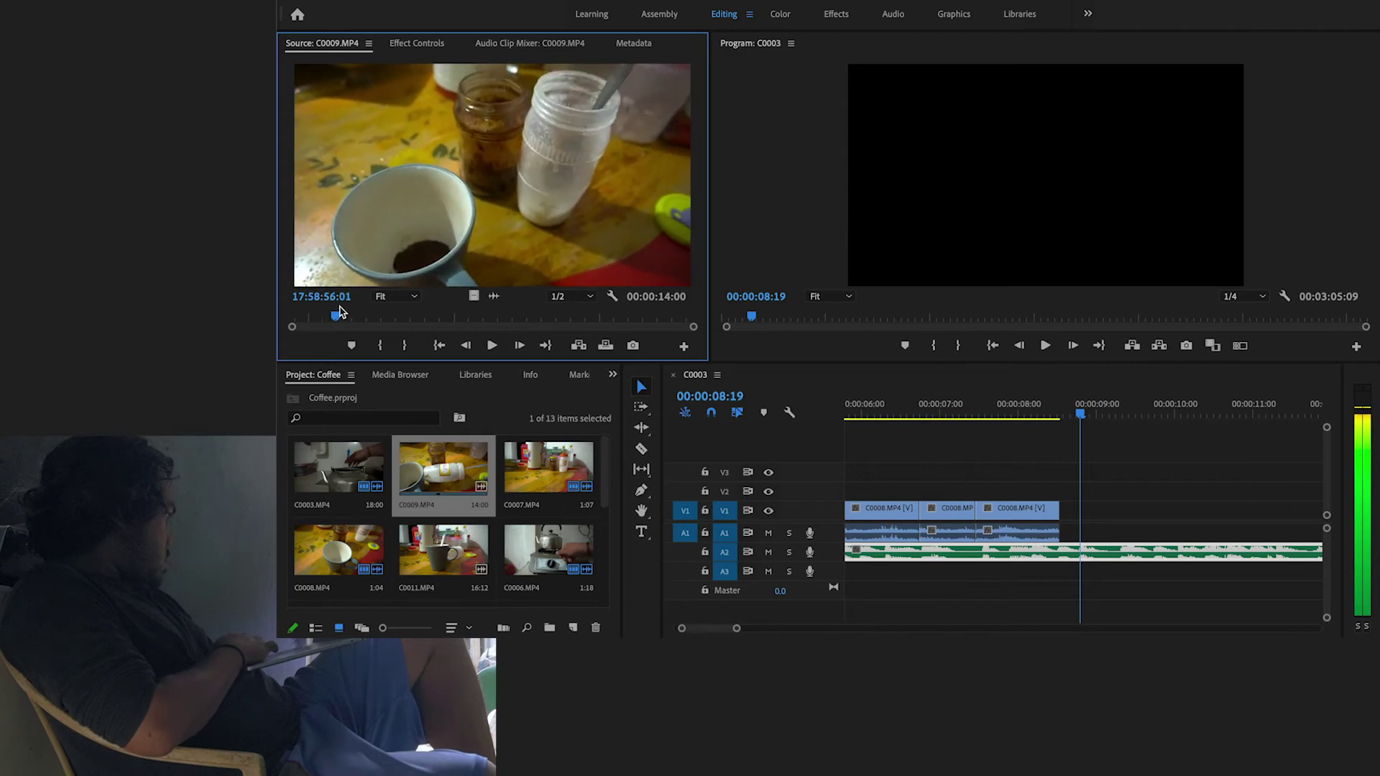
left_click_drag(339, 311, 560, 288)
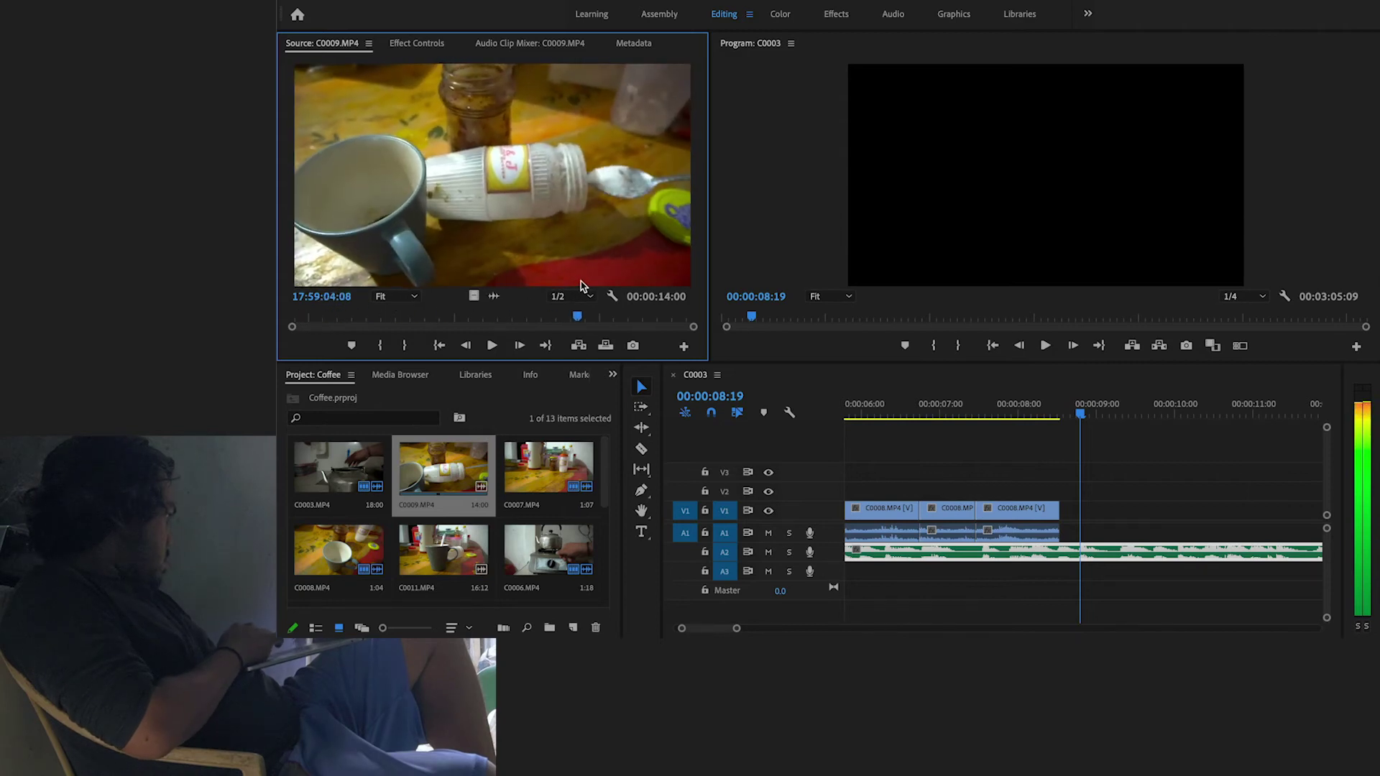
mouse_move(530, 300)
left_mouse_down()
mouse_move(460, 316)
mouse_move(564, 272)
left_mouse_up()
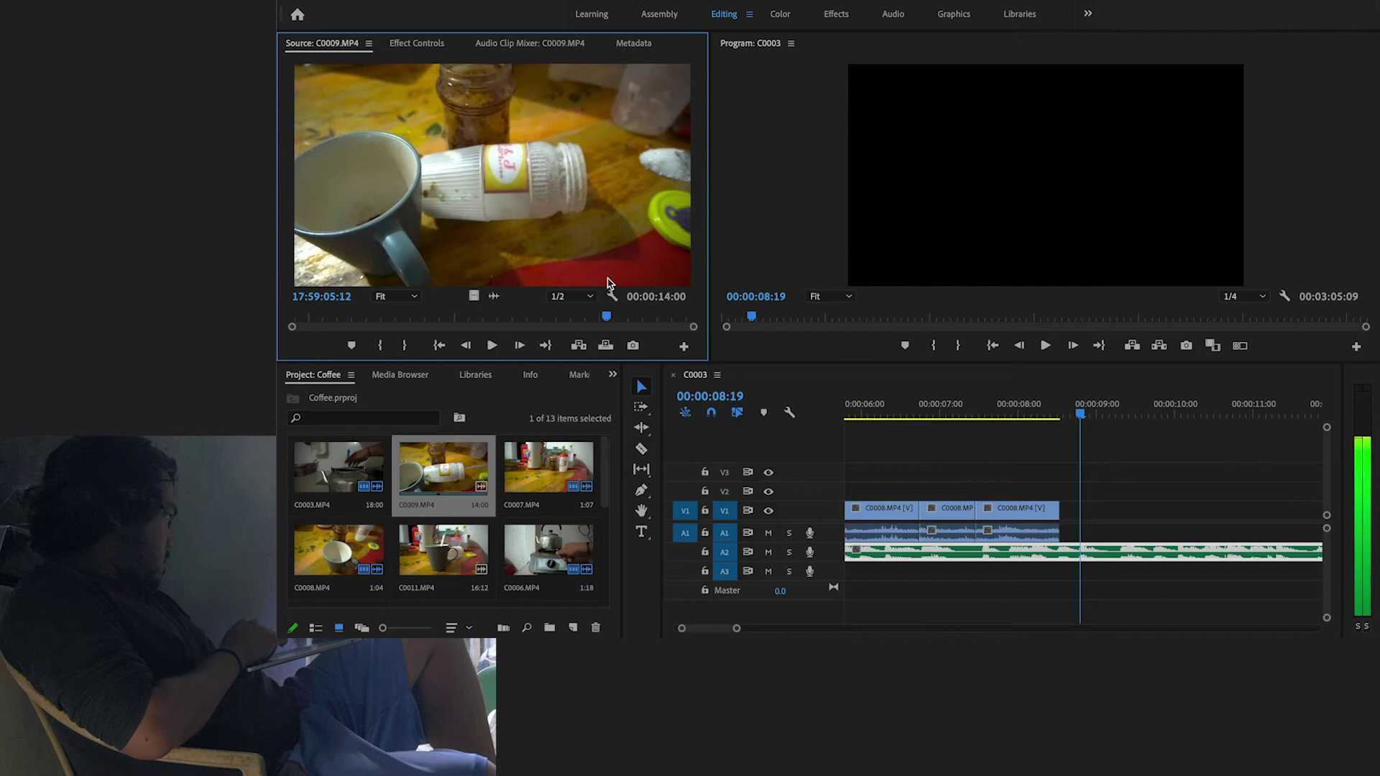
left_click_drag(541, 295, 613, 297)
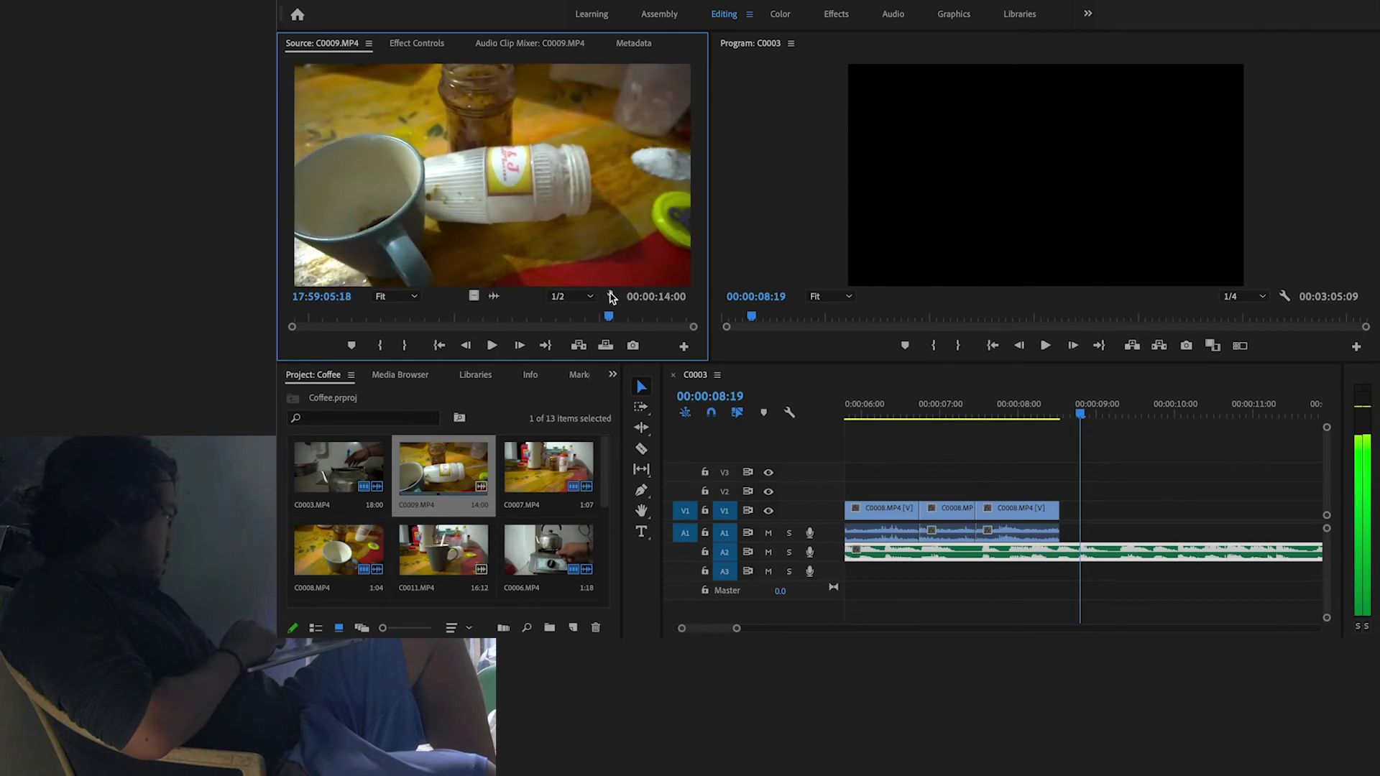
mouse_move(546, 310)
left_mouse_down()
mouse_move(391, 313)
mouse_move(566, 293)
mouse_move(642, 301)
left_mouse_up()
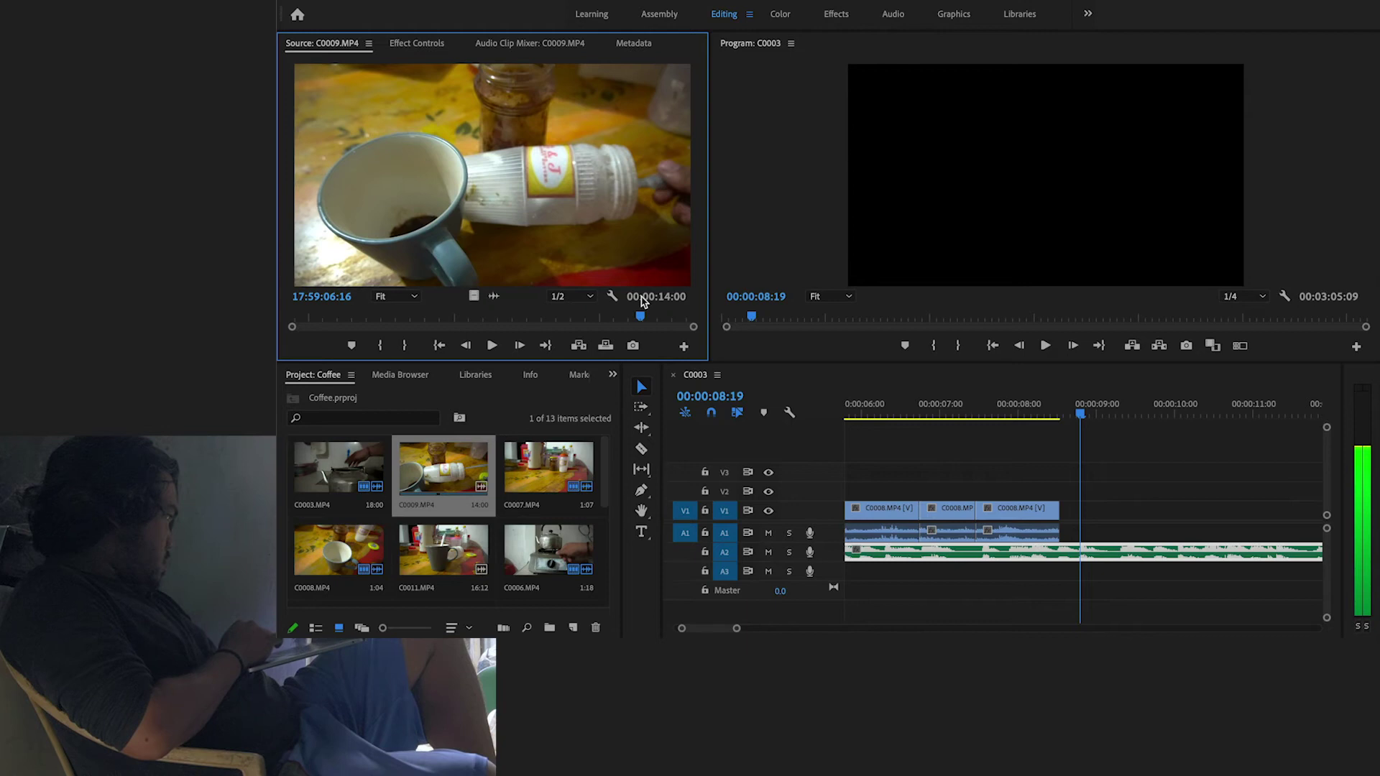
key("i")
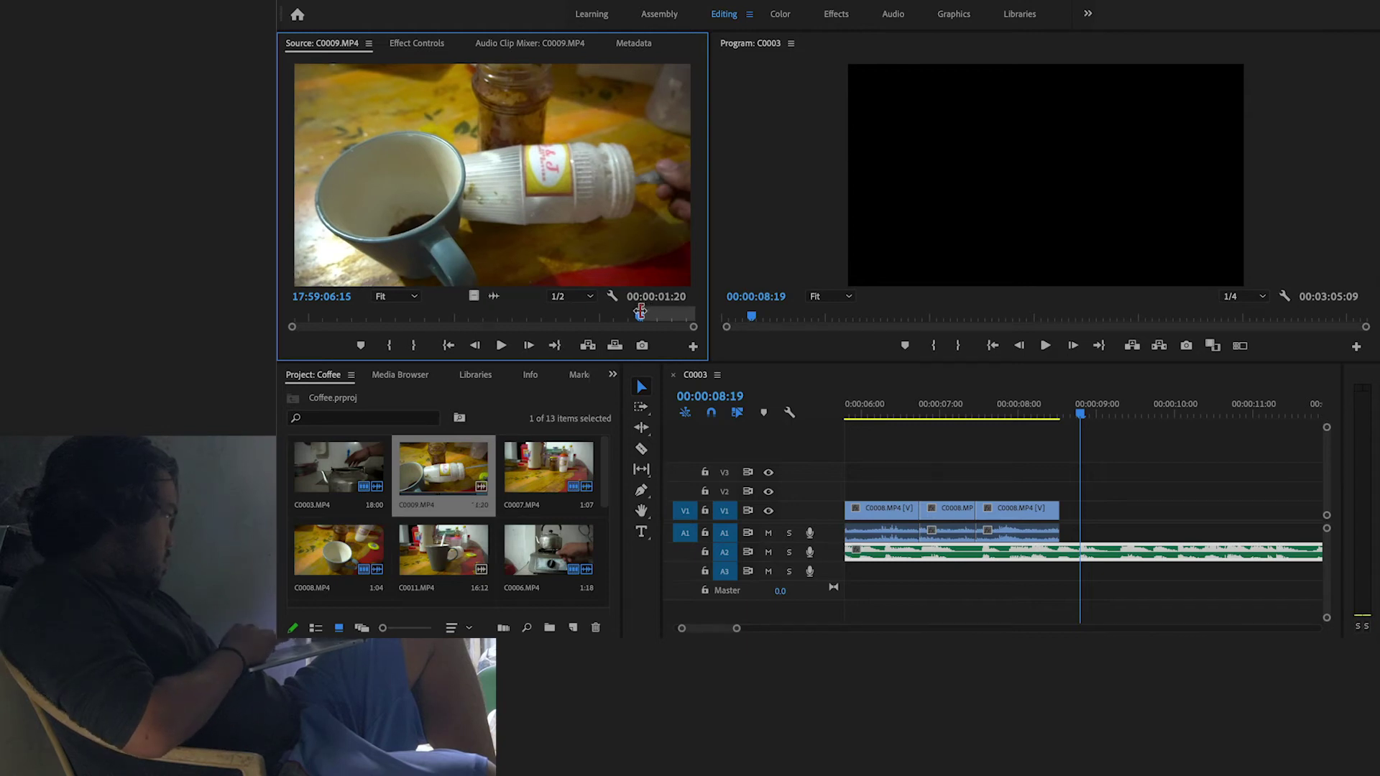
key("o")
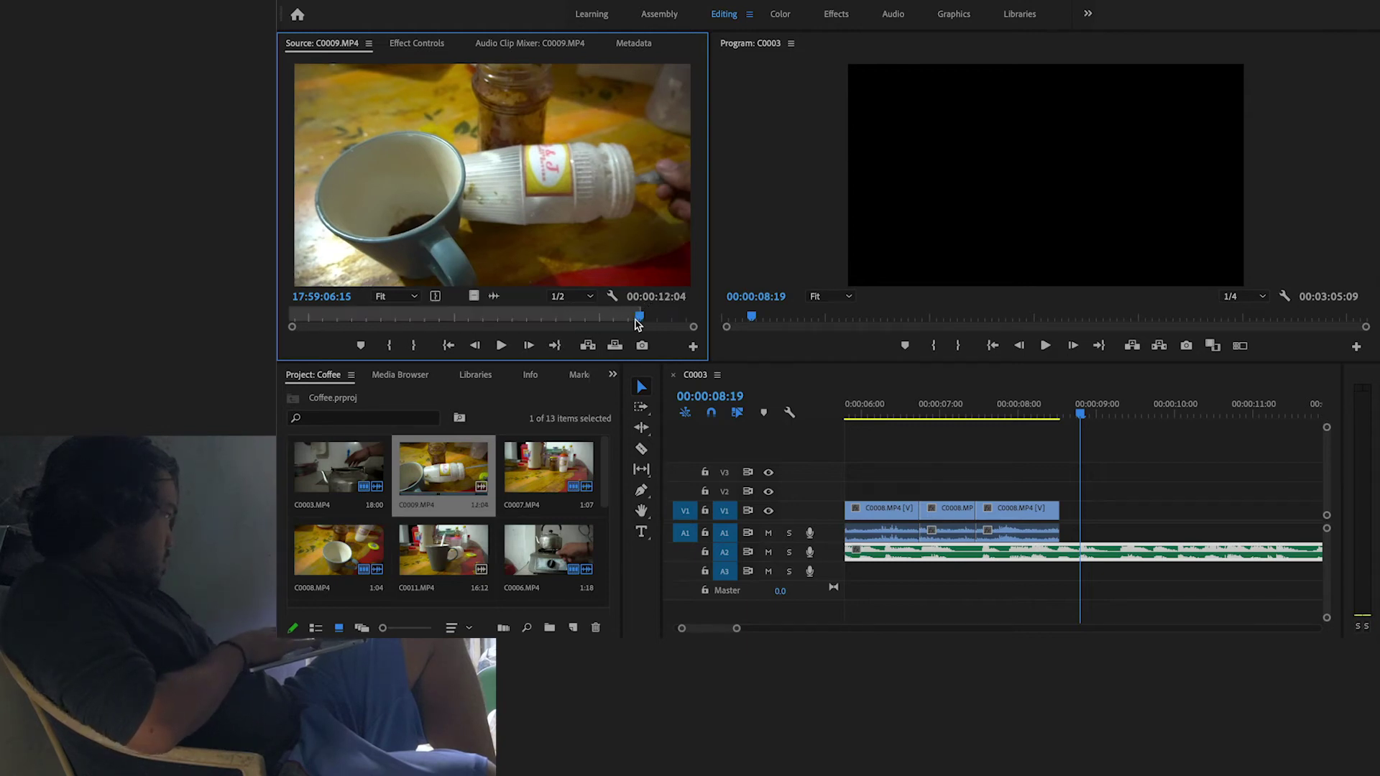
left_click_drag(635, 321, 603, 318)
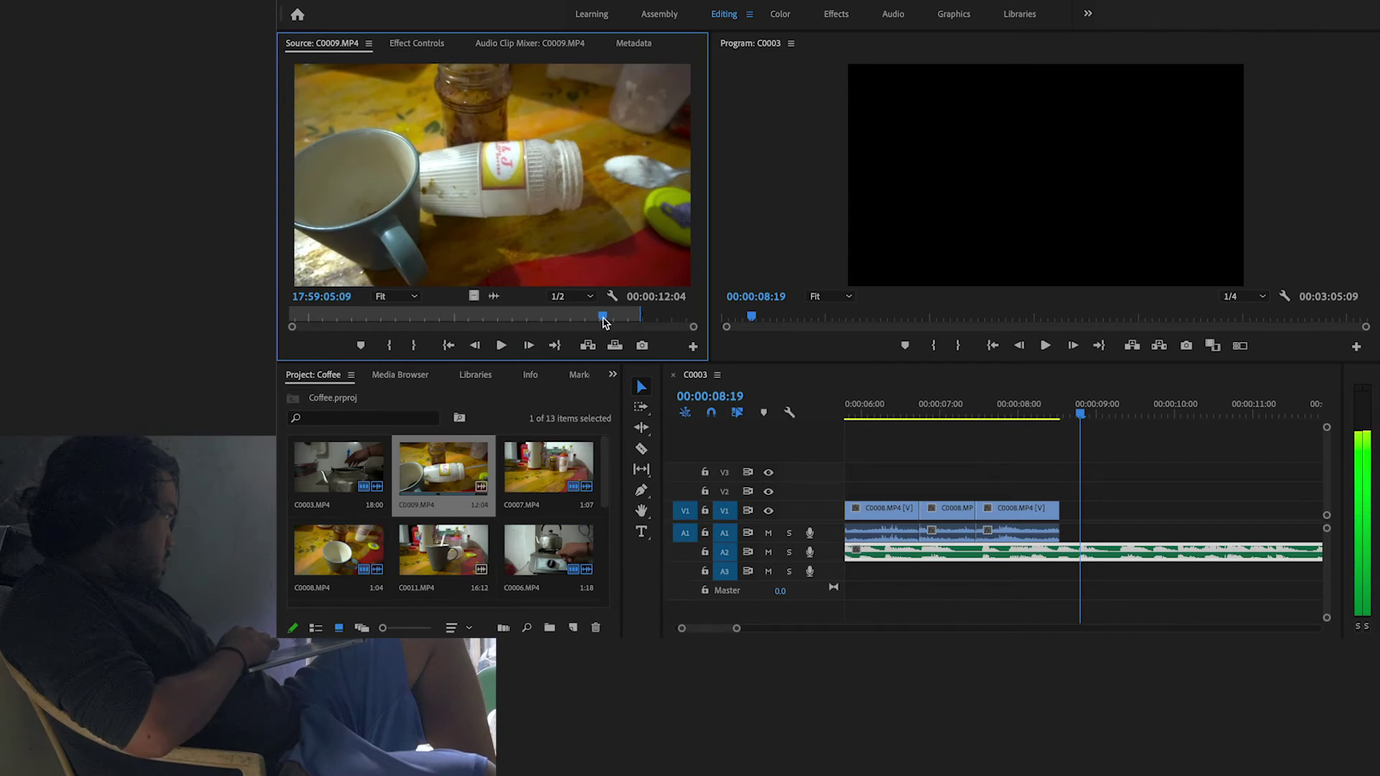
key("i")
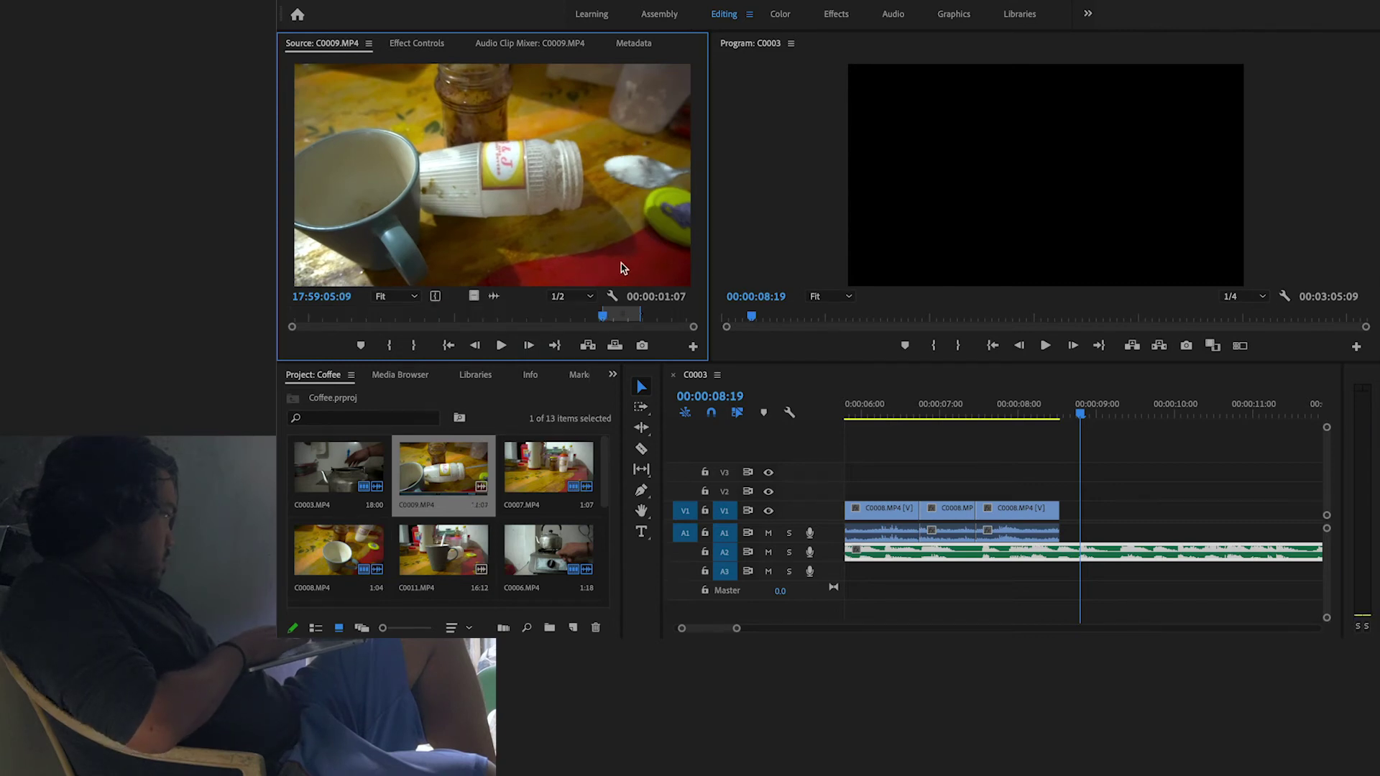
left_click_drag(622, 268, 1102, 517)
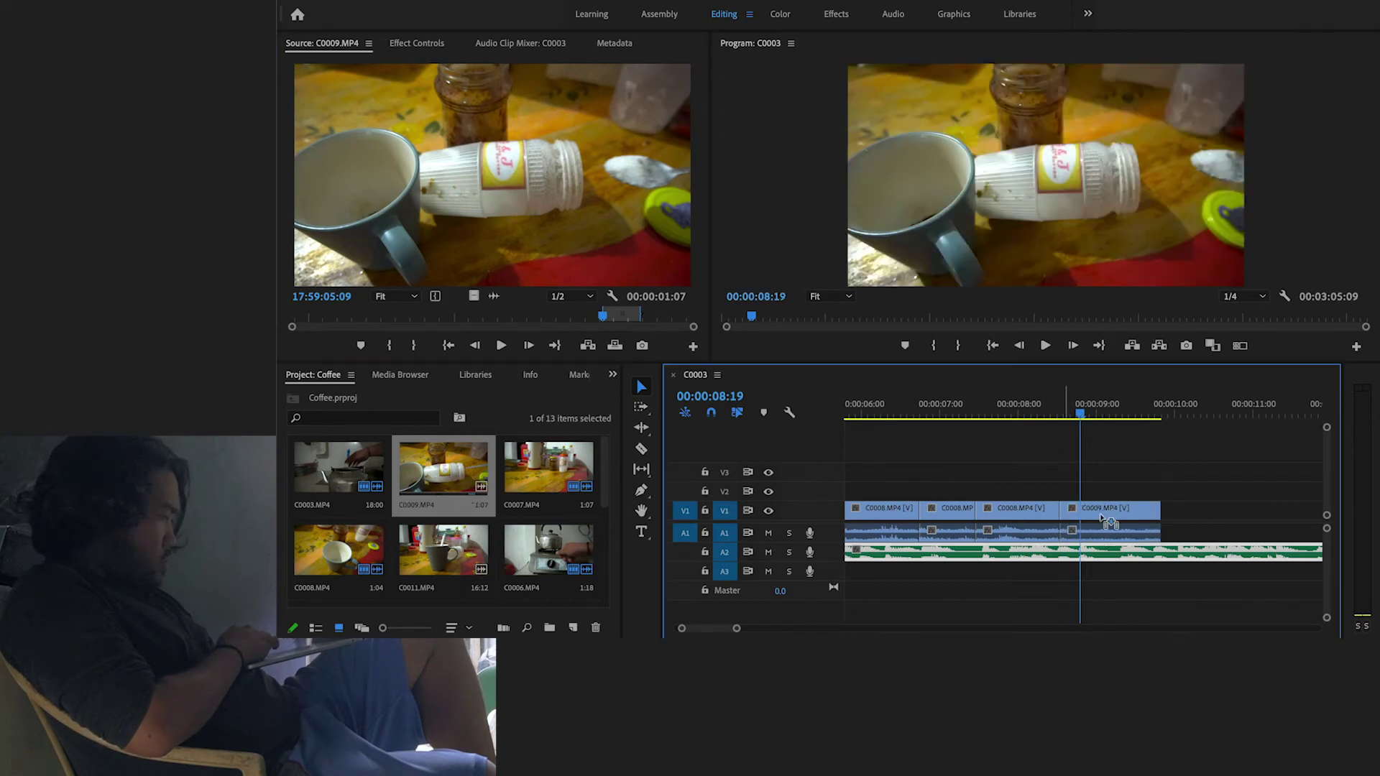
Set the C0009 clip to Reverse Speed at -100% and render a preview of it
right_click(1102, 517)
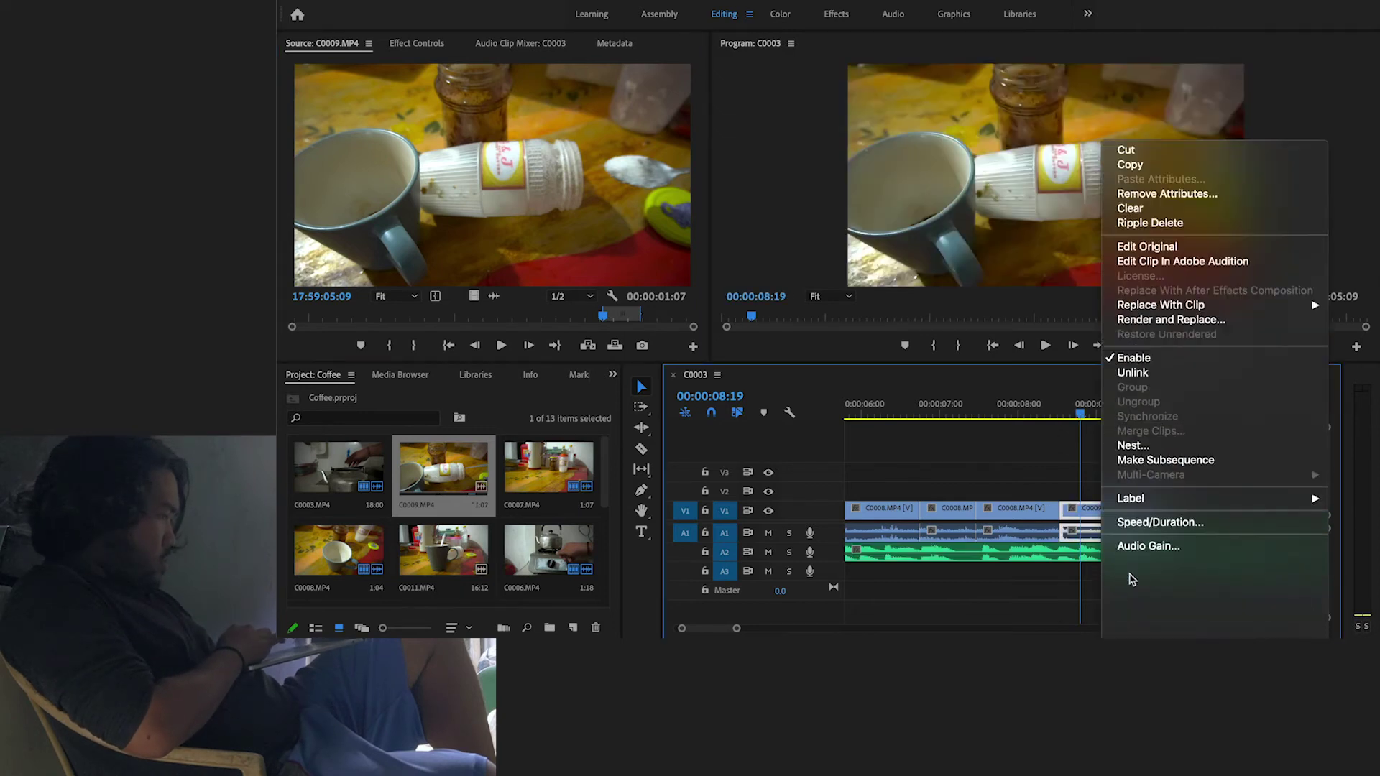
mouse_move(1131, 578)
left_click(1155, 449)
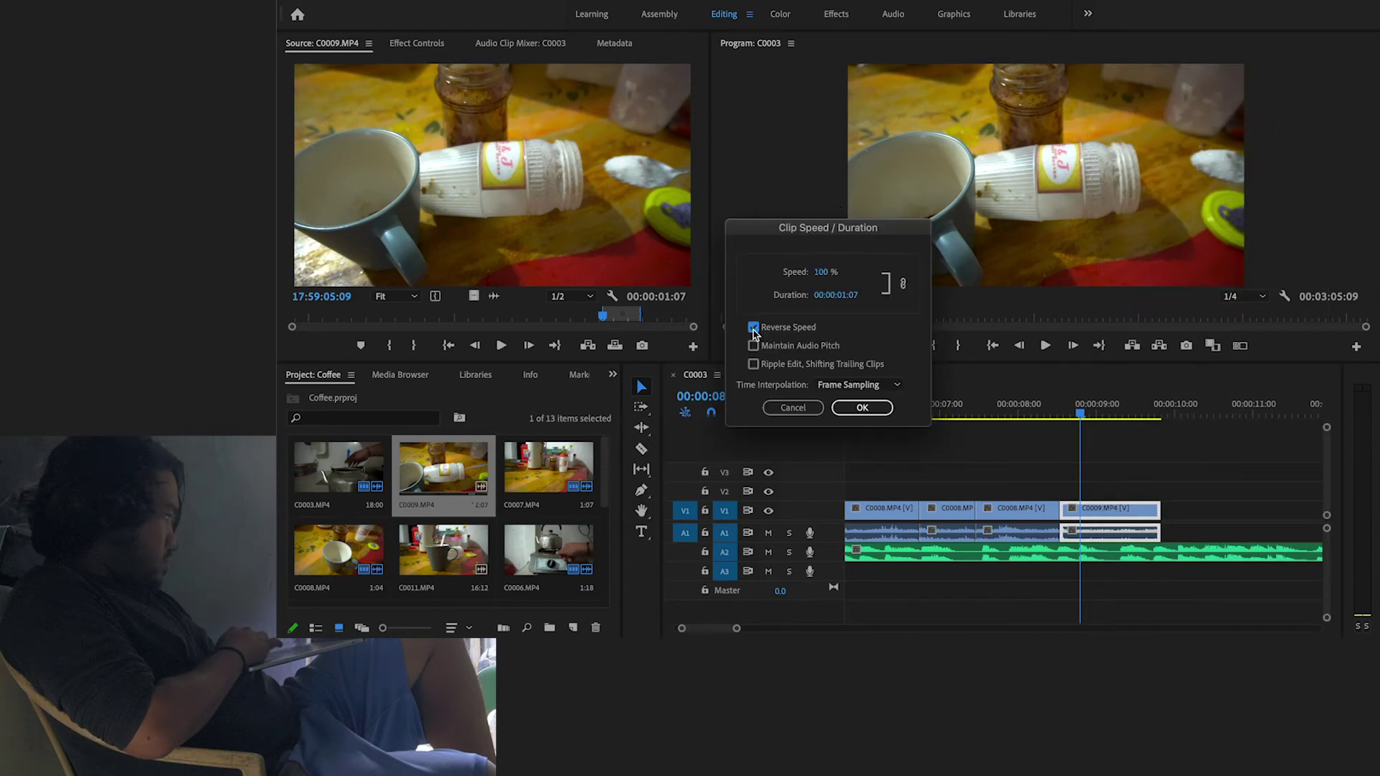
left_click(861, 407)
left_click(1014, 413)
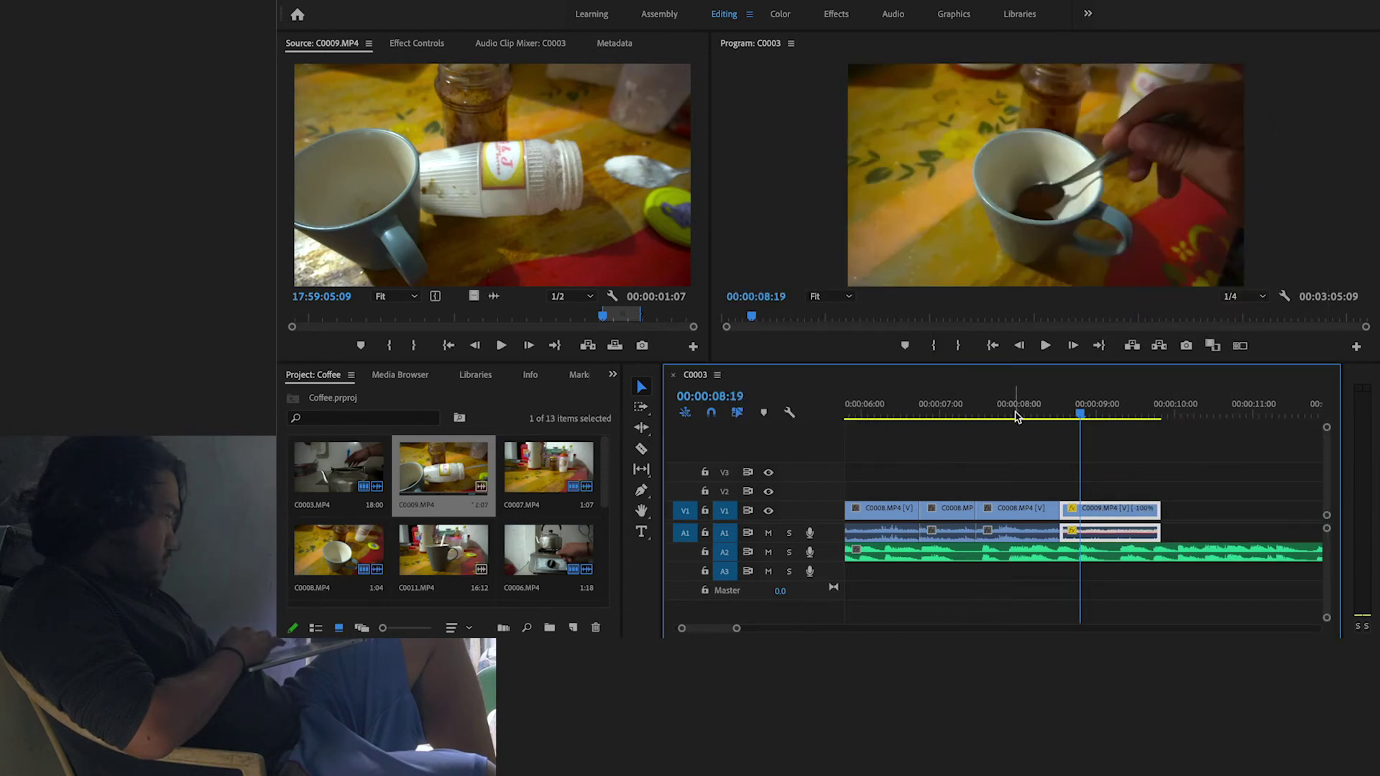
key("Return")
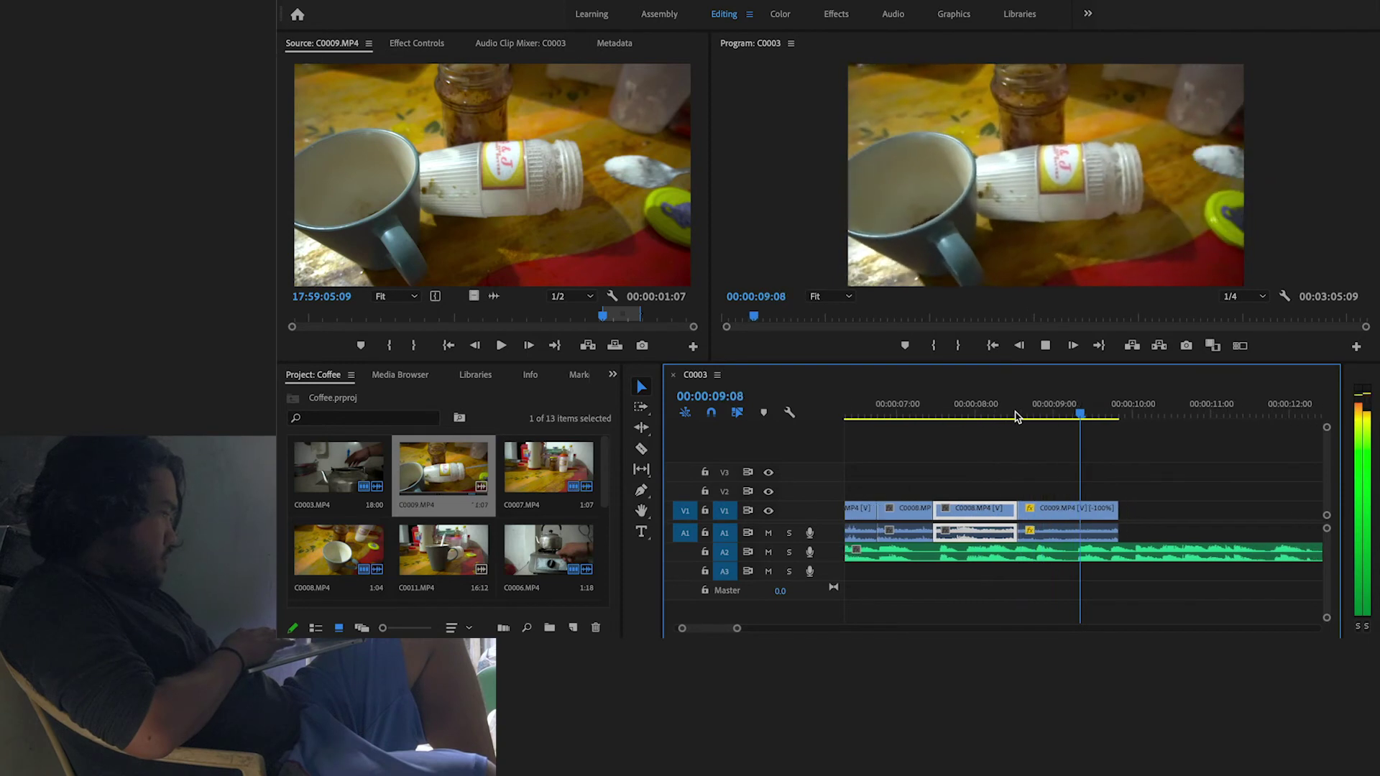
key("space")
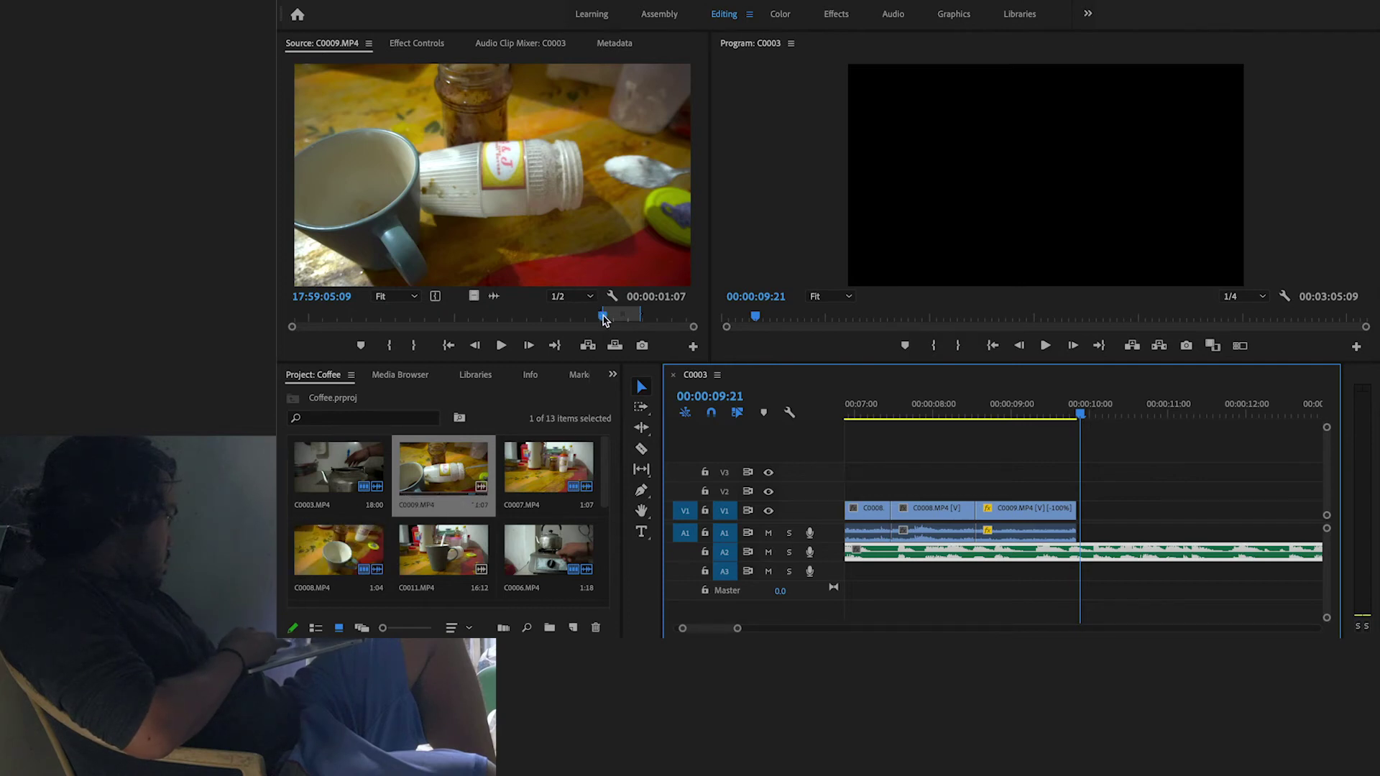
left_click_drag(602, 318, 432, 321)
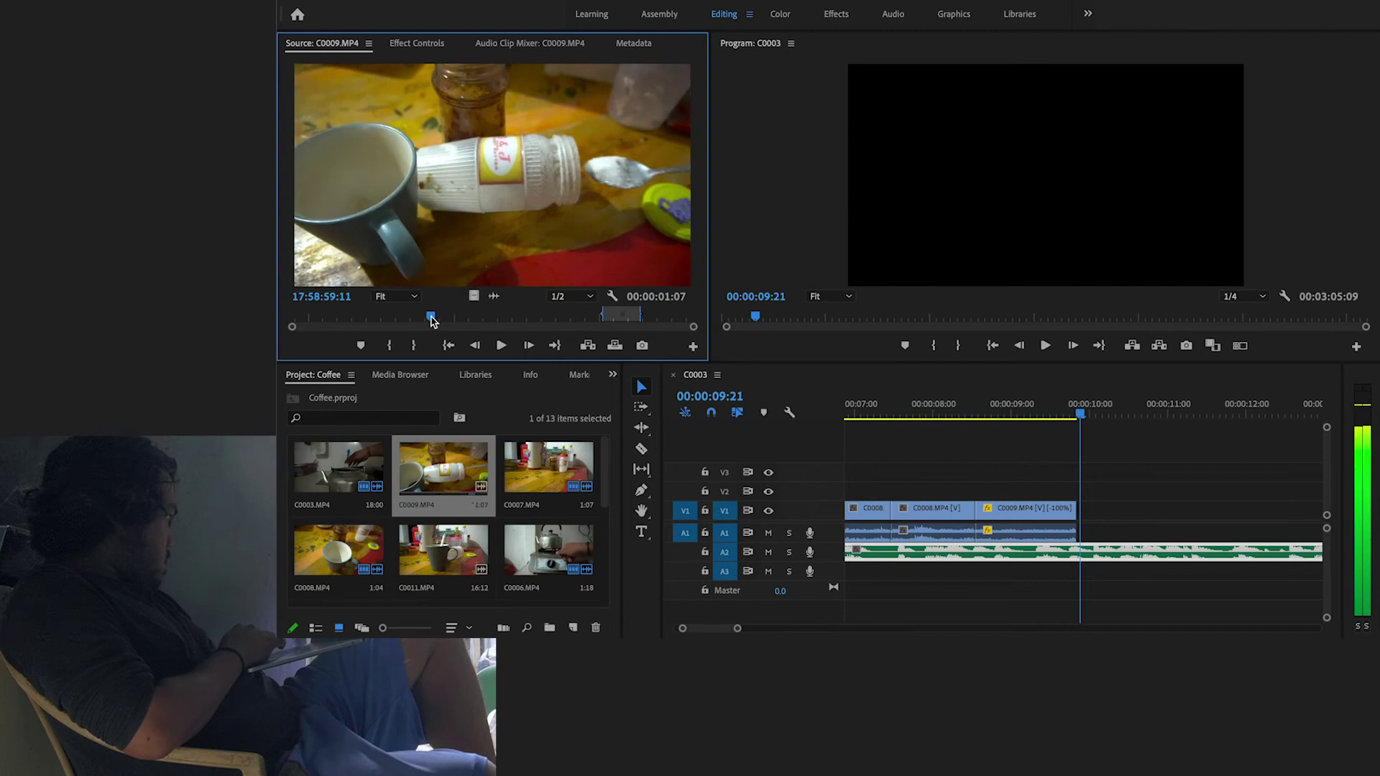
left_click_drag(432, 322, 309, 318)
scroll(423, 481, "down", 3)
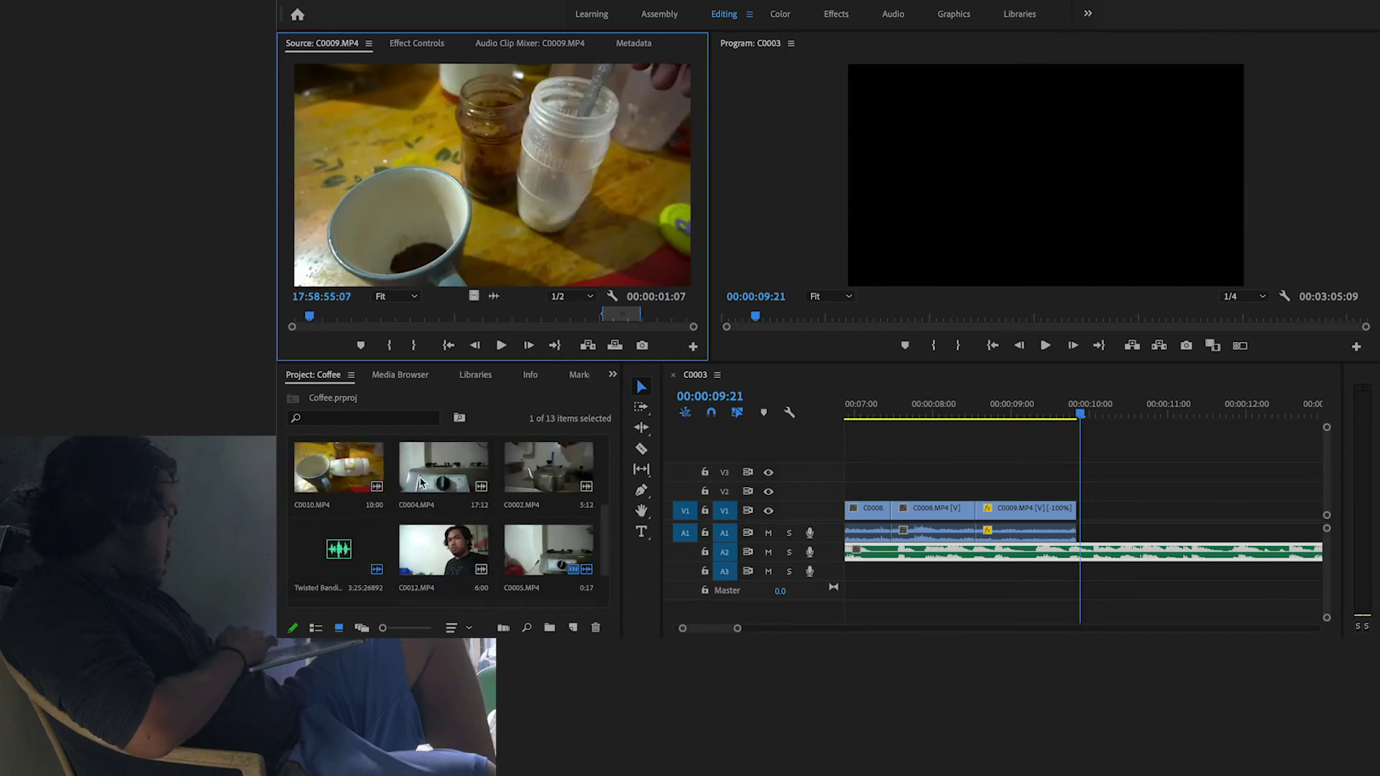
scroll(460, 507, "down", 1)
scroll(472, 518, "up", 3)
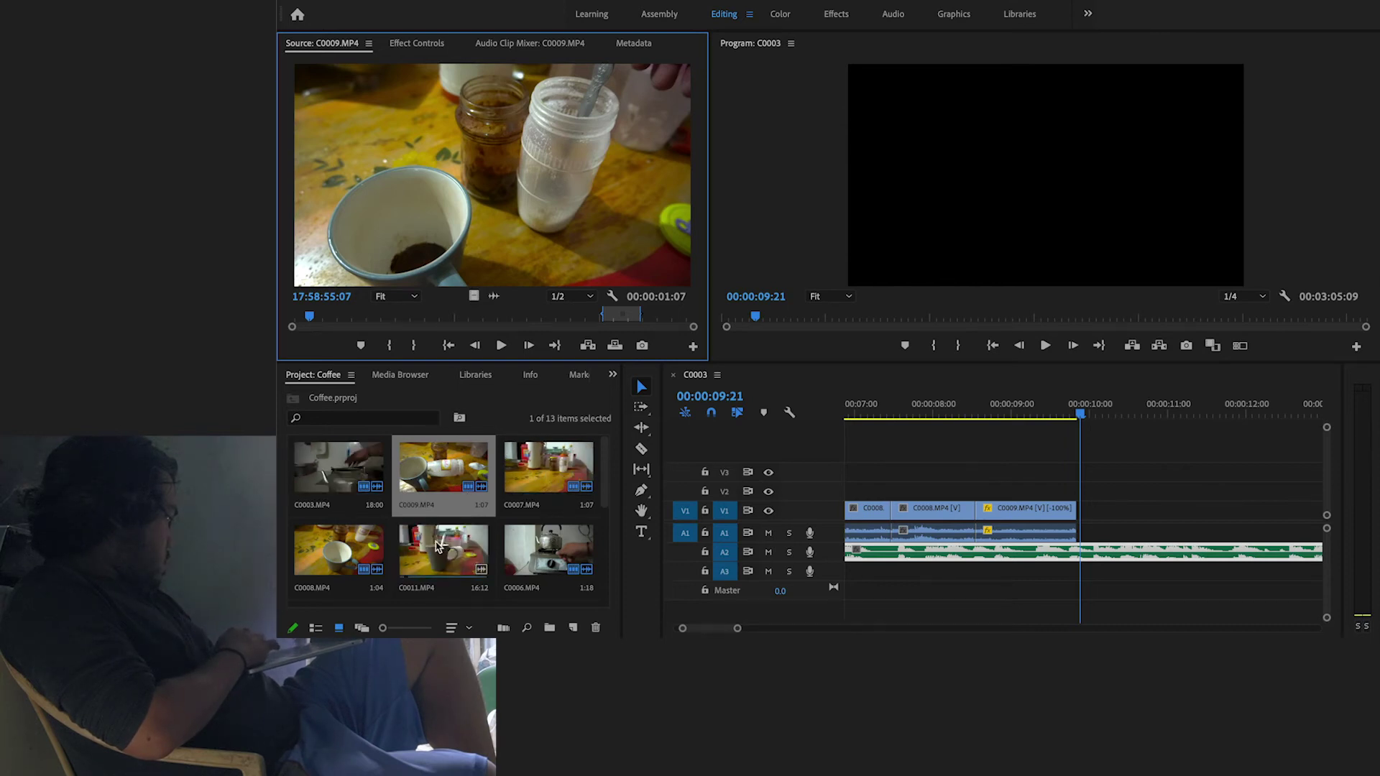
scroll(436, 546, "down", 2)
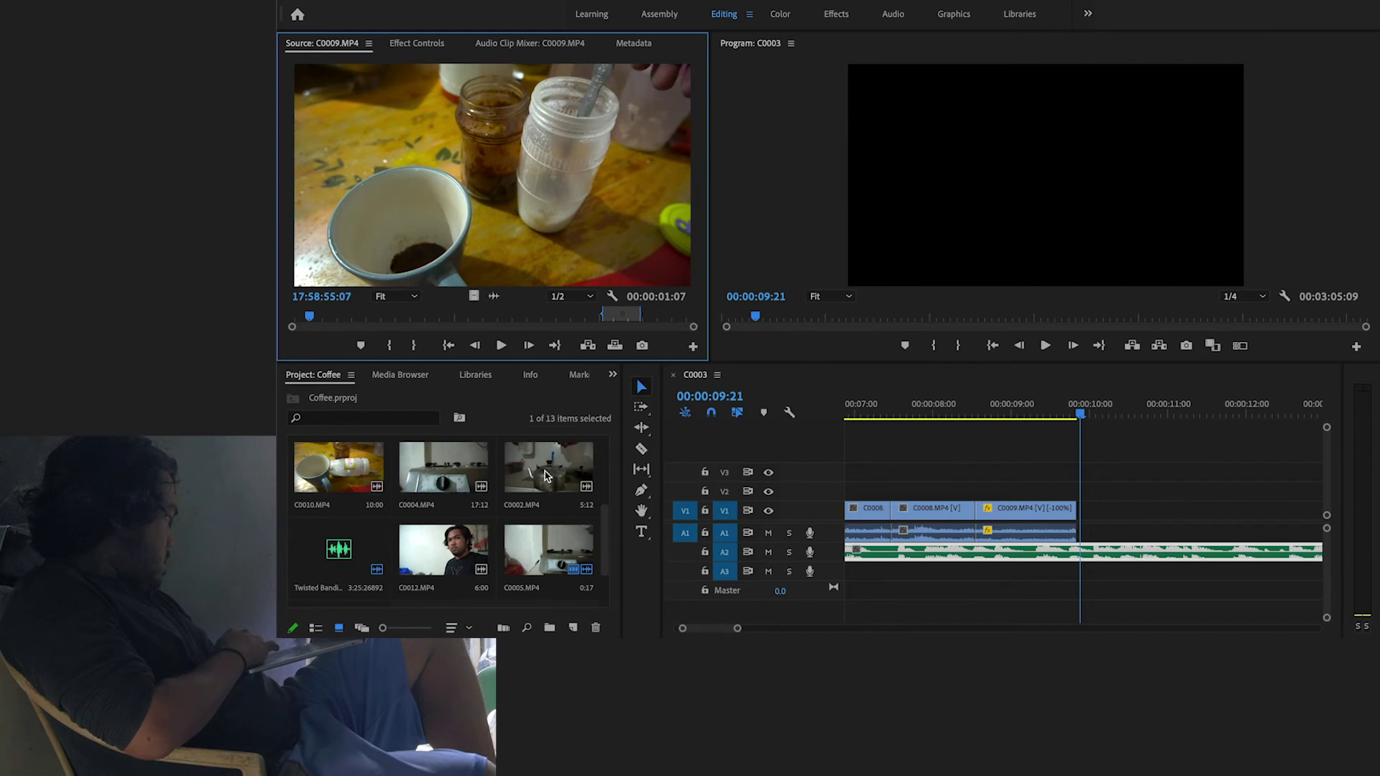
scroll(547, 476, "up", 2)
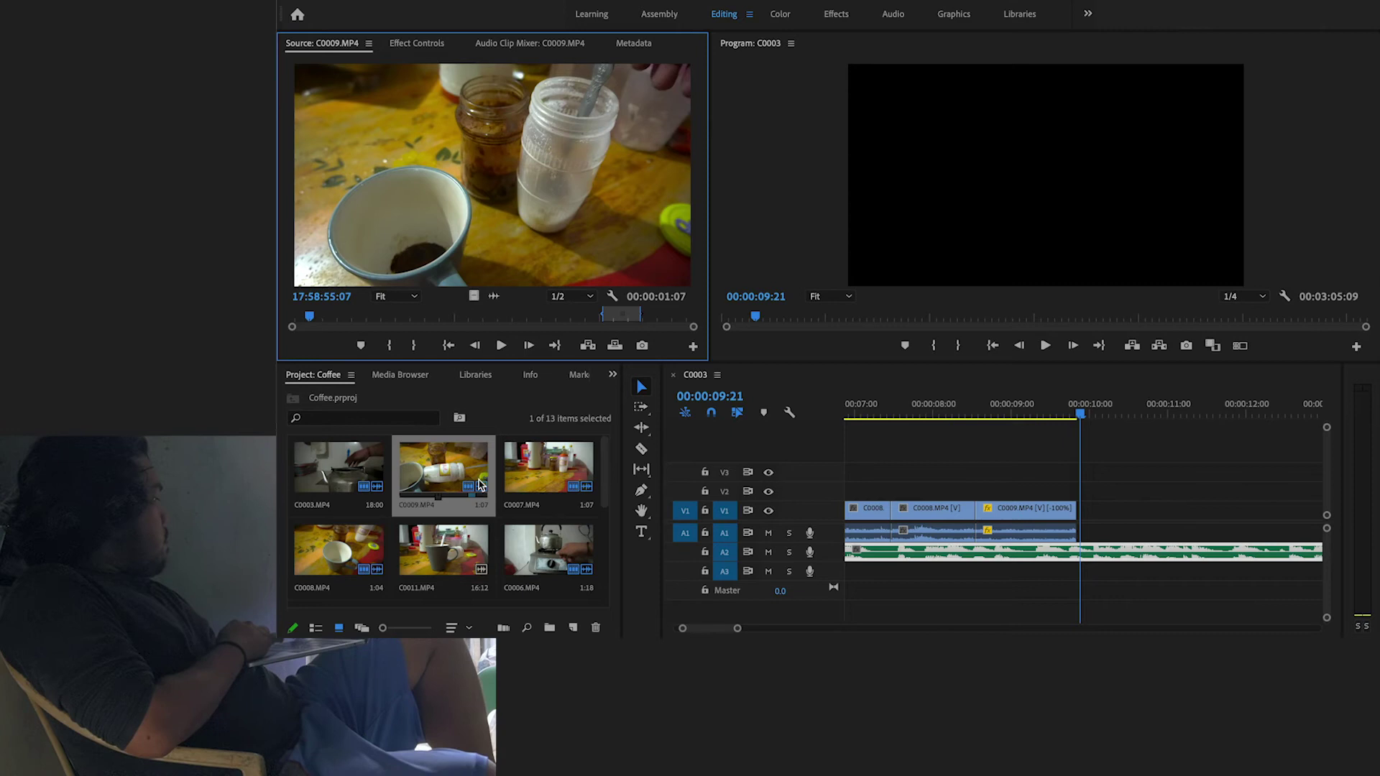
Load C0011 and mark its In point just before the water starts pouring
double_click(449, 557)
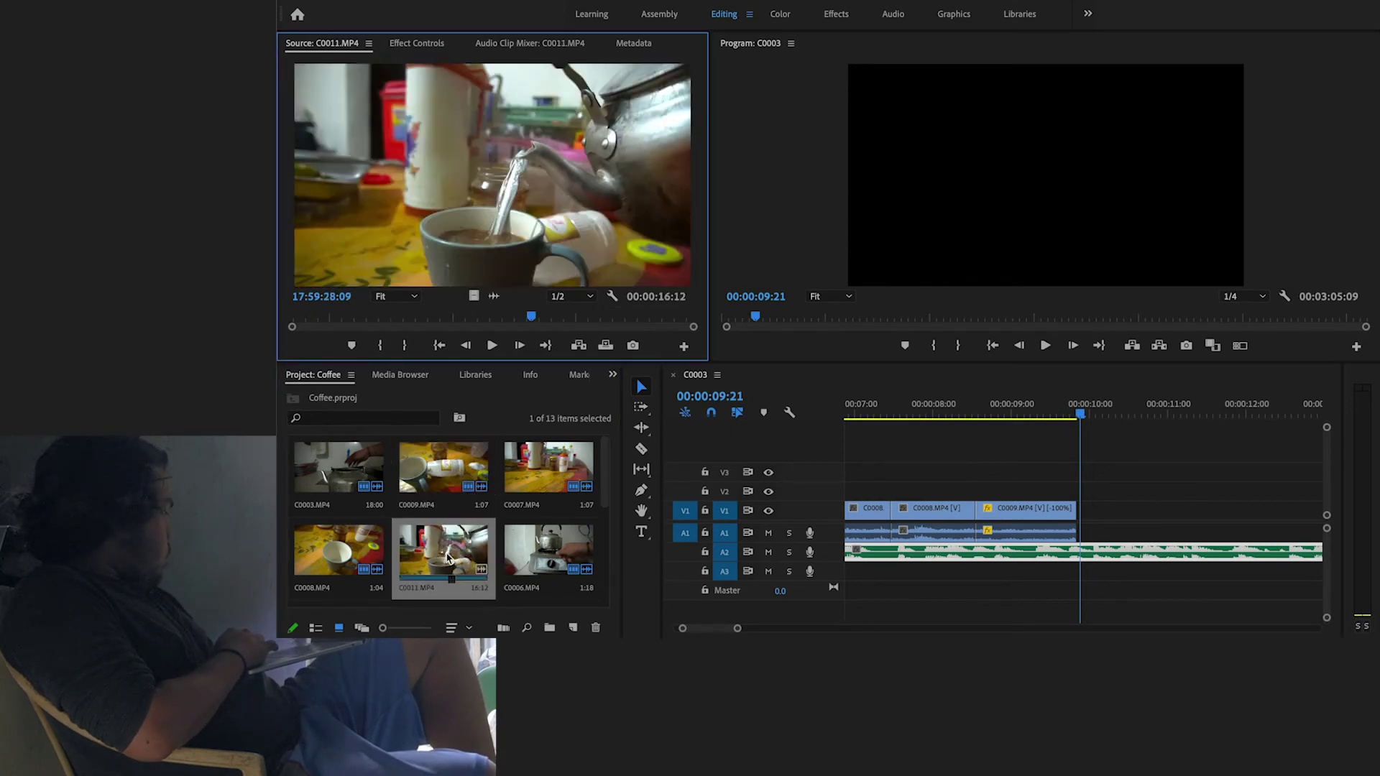
left_click_drag(533, 319, 362, 327)
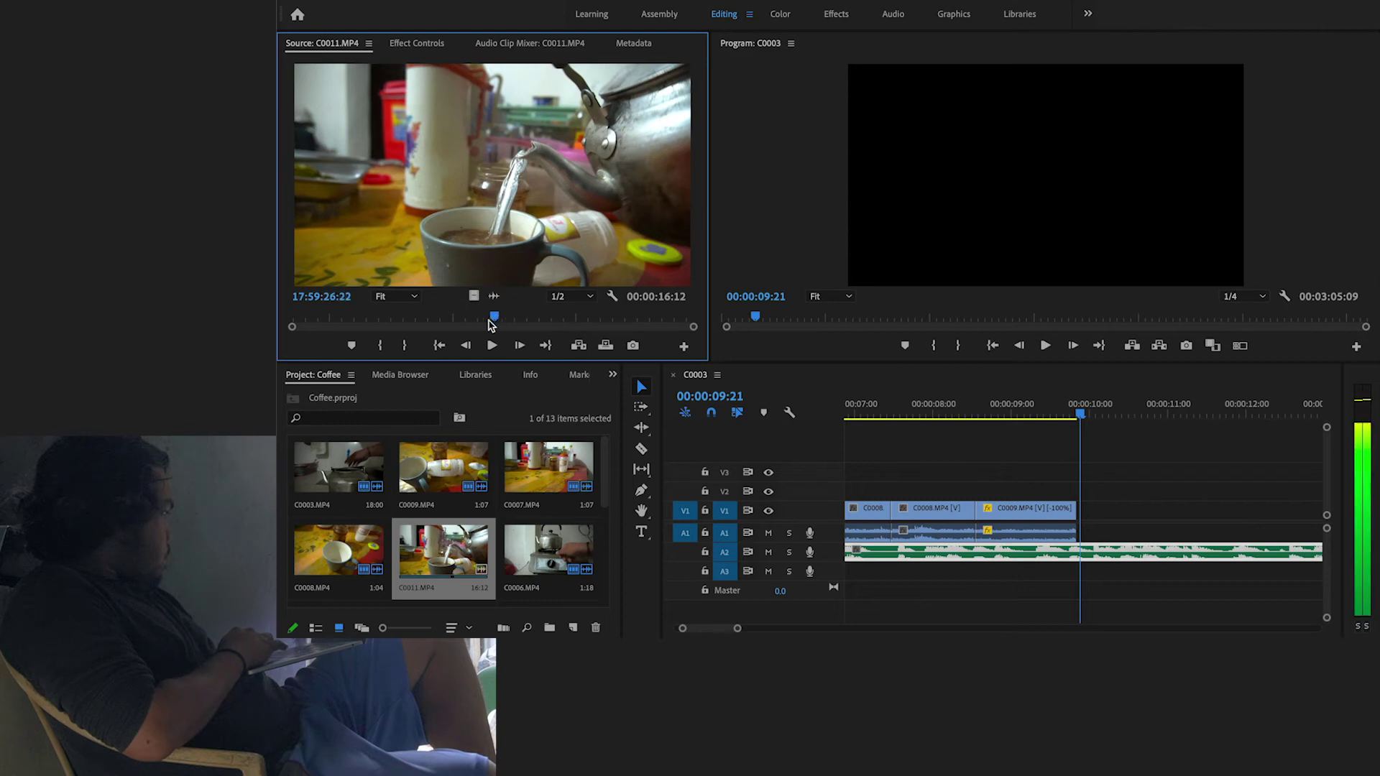
mouse_move(363, 327)
left_mouse_down()
mouse_move(472, 300)
mouse_move(442, 300)
left_mouse_up()
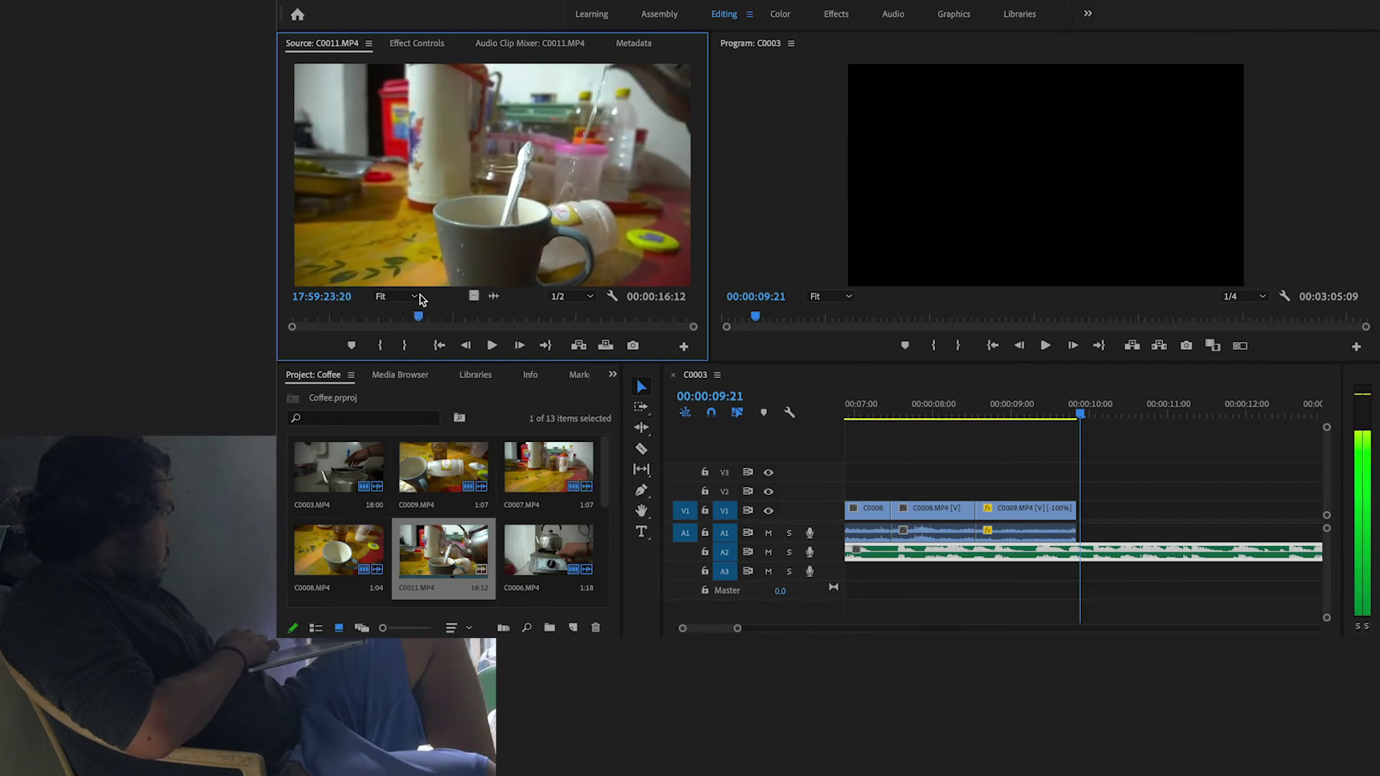
mouse_move(442, 300)
left_mouse_down()
mouse_move(419, 299)
mouse_move(435, 299)
left_mouse_up()
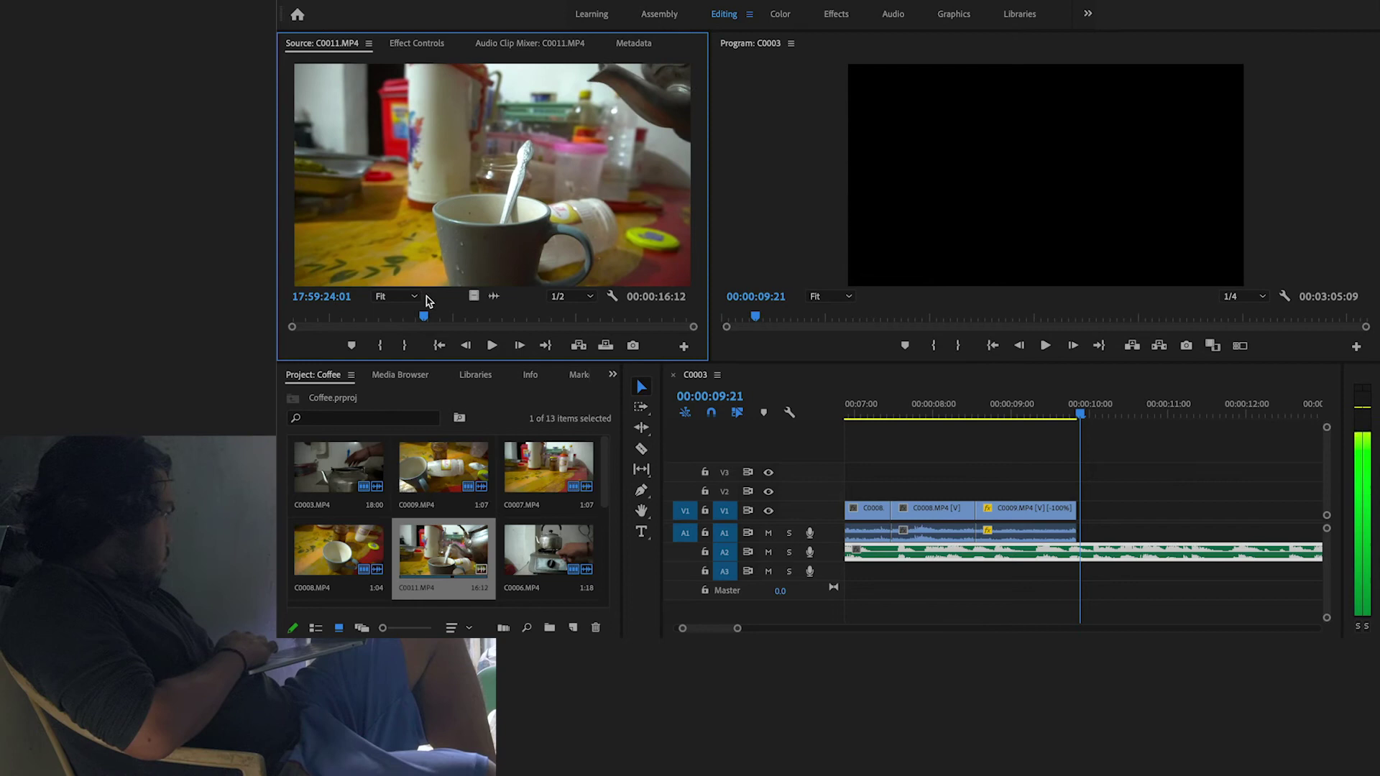
left_click_drag(435, 299, 430, 299)
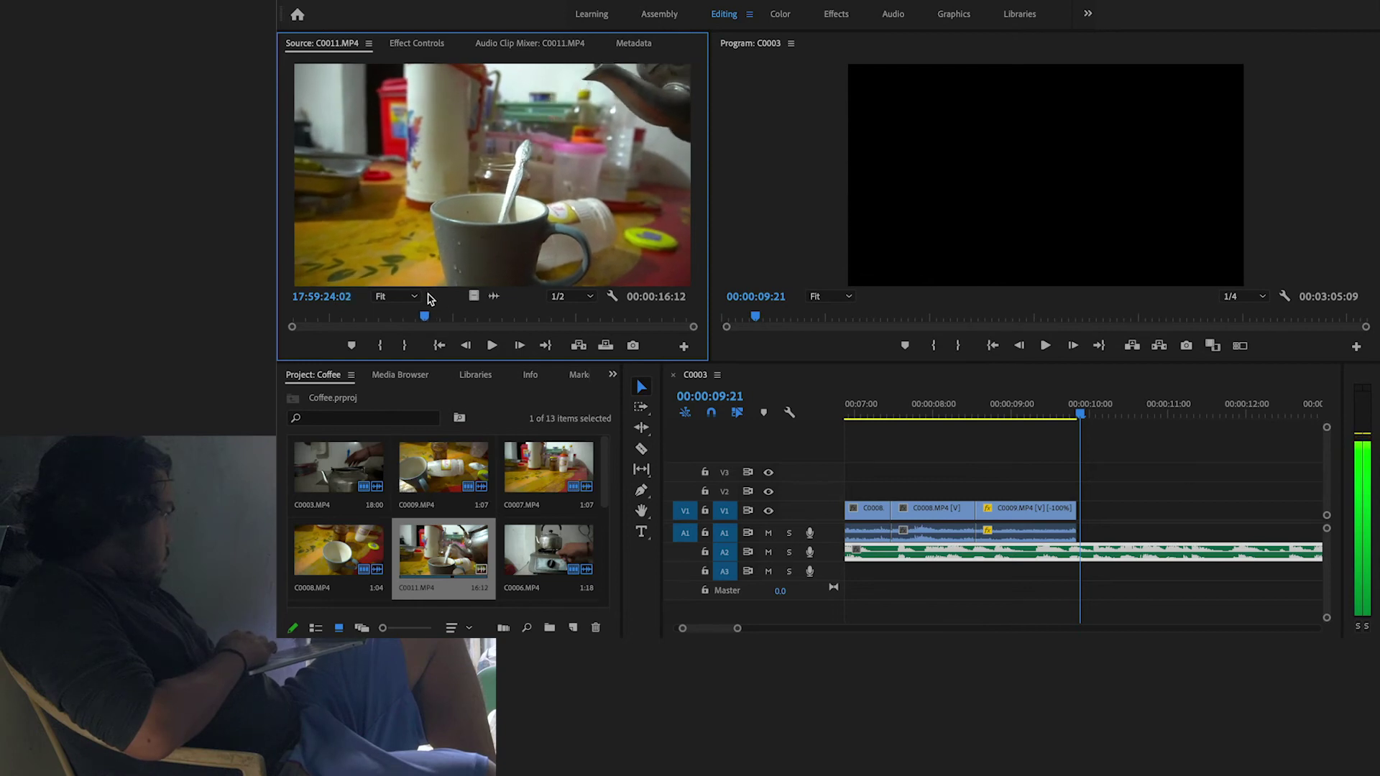
key("i")
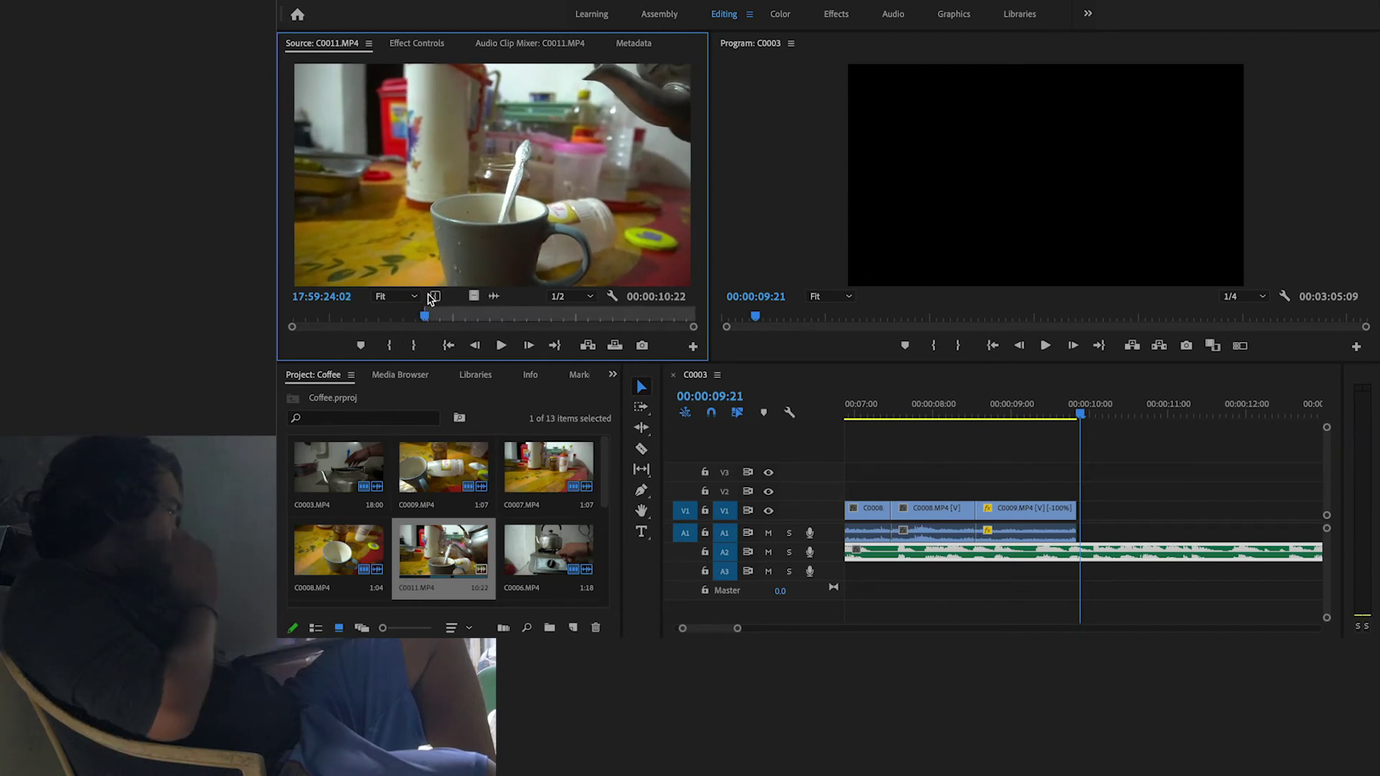
Mark the pour's end and place the 00:00:01:02 pour shot after C0009, then play it back
mouse_move(425, 317)
left_mouse_down()
mouse_move(480, 318)
mouse_move(447, 319)
left_mouse_up()
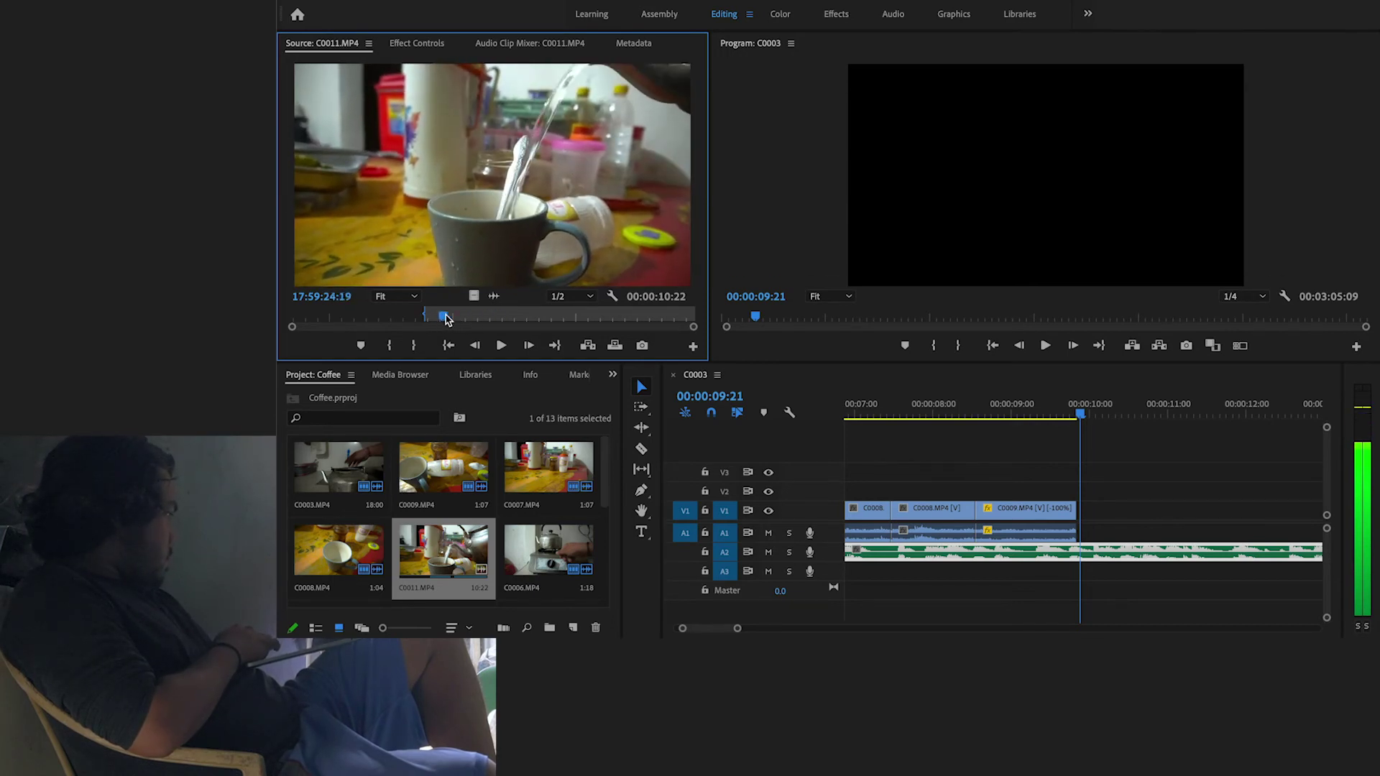
left_click_drag(447, 319, 451, 320)
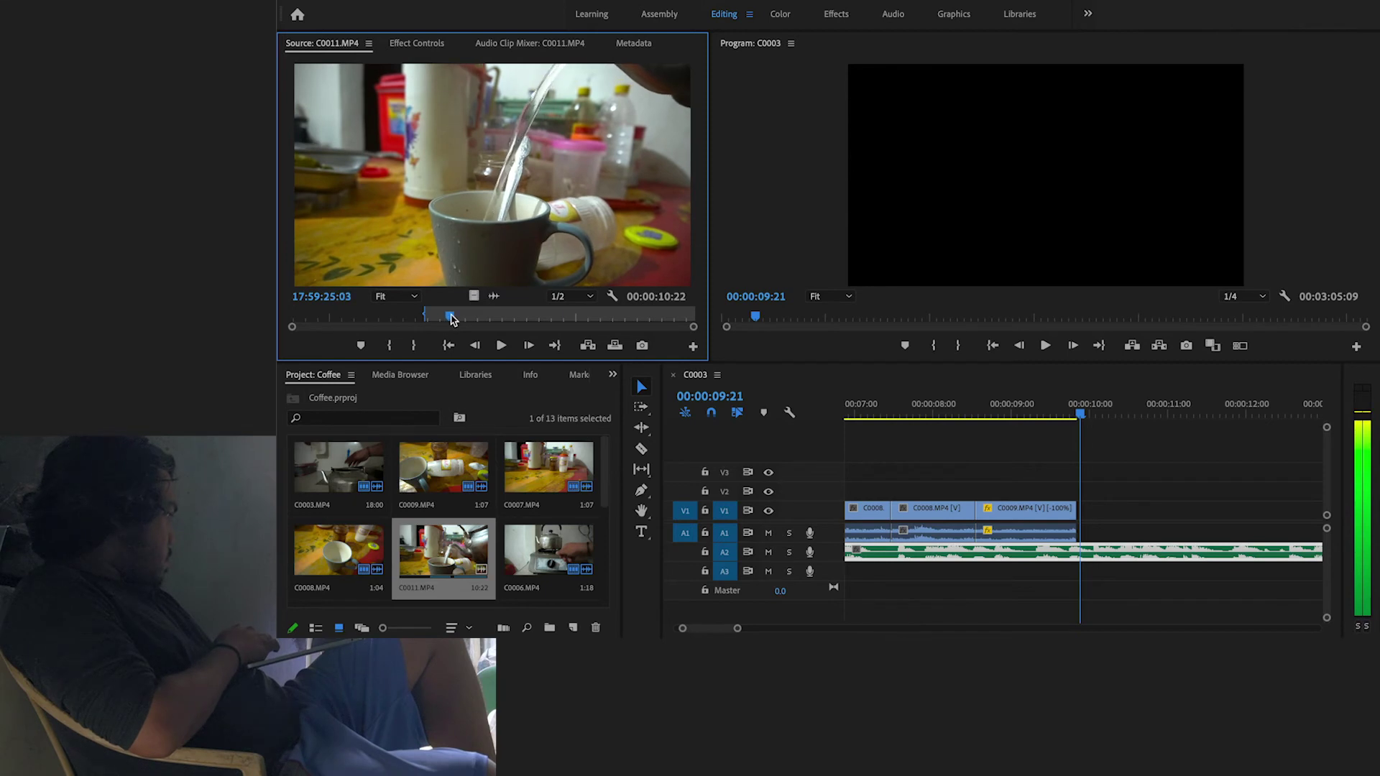
key("o")
left_click_drag(474, 216, 1079, 512)
left_click(1004, 408)
key("space")
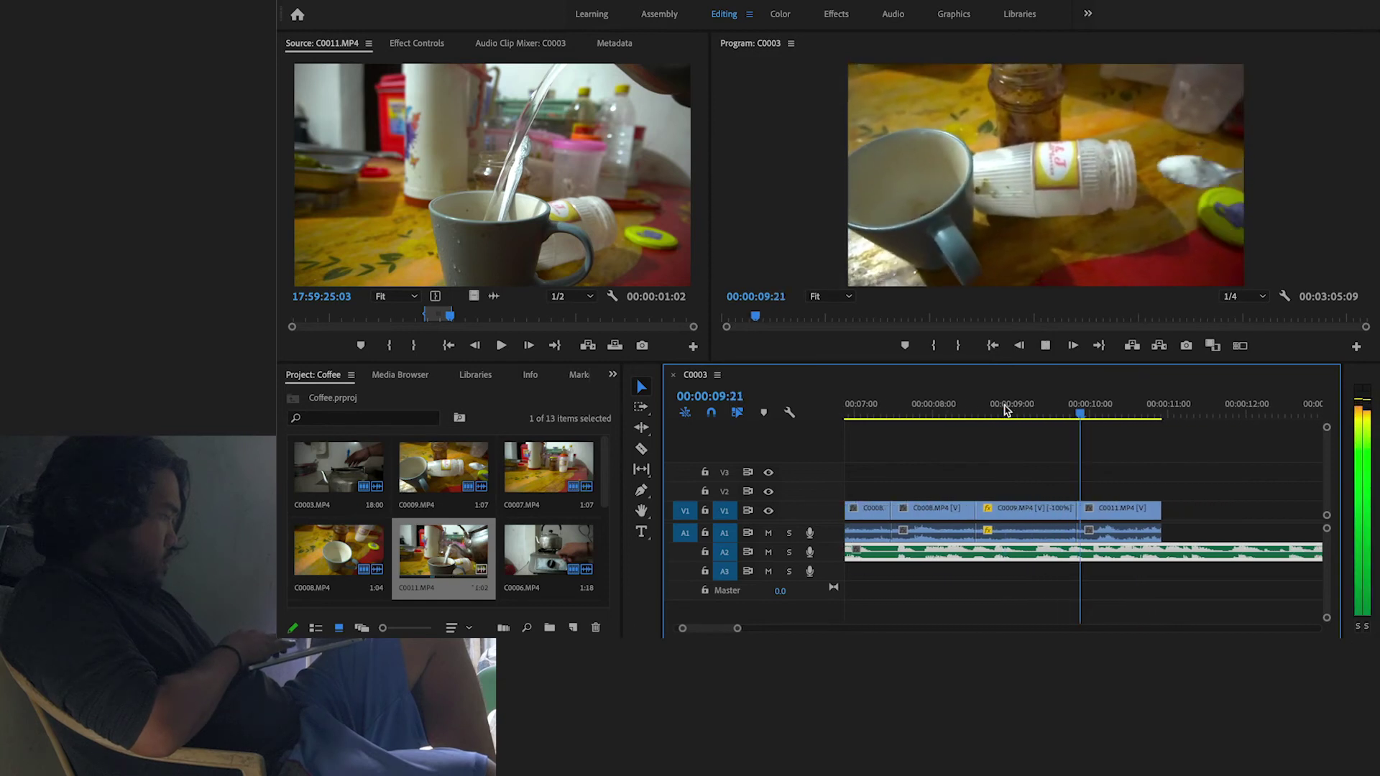
Trim the reversed C0009 clip to 00:00:01:05 and end the pour shot at 00:00:10:17
key("space")
left_click_drag(1064, 510, 1111, 510)
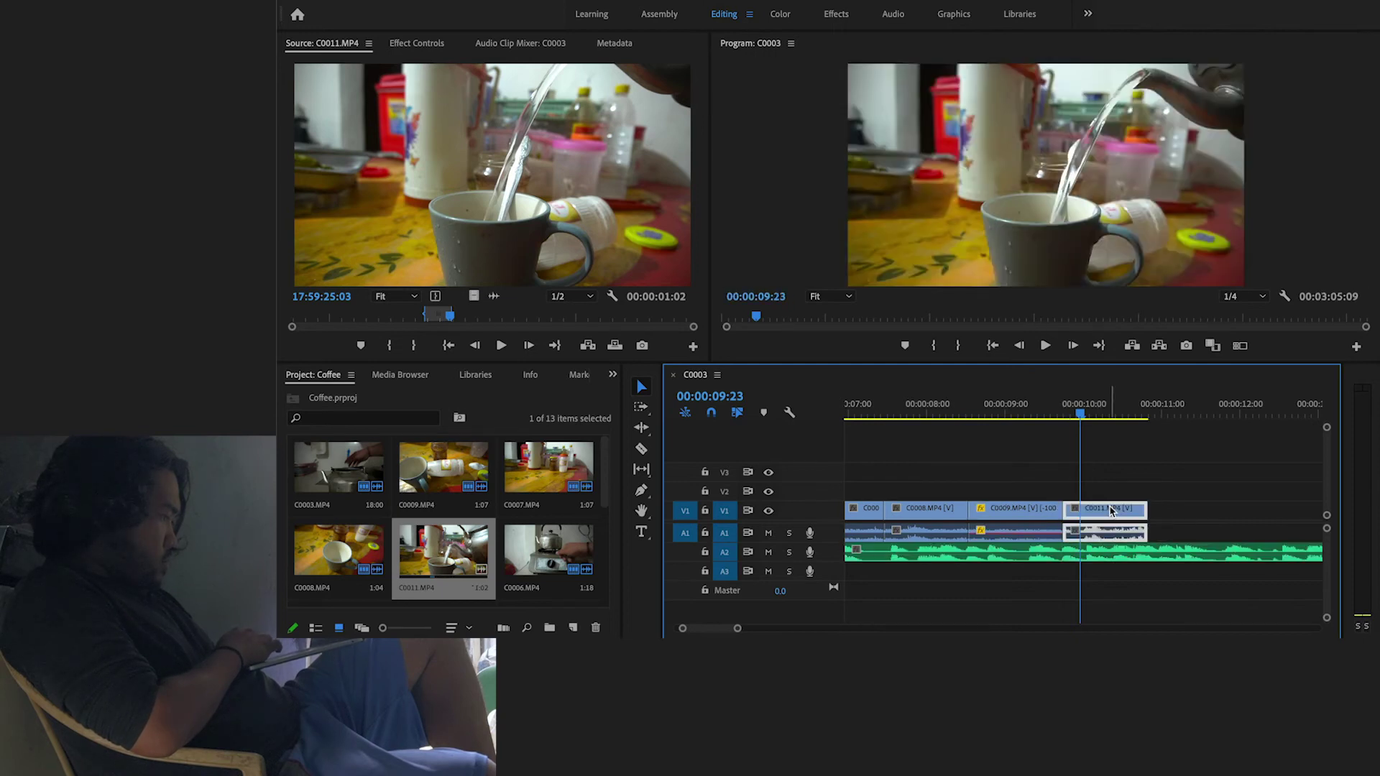
left_click(948, 418)
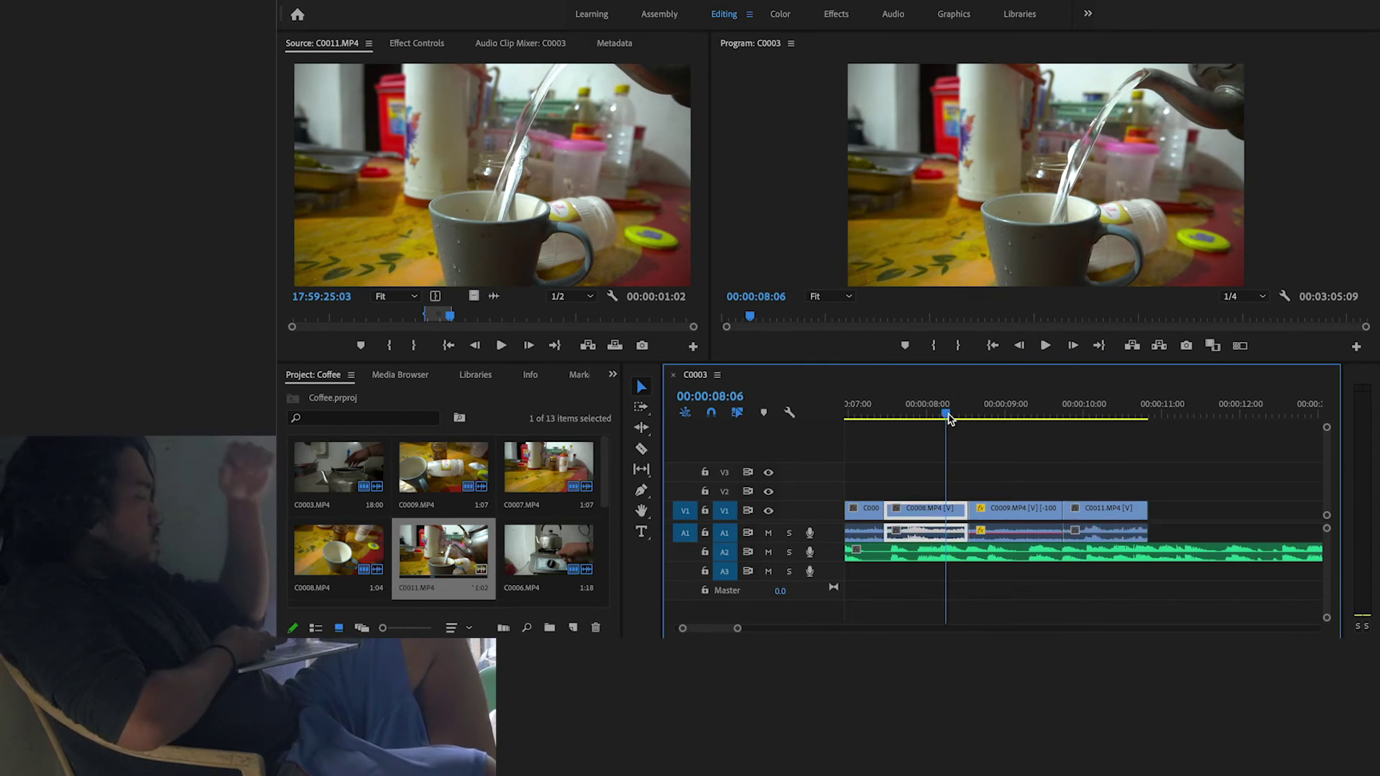
key("space")
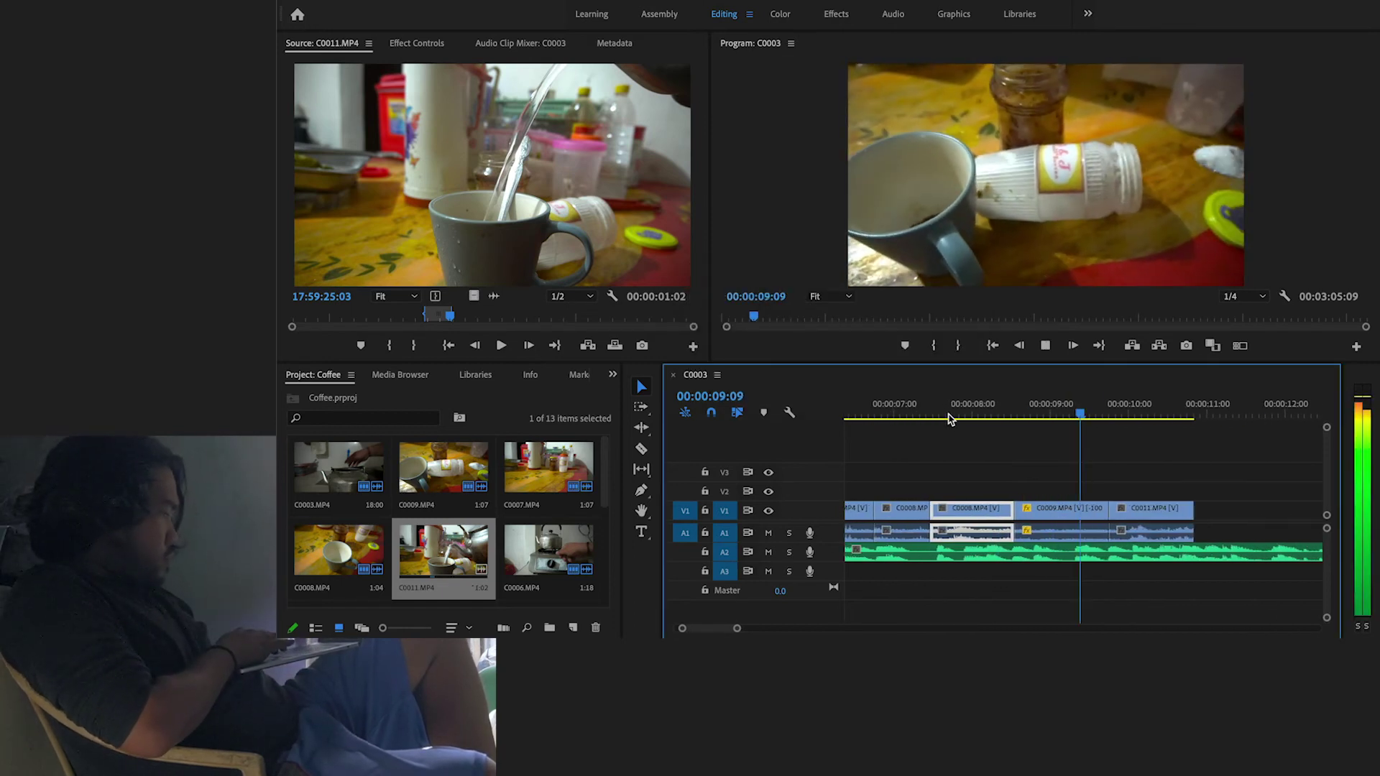
key("space")
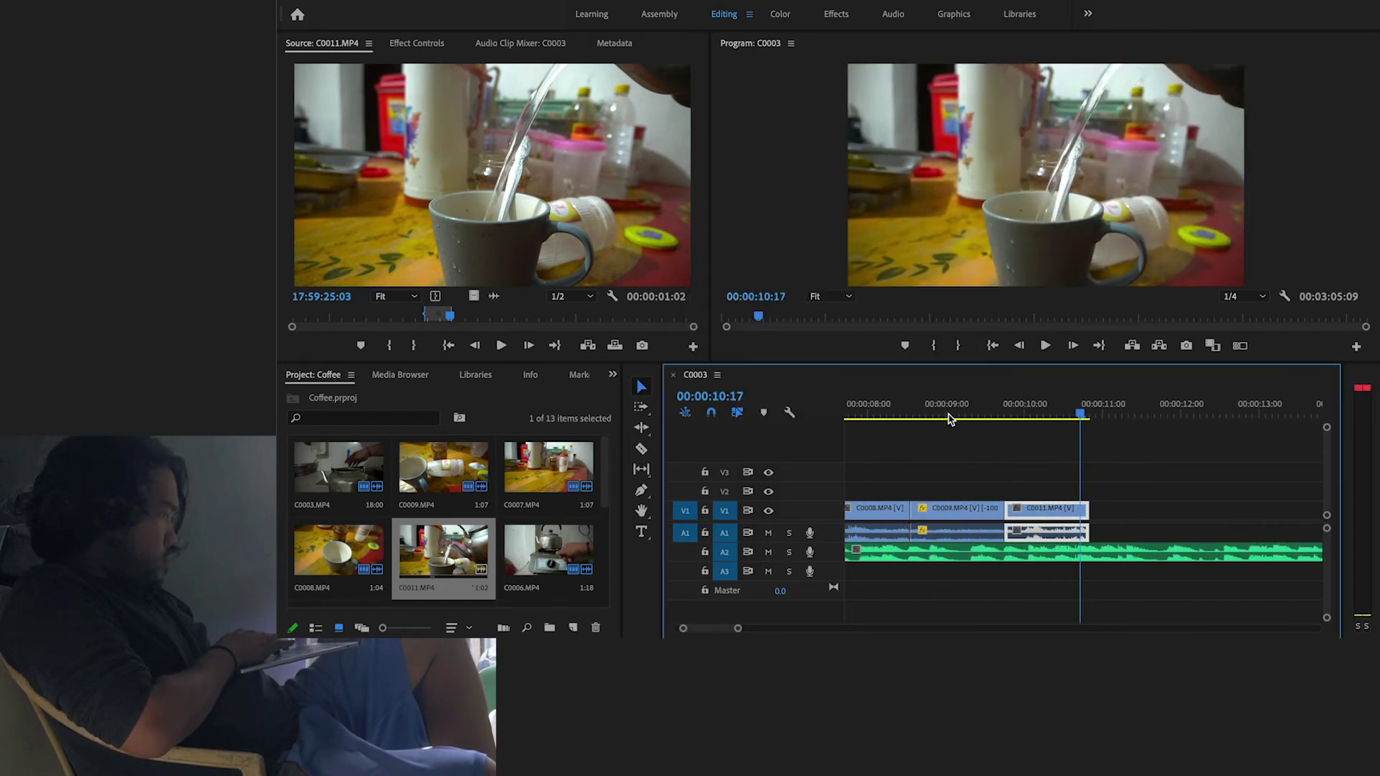
left_click_drag(1088, 509, 1079, 509)
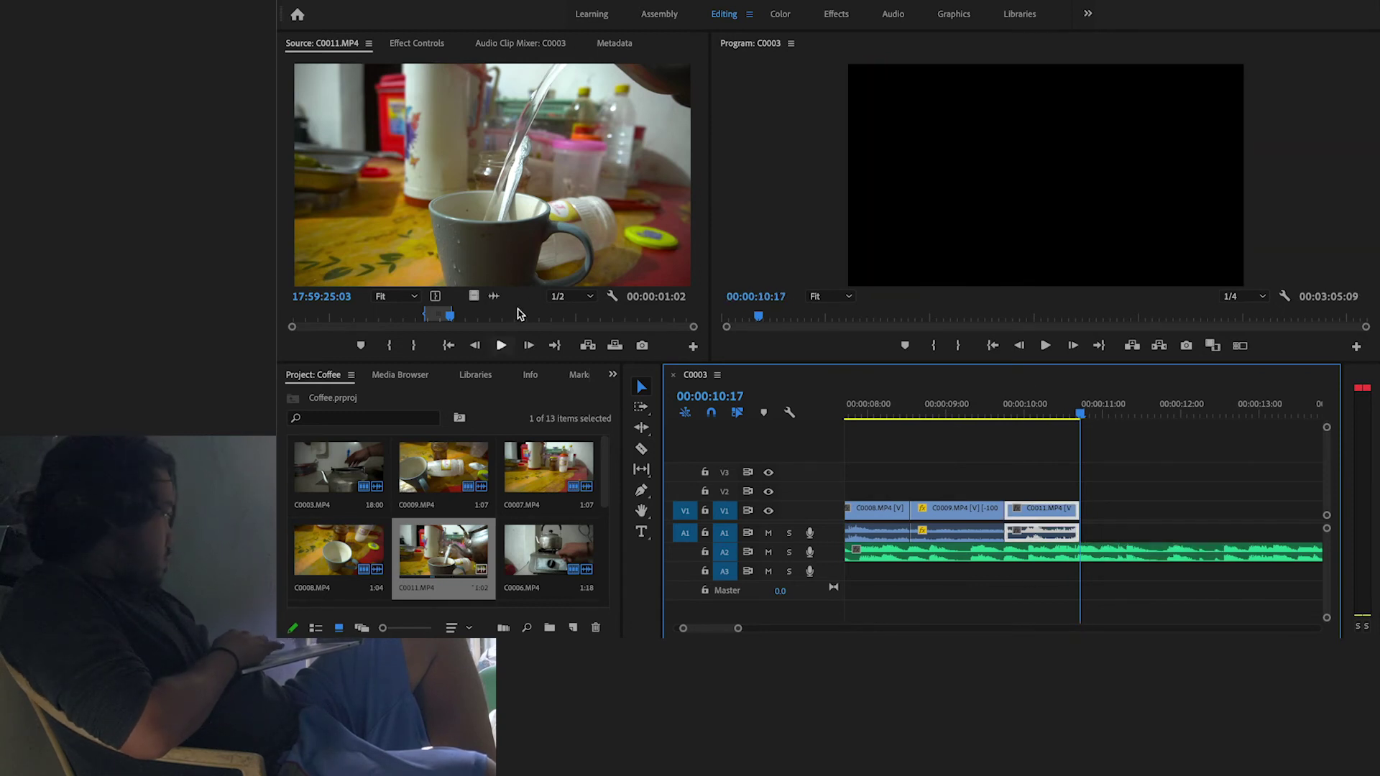
Mark the filled-mug section of C0011 and add it to V1 after the pour
left_click_drag(450, 318, 564, 321)
key("i")
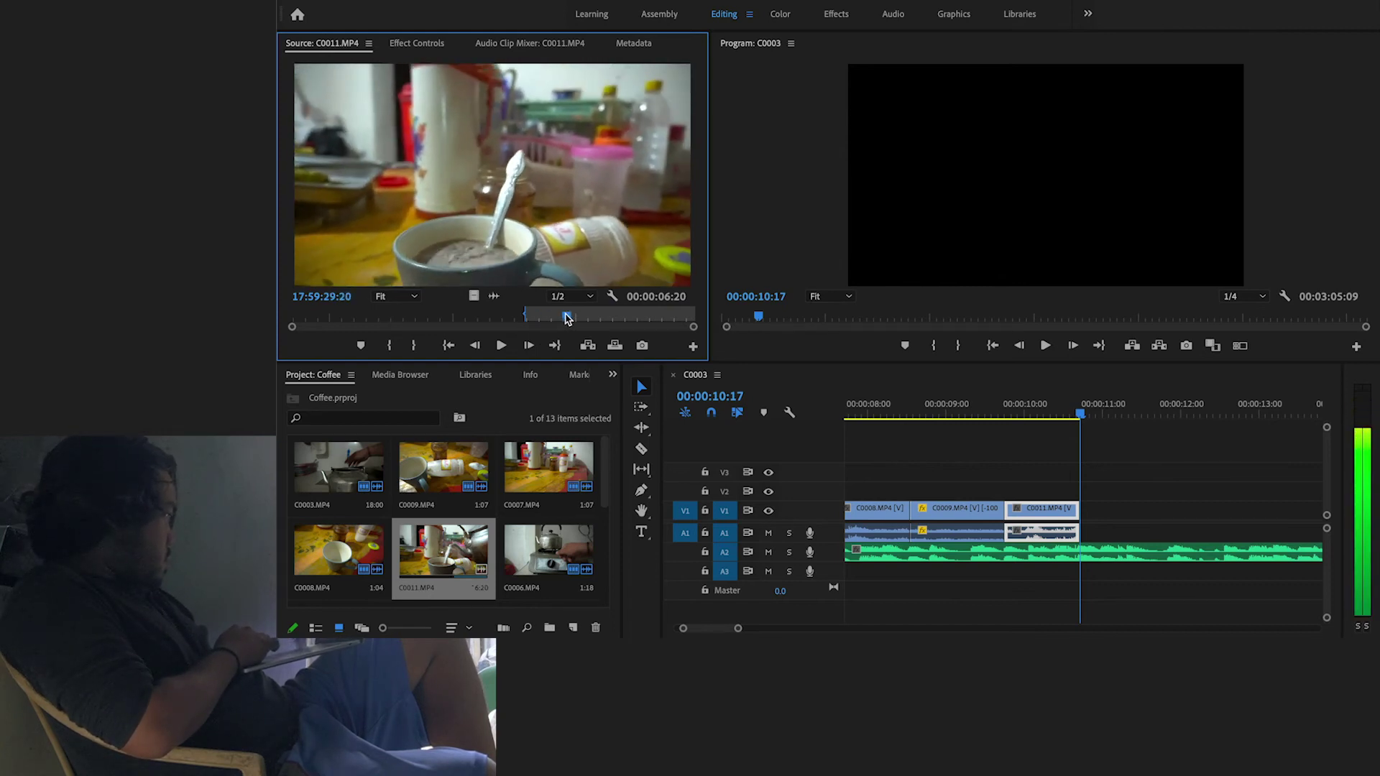
key("o")
left_click_drag(546, 209, 1087, 523)
left_click(1032, 415)
key("space")
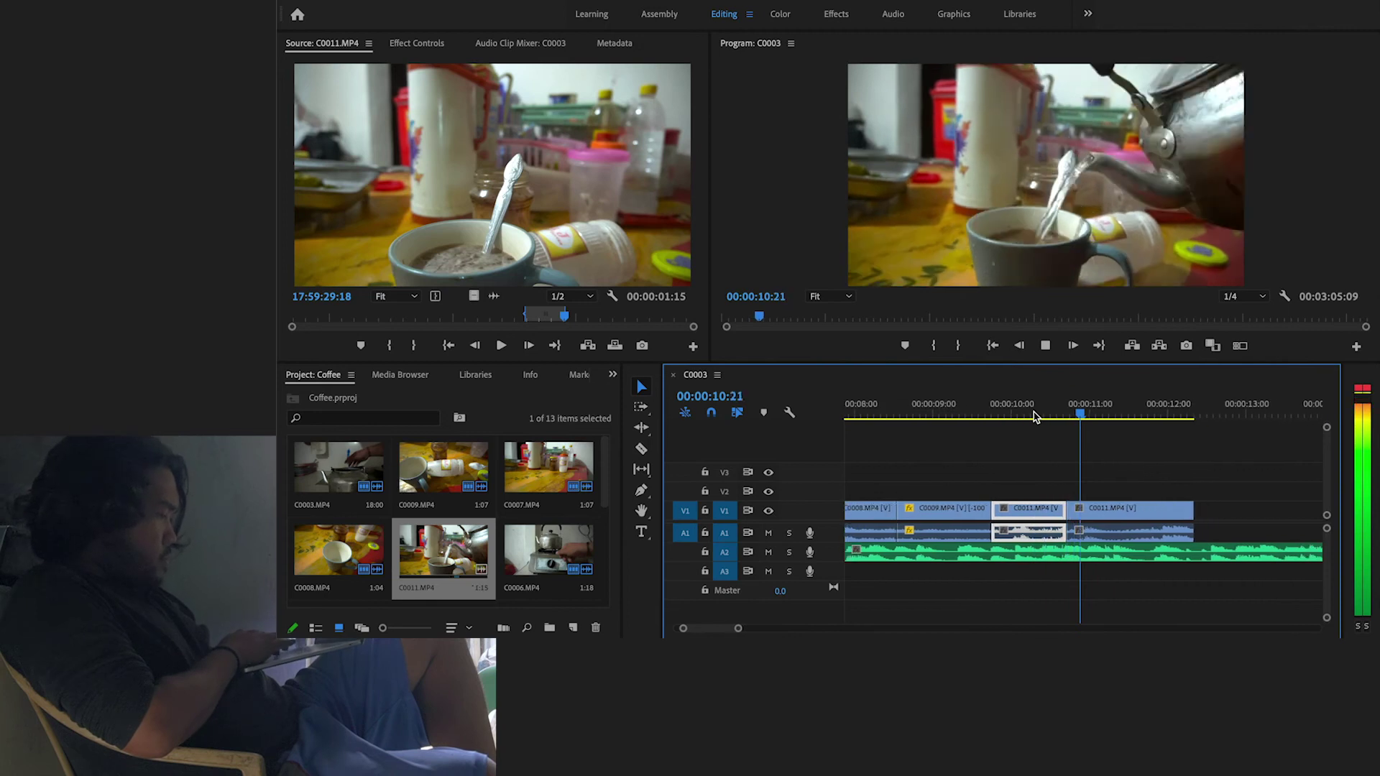
key("space")
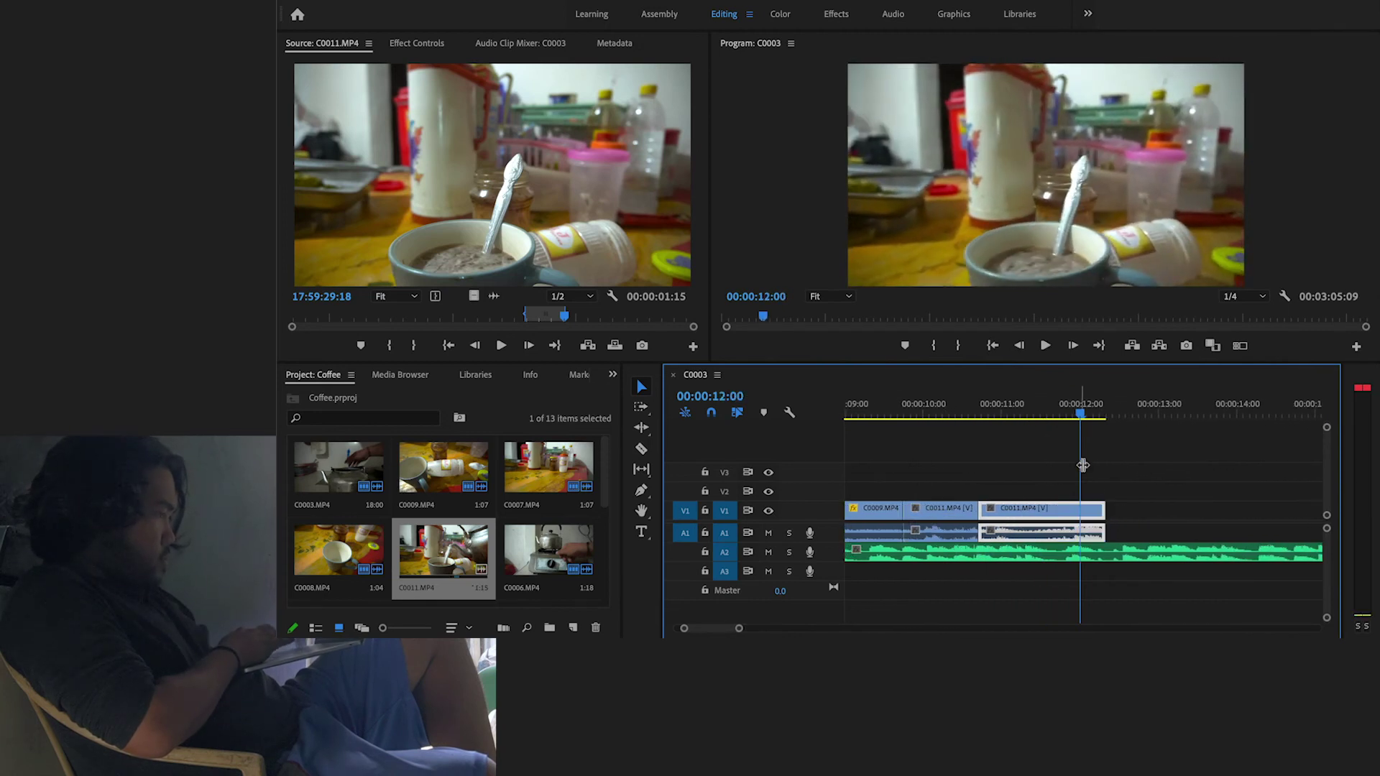
Trim five frames off the new shot's start and six off its end, leaving 00:00:01:04
left_click_drag(984, 508, 1015, 513)
left_click(960, 415)
key("space")
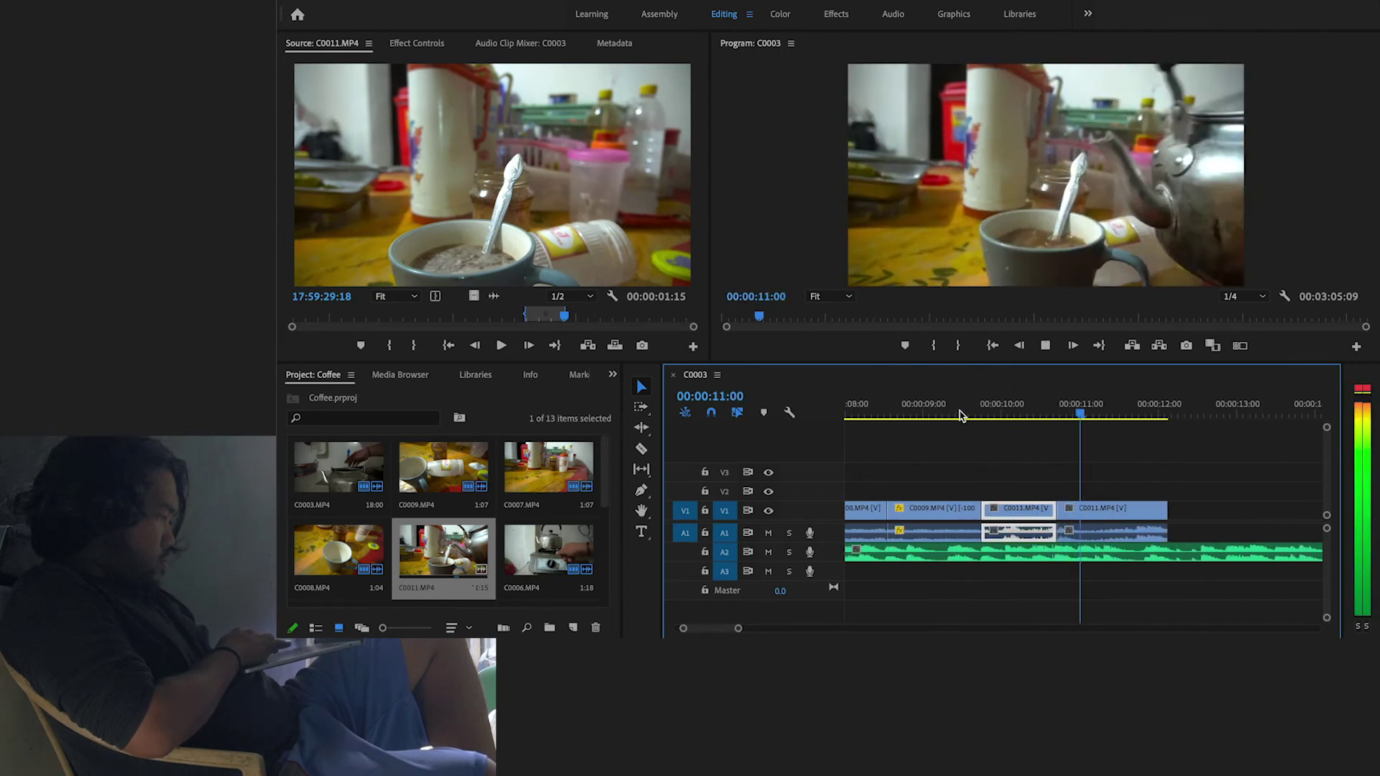
key("space")
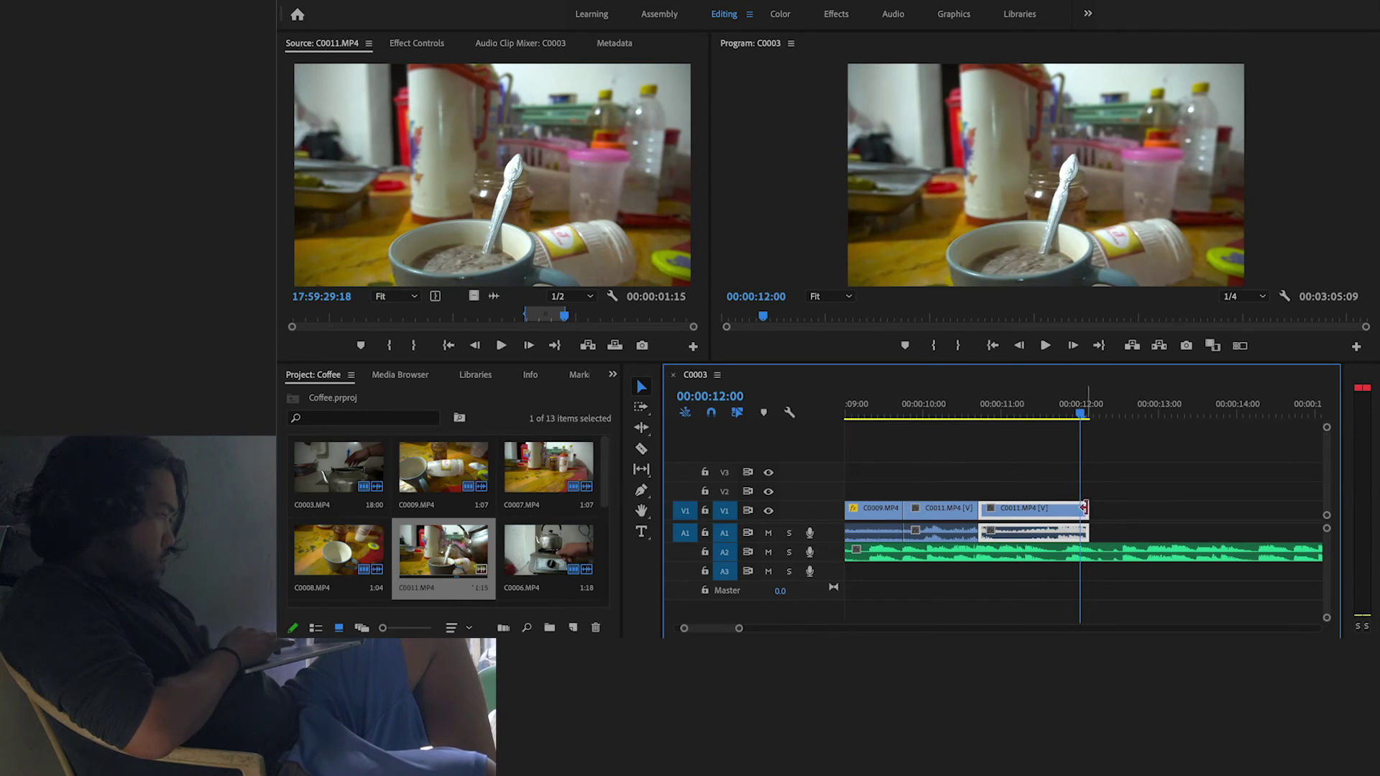
left_click_drag(1076, 510, 1070, 510)
left_click(991, 410)
key("space")
key("space")
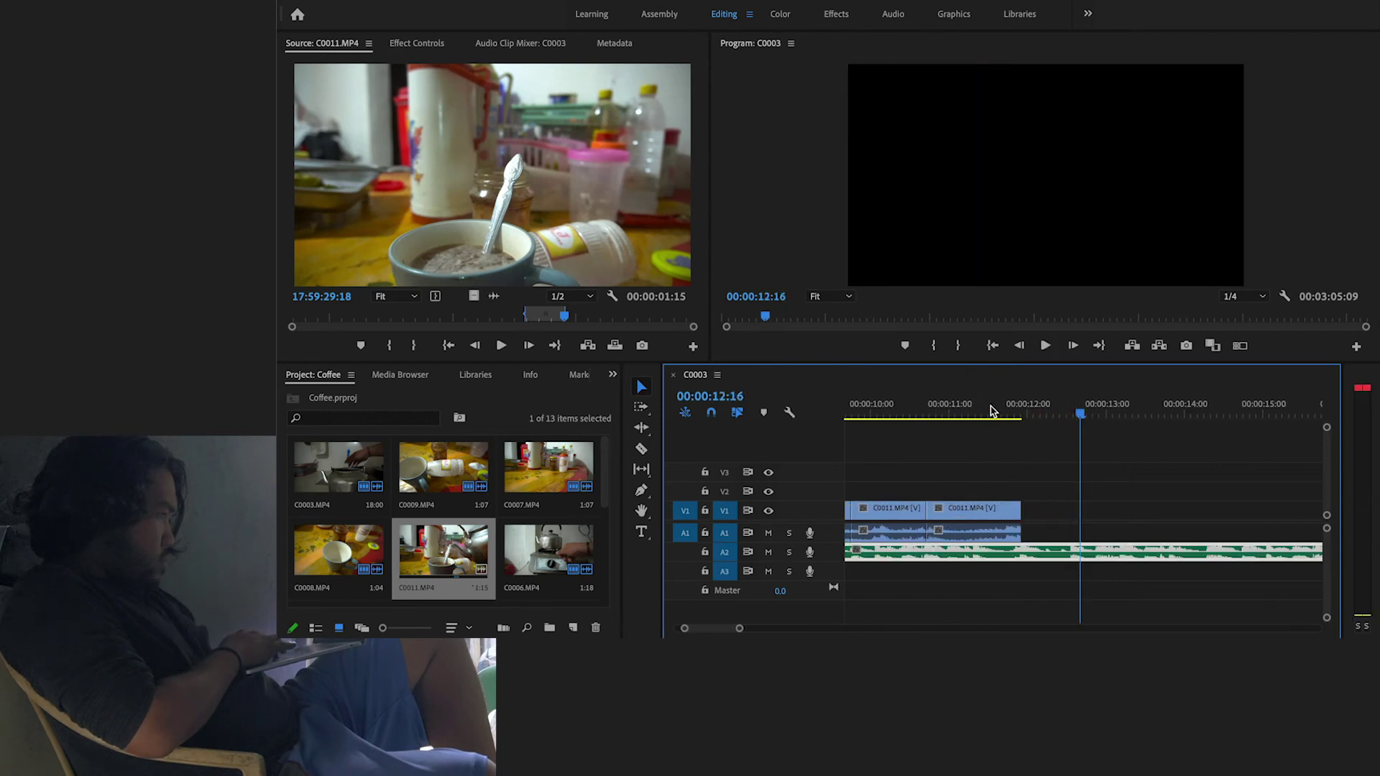
scroll(549, 536, "down", 1)
Find C0012.MP4 in the Project panel and load it in the Source monitor
scroll(550, 535, "down", 1)
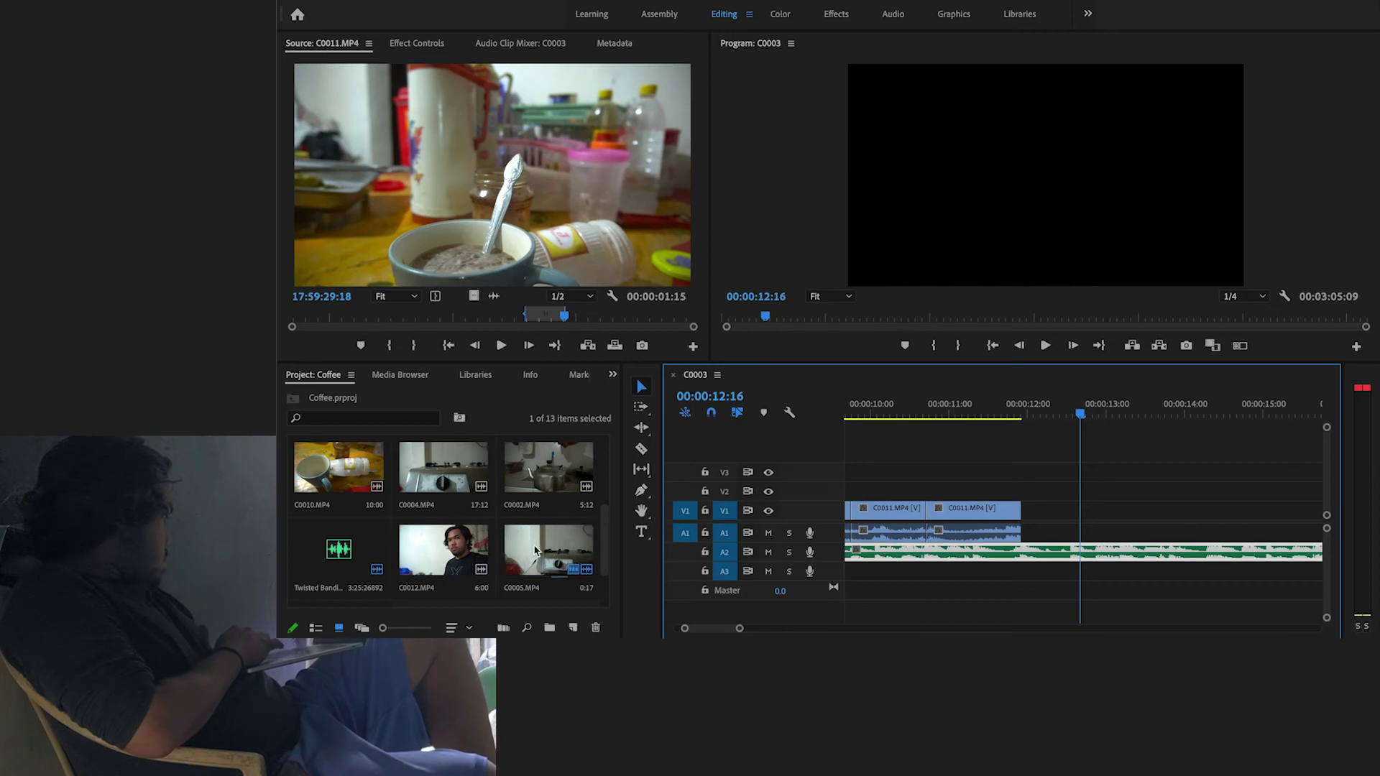
scroll(503, 557, "down", 1)
scroll(503, 557, "up", 1)
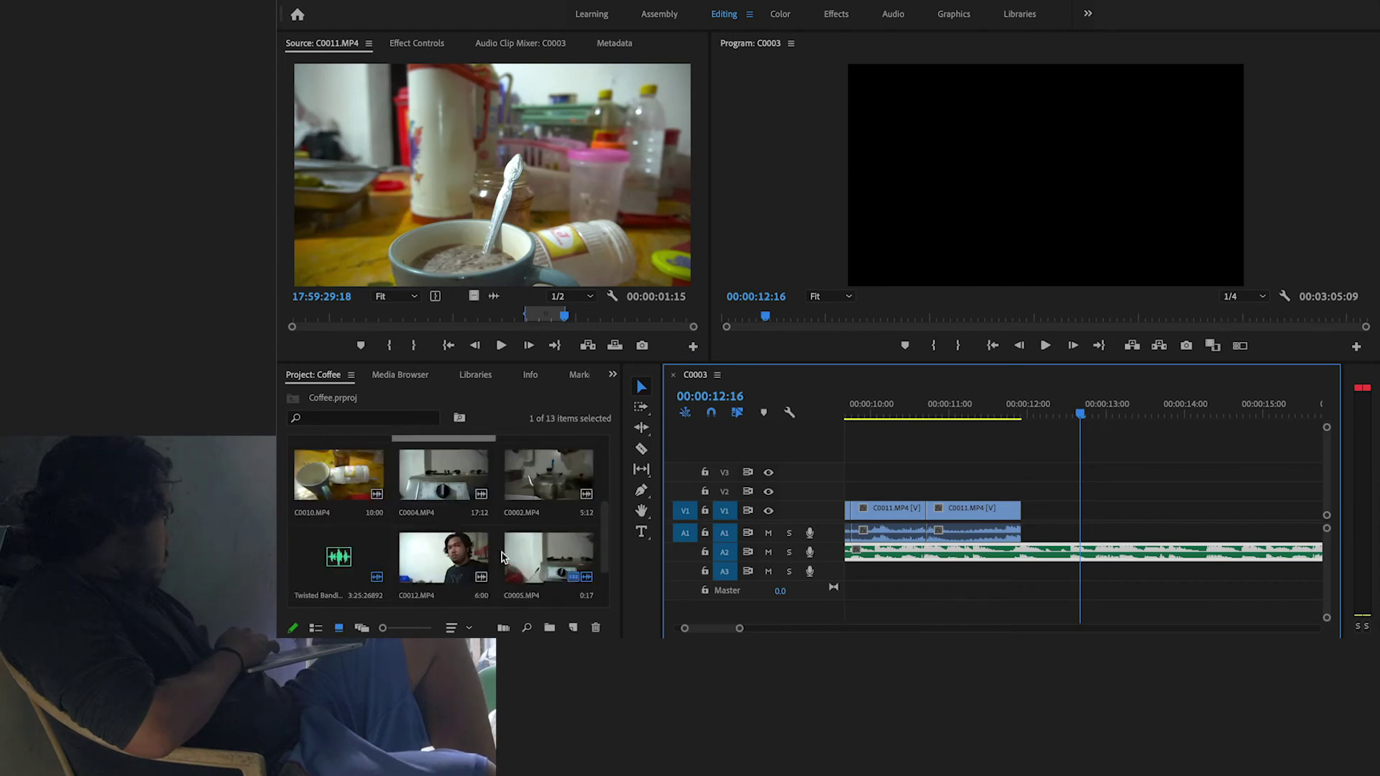
scroll(498, 559, "up", 1)
scroll(485, 559, "down", 3)
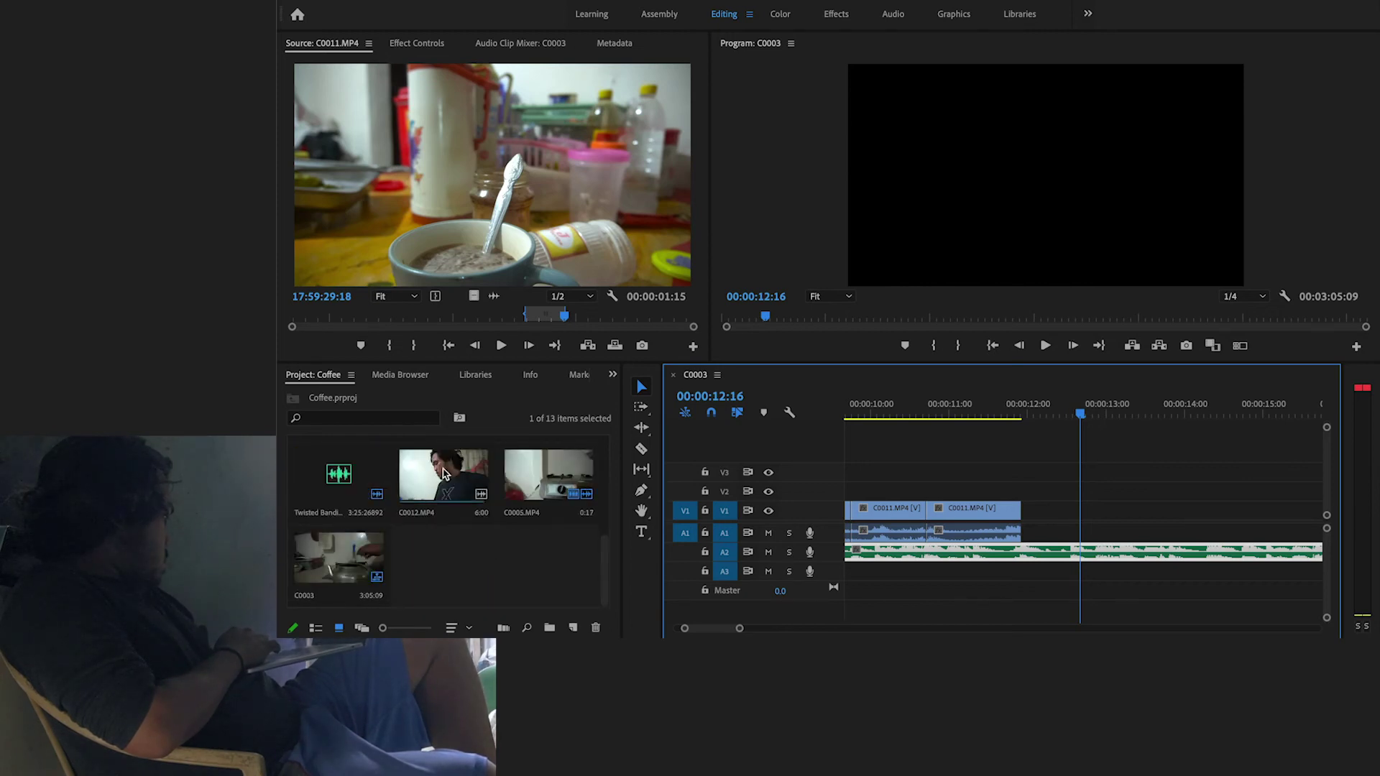
double_click(443, 478)
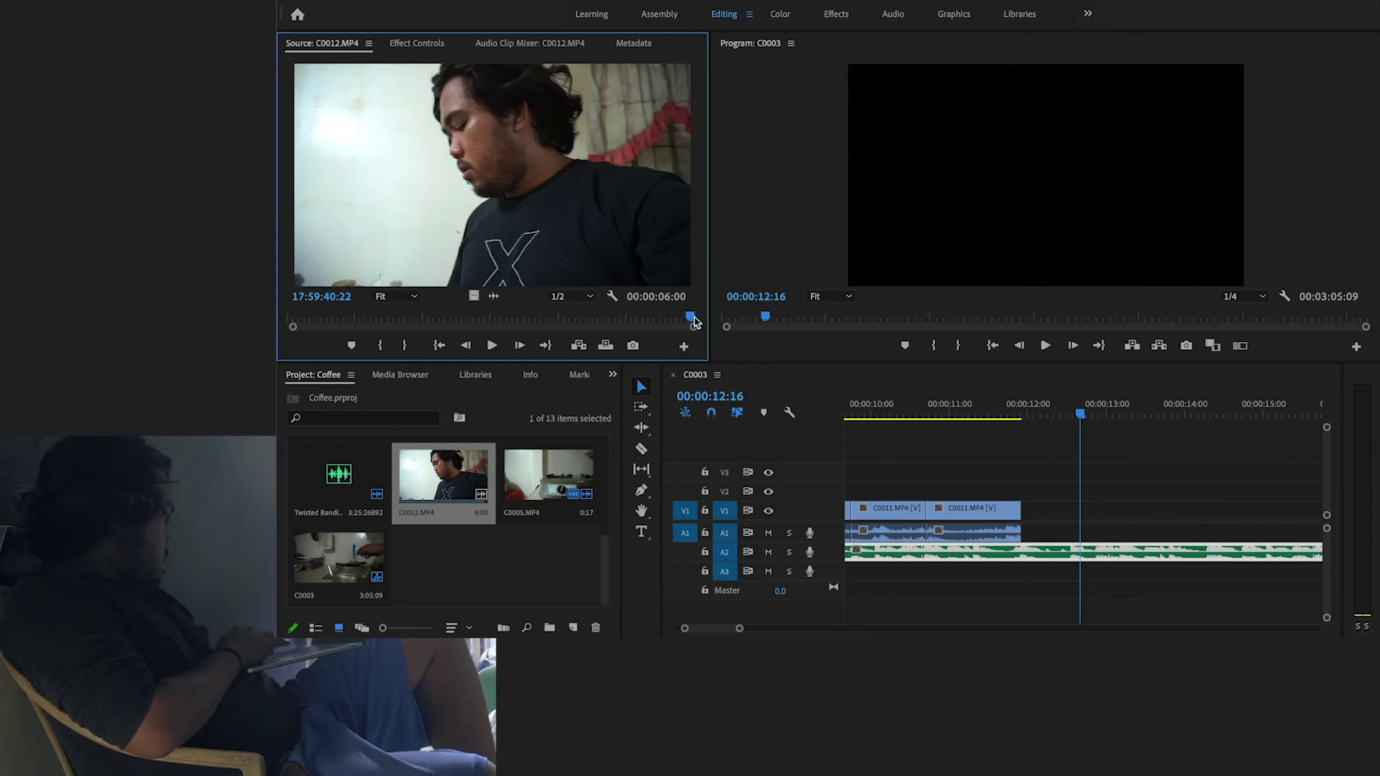
mouse_move(691, 317)
left_mouse_down()
mouse_move(360, 317)
mouse_move(494, 330)
mouse_move(314, 331)
left_mouse_up()
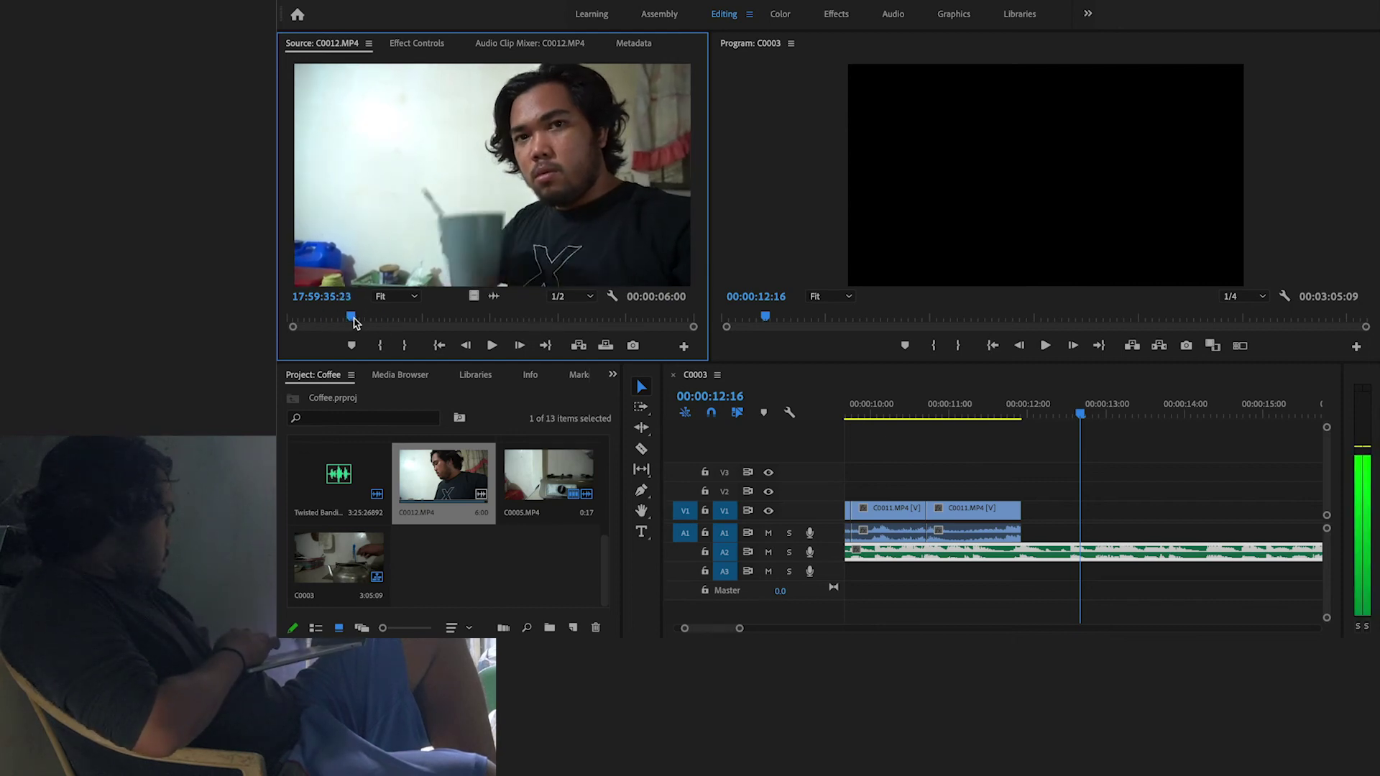
Mark a 00:00:03:06 In/Out section covering the man drinking from the mug
key("i")
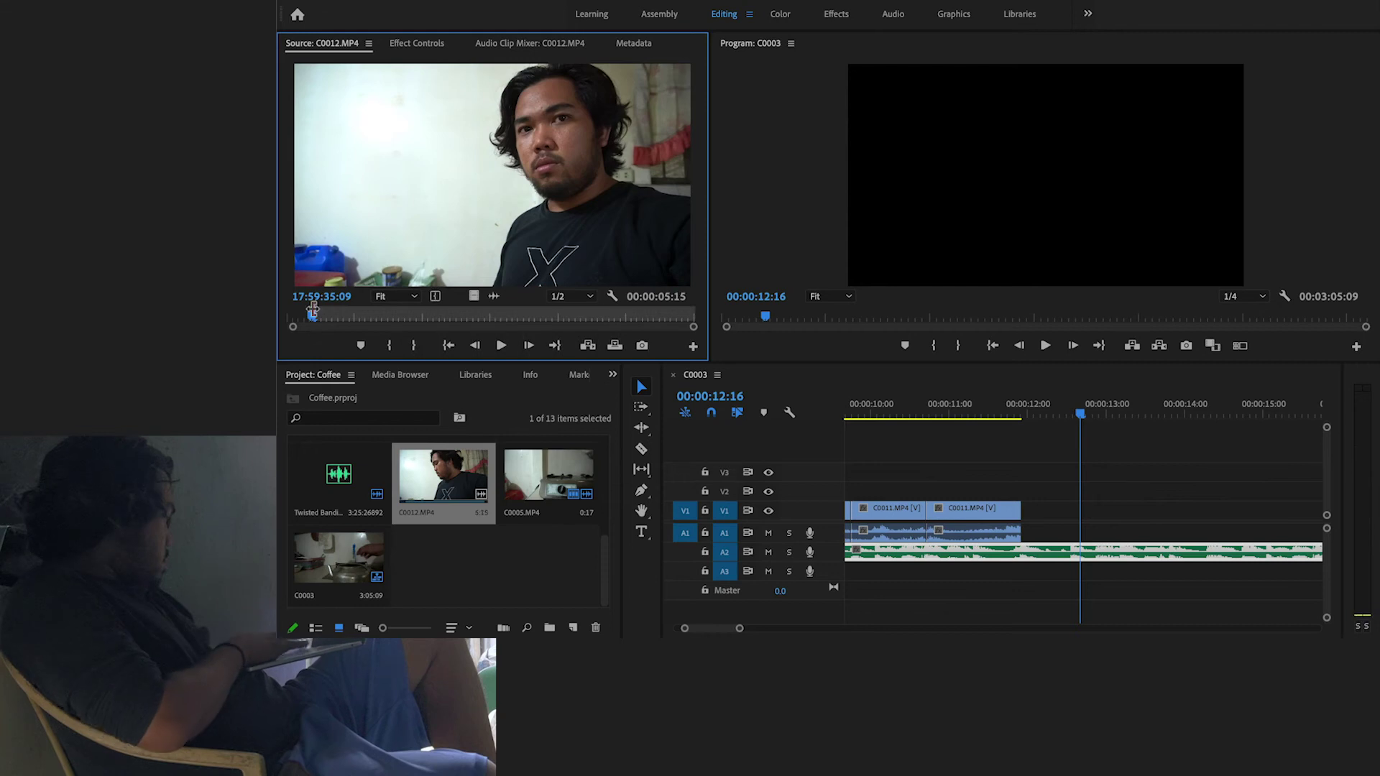
left_click_drag(373, 321, 530, 316)
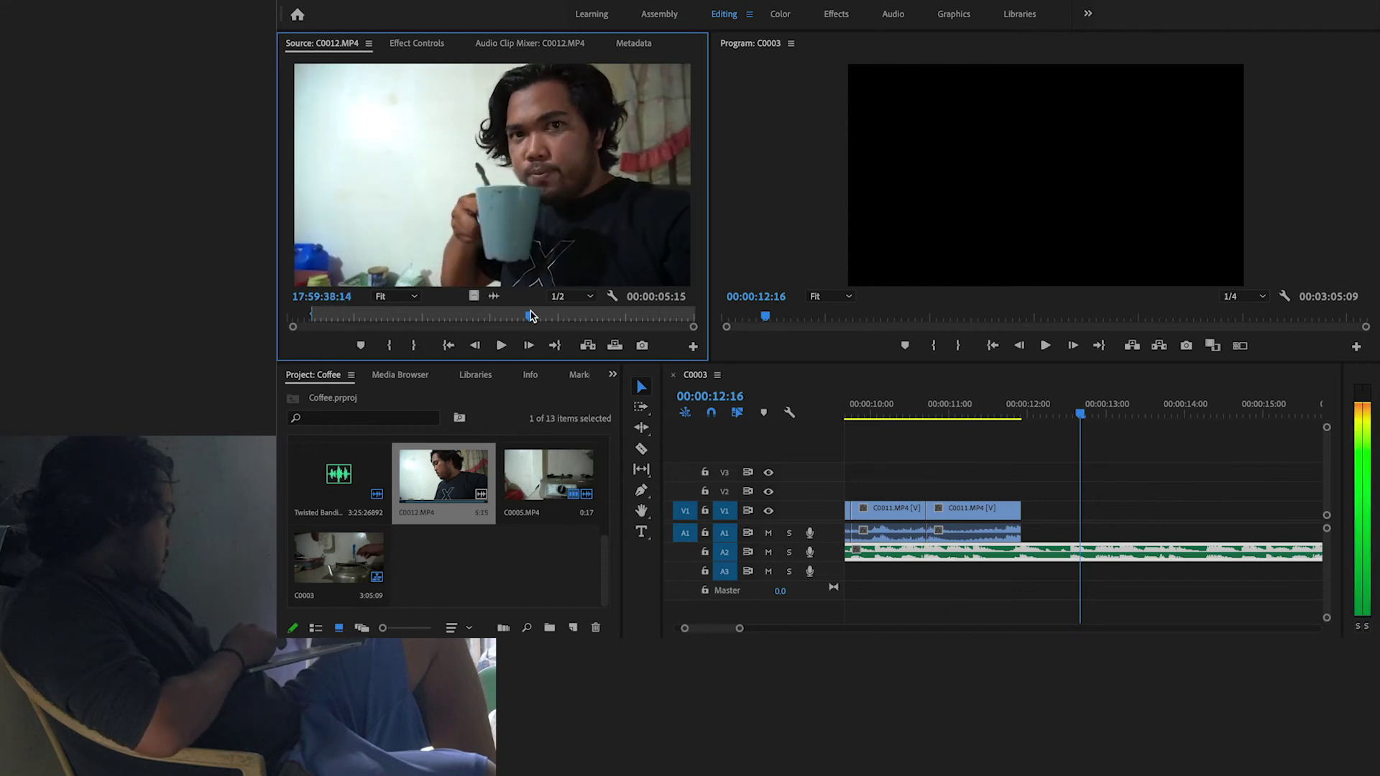
key("o")
key("Left")
key("Left")
key("Left")
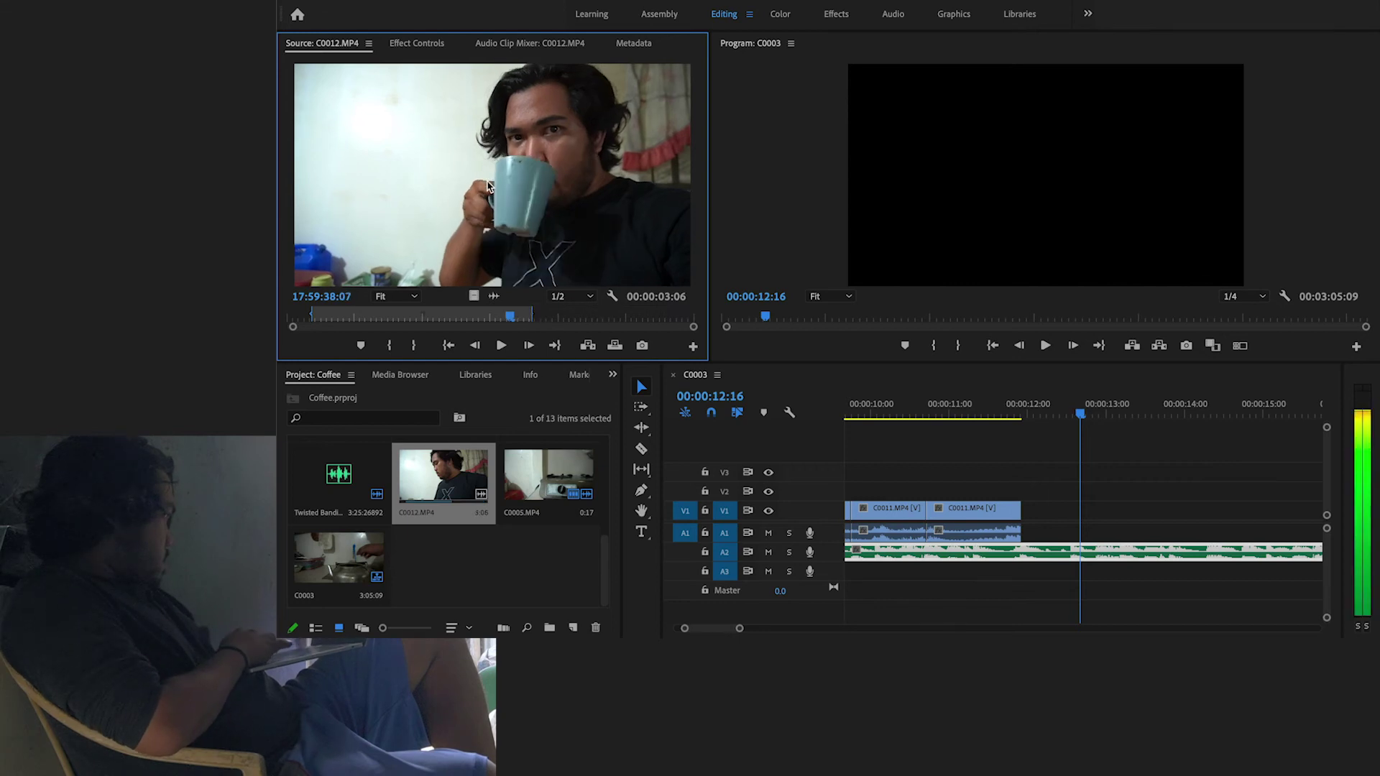
Append the C0012 drinking shot after the C0011 clips and play back the new ending
mouse_move(407, 149)
left_mouse_down()
mouse_move(1021, 302)
mouse_move(1029, 515)
left_mouse_up()
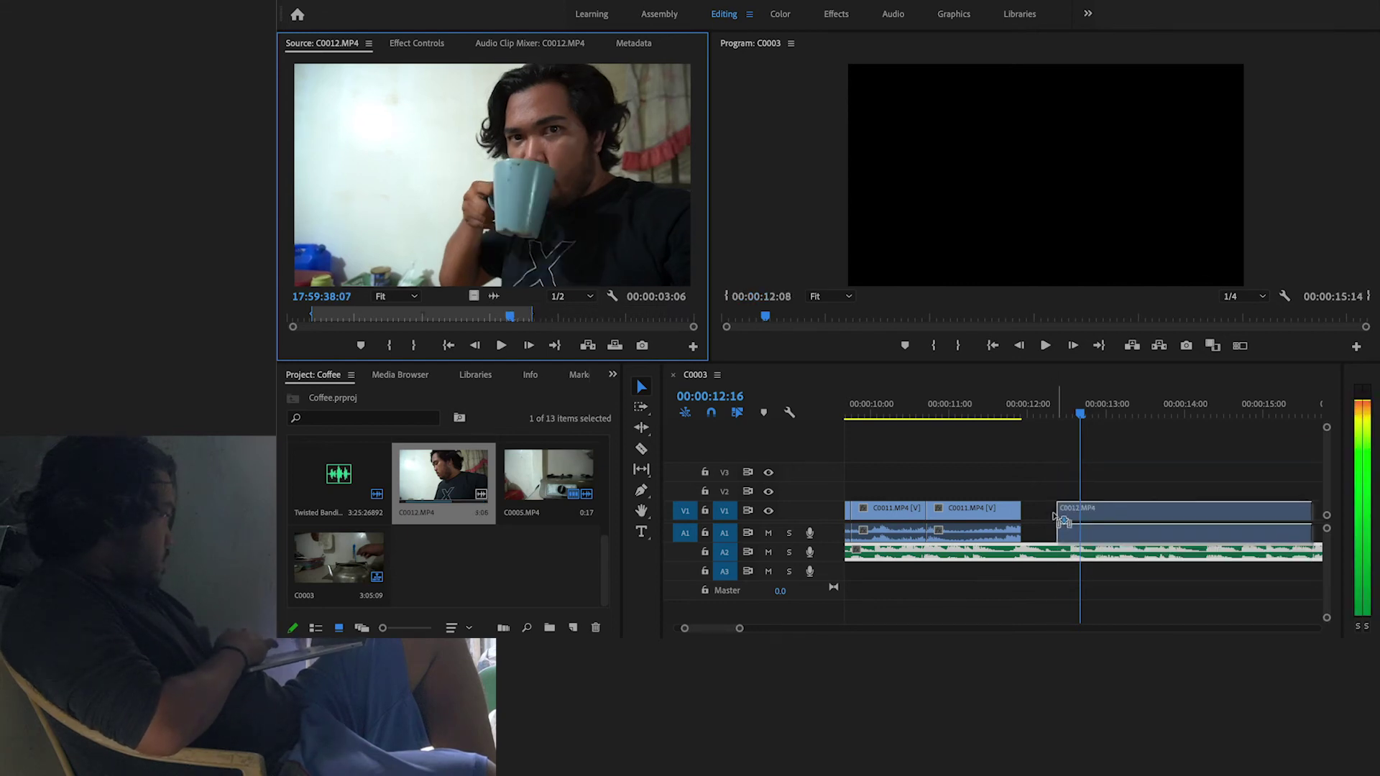
left_click(993, 408)
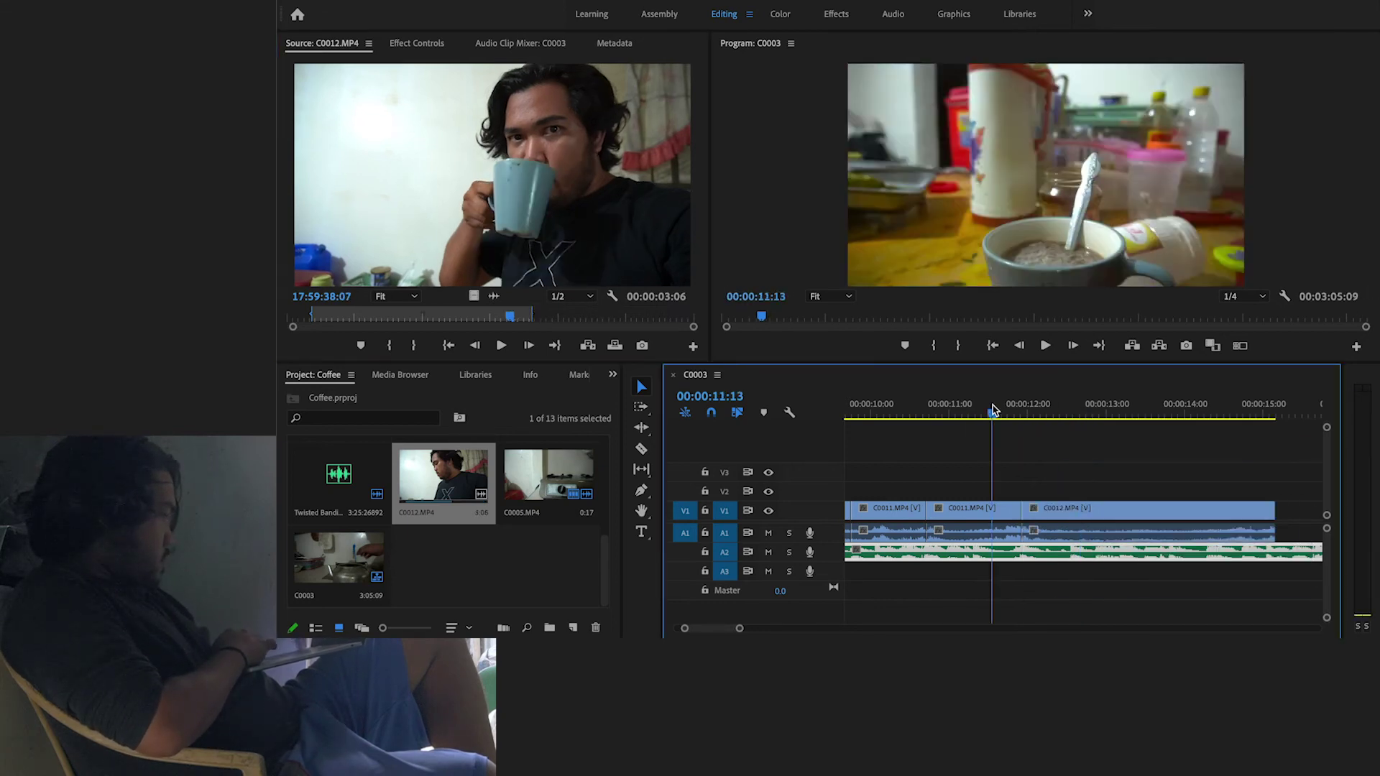
key("space")
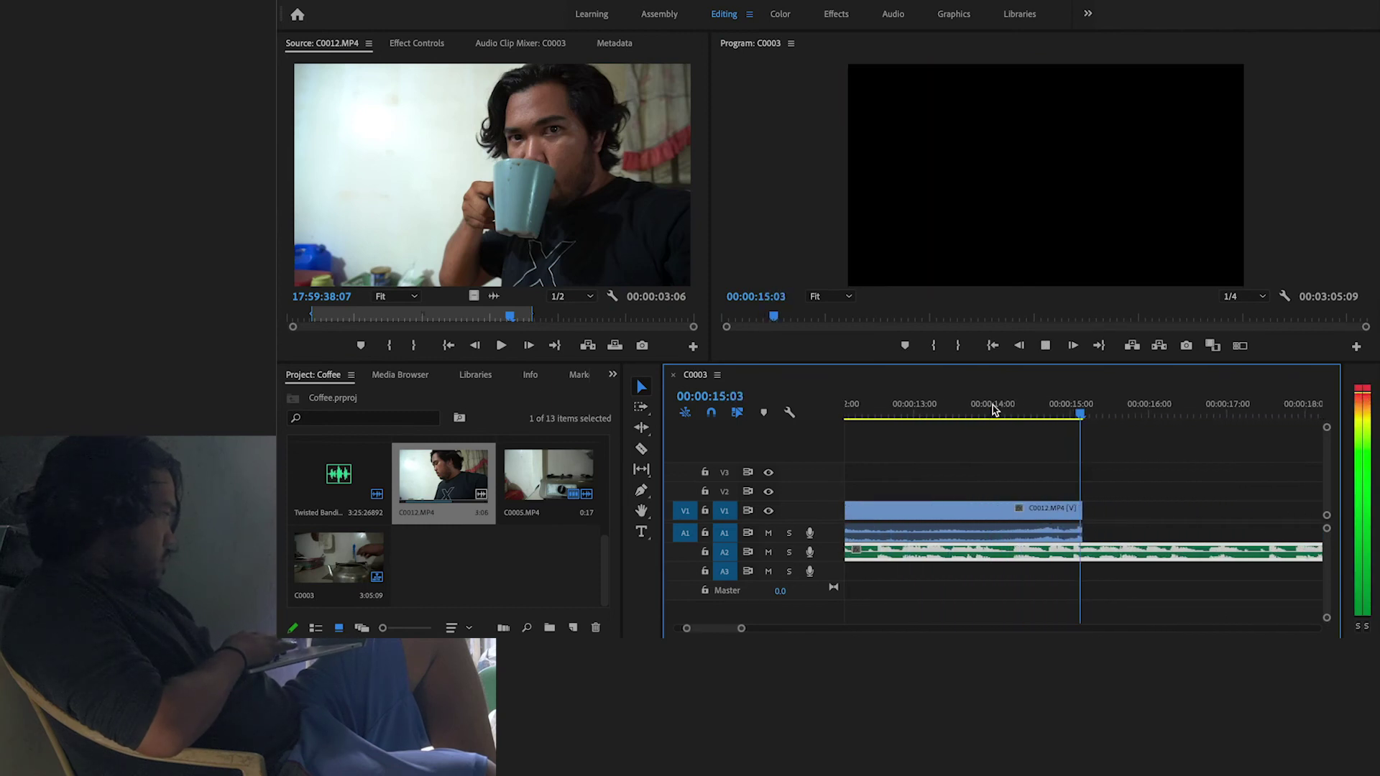
key("space")
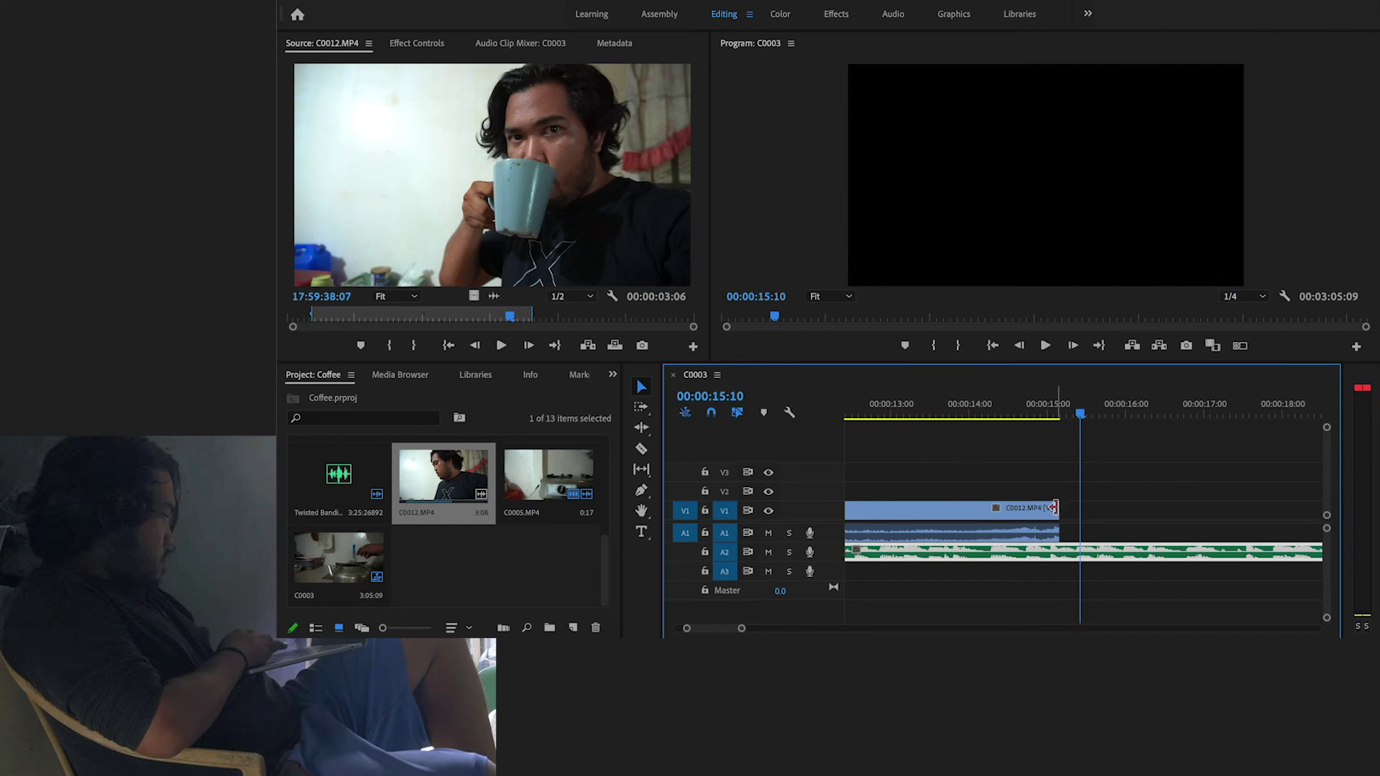
left_click(970, 417)
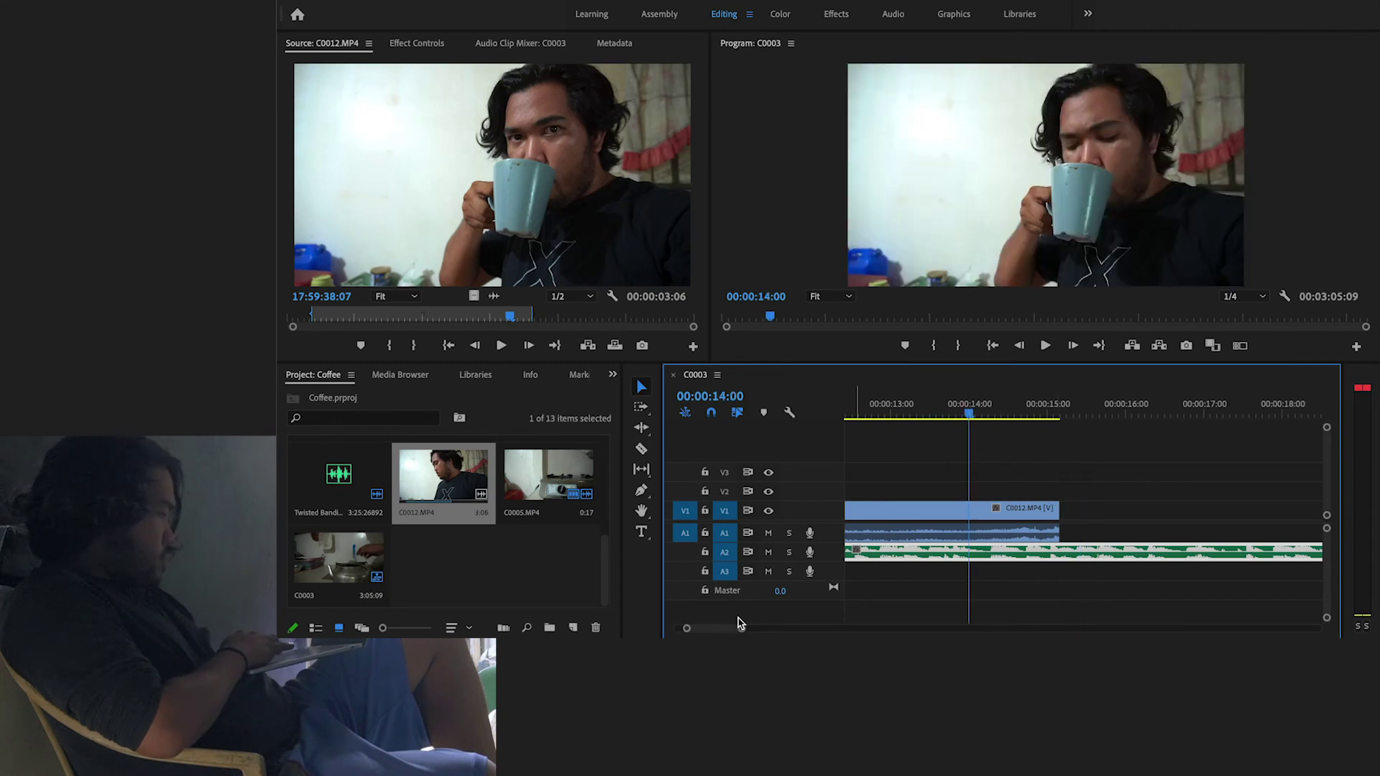
left_click_drag(741, 628, 1087, 628)
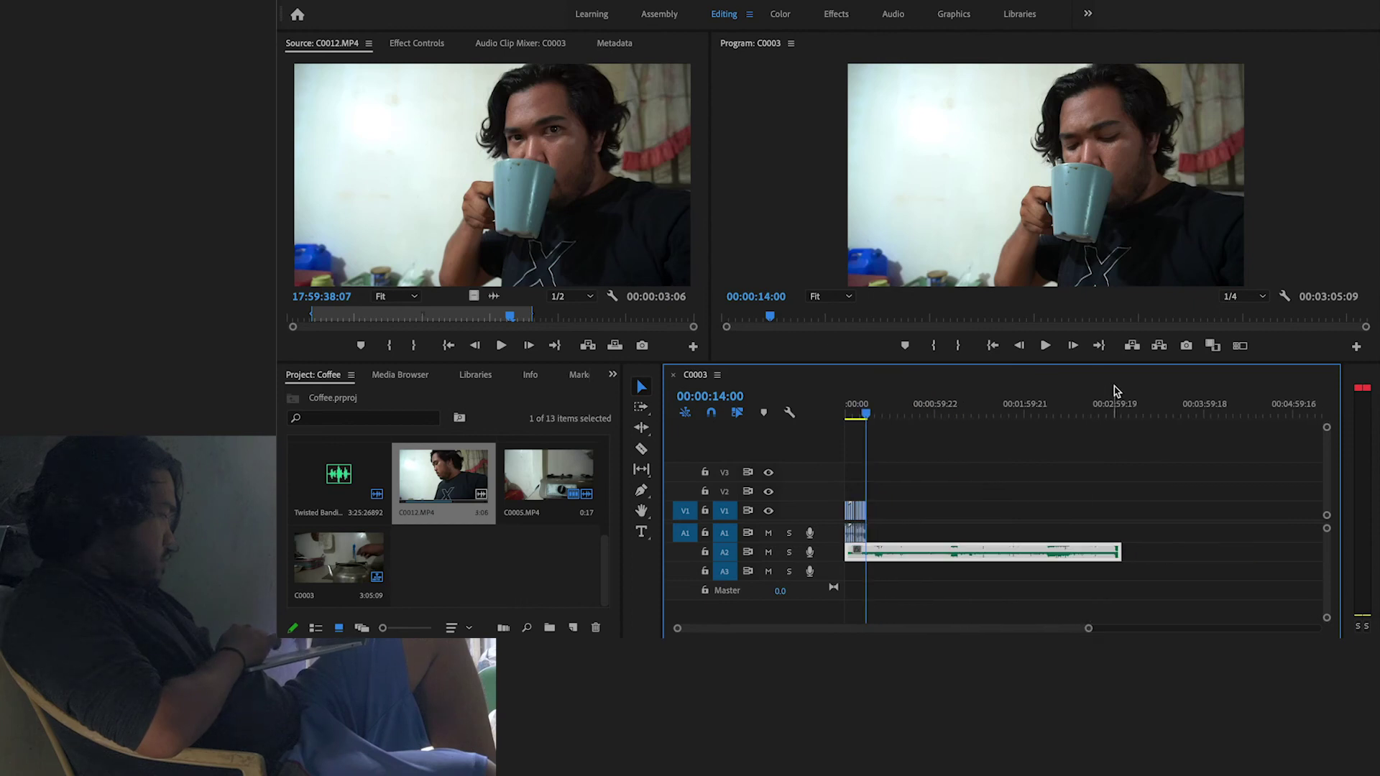
left_click(1098, 417)
key("space")
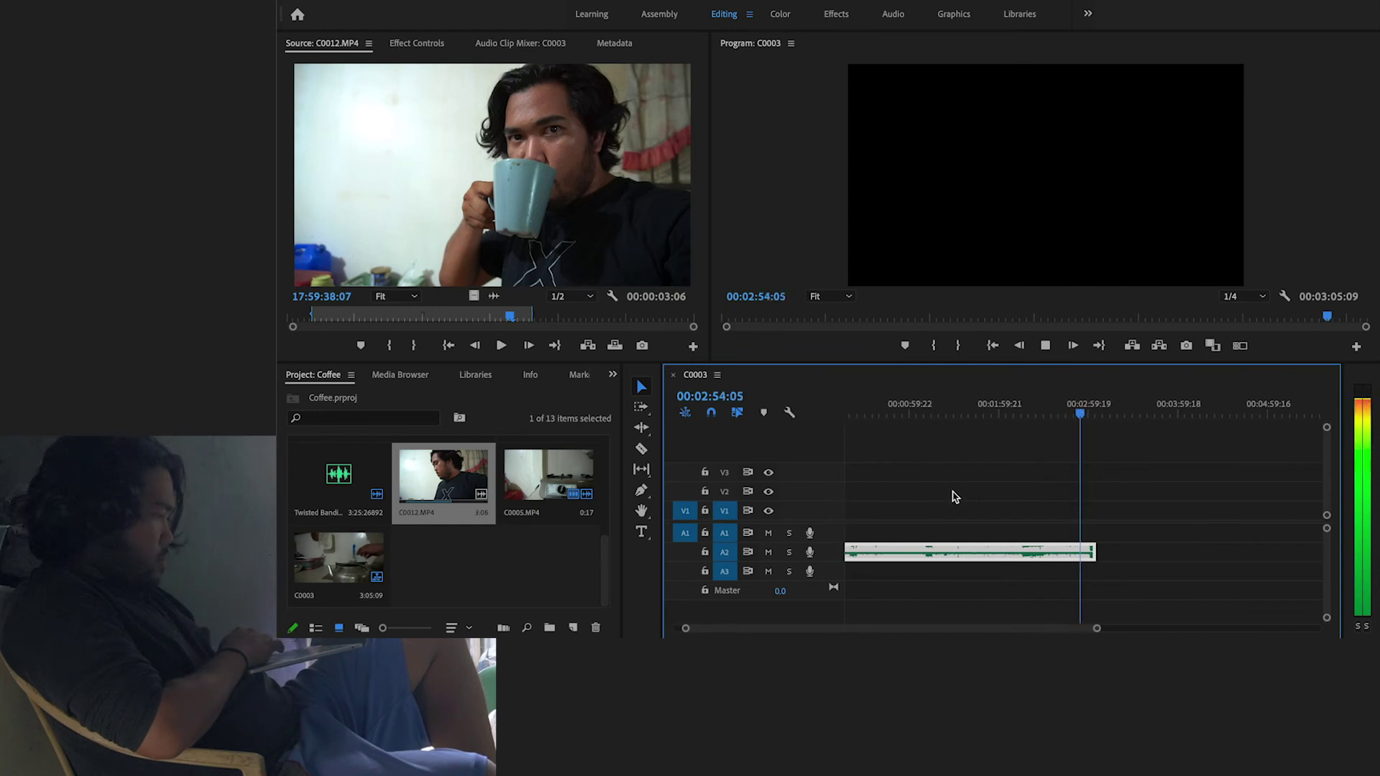
key("space")
left_click(876, 415)
key("space")
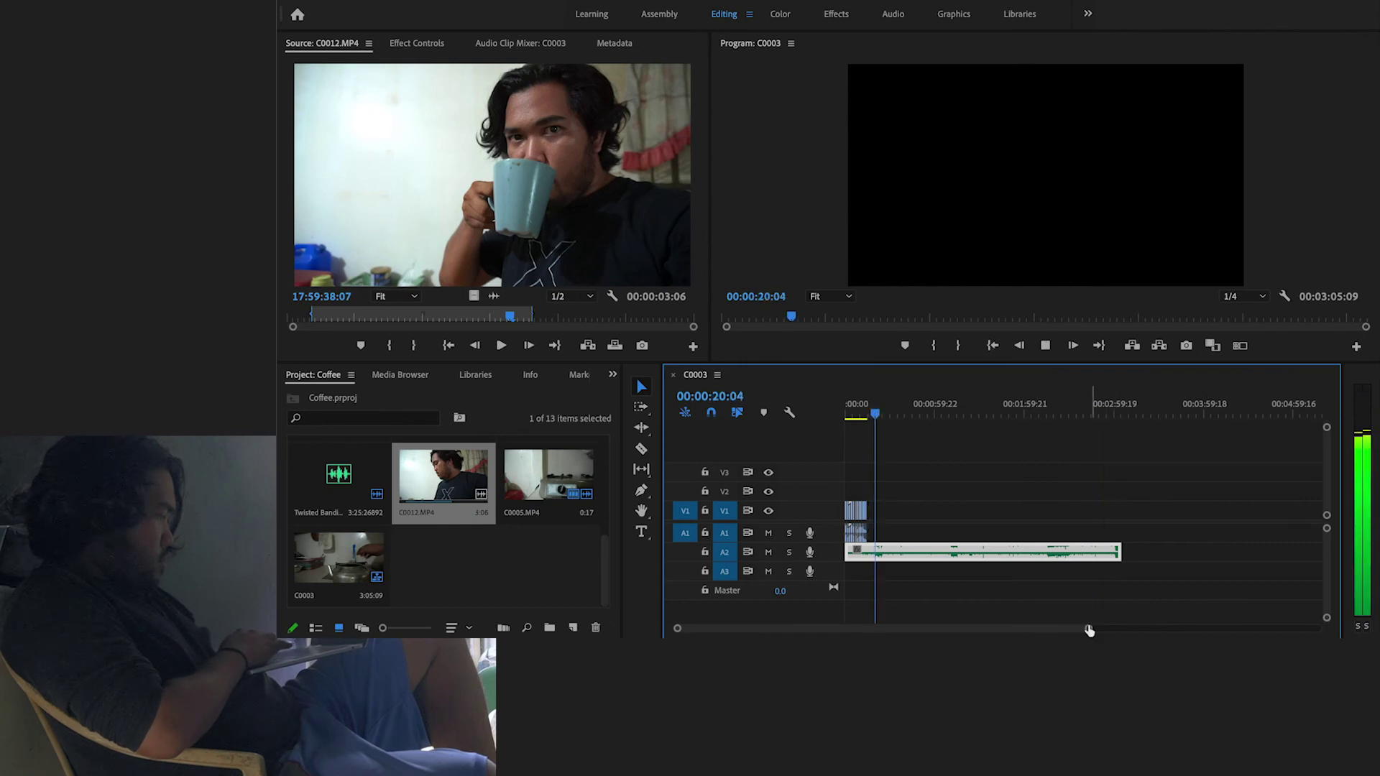
left_click_drag(1089, 631, 980, 636)
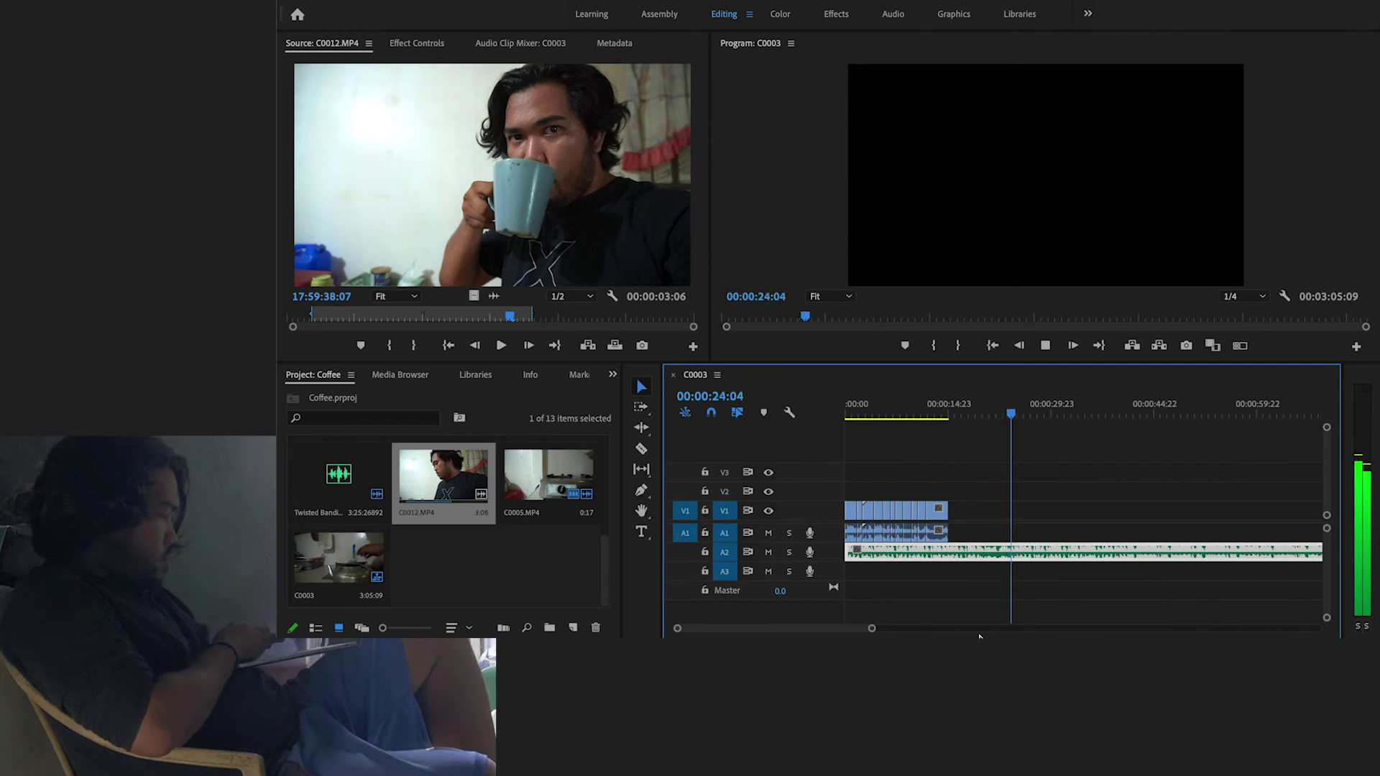
Zoom into the timeline and place the playhead at 00:00:25:01 in the music
key("space")
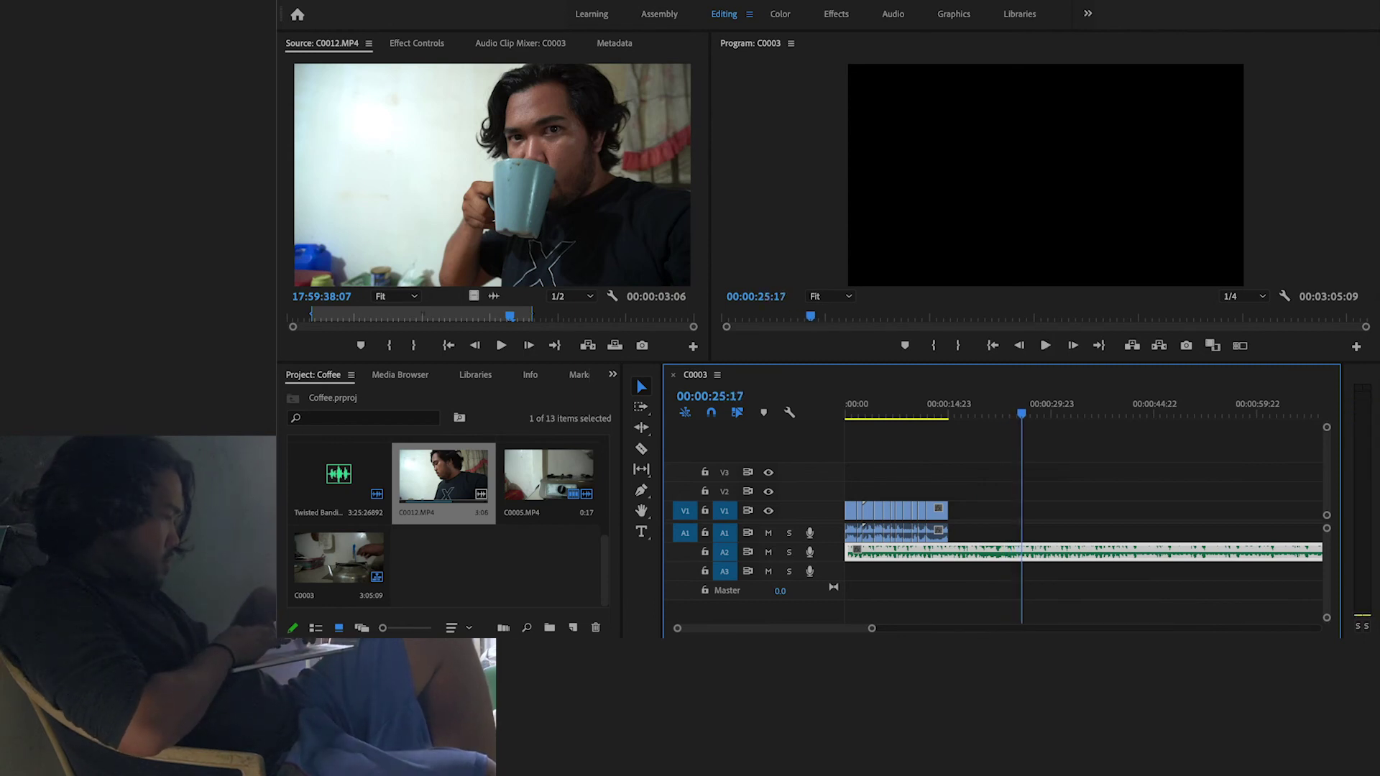
left_click_drag(873, 631, 834, 630)
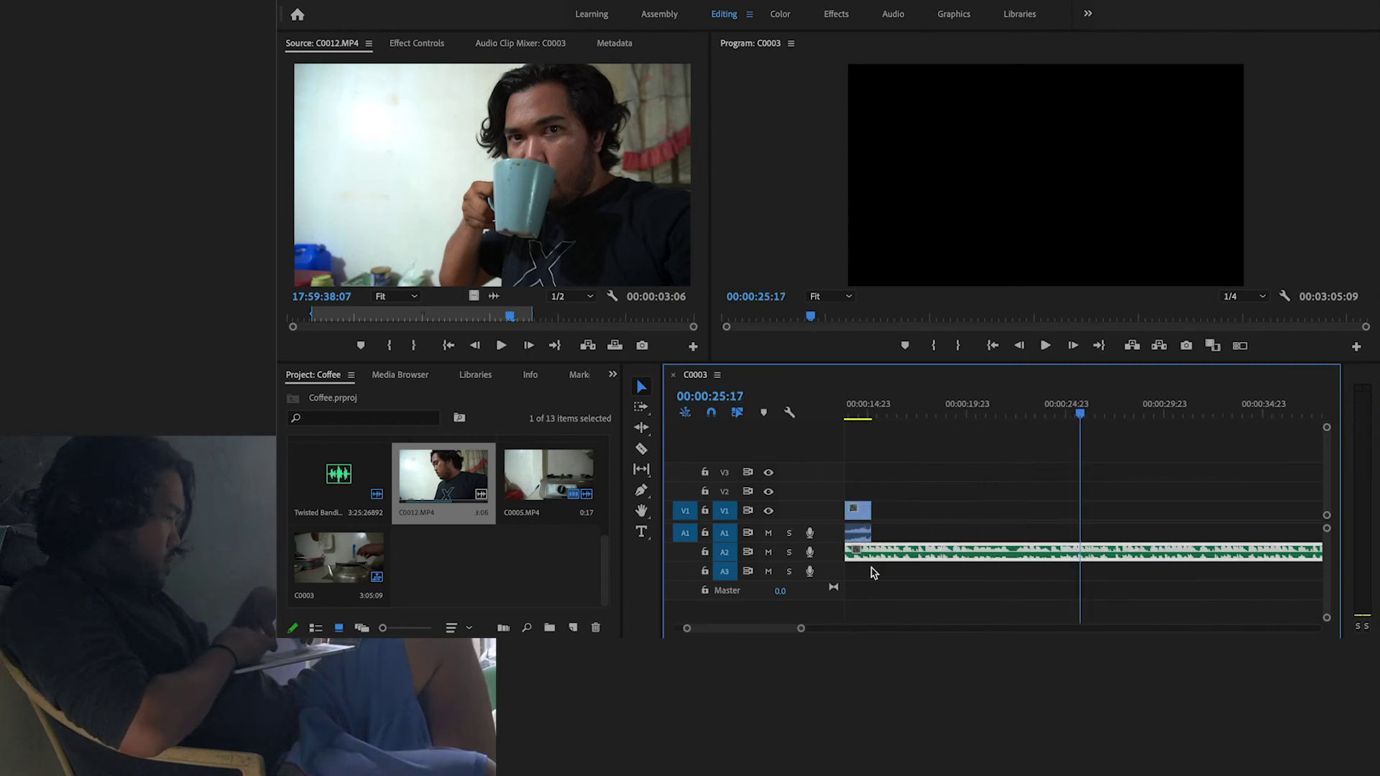
left_click(981, 416)
key("space")
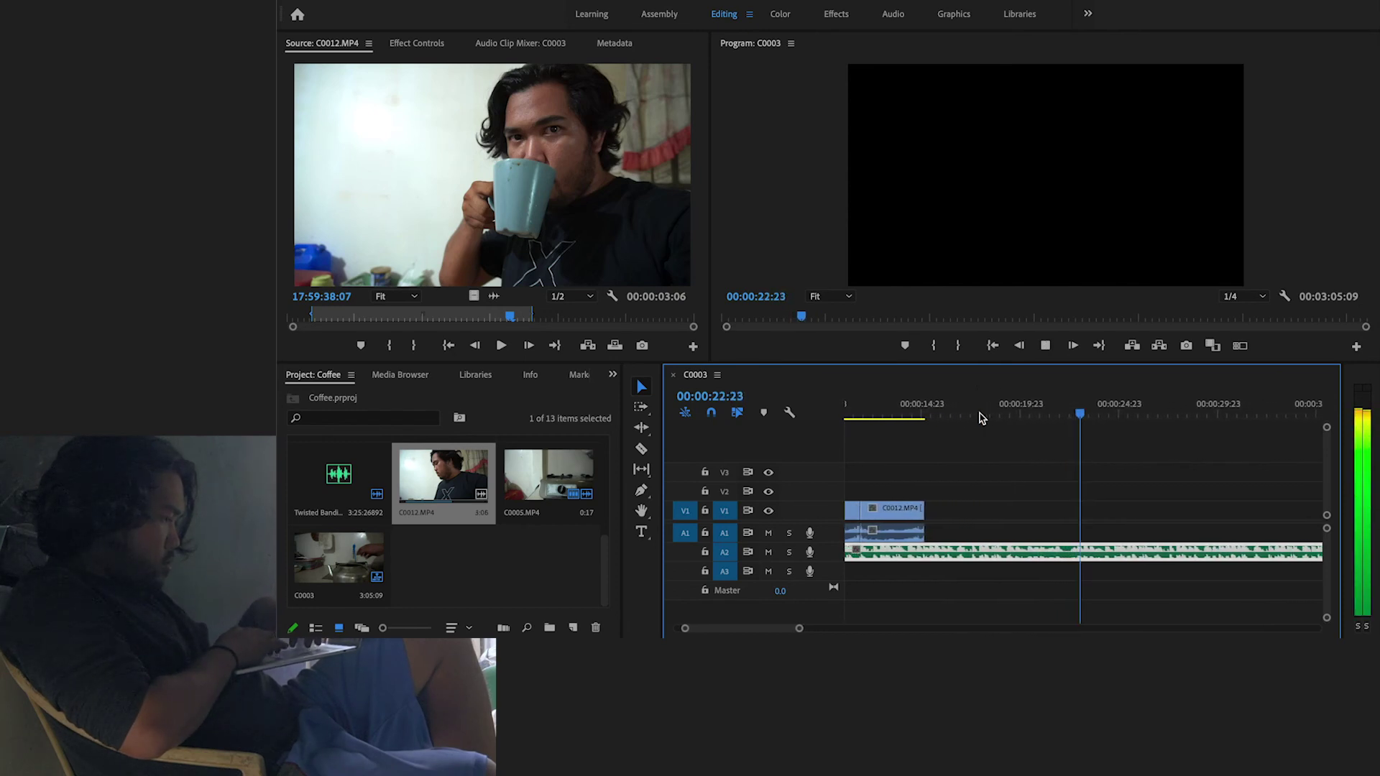
key("space")
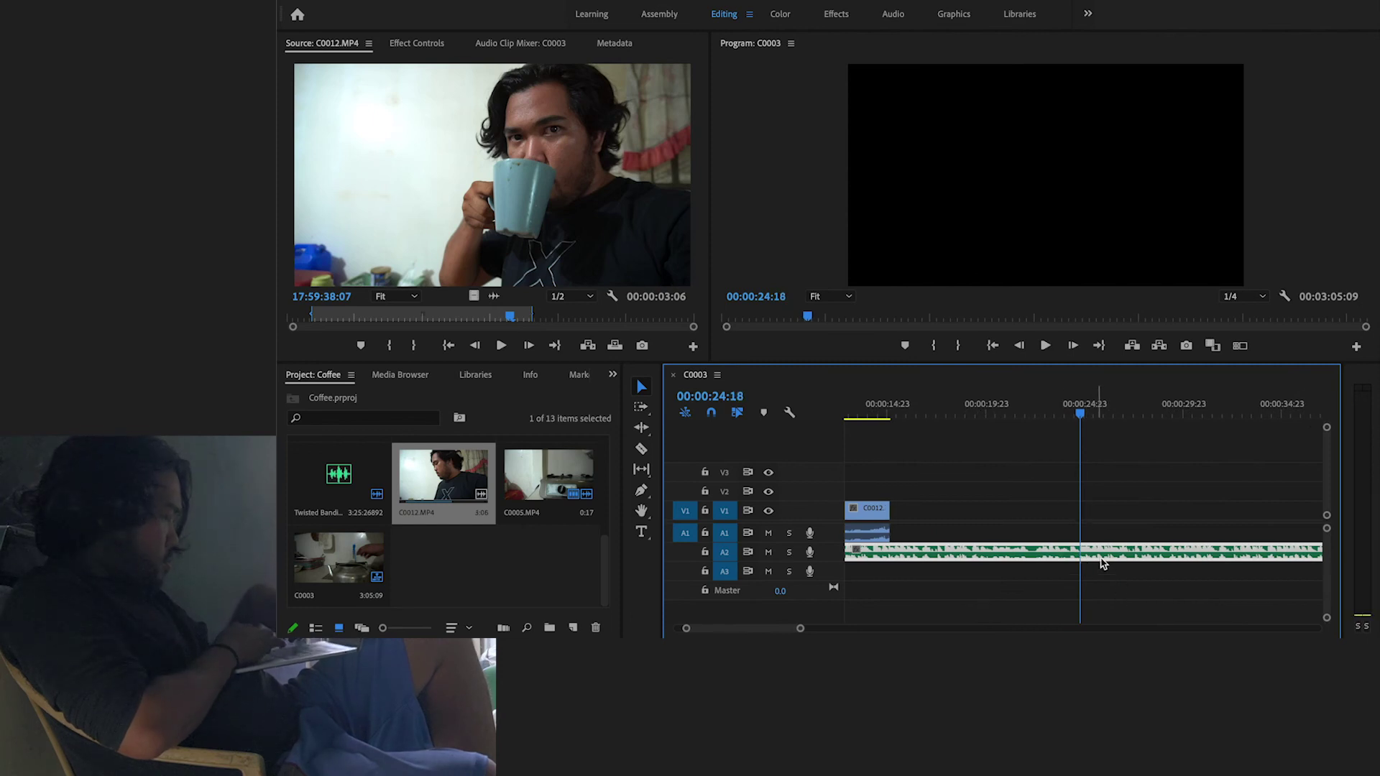
left_click_drag(799, 629, 716, 629)
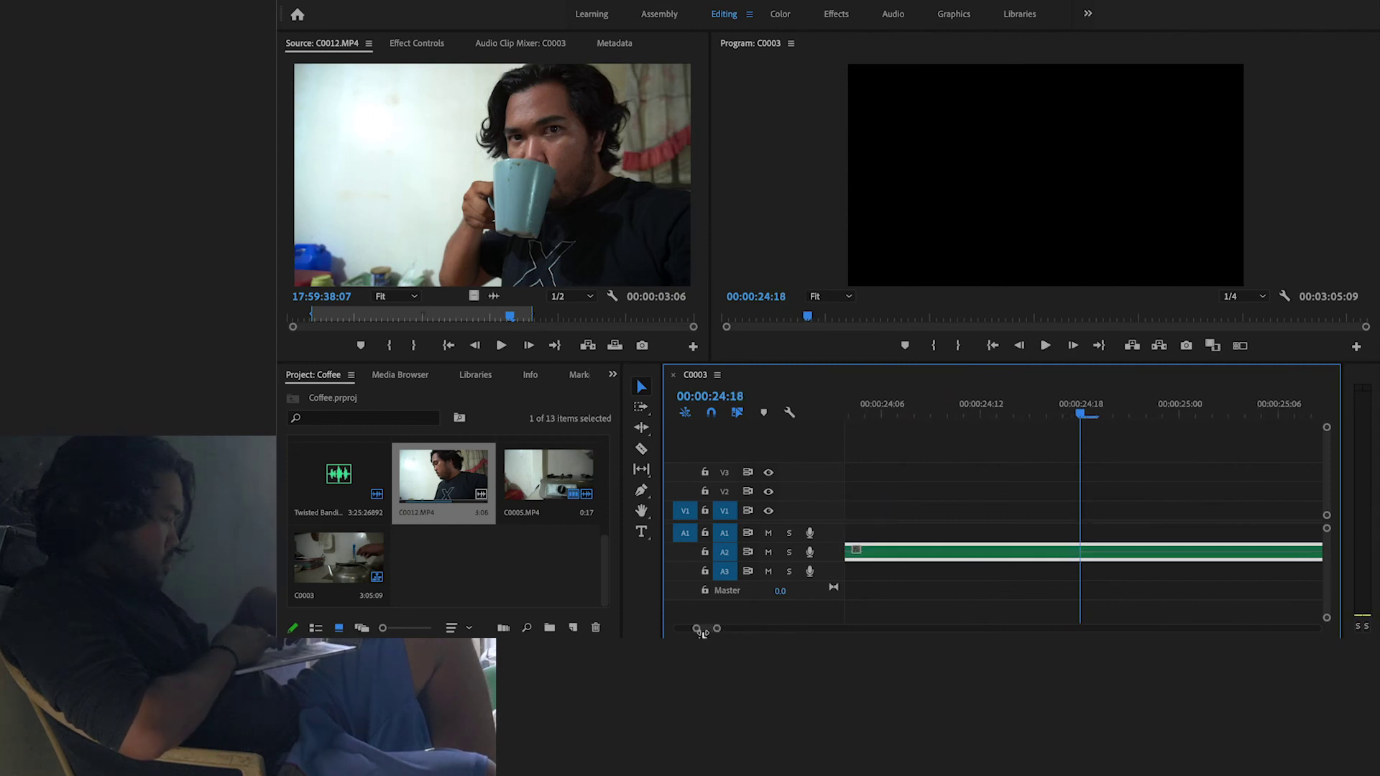
key("space")
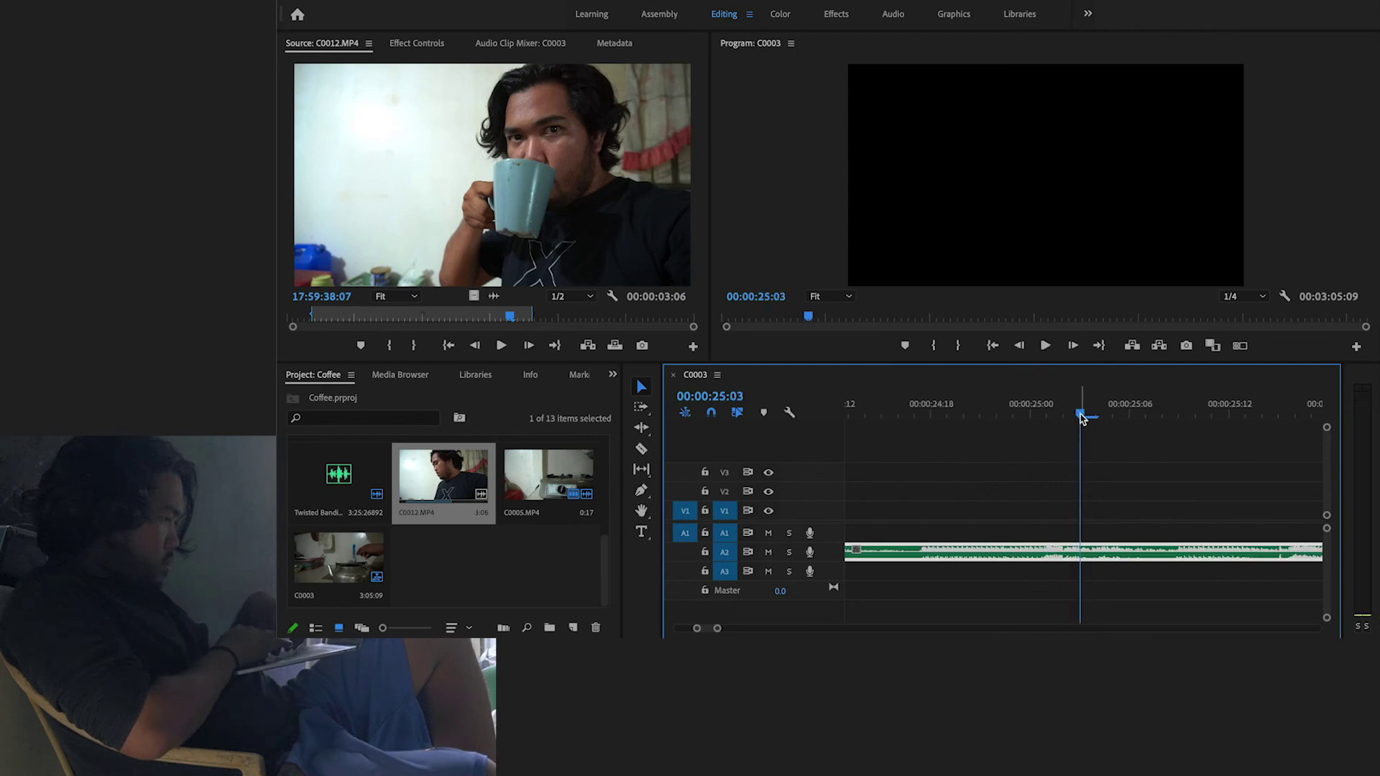
left_click_drag(1082, 419, 1054, 419)
Split the music track at 00:00:25:01 and delete everything after the cut
key("b")
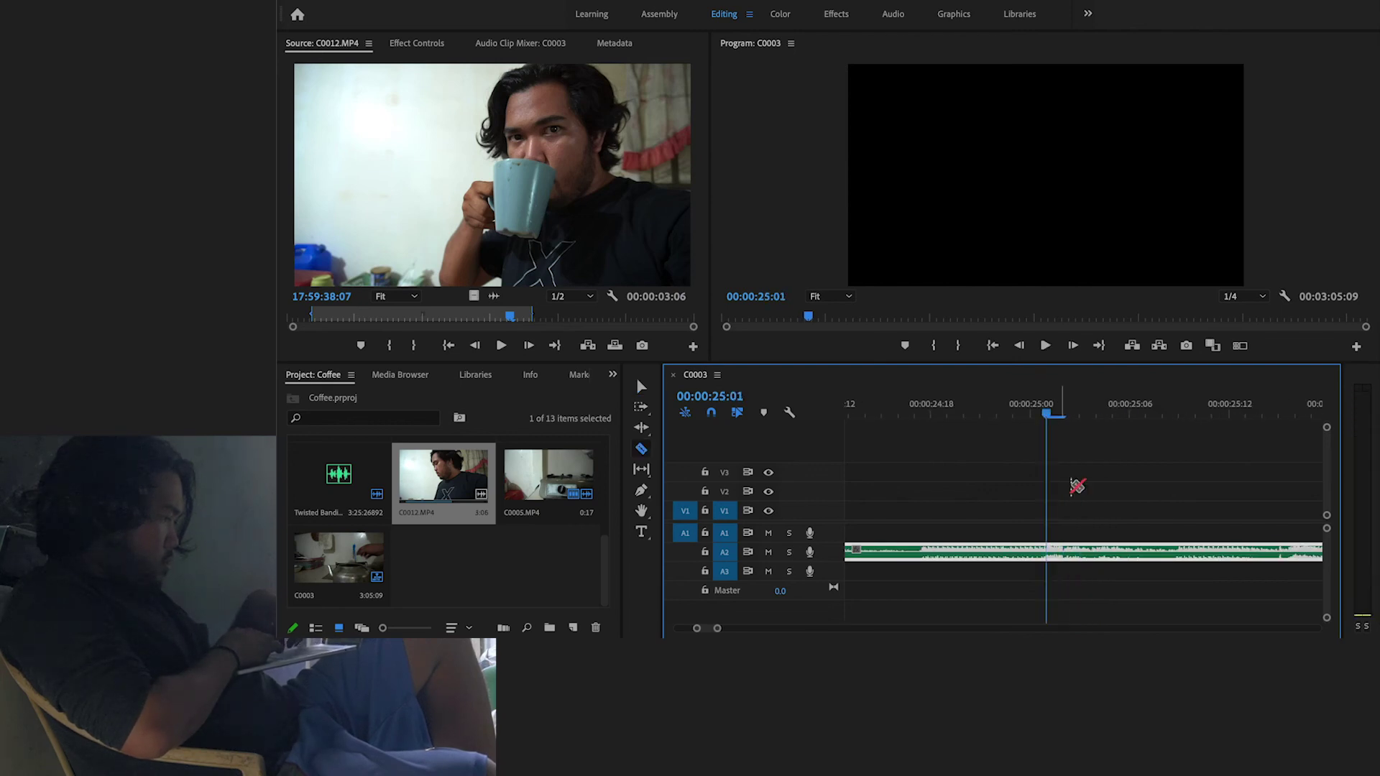
key("ctrl+k")
key("v")
left_click(1121, 557)
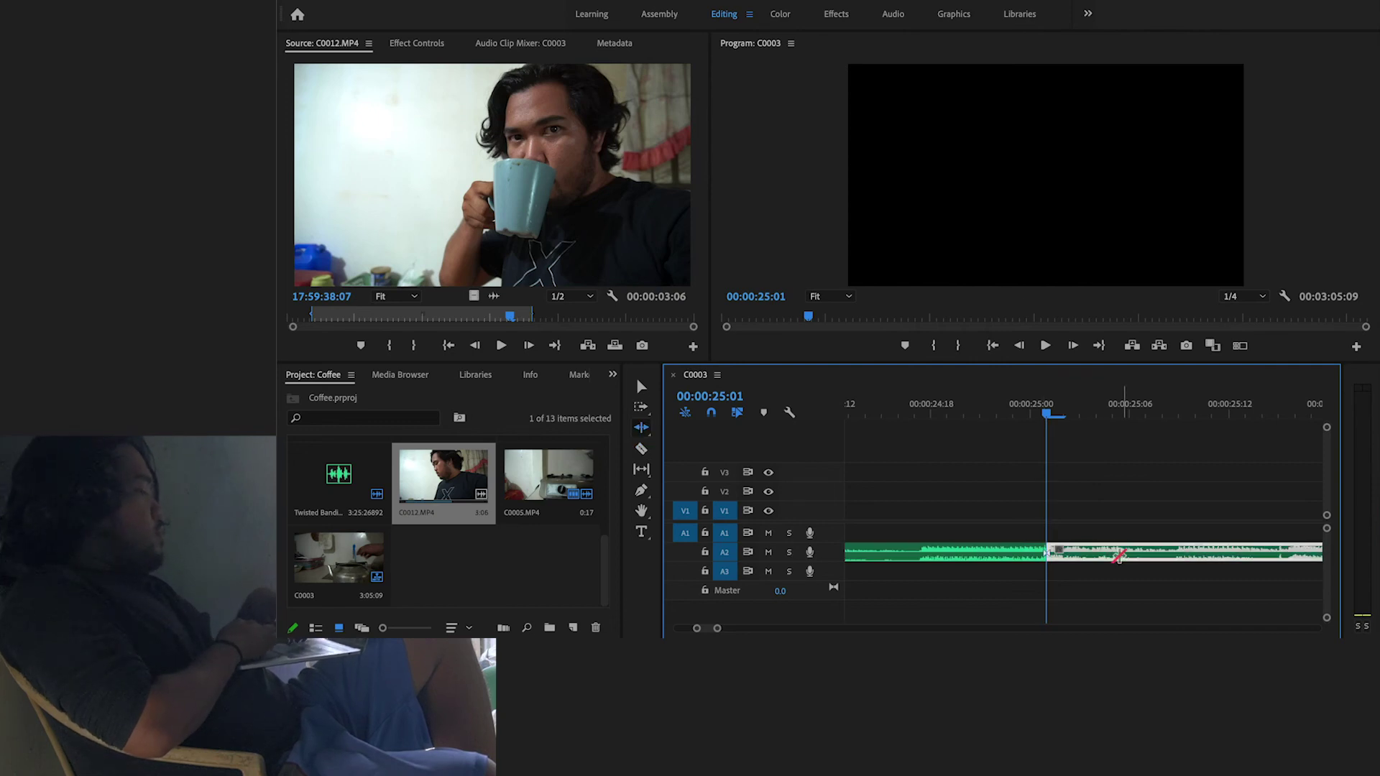
key("Delete")
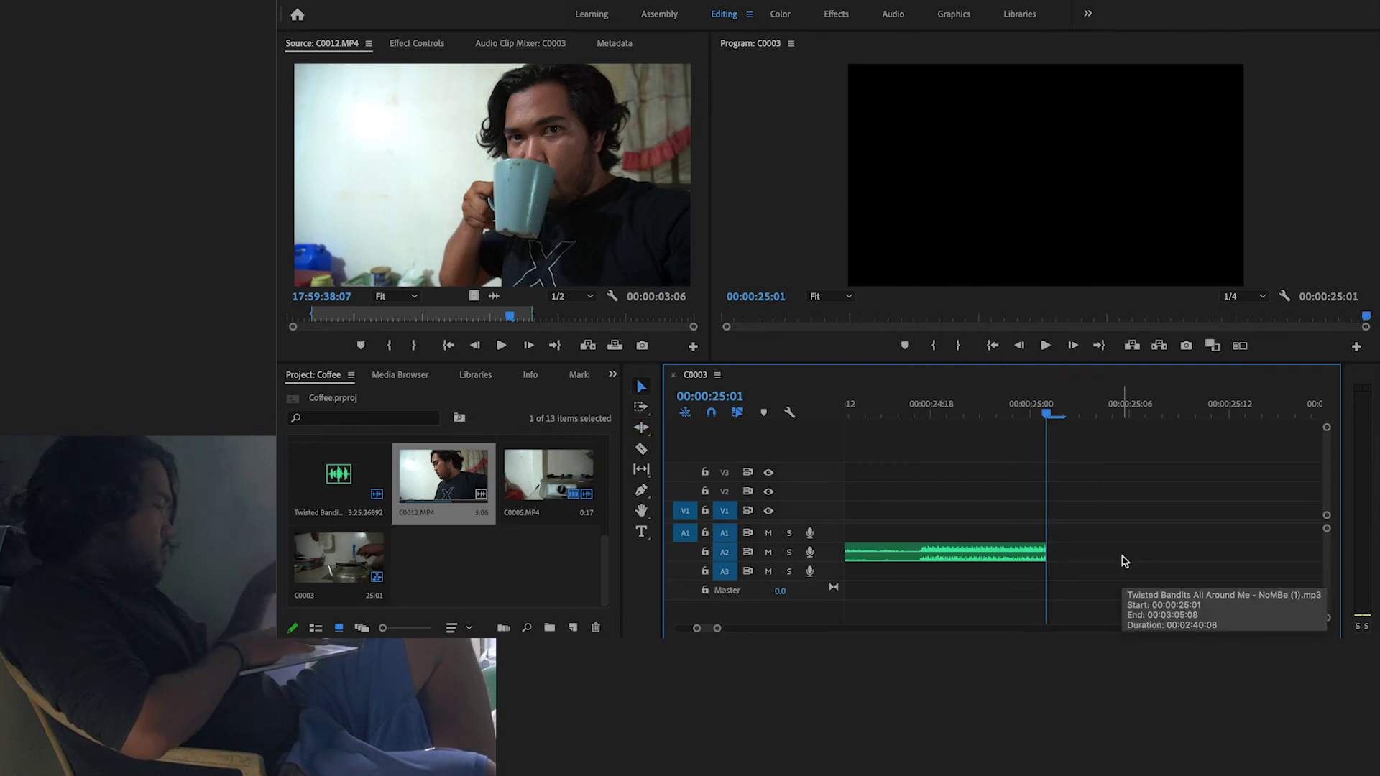
left_click_drag(717, 630, 874, 630)
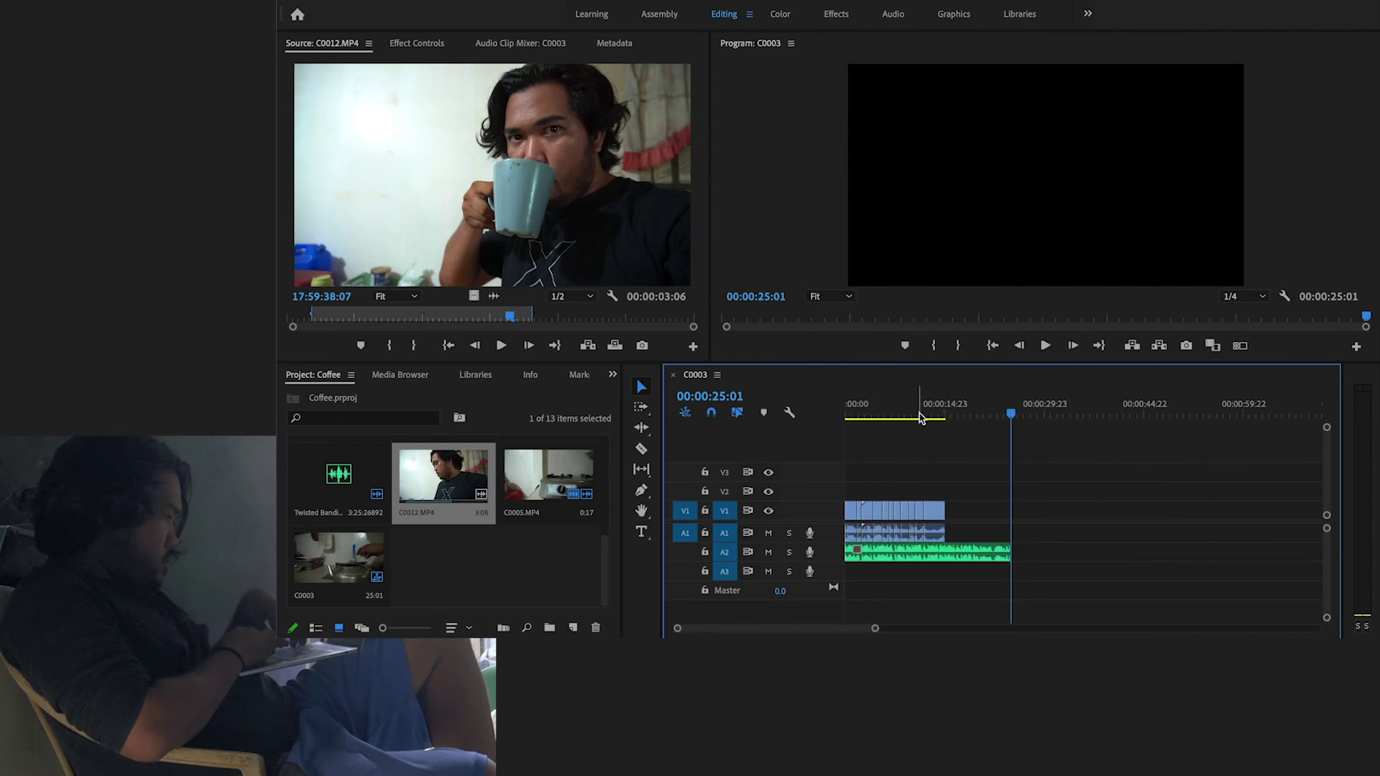
left_click(918, 416)
key("space")
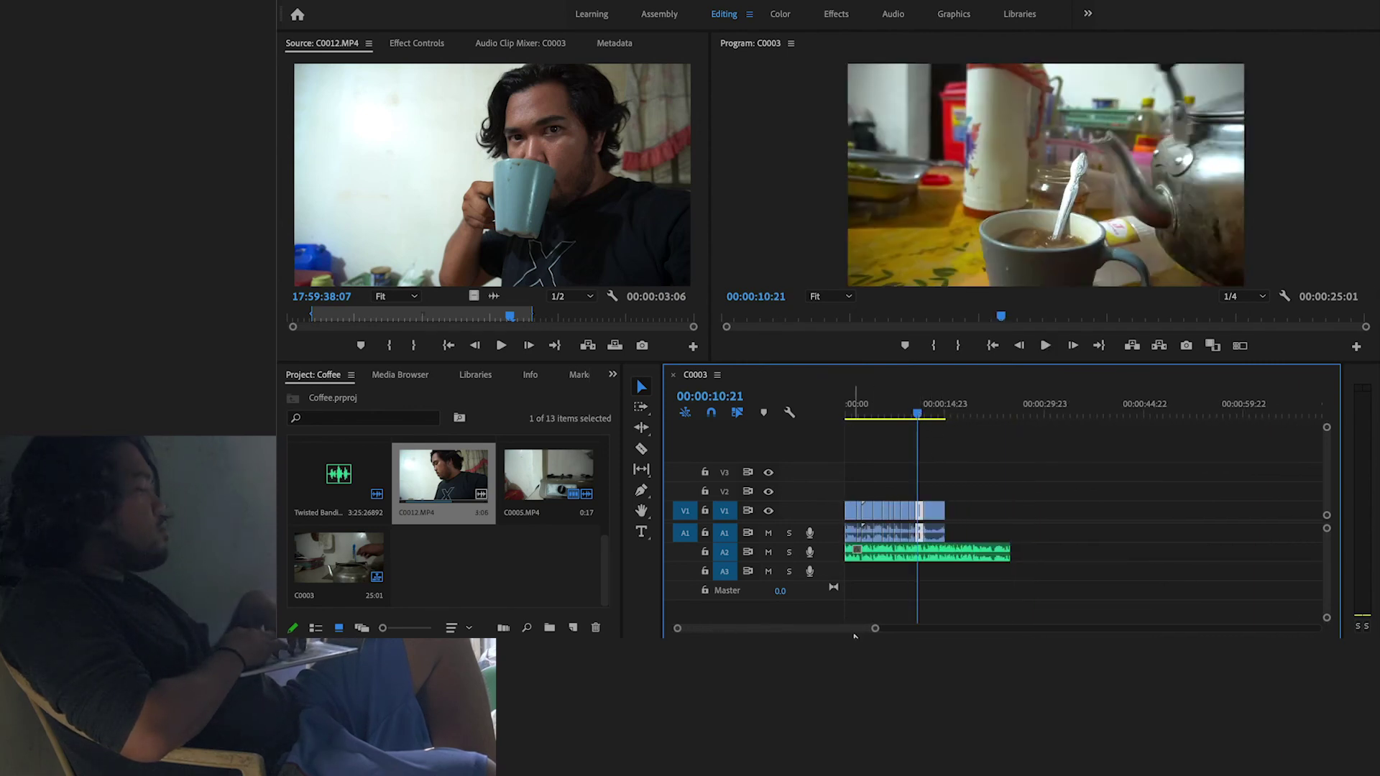
left_click_drag(875, 630, 849, 629)
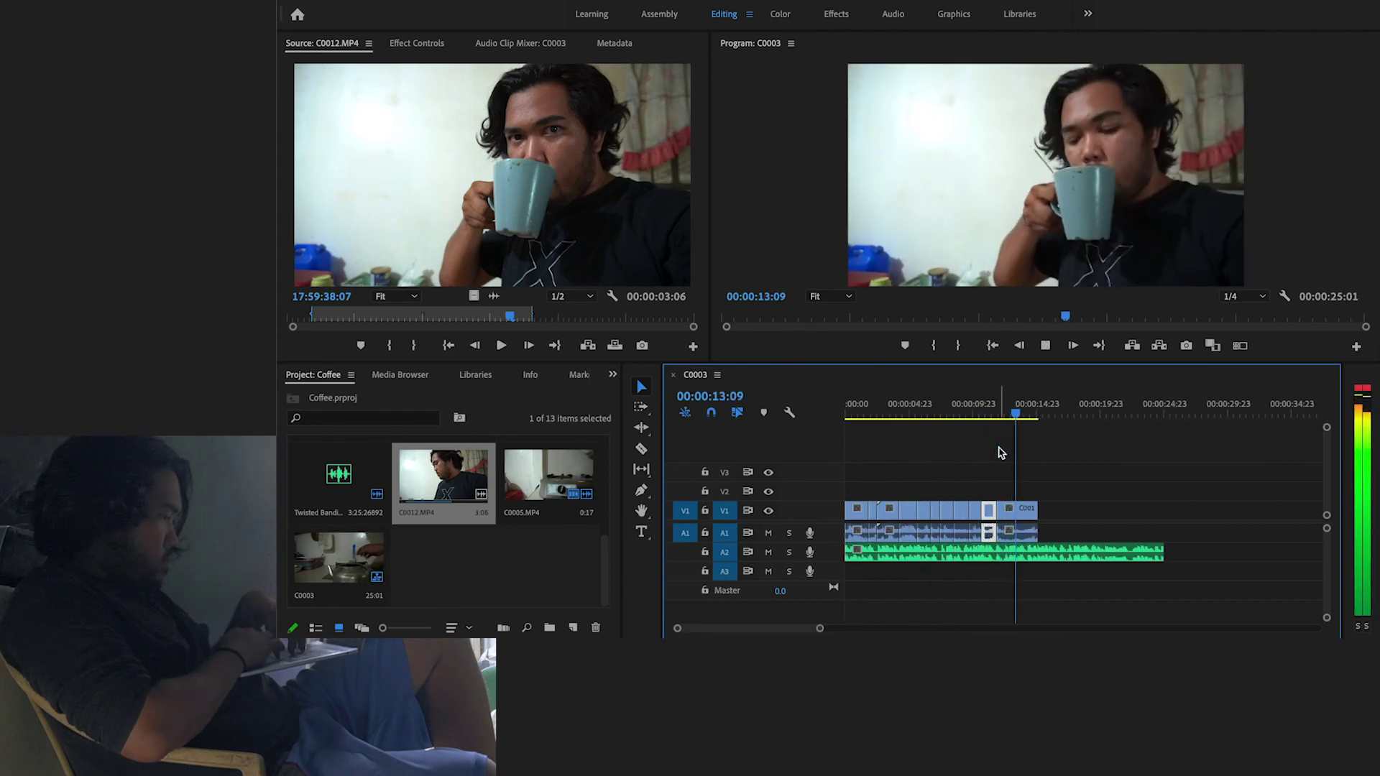
key("space")
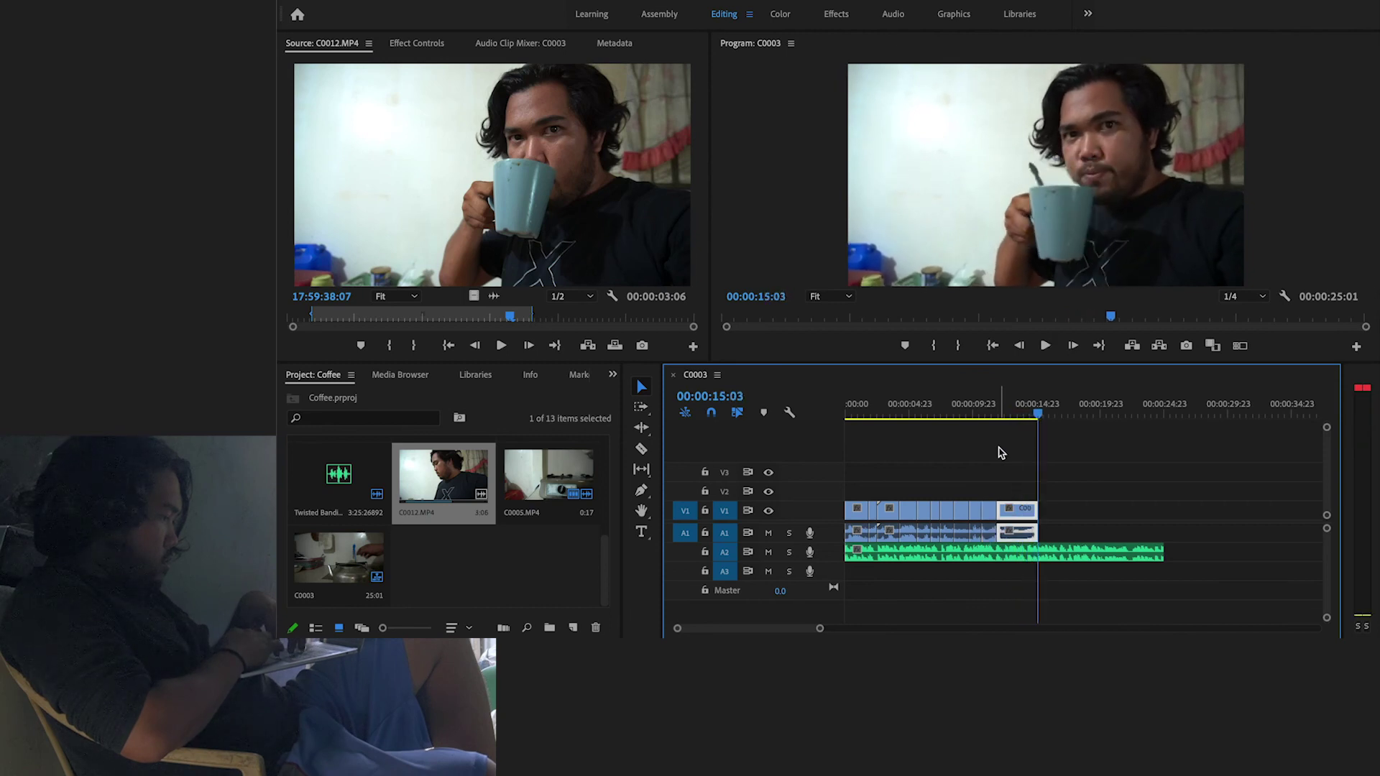
left_click(1128, 409)
key("space")
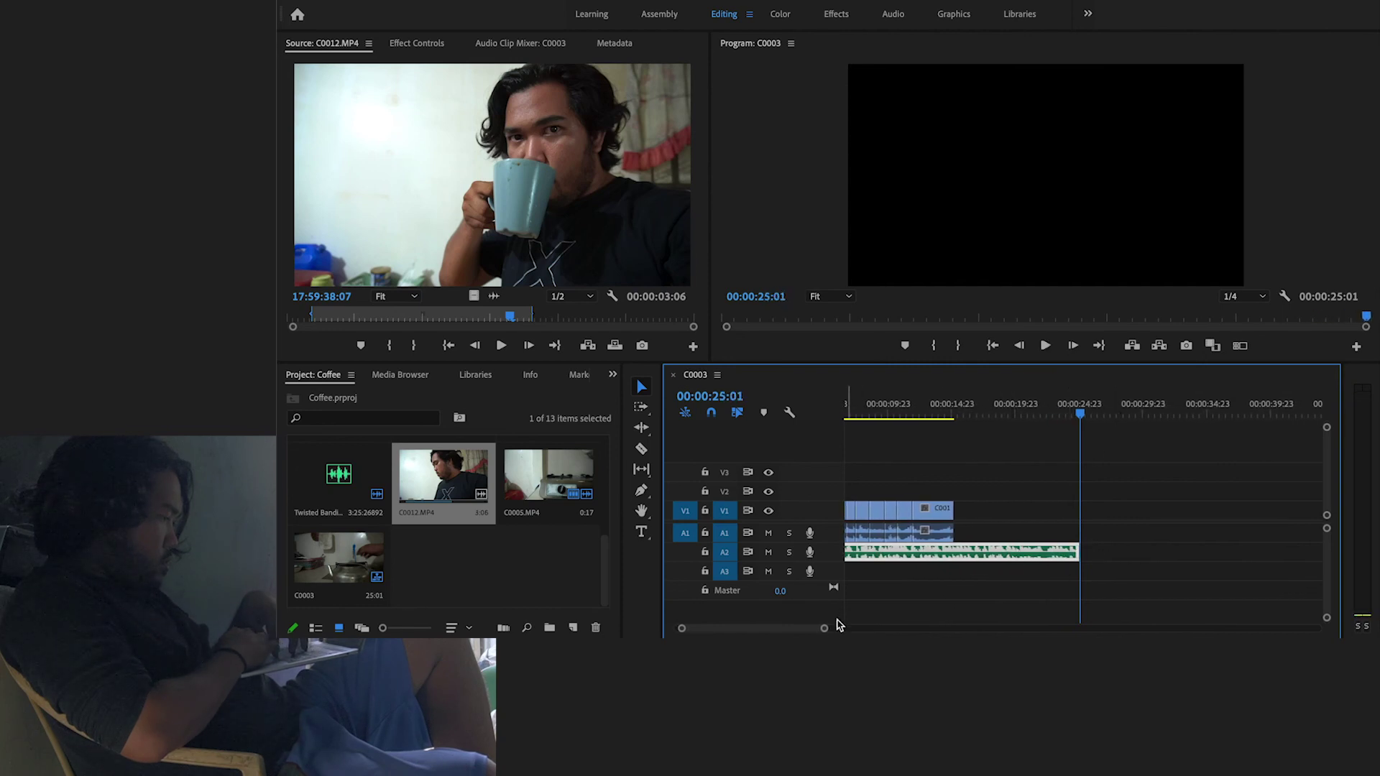
left_click_drag(825, 629, 809, 629)
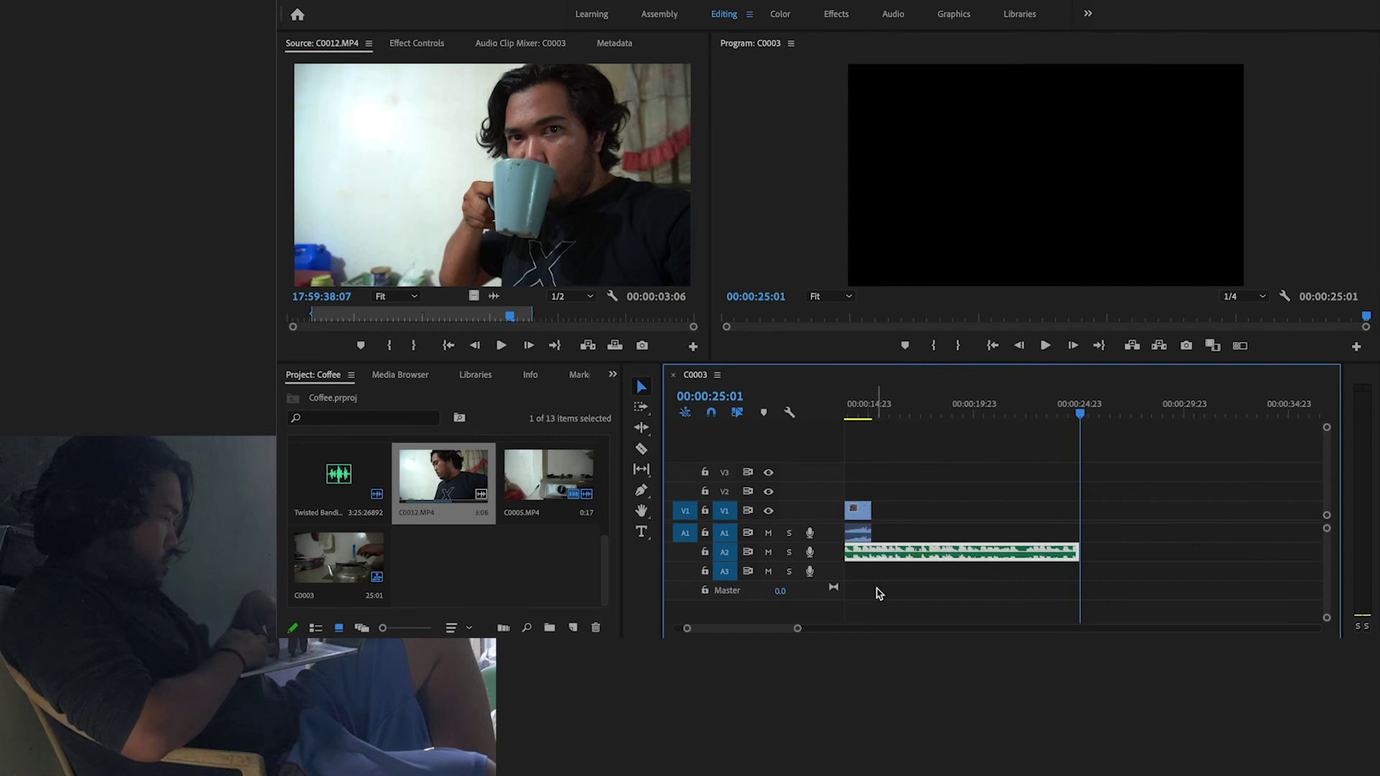
Zoom in near the 15-second mark and play the drinking shot's ending from 00:00:12:22
scroll(879, 593, "up", 3)
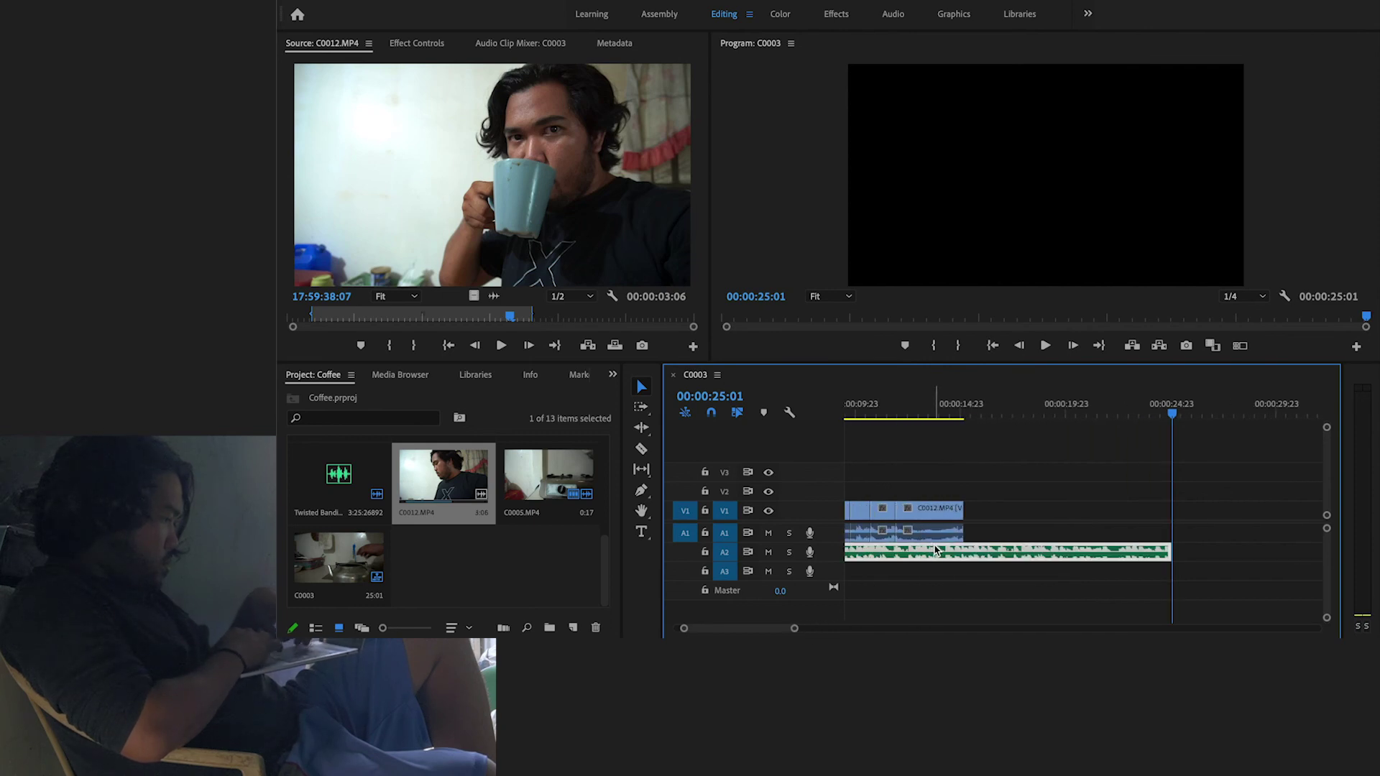
left_click(917, 415)
key("space")
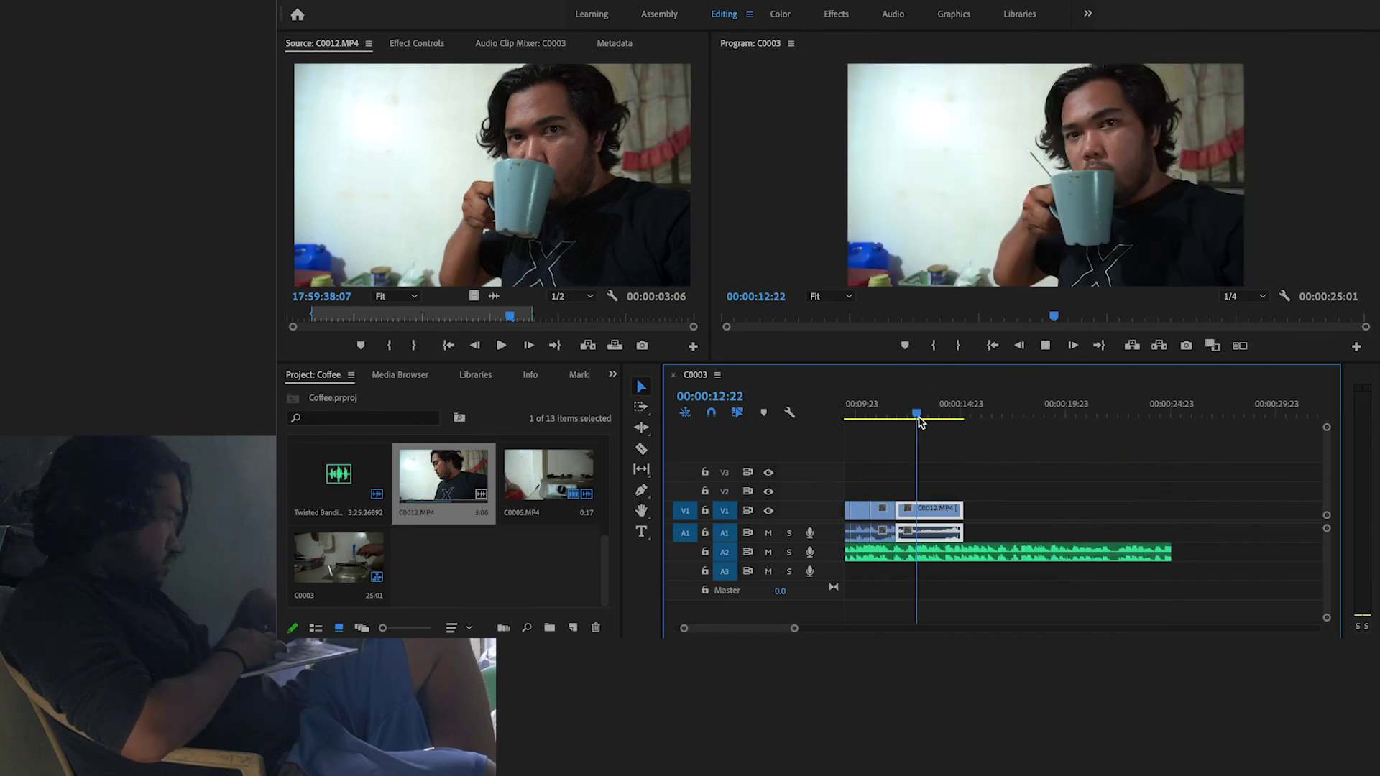
scroll(920, 421, "up", 3)
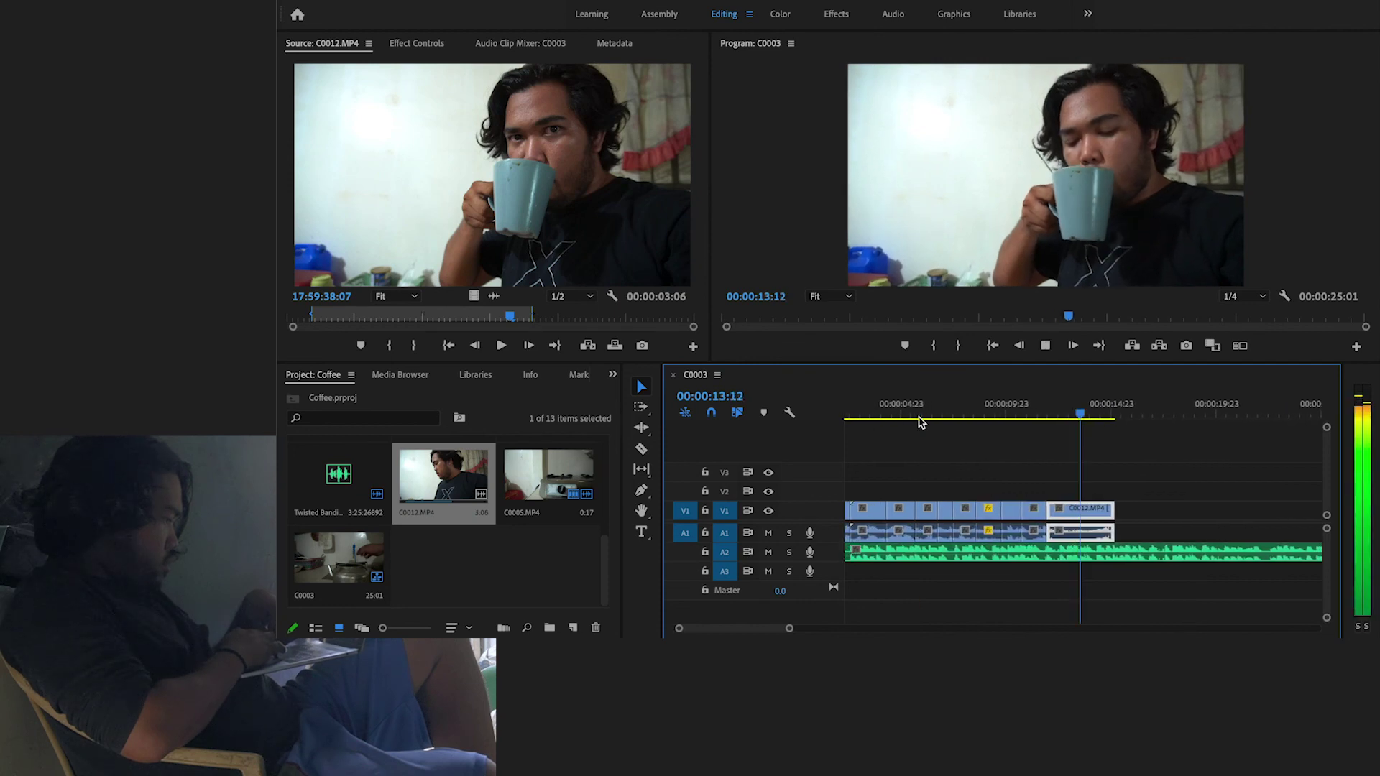
key("space")
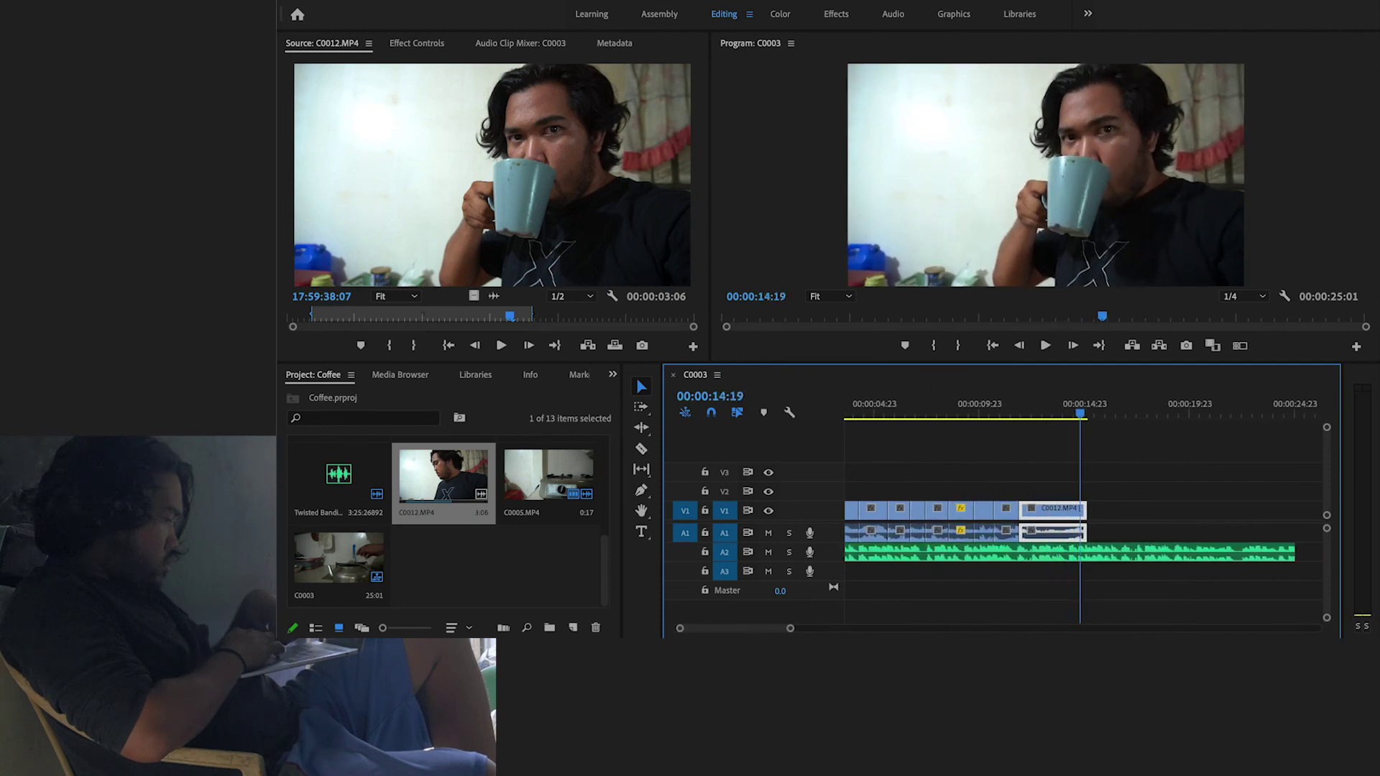
left_click_drag(776, 631, 752, 627)
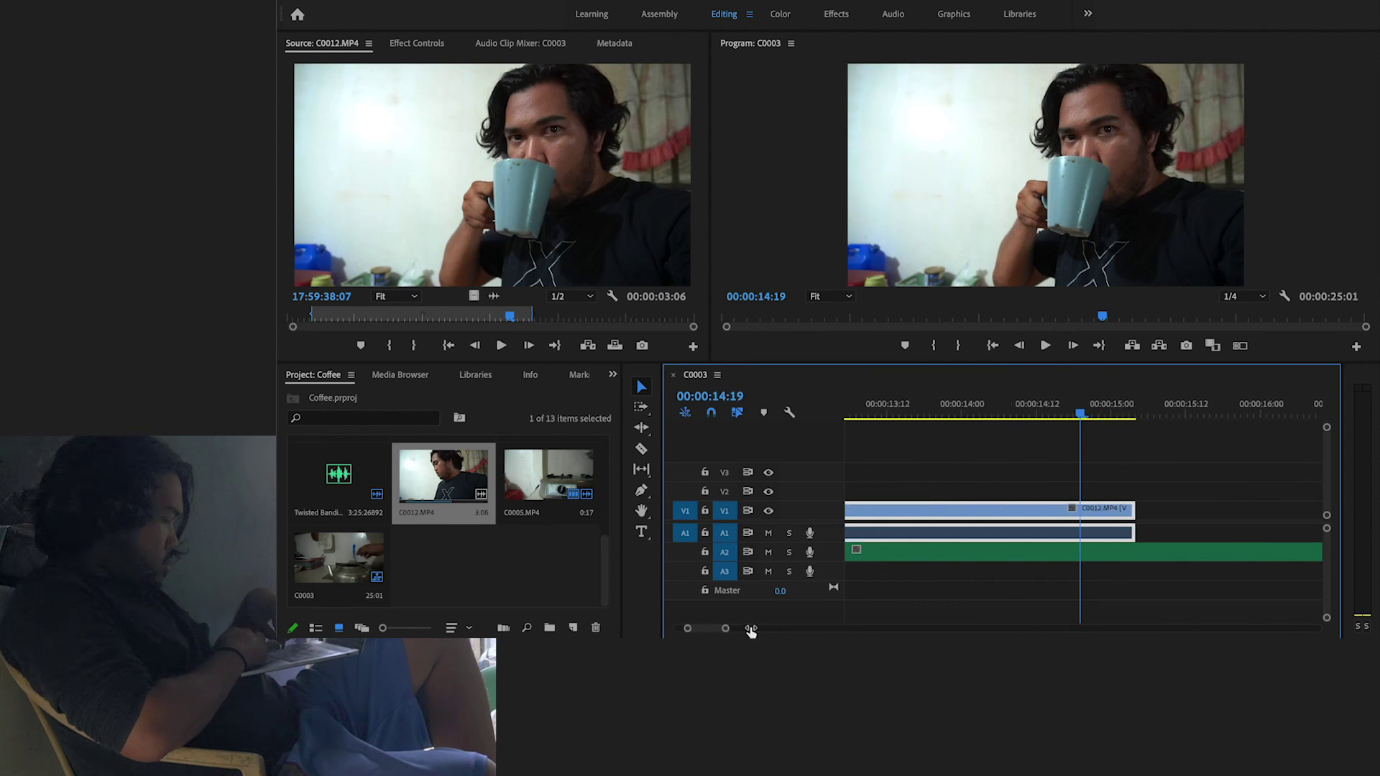
key("space")
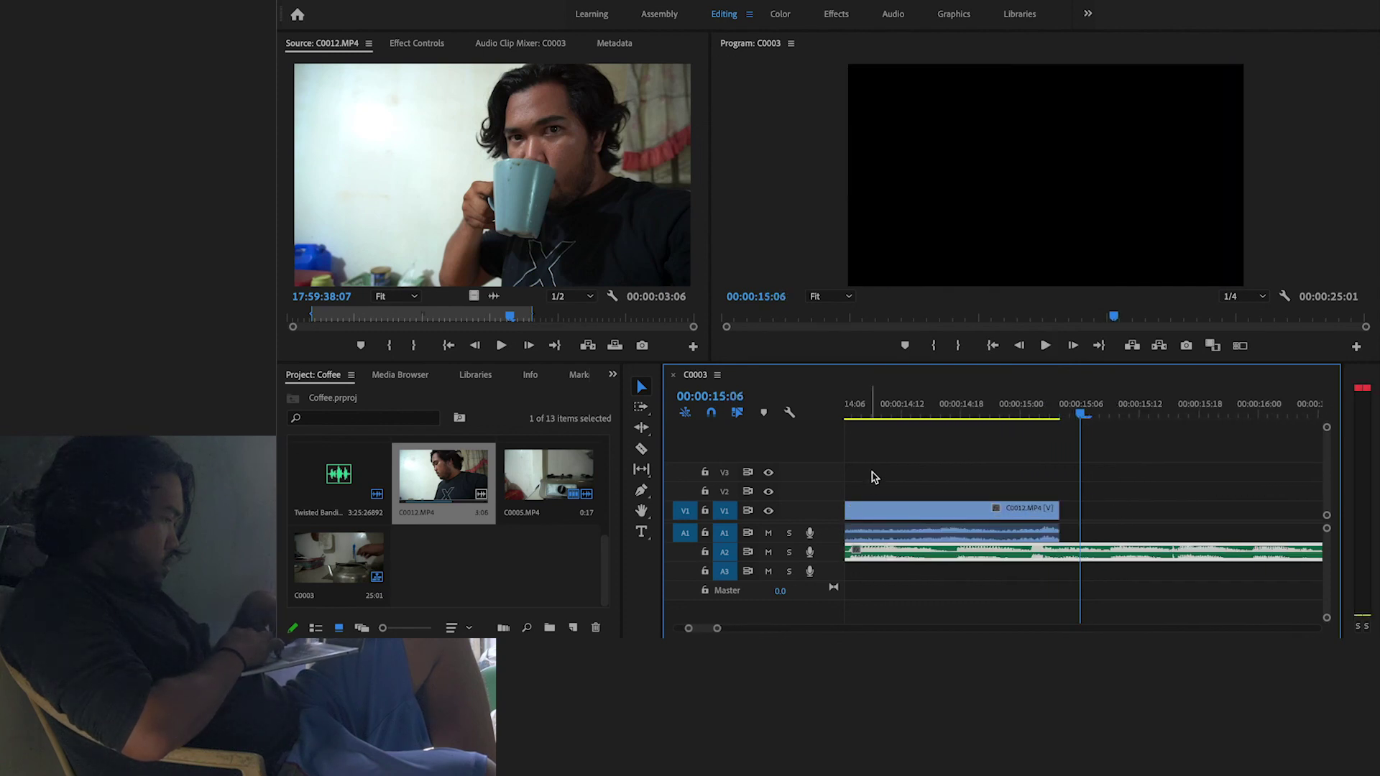
left_click(918, 417)
key("space")
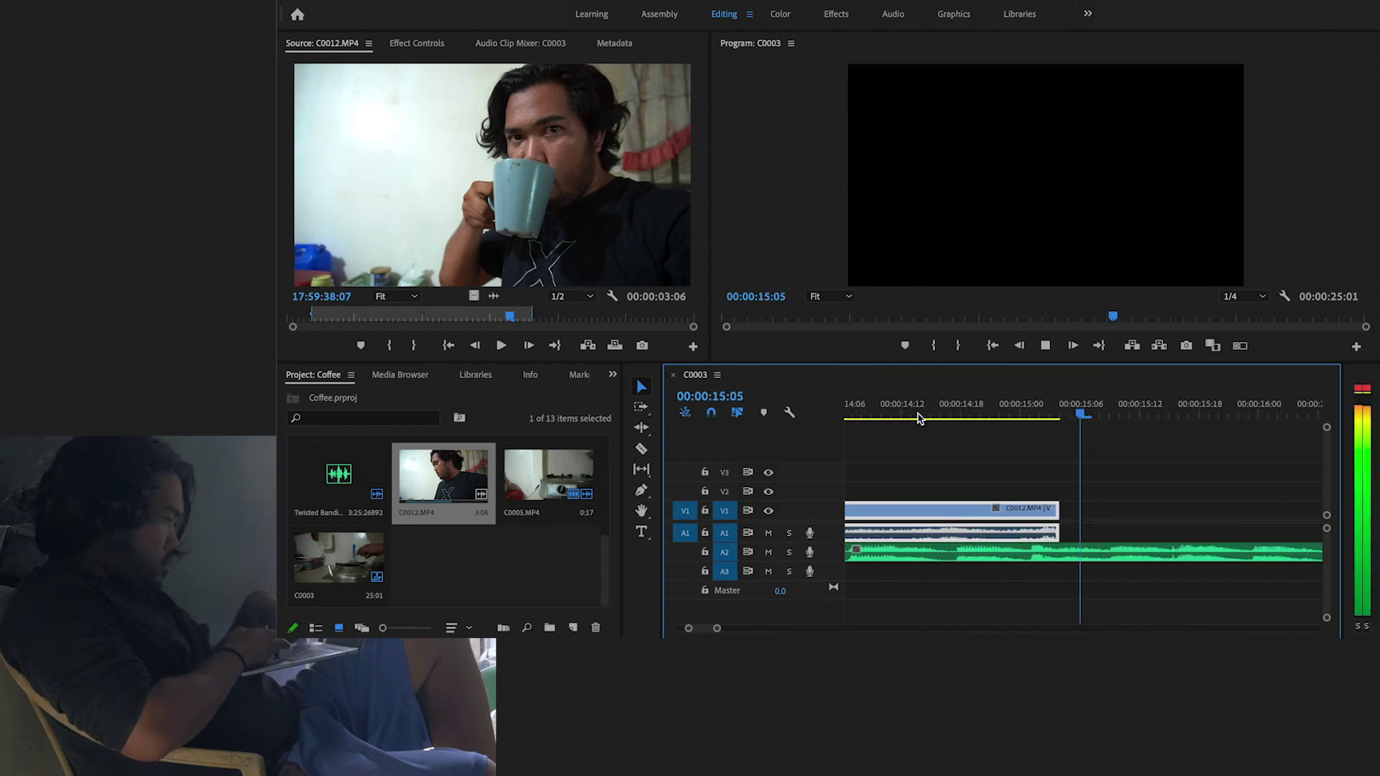
Replay the shot's last second and split the A2 music at 00:00:14:17
scroll(916, 480, "up", 3)
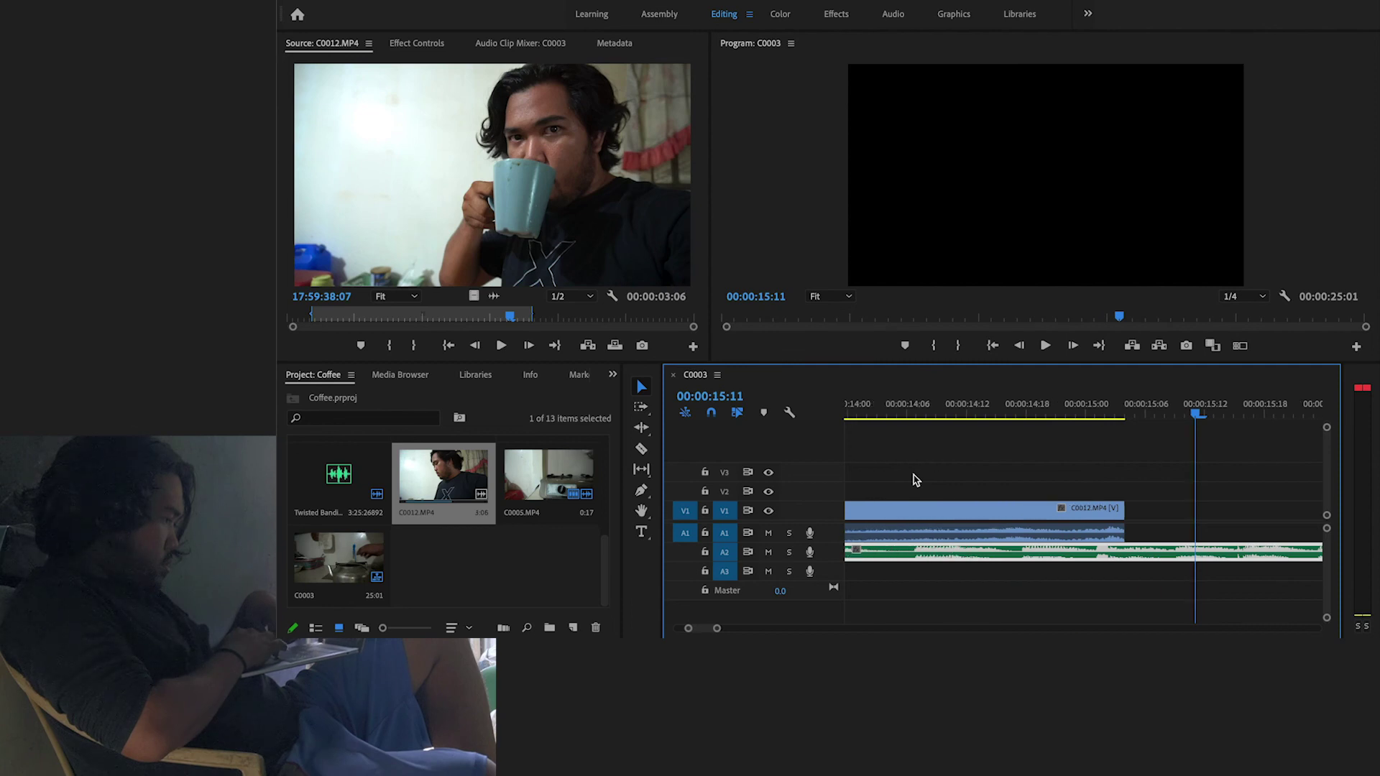
left_click(910, 414)
key("space")
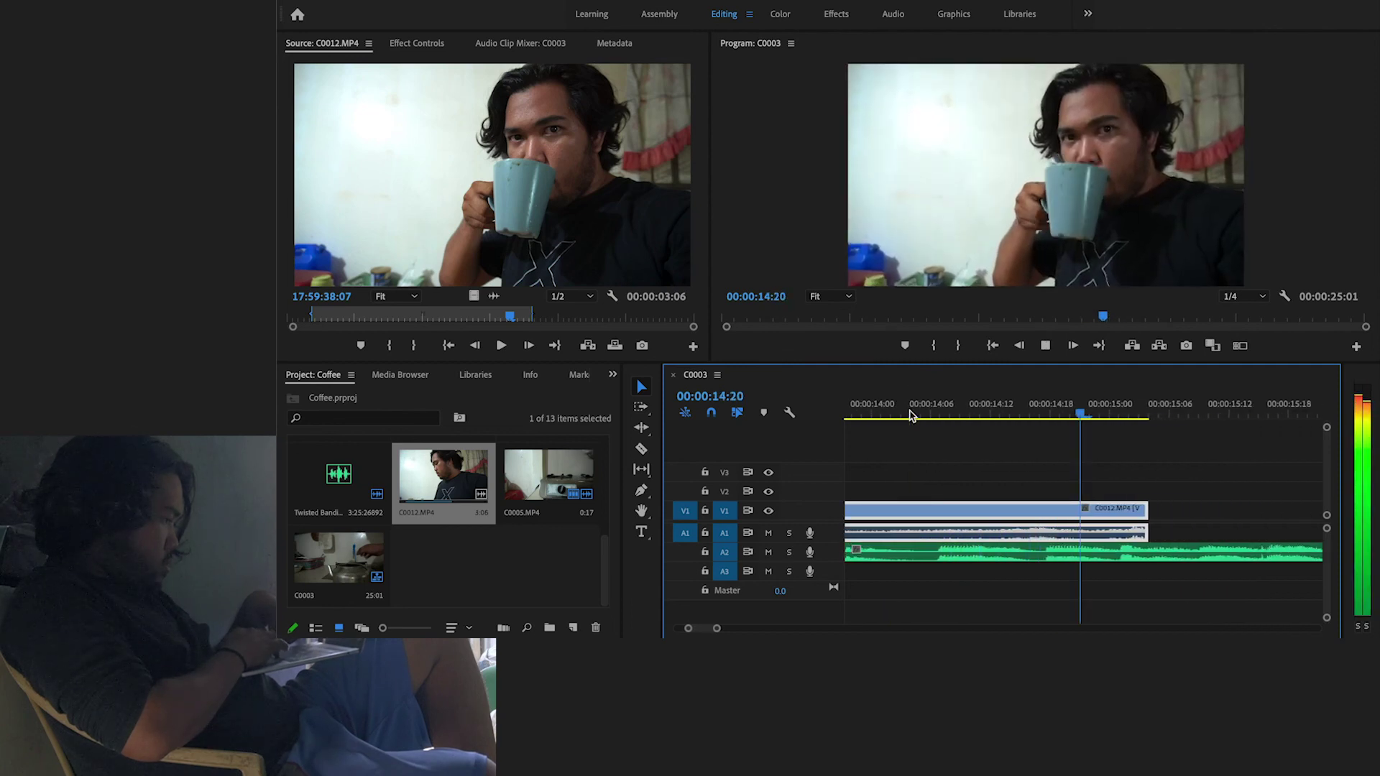
left_click(1004, 415)
key("space")
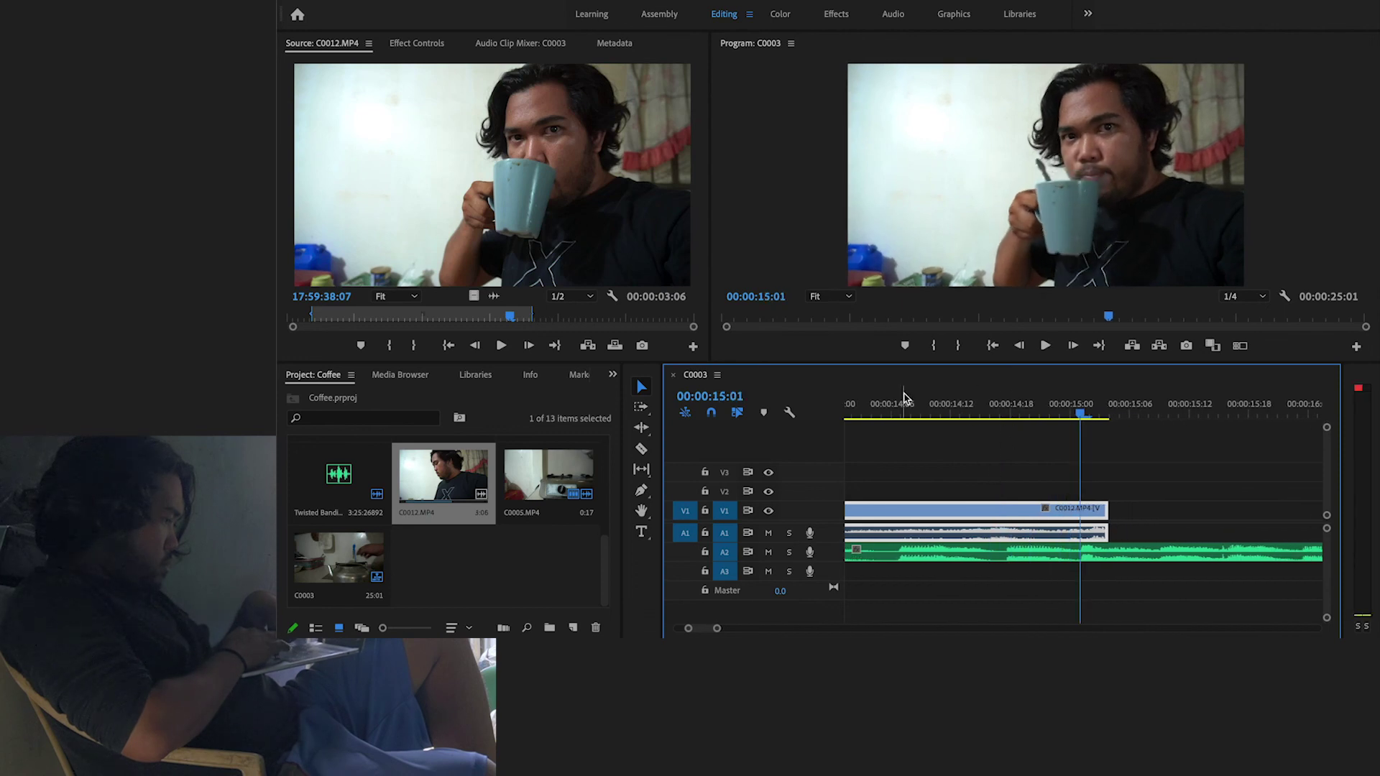
key("space")
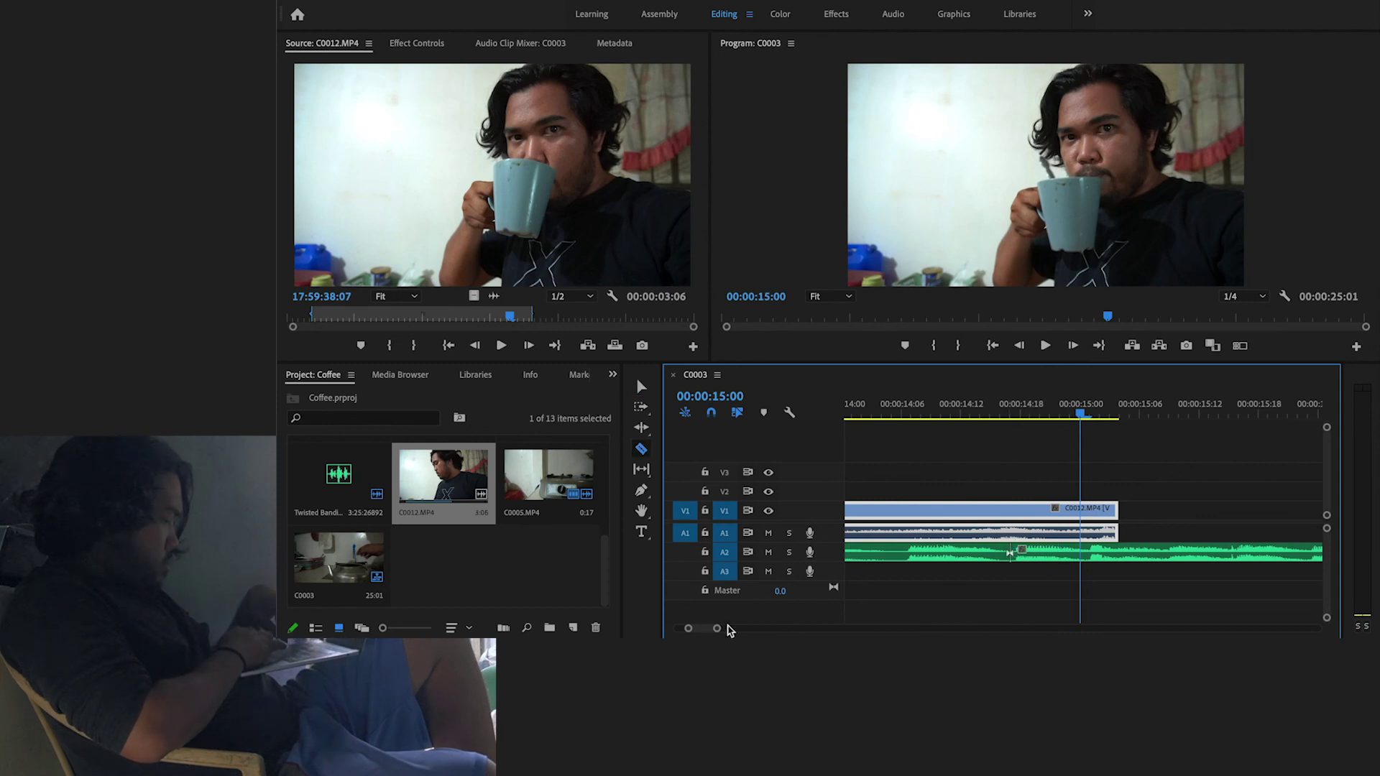
left_click_drag(729, 630, 840, 630)
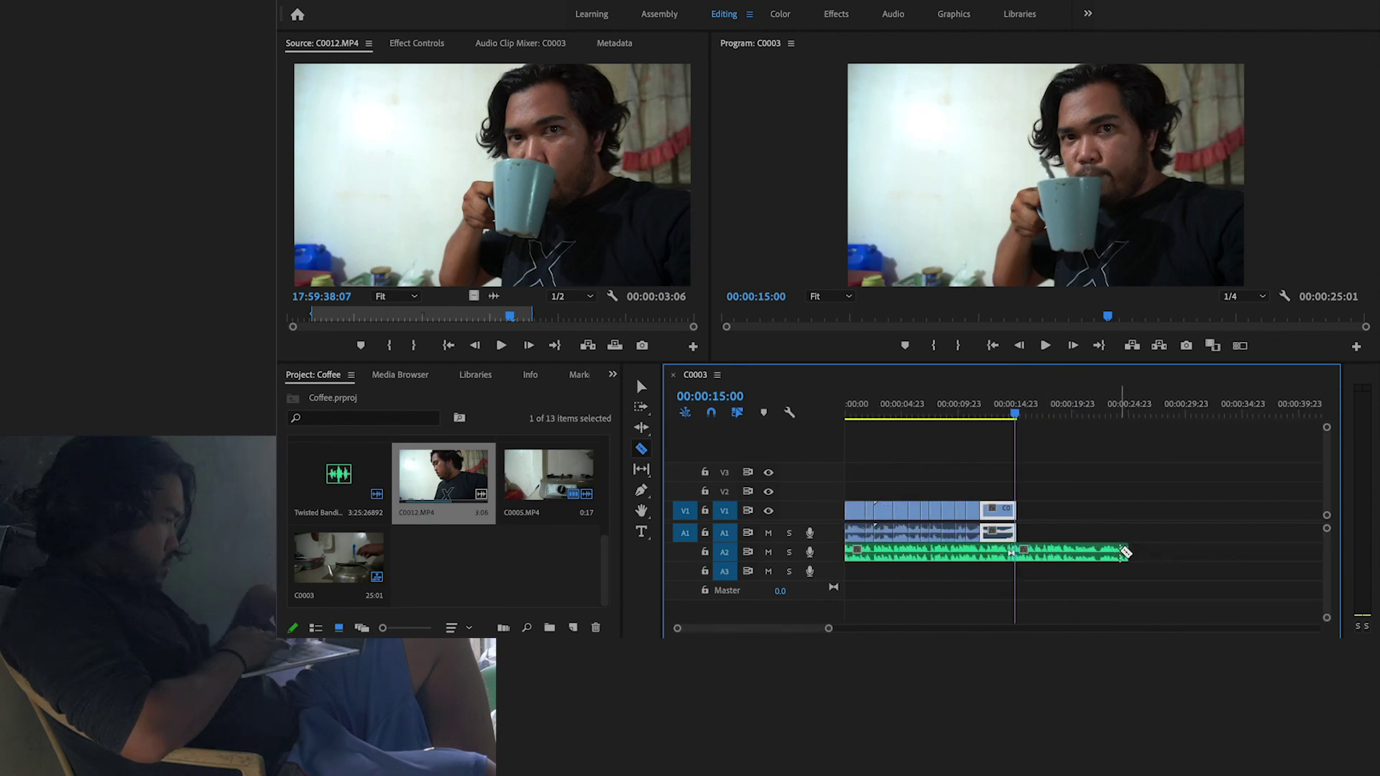
Ripple-delete the trailing A2 music piece, then play the new 00:00:15:13 sequence ending
right_click(1077, 552)
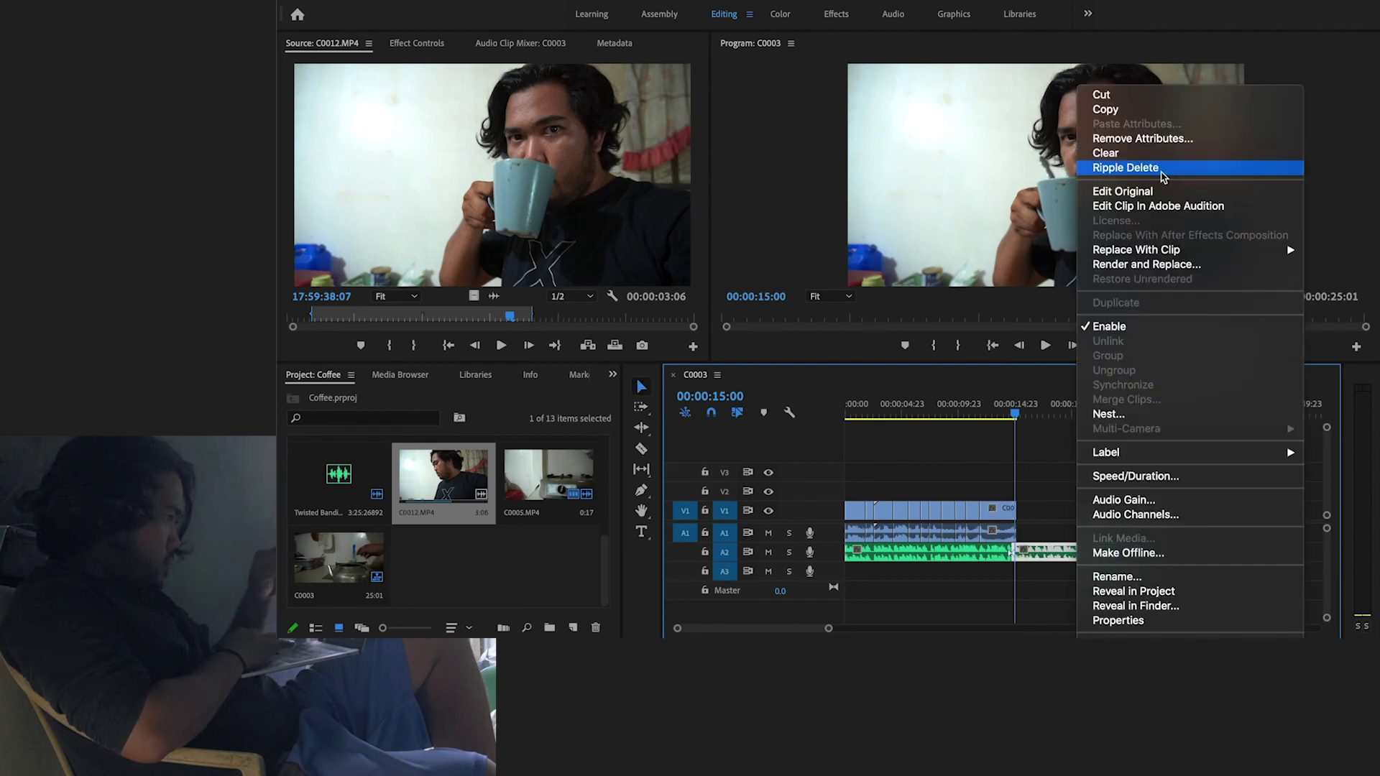
left_click(1162, 170)
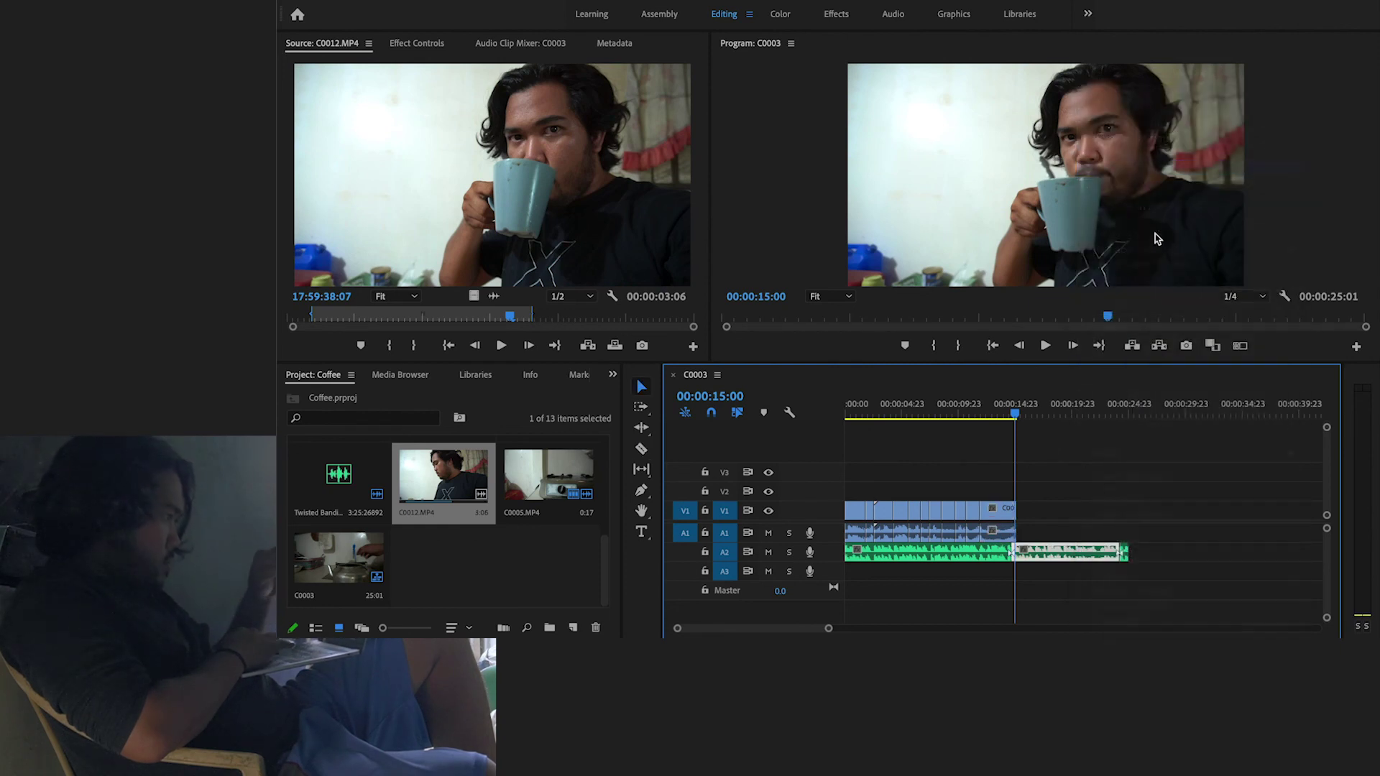
left_click(991, 414)
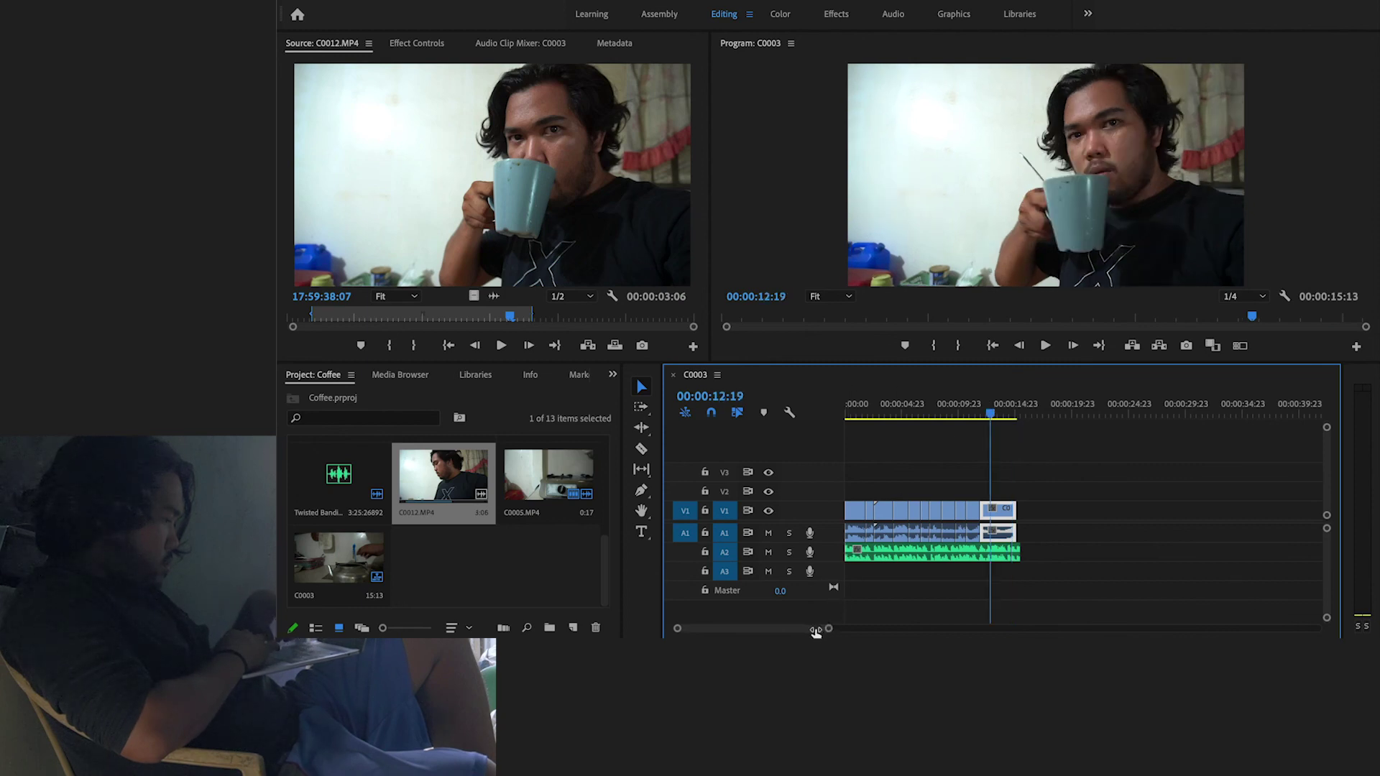
left_click_drag(824, 631, 775, 632)
scroll(1044, 547, "right", 5)
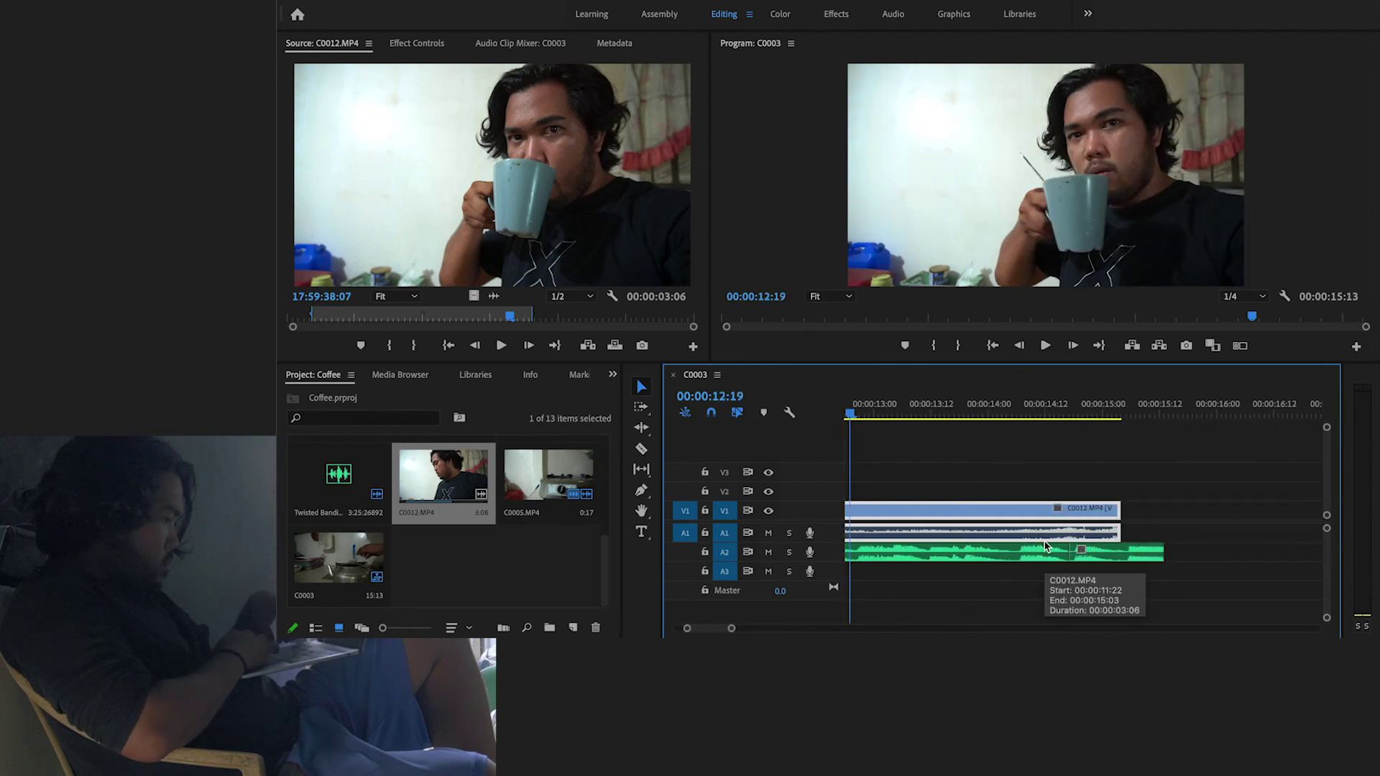
left_click(1004, 414)
key("space")
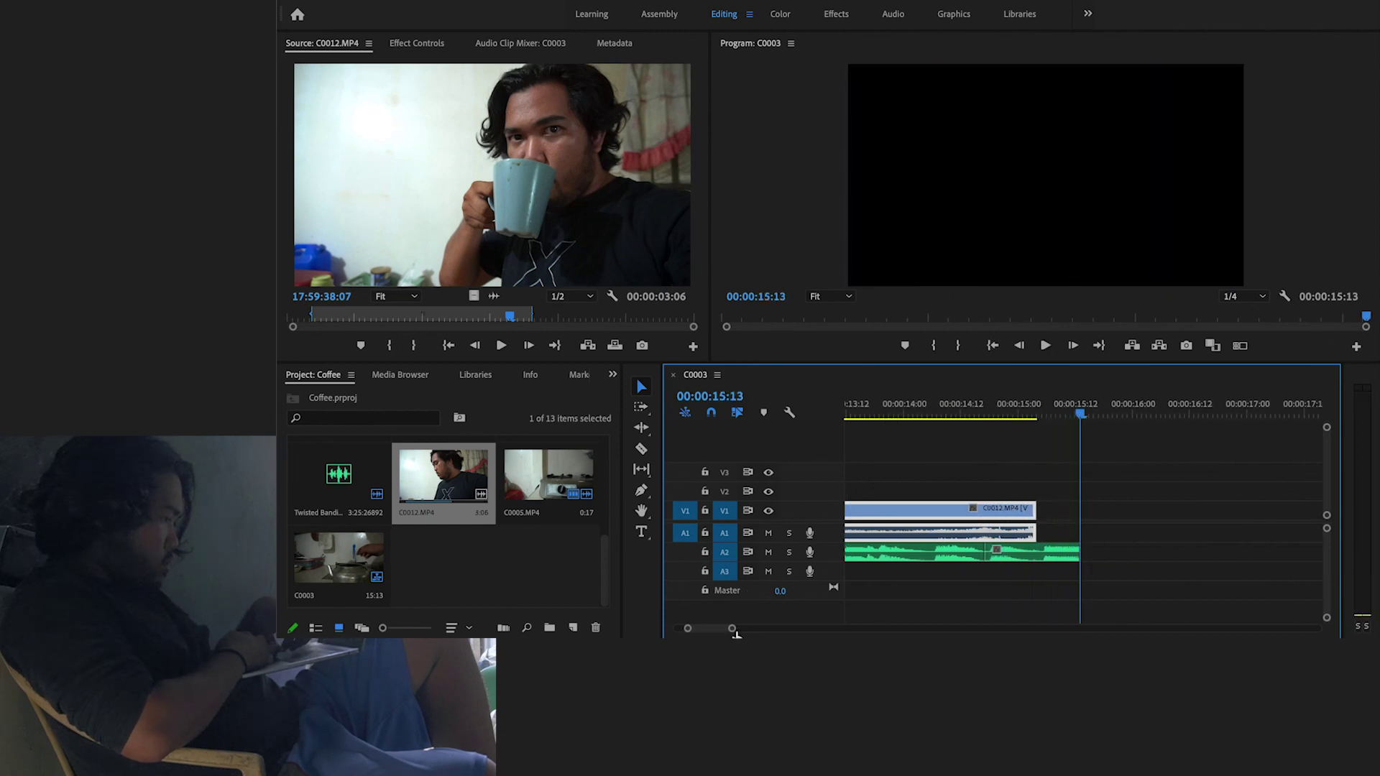
left_click_drag(732, 630, 817, 629)
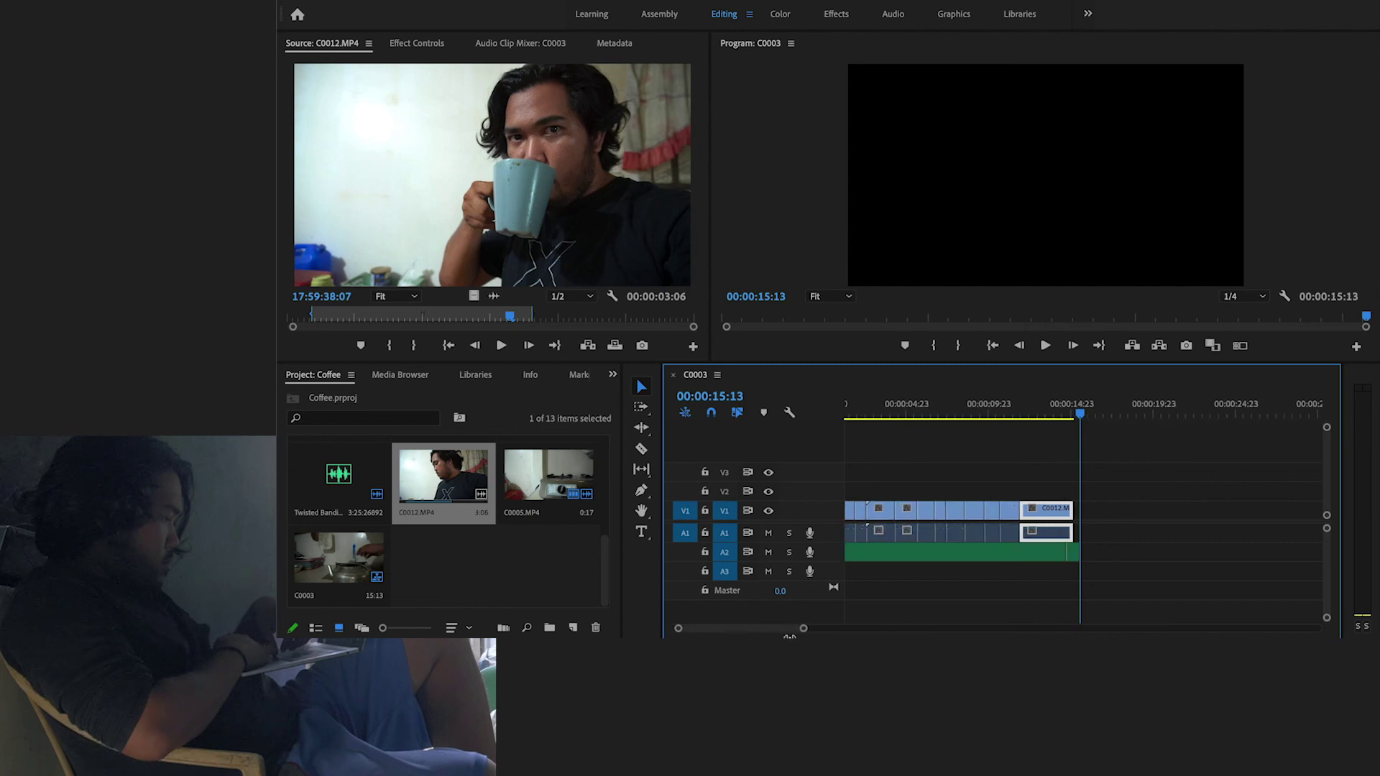
Extend the C0012 drinking shot nine frames to 00:00:03:15 to end with the music, then replay it
left_click(990, 406)
key("space")
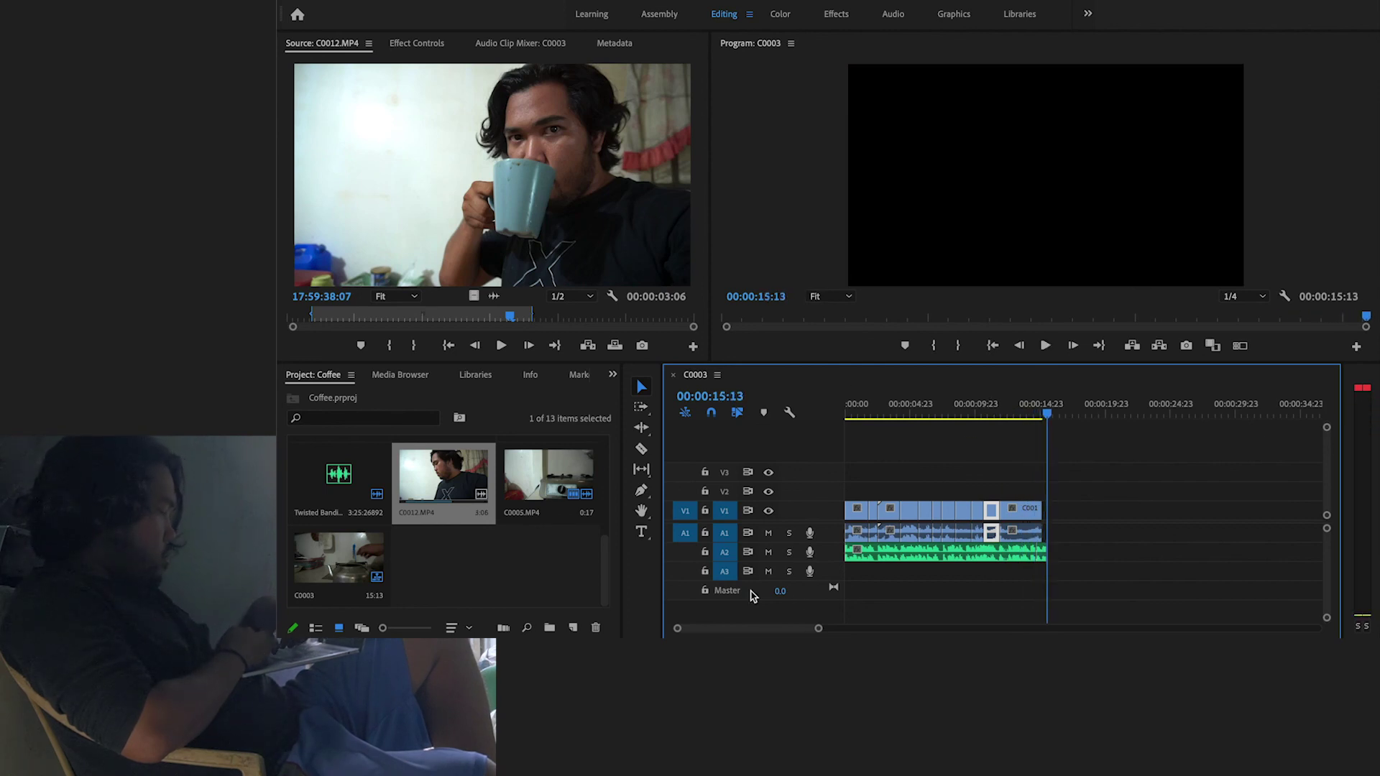
left_click_drag(1041, 510, 1046, 510)
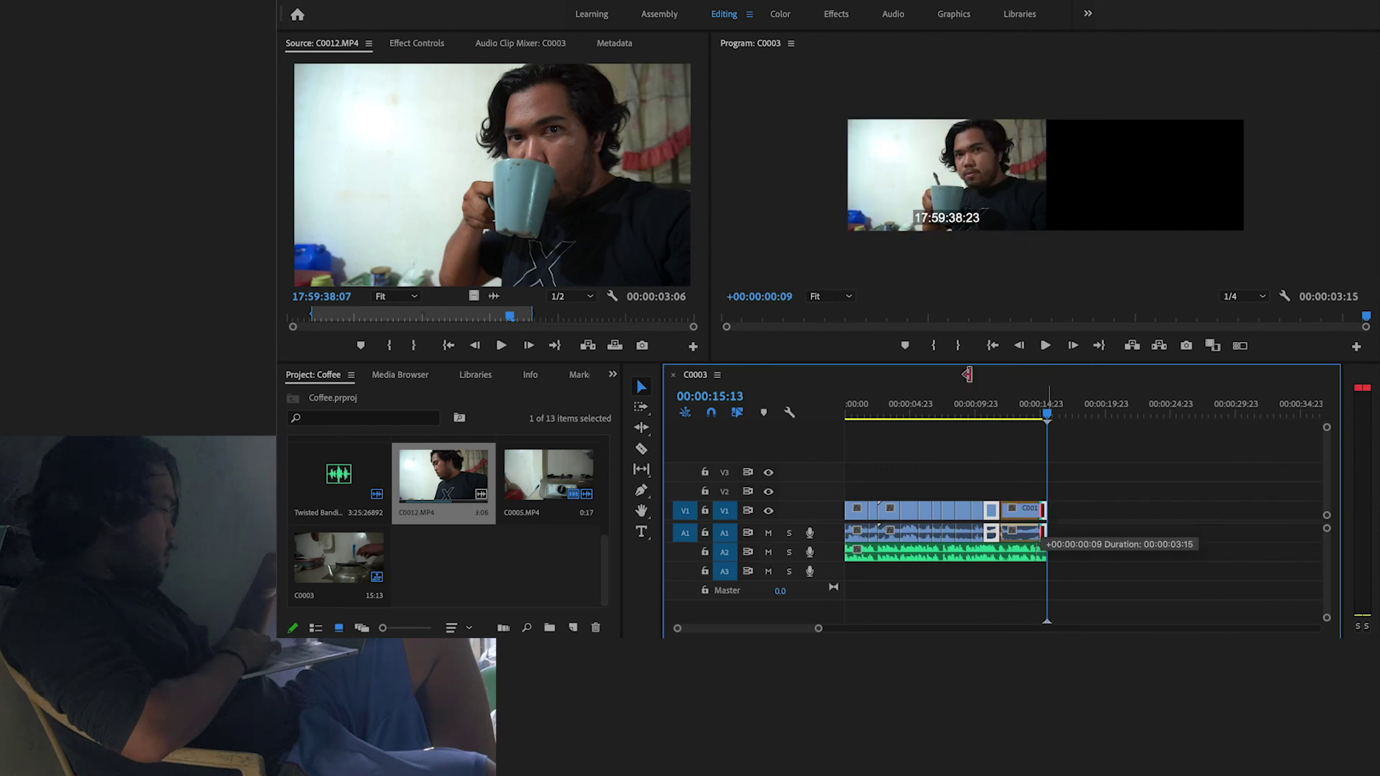
left_click(1004, 416)
key("space")
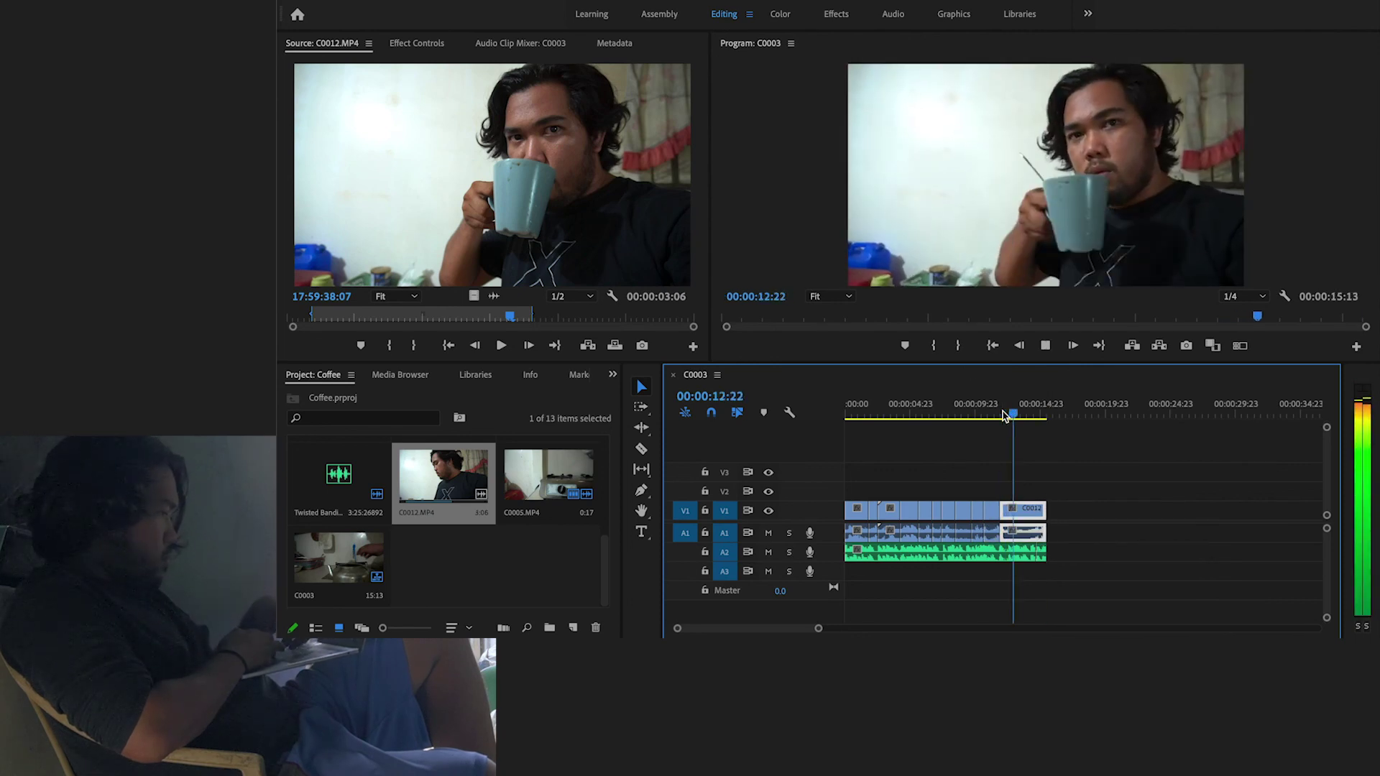